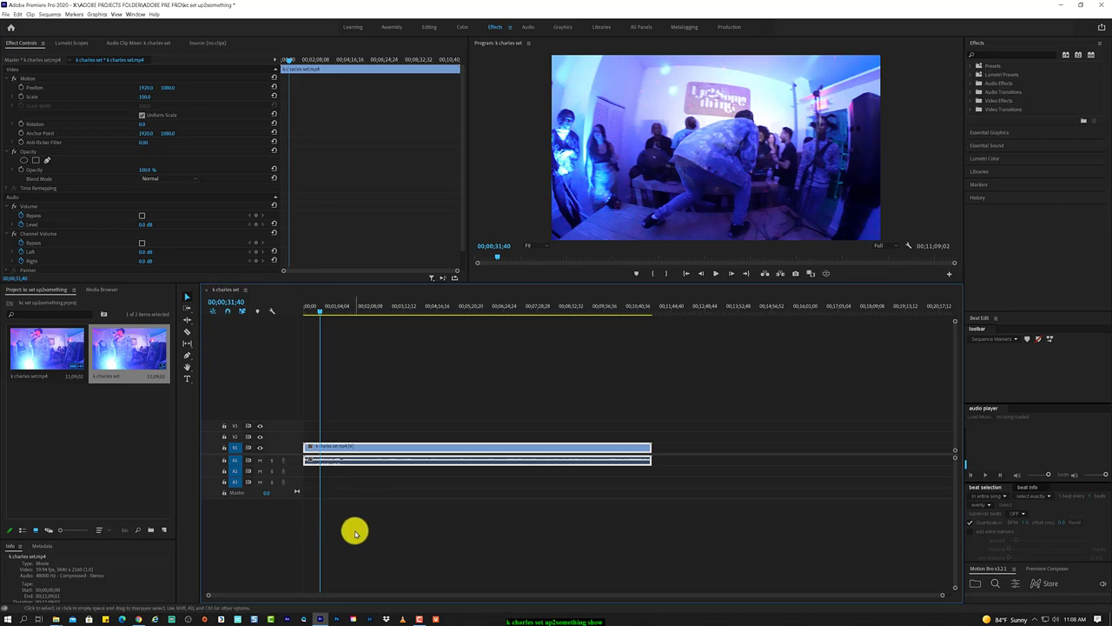
Select and deselect the concert clip, browse the Sequence menu, and cancel a new adjustment layer
{"action": "left_click", "coordinate": [354, 532]}
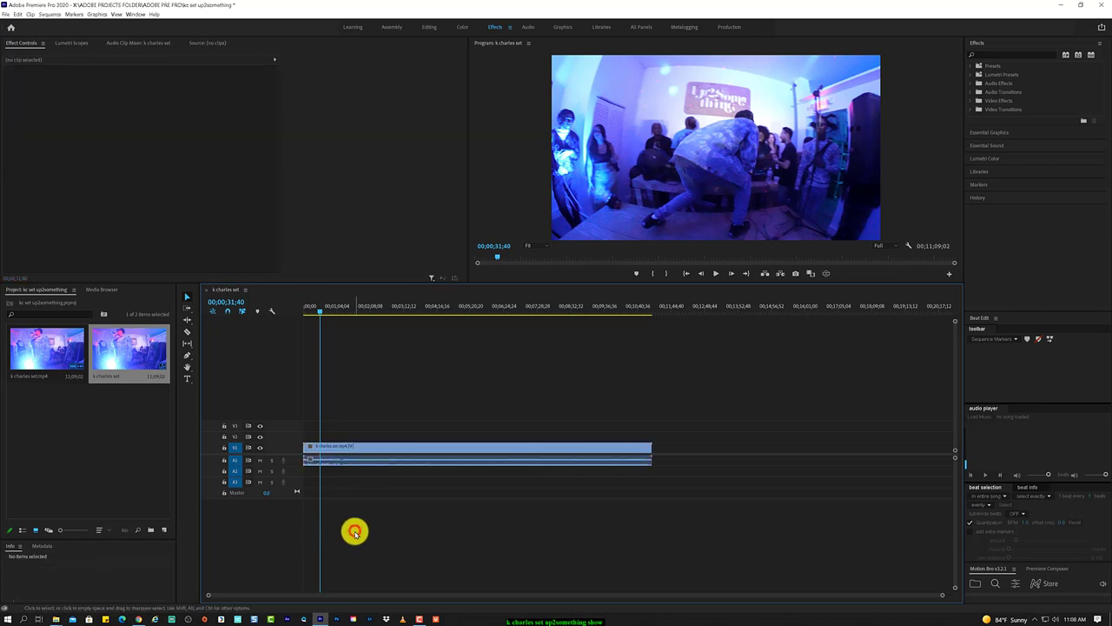
{"action": "left_click", "coordinate": [334, 449]}
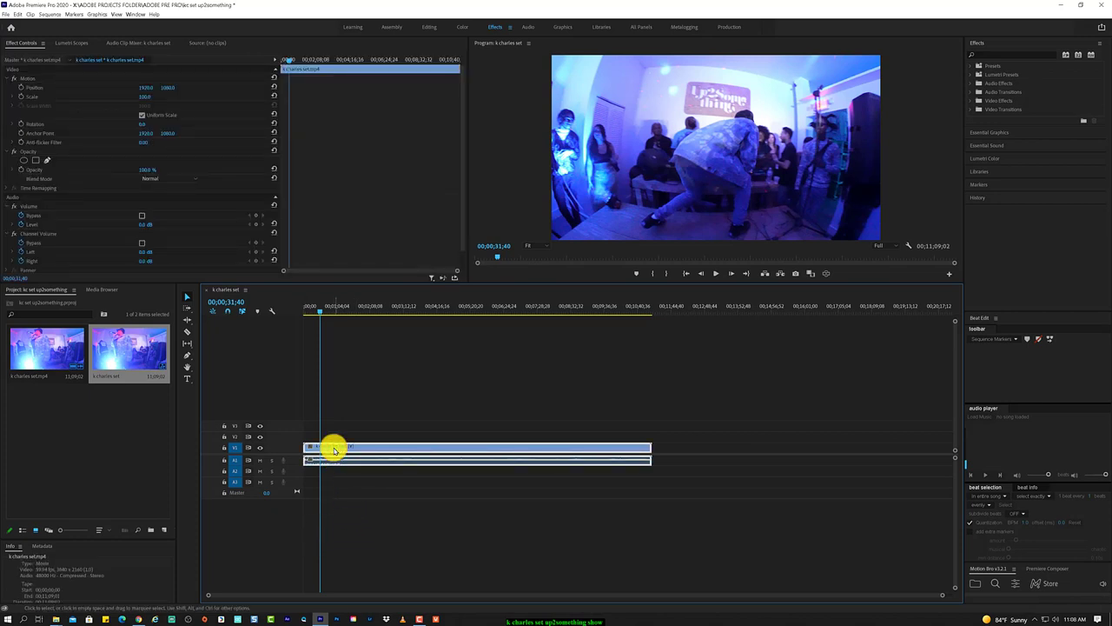
{"action": "left_click", "coordinate": [339, 405]}
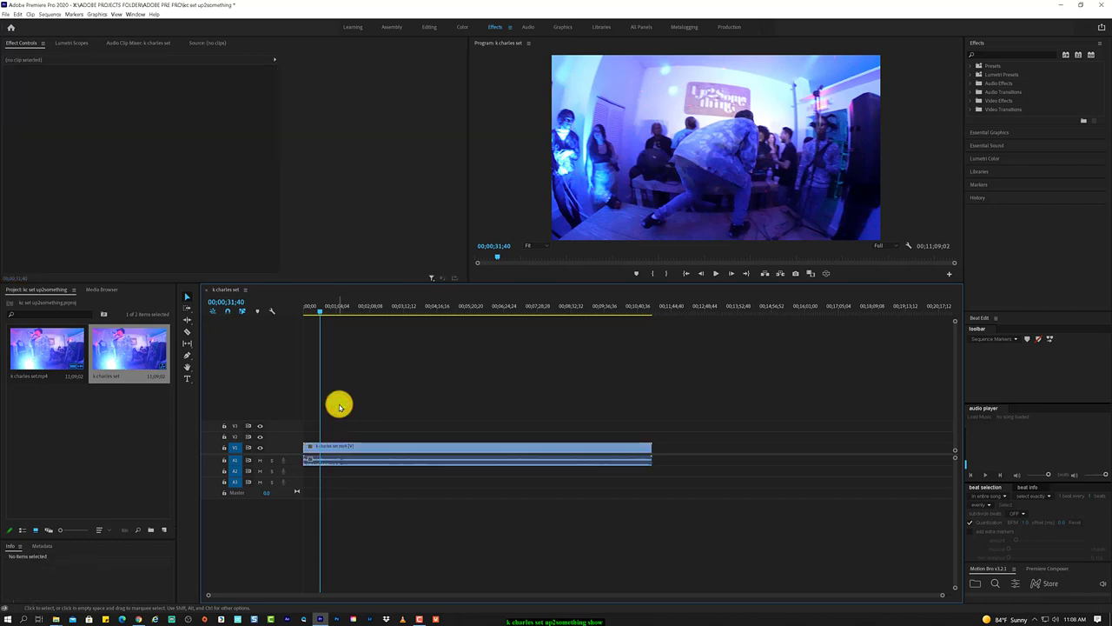
{"action": "left_click", "coordinate": [52, 16]}
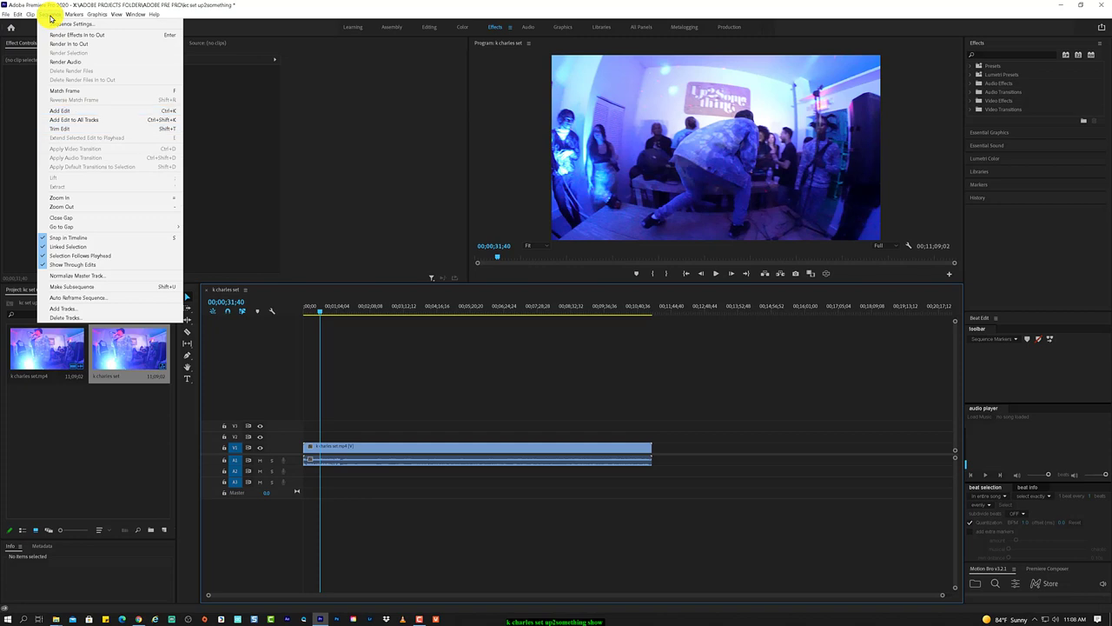
{"action": "left_click", "coordinate": [94, 465]}
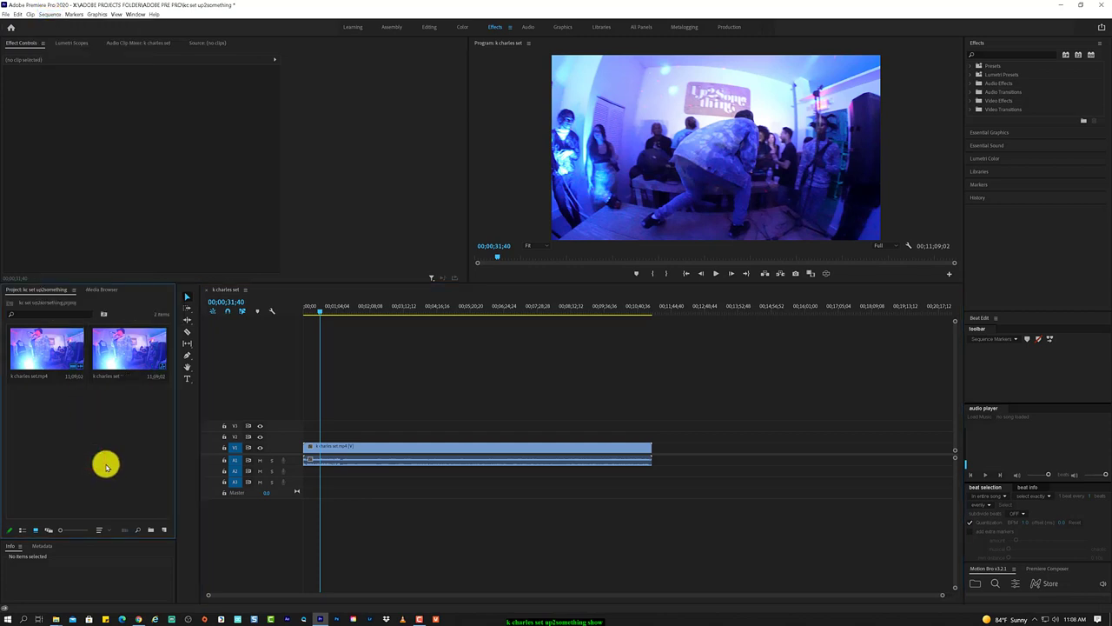
{"action": "right_click", "coordinate": [103, 447]}
{"action": "left_click", "coordinate": [85, 434]}
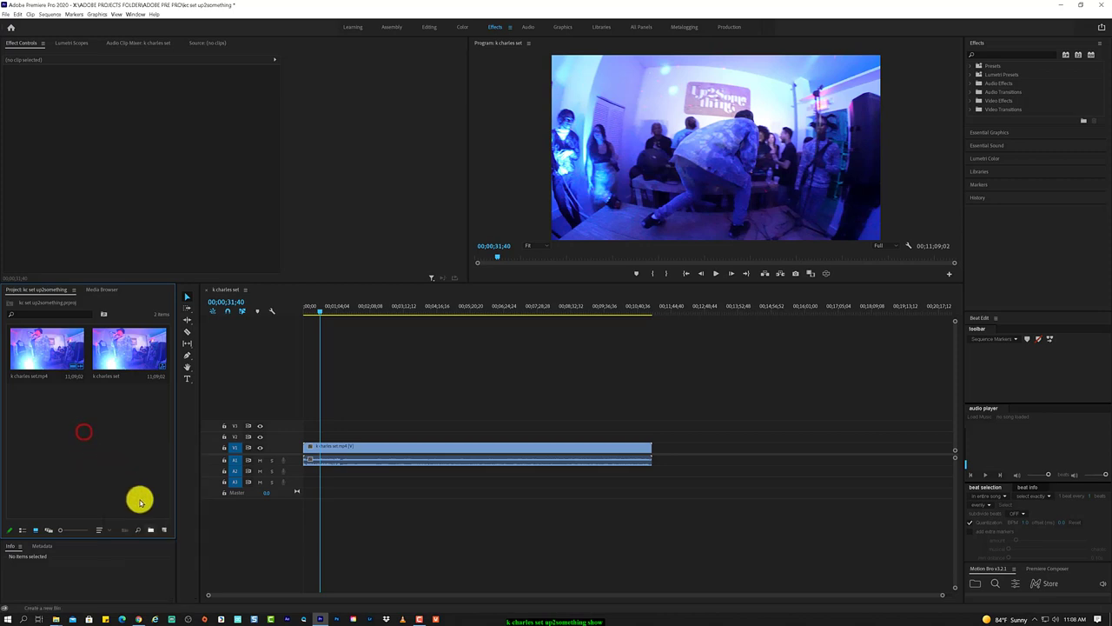
{"action": "left_click", "coordinate": [164, 530]}
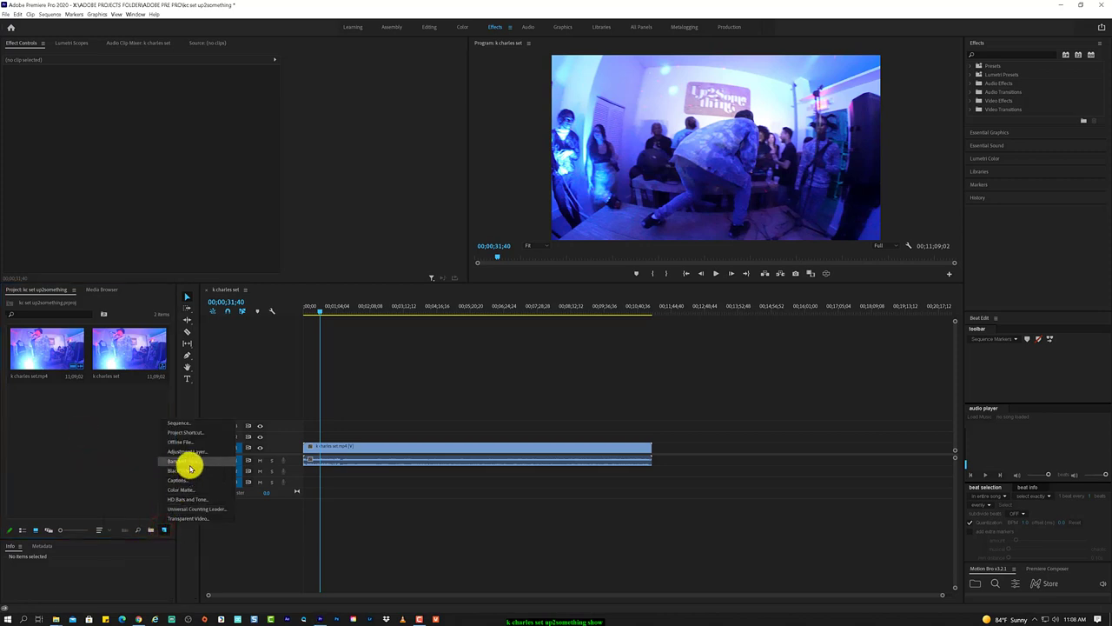
{"action": "left_click", "coordinate": [193, 451]}
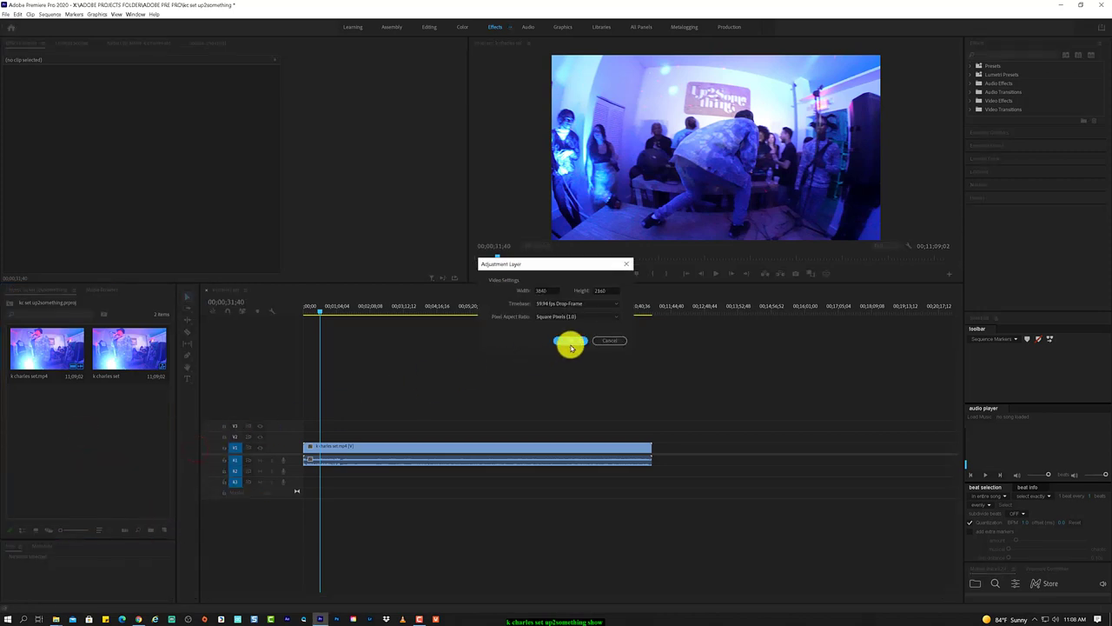
{"action": "left_click", "coordinate": [609, 340]}
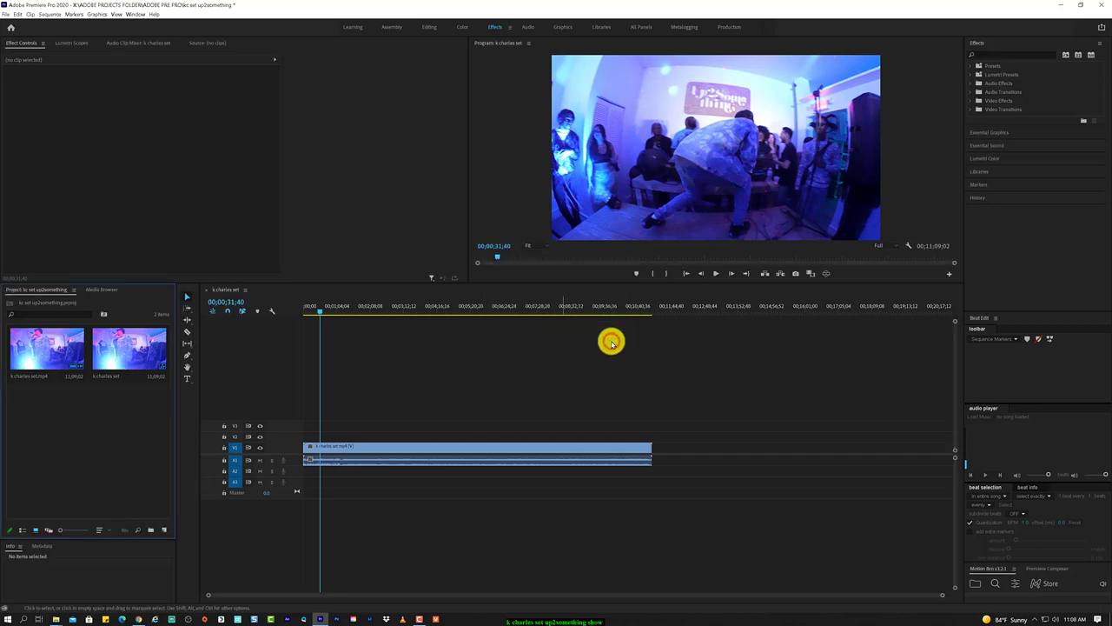
{"action": "left_click", "coordinate": [45, 15]}
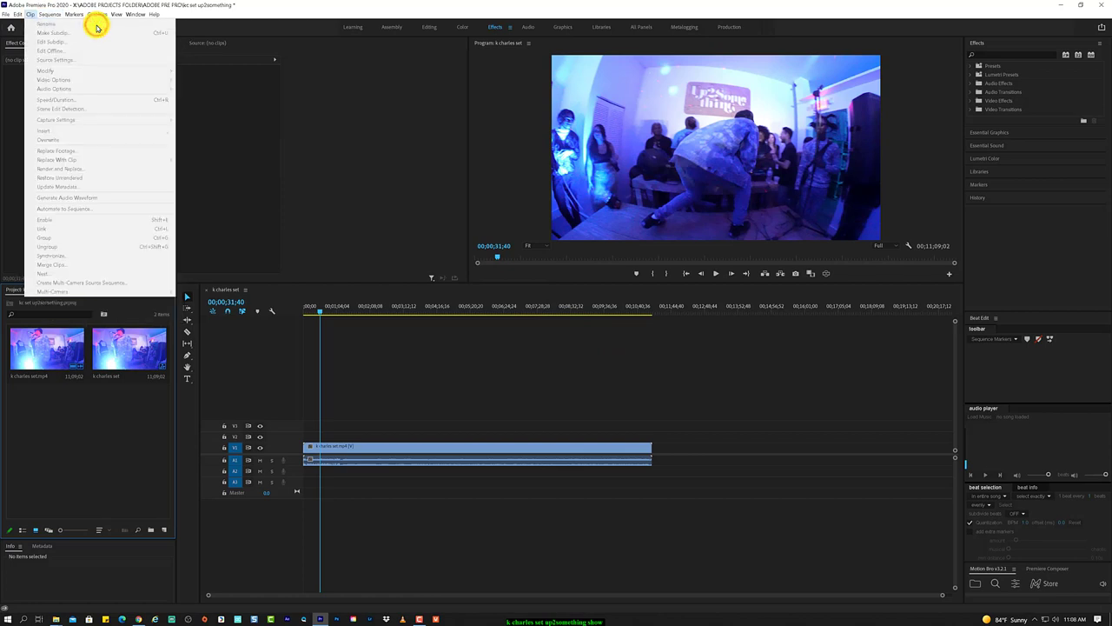
{"action": "left_click", "coordinate": [398, 529]}
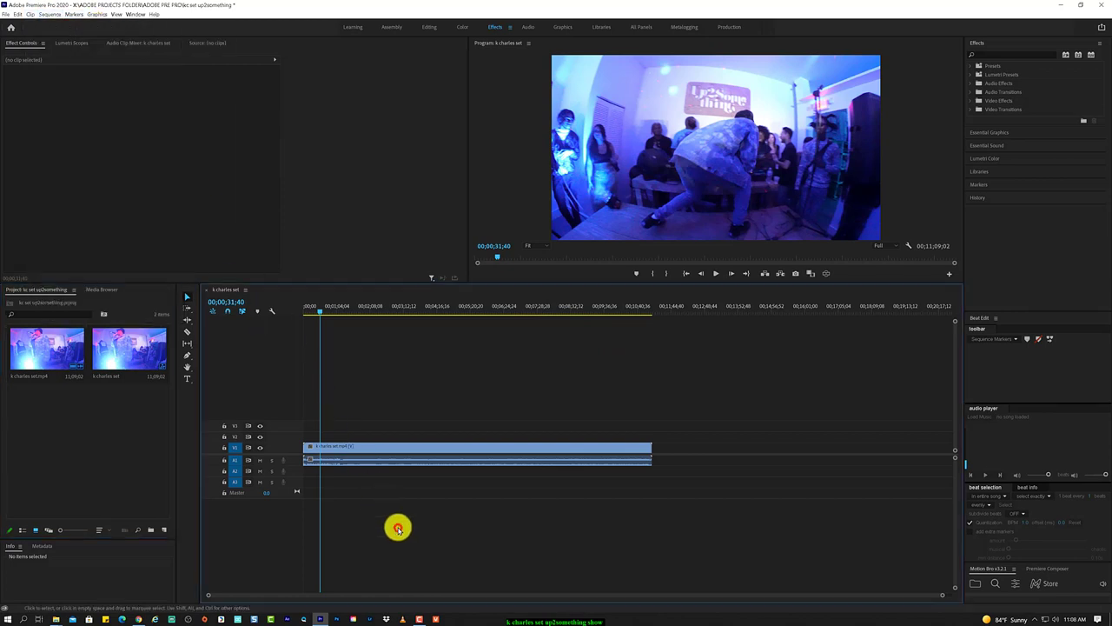
In Sequence Settings, choose 30.00 fps and 1920×1080, and enable Maximum Bit Depth and Render Quality
{"action": "left_click", "coordinate": [46, 15]}
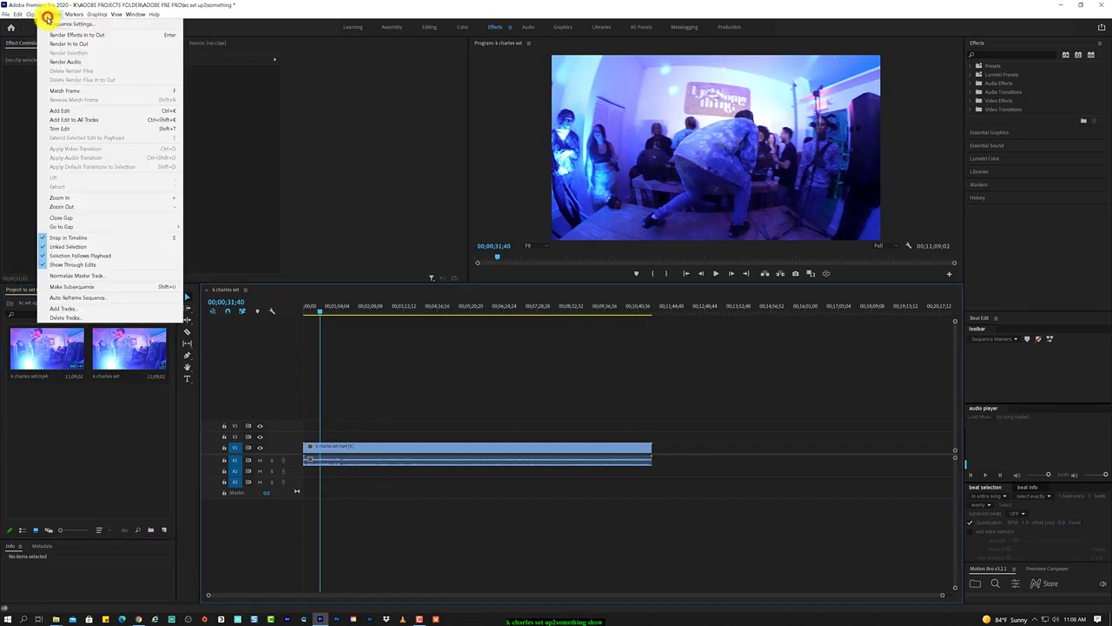
{"action": "left_click", "coordinate": [85, 30]}
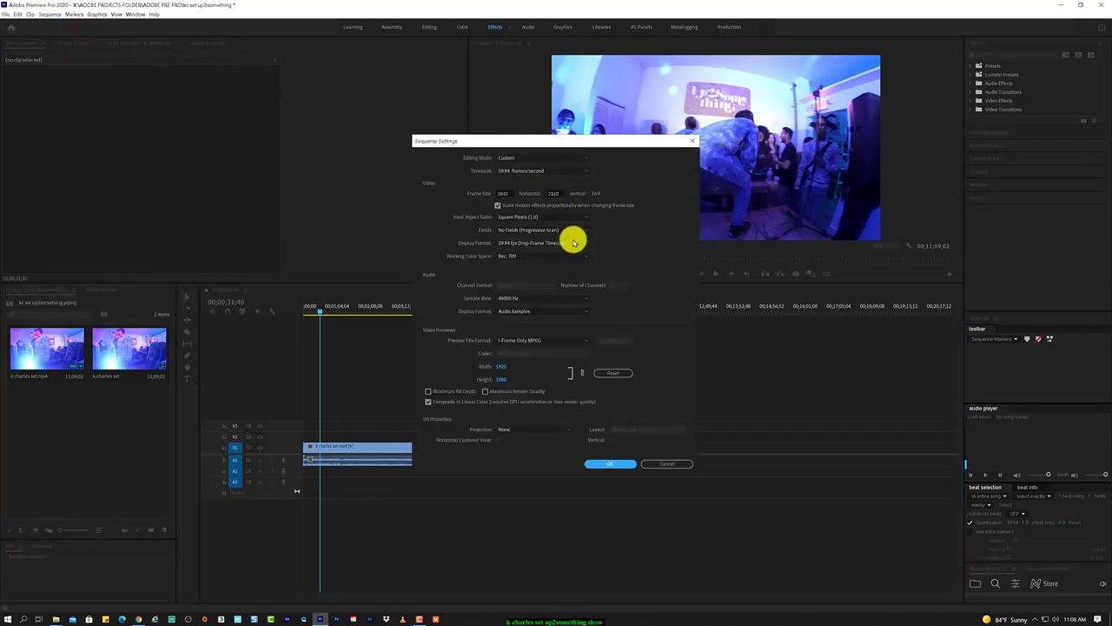
{"action": "left_click", "coordinate": [575, 171]}
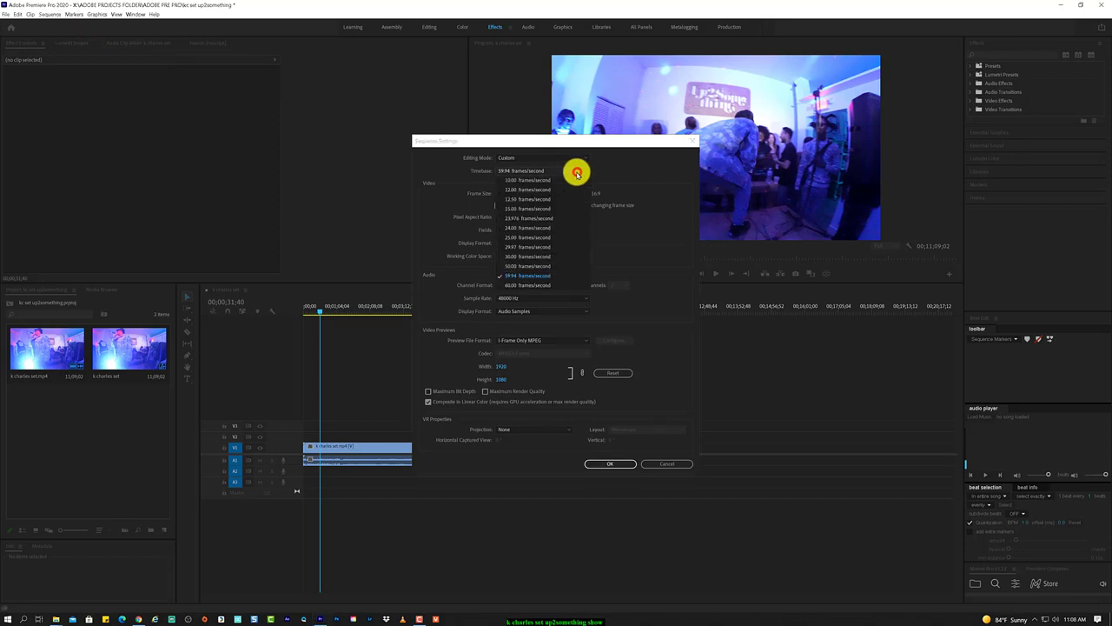
{"action": "left_click", "coordinate": [552, 258]}
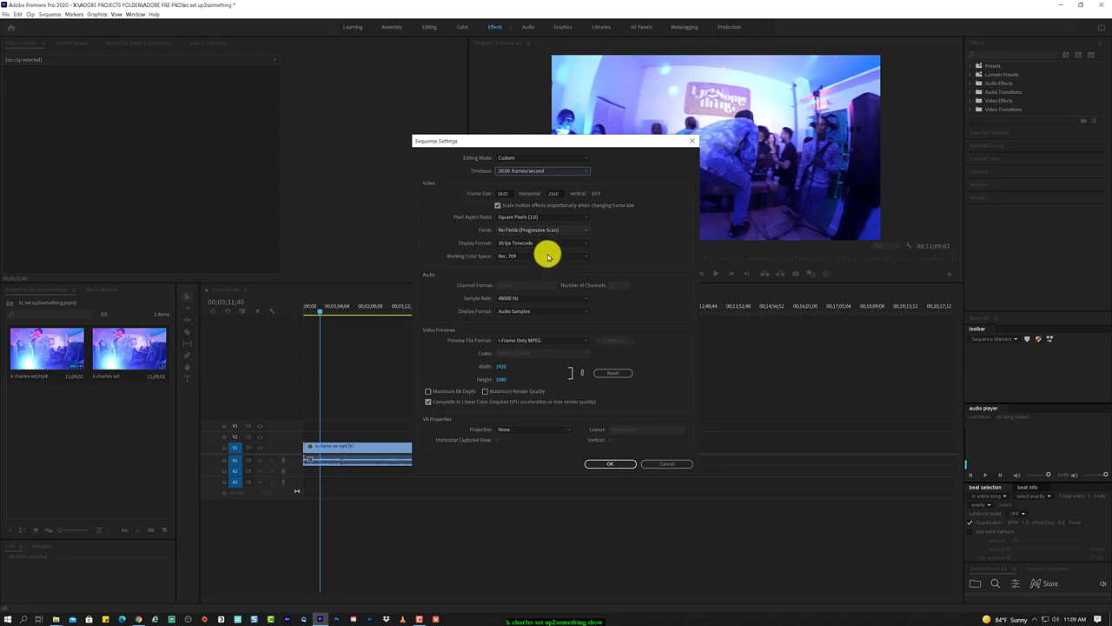
{"action": "left_click", "coordinate": [507, 193]}
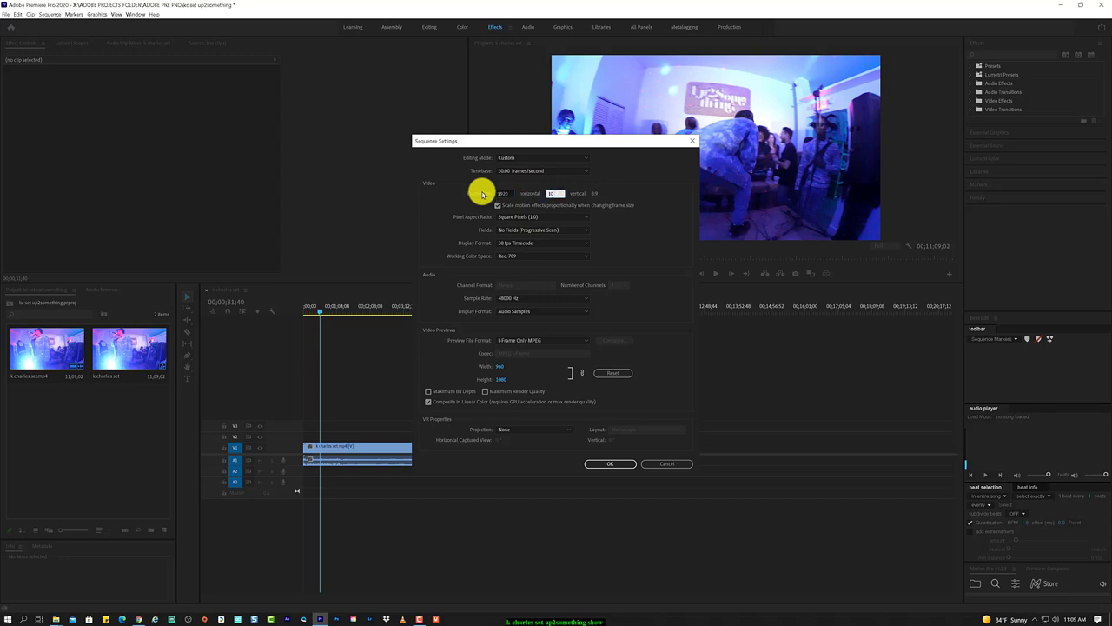
{"action": "left_click", "coordinate": [555, 192]}
{"action": "type", "text": "80"}
{"action": "left_click", "coordinate": [655, 226]}
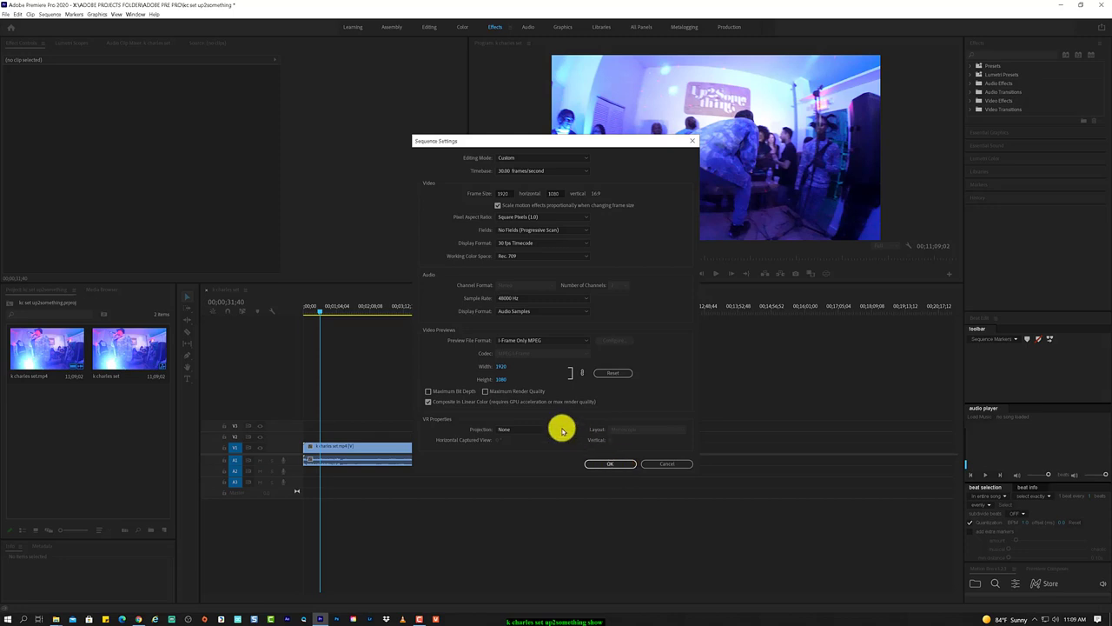
{"action": "left_click", "coordinate": [497, 391]}
{"action": "left_click", "coordinate": [619, 328]}
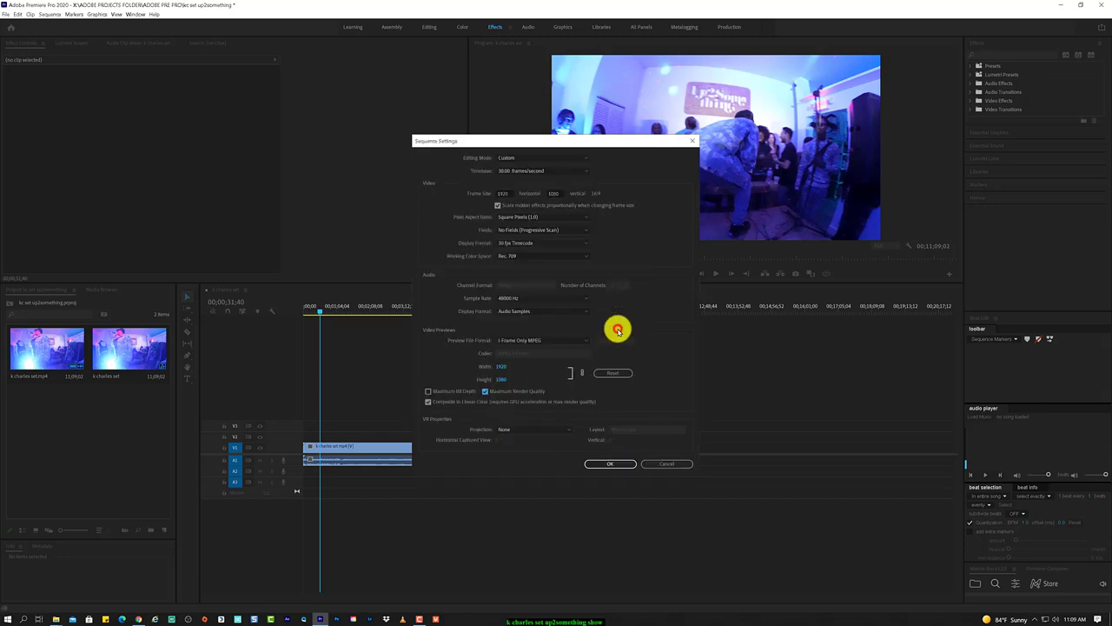
{"action": "left_click", "coordinate": [458, 396]}
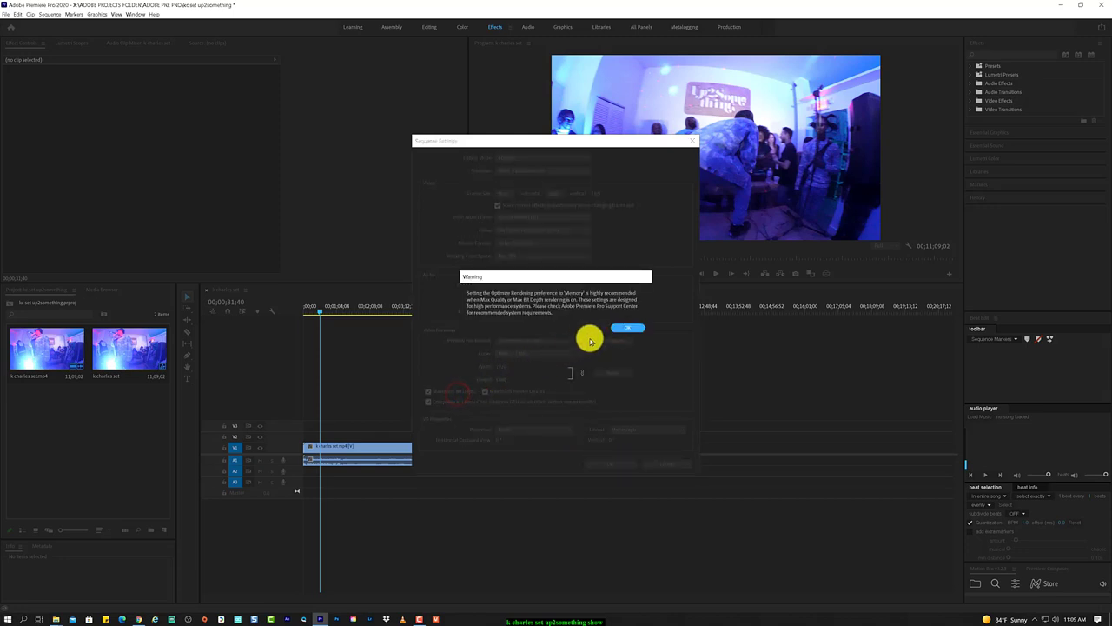
{"action": "left_click", "coordinate": [613, 328]}
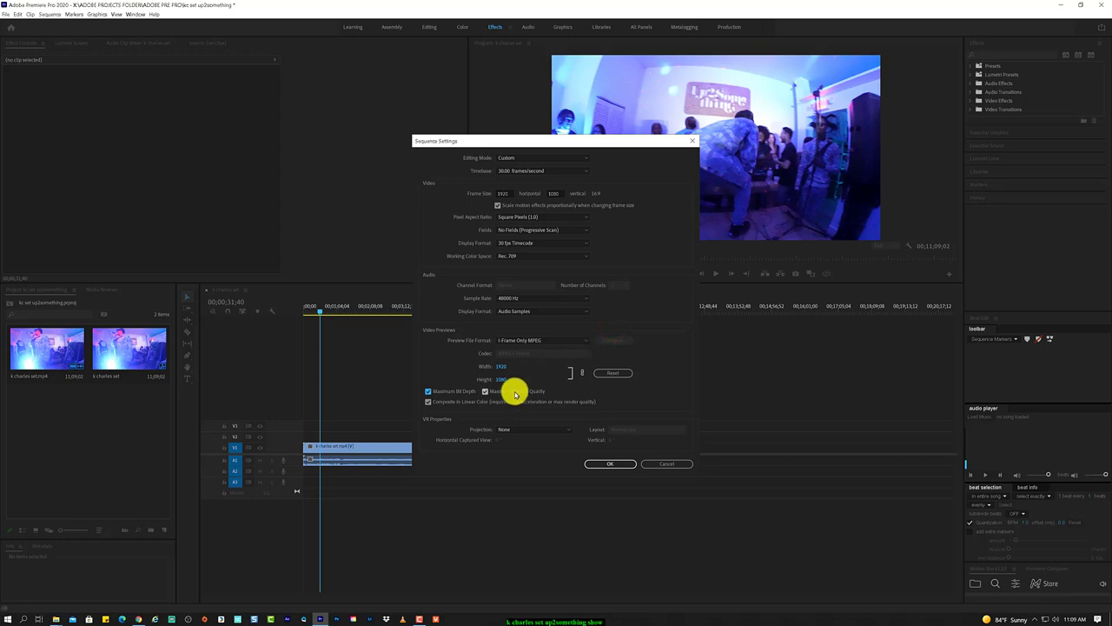
{"action": "left_click", "coordinate": [611, 465]}
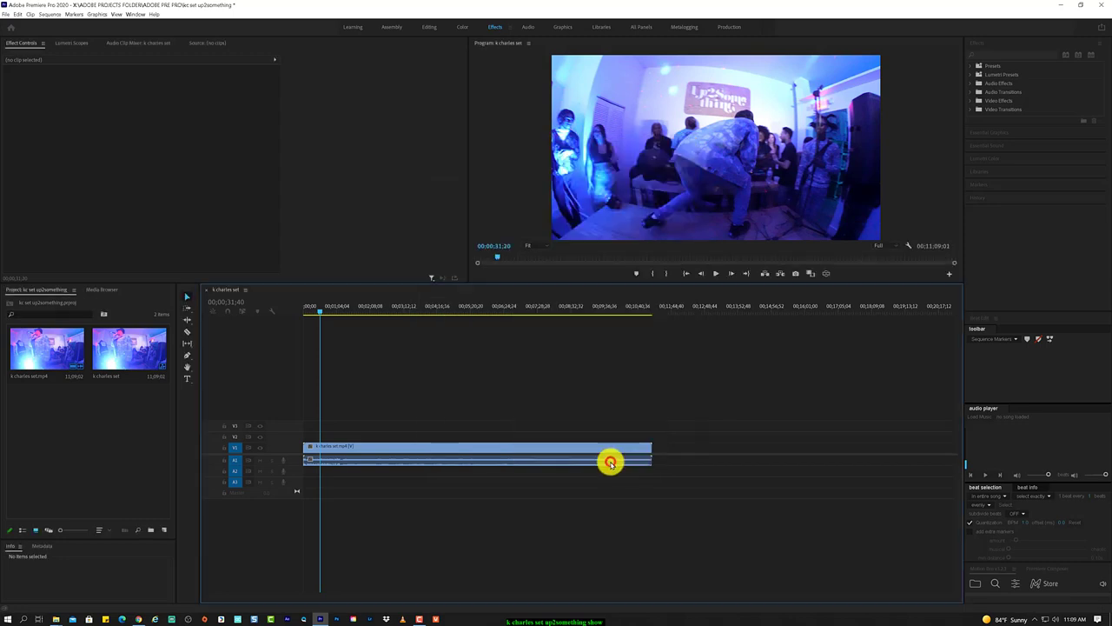
Set the concert clip's Scale to 50 and move the playhead to 00:02:25:19
{"action": "left_click", "coordinate": [372, 451]}
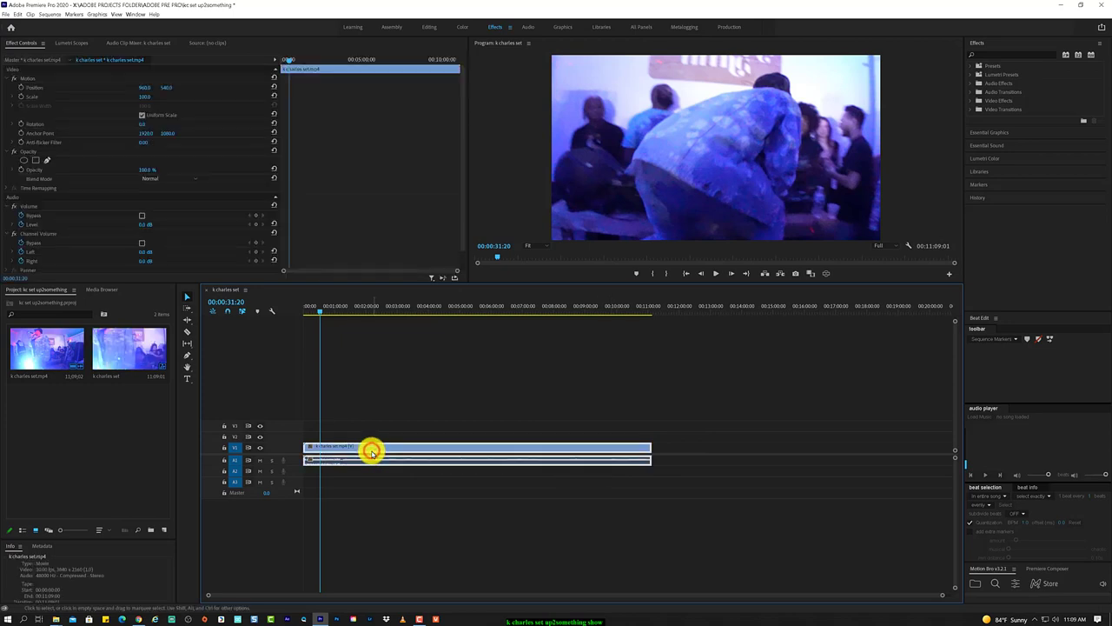
{"action": "left_click", "coordinate": [146, 96]}
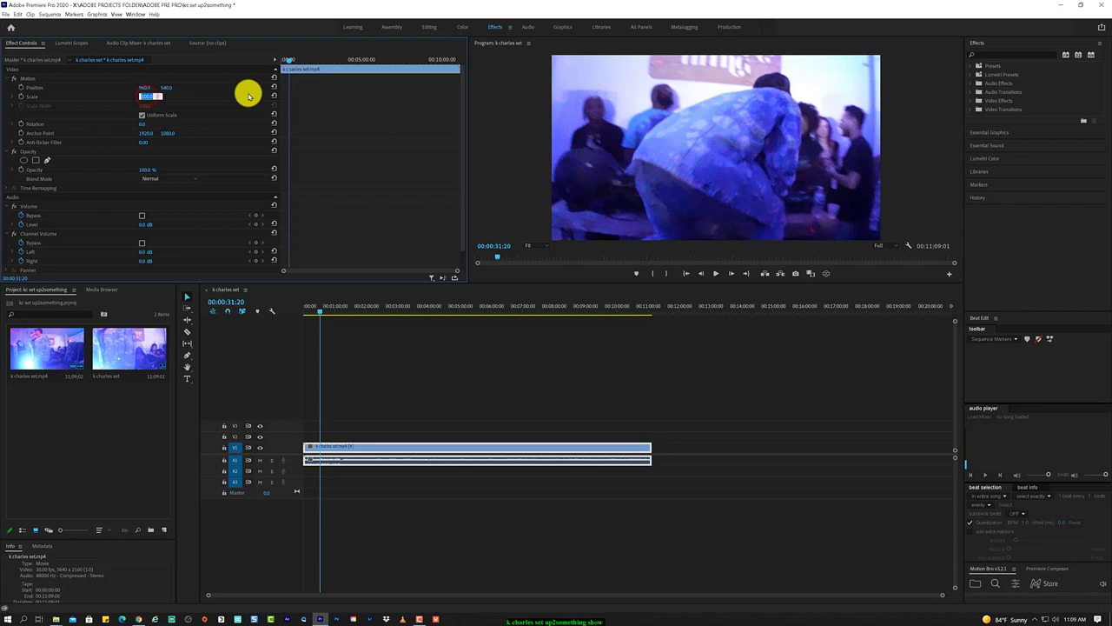
{"action": "type", "text": "50"}
{"action": "key", "text": "Return"}
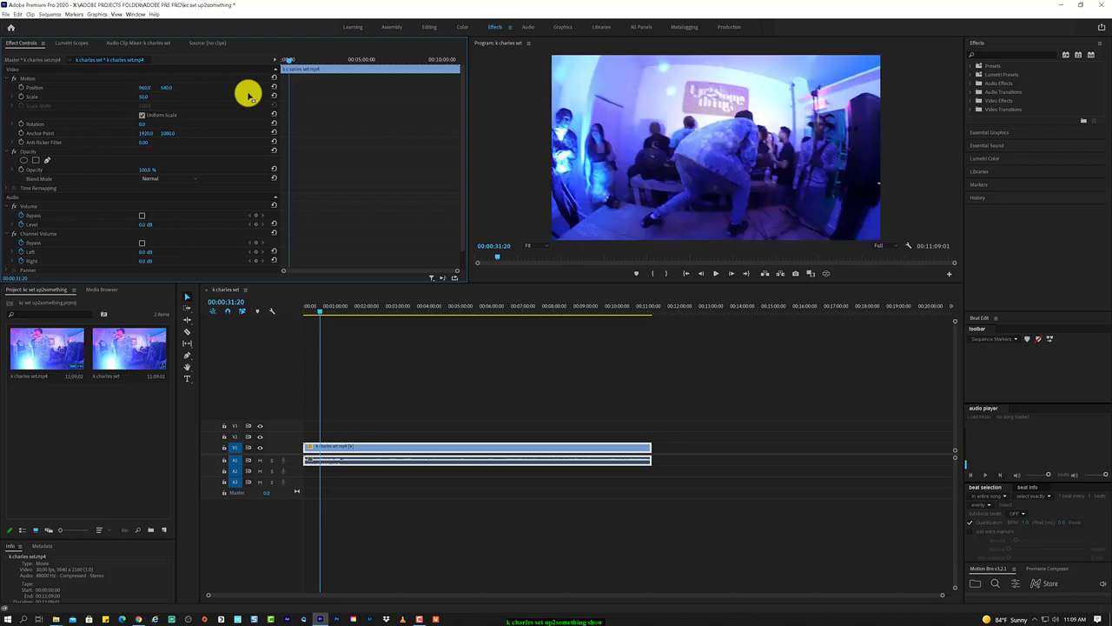
{"action": "left_click", "coordinate": [329, 316]}
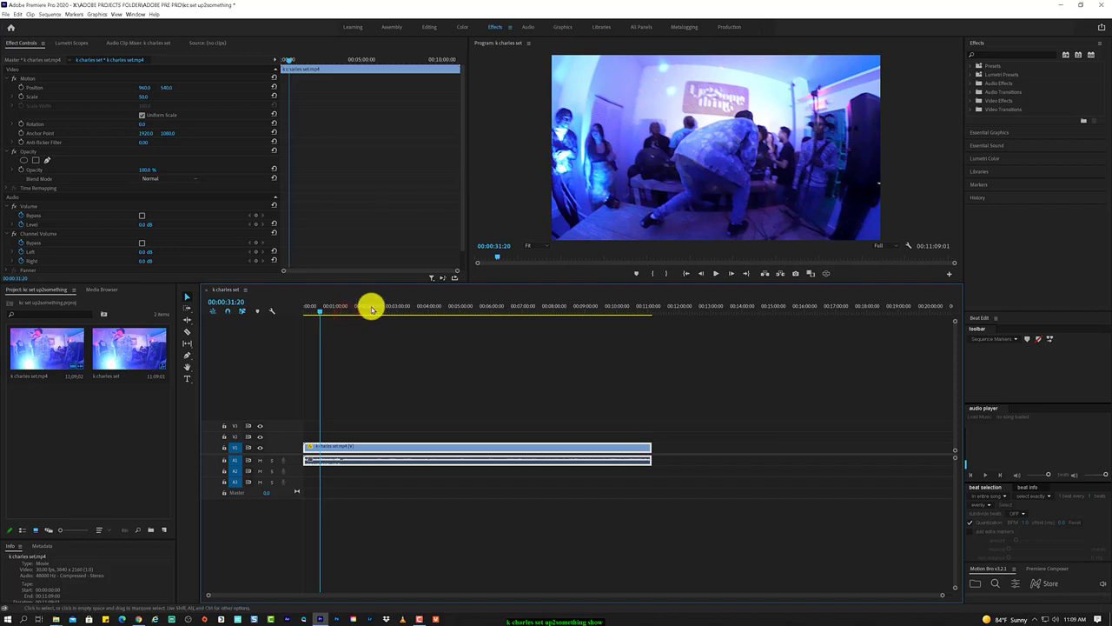
{"action": "left_click", "coordinate": [372, 308]}
{"action": "left_click_drag", "start_coordinate": [372, 309], "coordinate": [380, 310]}
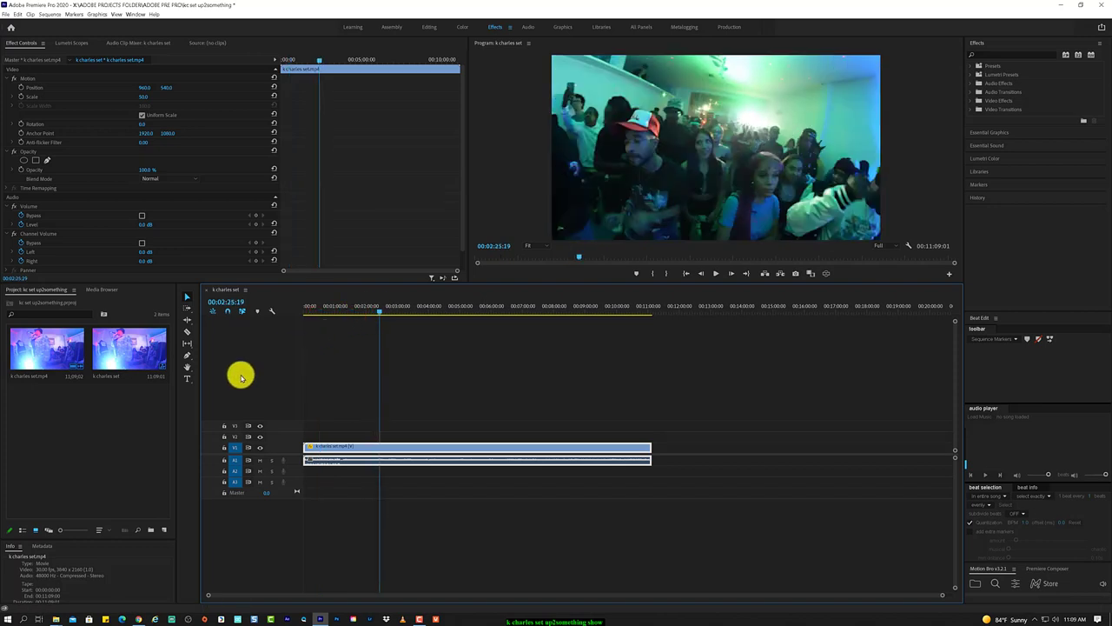
Create a new adjustment layer and drag it onto V2 above the k charles set.mp4 clip
{"action": "right_click", "coordinate": [134, 429]}
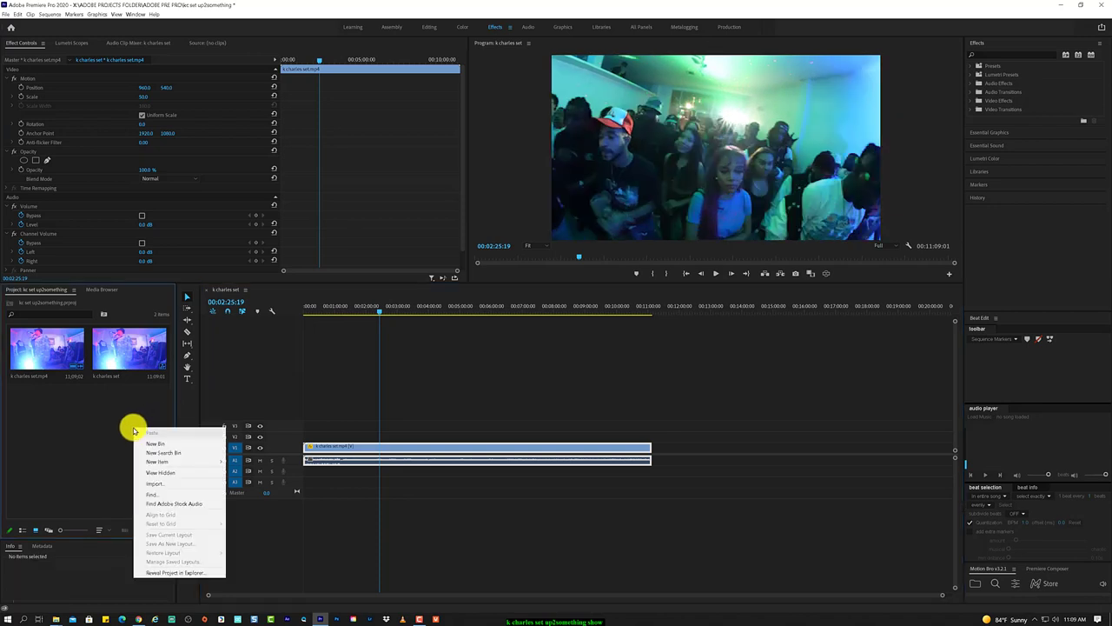
{"action": "key", "text": "Down"}
{"action": "key", "text": "Down"}
{"action": "key", "text": "Right"}
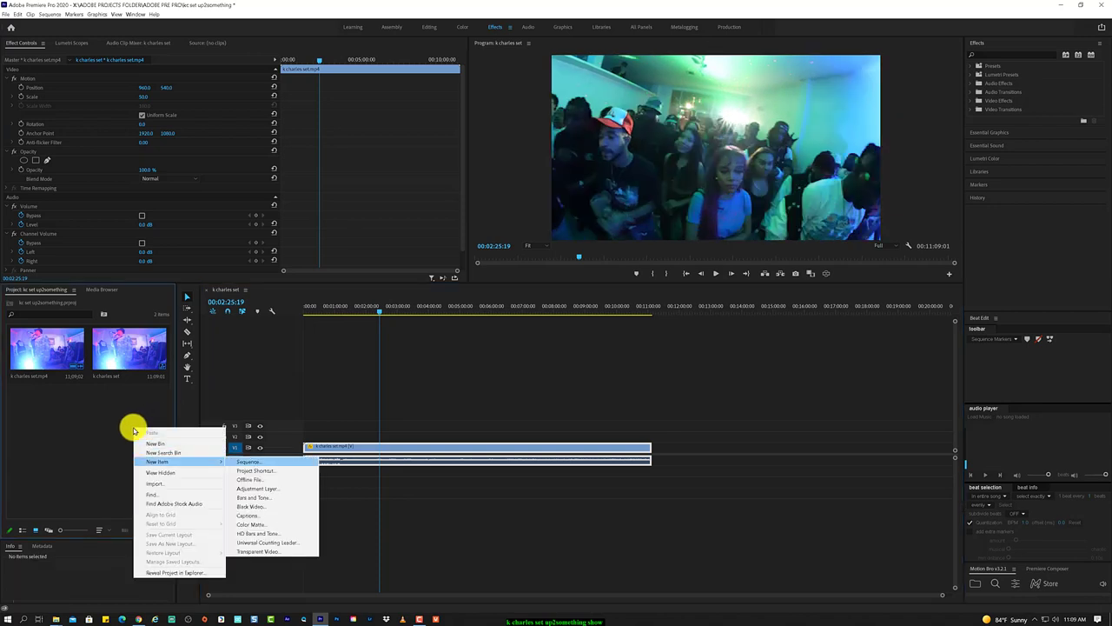
{"action": "key", "text": "Down"}
{"action": "key", "text": "Down"}
{"action": "key", "text": "Down"}
{"action": "key", "text": "Down"}
{"action": "key", "text": "Down"}
{"action": "key", "text": "Down"}
{"action": "key", "text": "Up"}
{"action": "key", "text": "Up"}
{"action": "key", "text": "Up"}
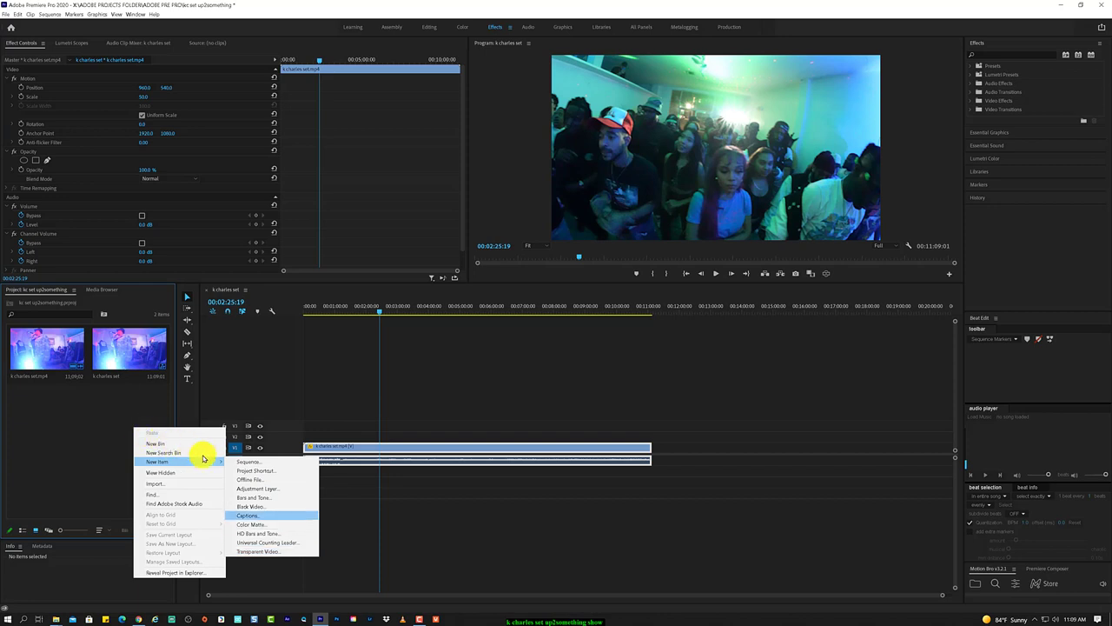
{"action": "left_click", "coordinate": [291, 488]}
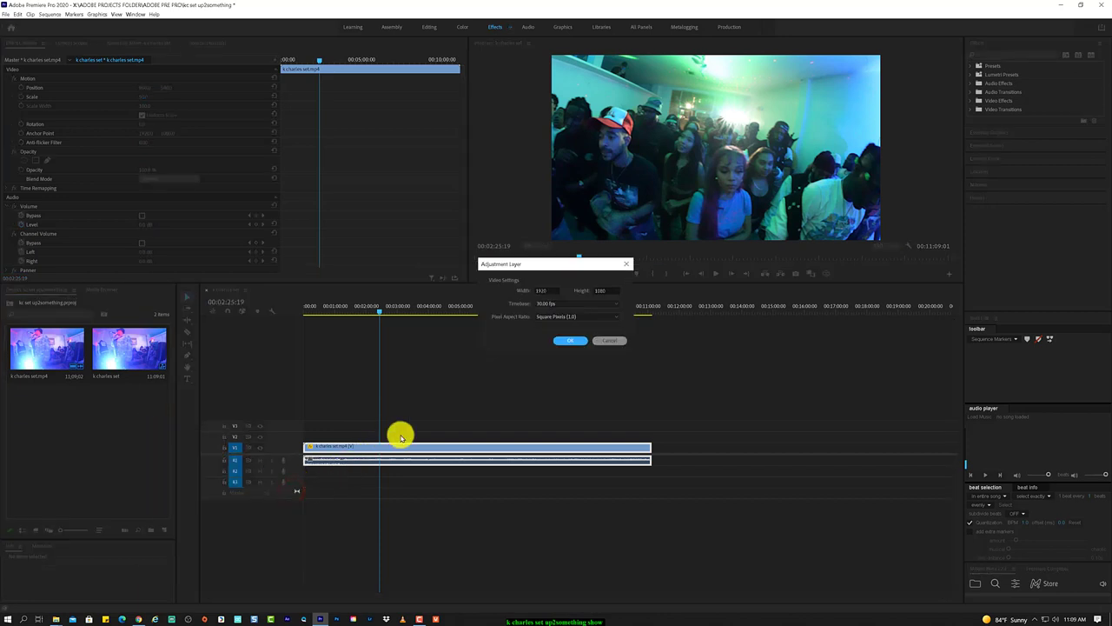
{"action": "left_click", "coordinate": [578, 343]}
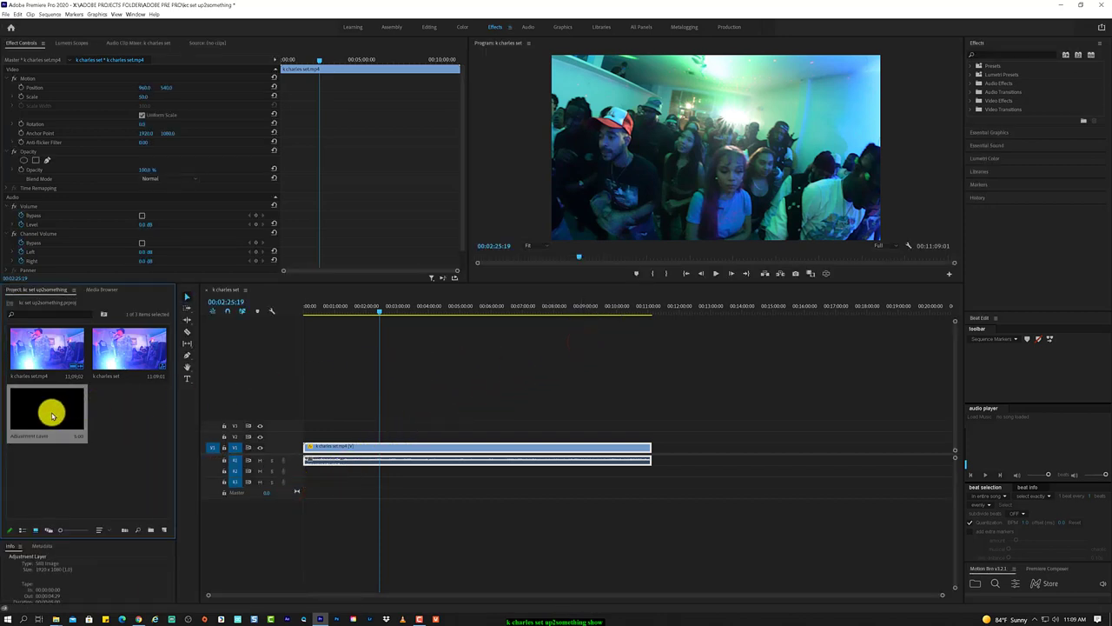
{"action": "mouse_move", "coordinate": [50, 410]}
{"action": "left_mouse_down"}
{"action": "mouse_move", "coordinate": [222, 406]}
{"action": "mouse_move", "coordinate": [305, 437]}
{"action": "mouse_move", "coordinate": [650, 422]}
{"action": "left_mouse_up"}
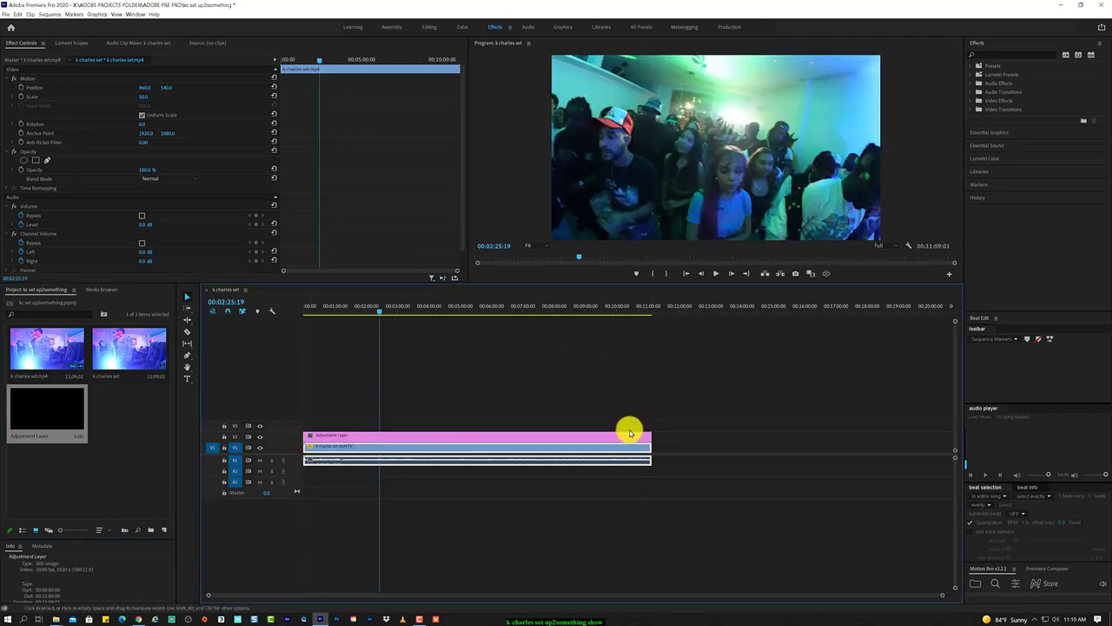
{"action": "left_click", "coordinate": [621, 433]}
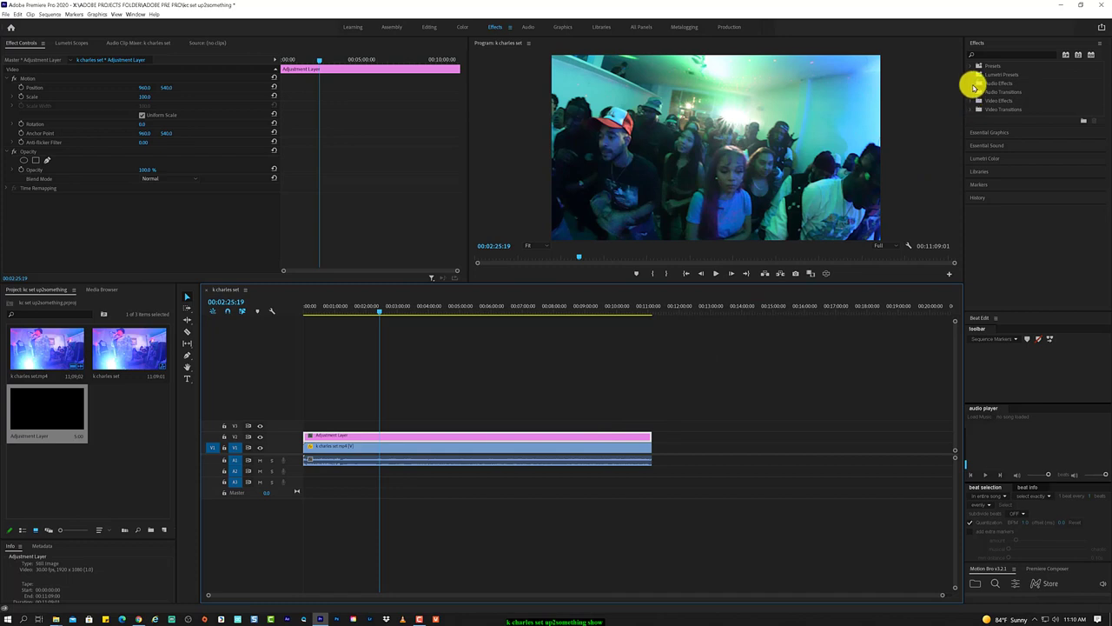
Expand Audio Effects and Video Effects in the Effects panel, then deselect the adjustment layer
{"action": "left_click", "coordinate": [974, 83]}
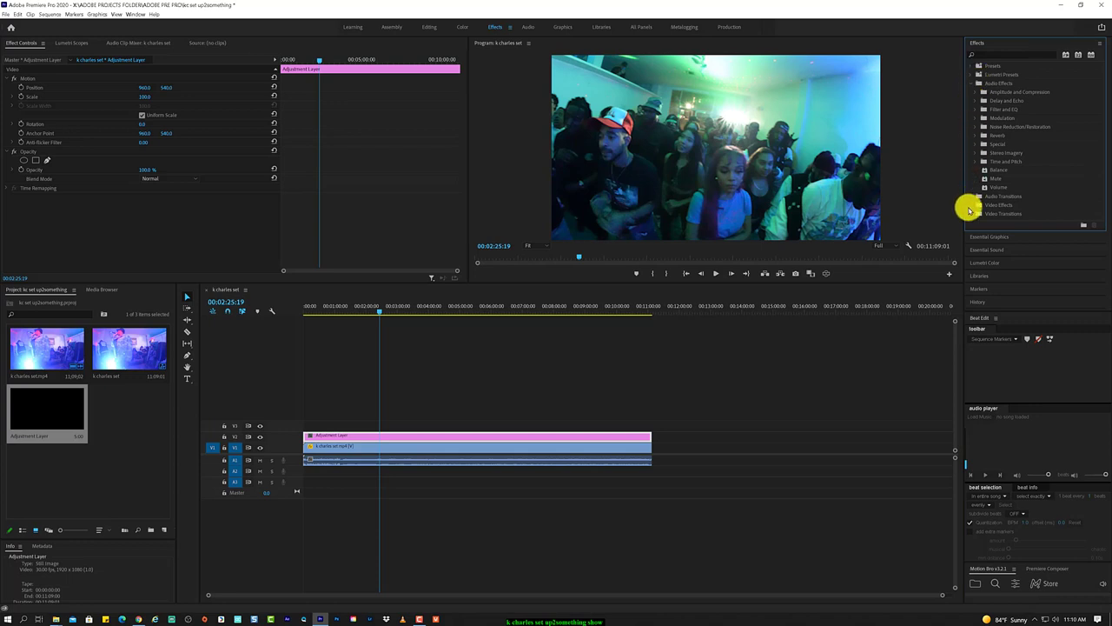
{"action": "left_click", "coordinate": [970, 206]}
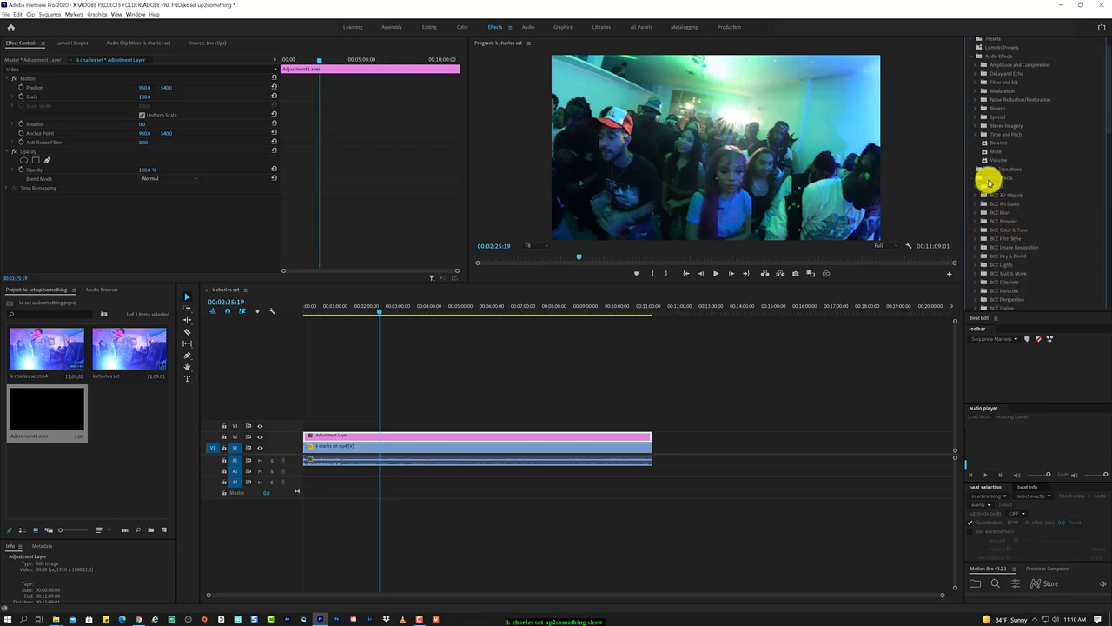
{"action": "left_click", "coordinate": [598, 363]}
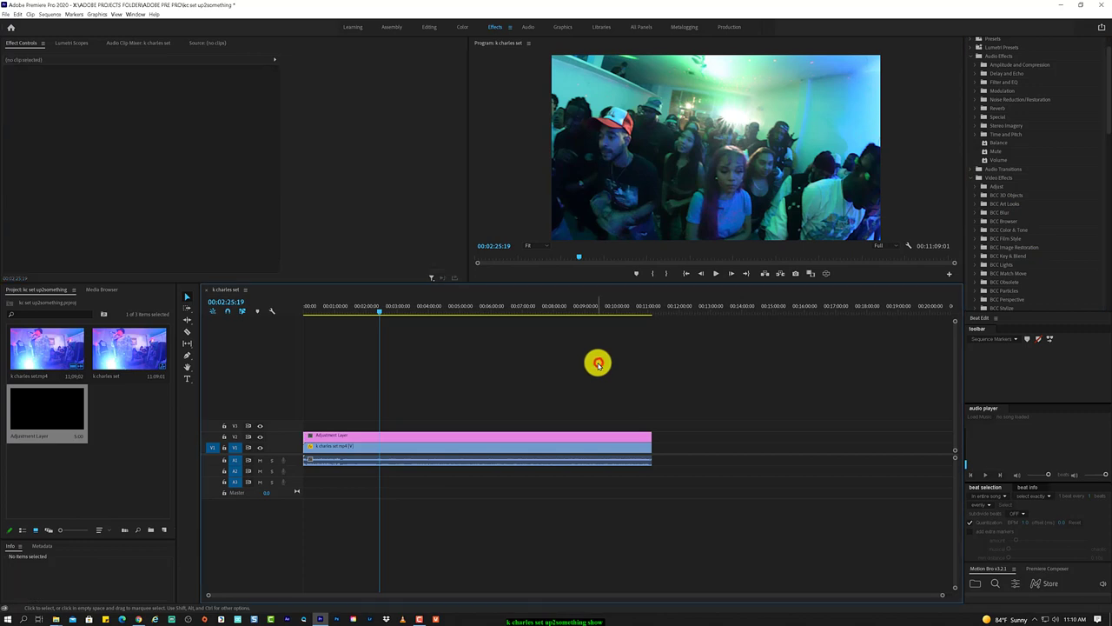
Save the project as kc set up2something, replacing the existing file
{"action": "left_click", "coordinate": [5, 15]}
{"action": "left_click", "coordinate": [55, 130]}
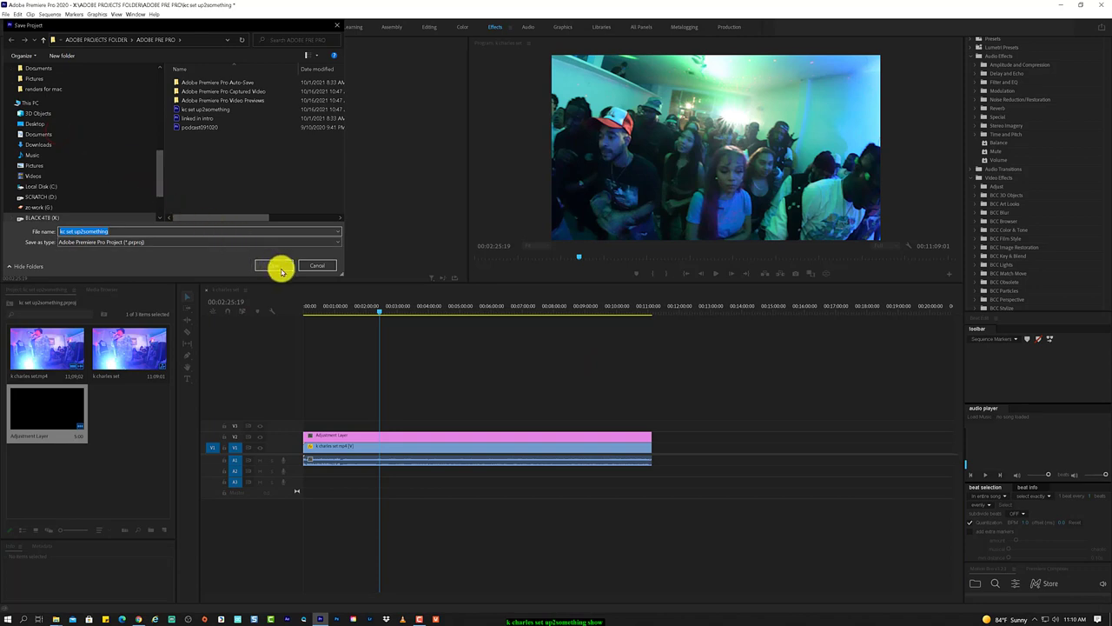
{"action": "left_click", "coordinate": [280, 270]}
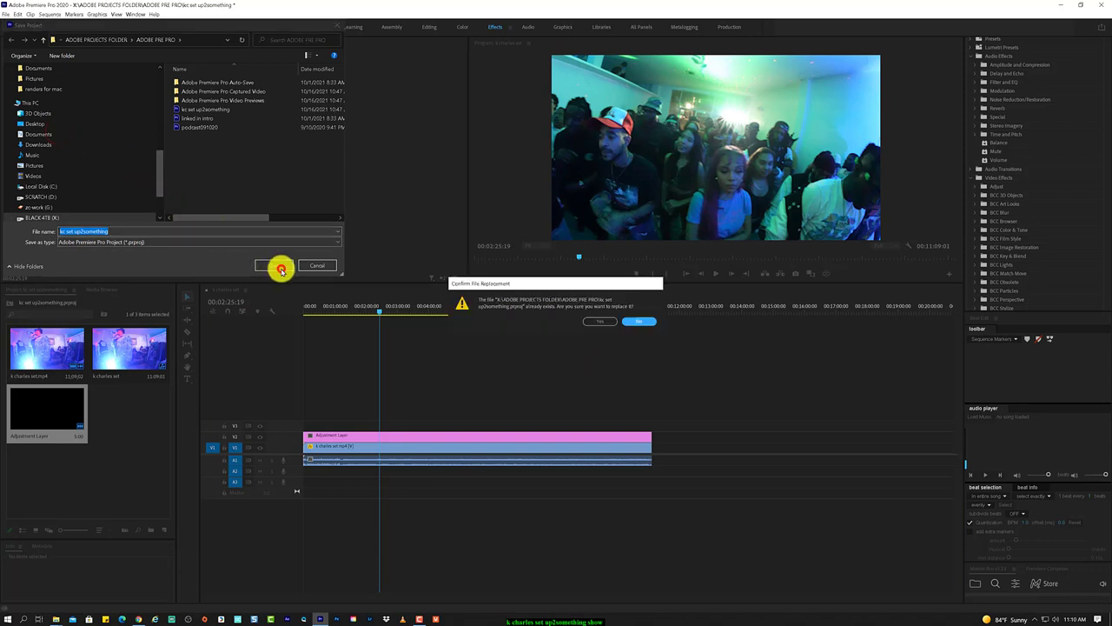
{"action": "left_click", "coordinate": [598, 322]}
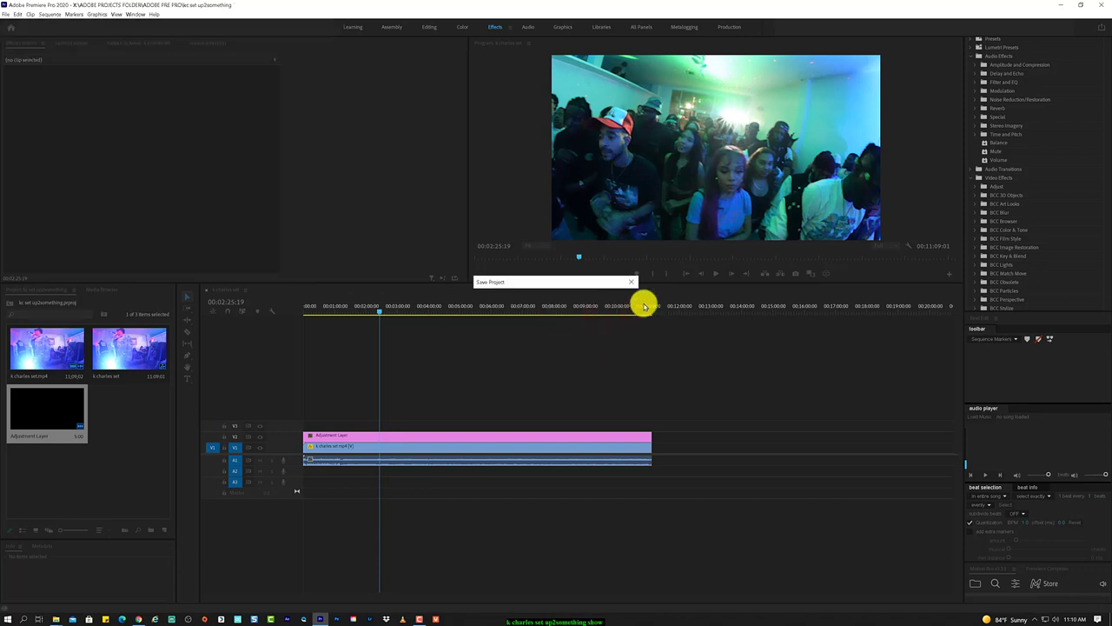
Expand RG Universe Stylize and drag uni.VHS onto the adjustment layer
{"action": "scroll", "coordinate": [1034, 159], "scroll_direction": "down", "scroll_amount": 1}
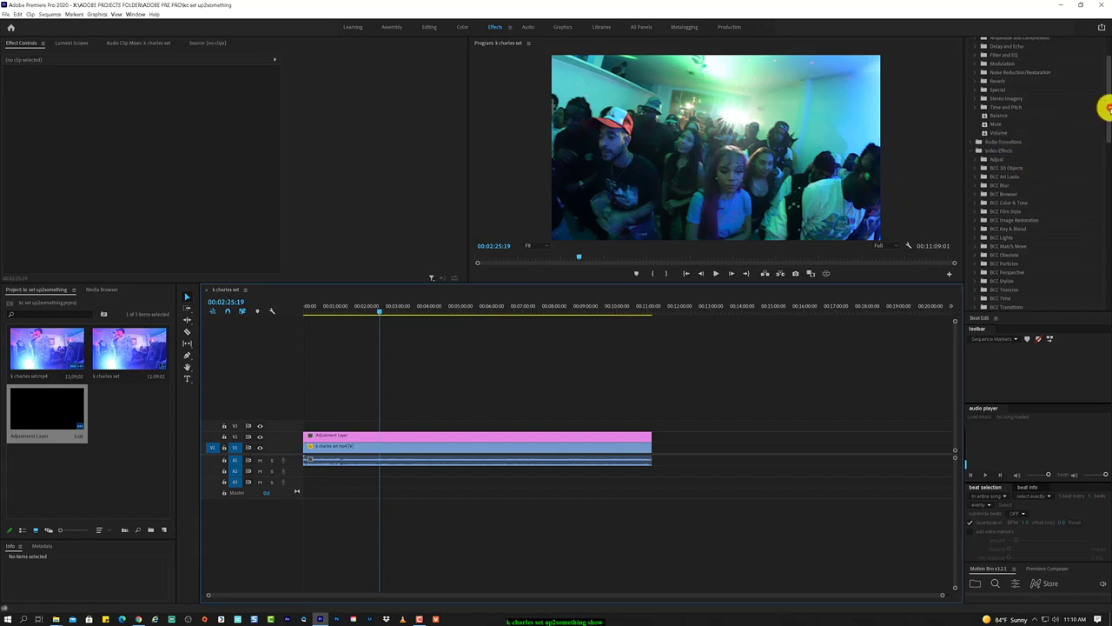
{"action": "left_click_drag", "start_coordinate": [1108, 109], "coordinate": [1108, 272]}
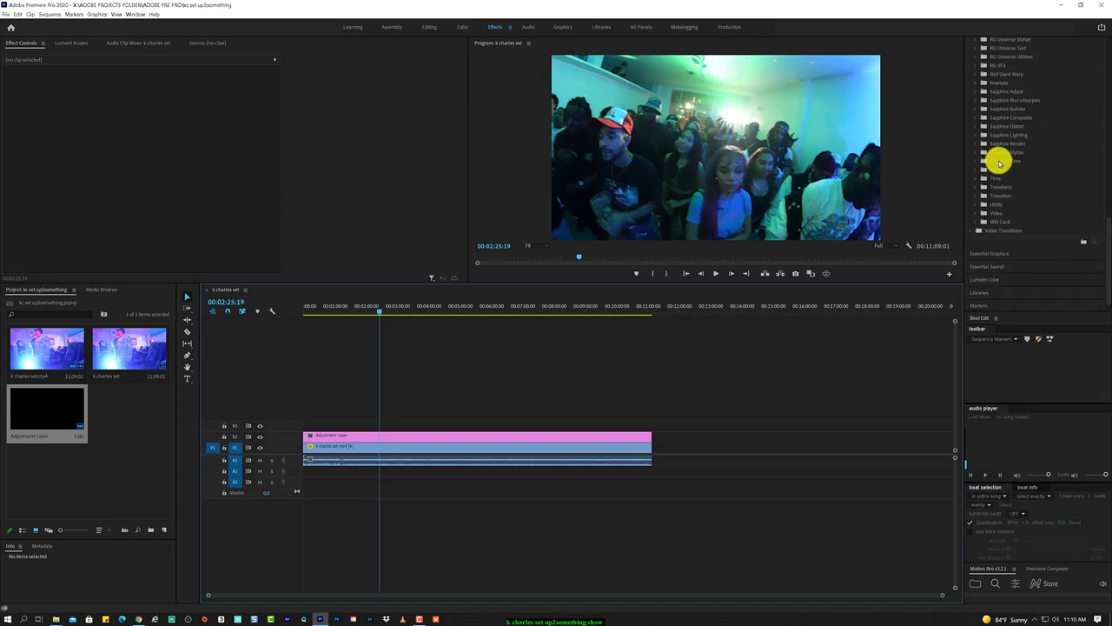
{"action": "scroll", "coordinate": [1010, 131], "scroll_direction": "up", "scroll_amount": 1}
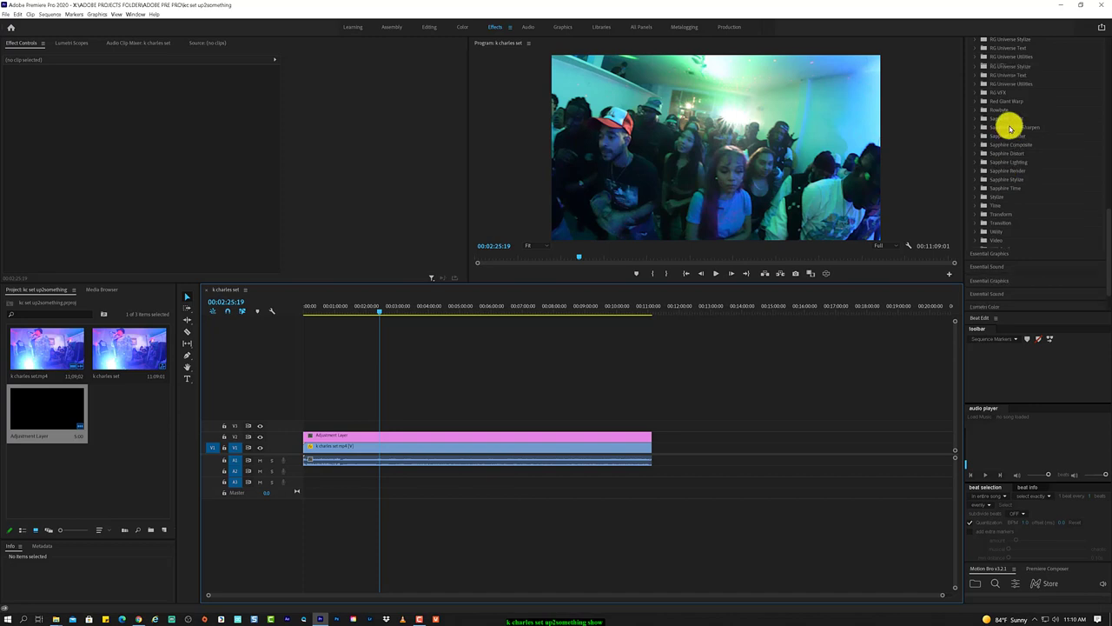
{"action": "scroll", "coordinate": [995, 109], "scroll_direction": "up", "scroll_amount": 1}
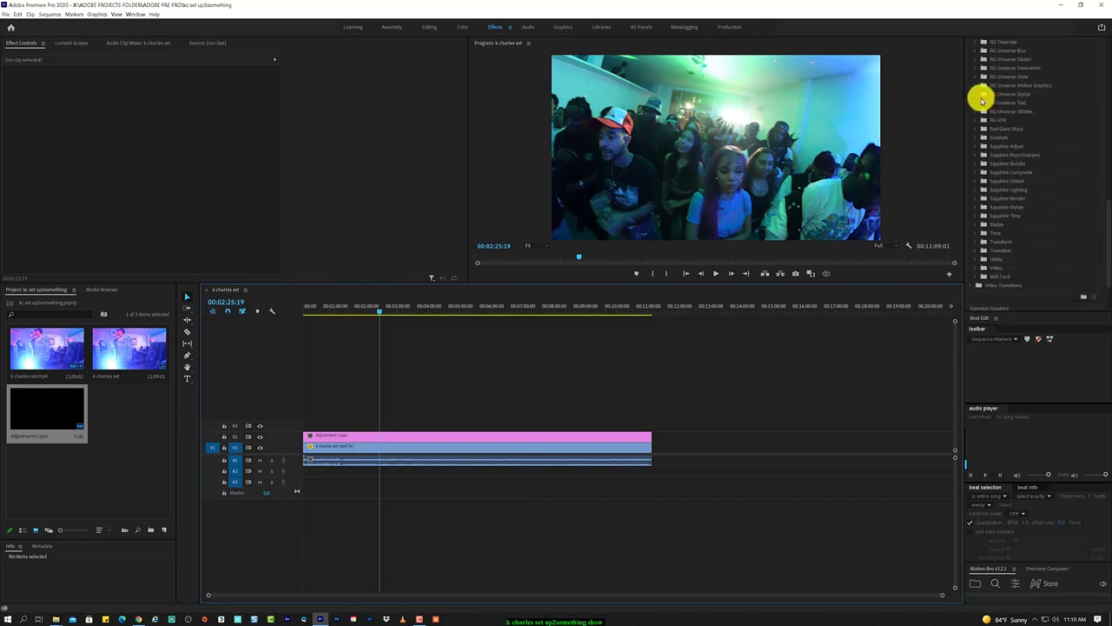
{"action": "left_click", "coordinate": [977, 94]}
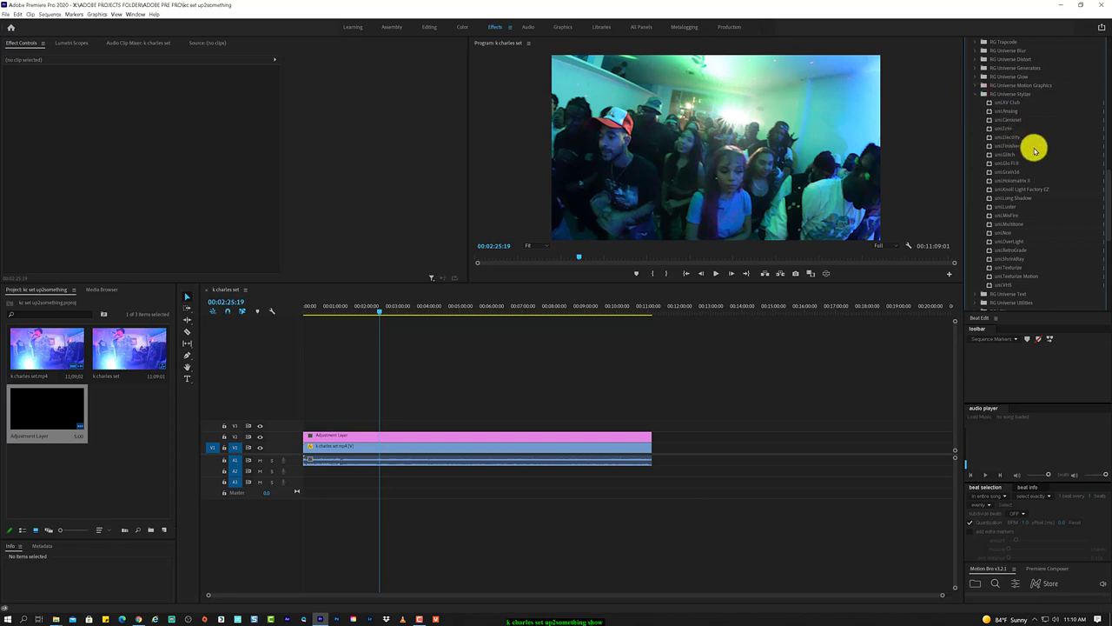
{"action": "left_click", "coordinate": [1028, 285]}
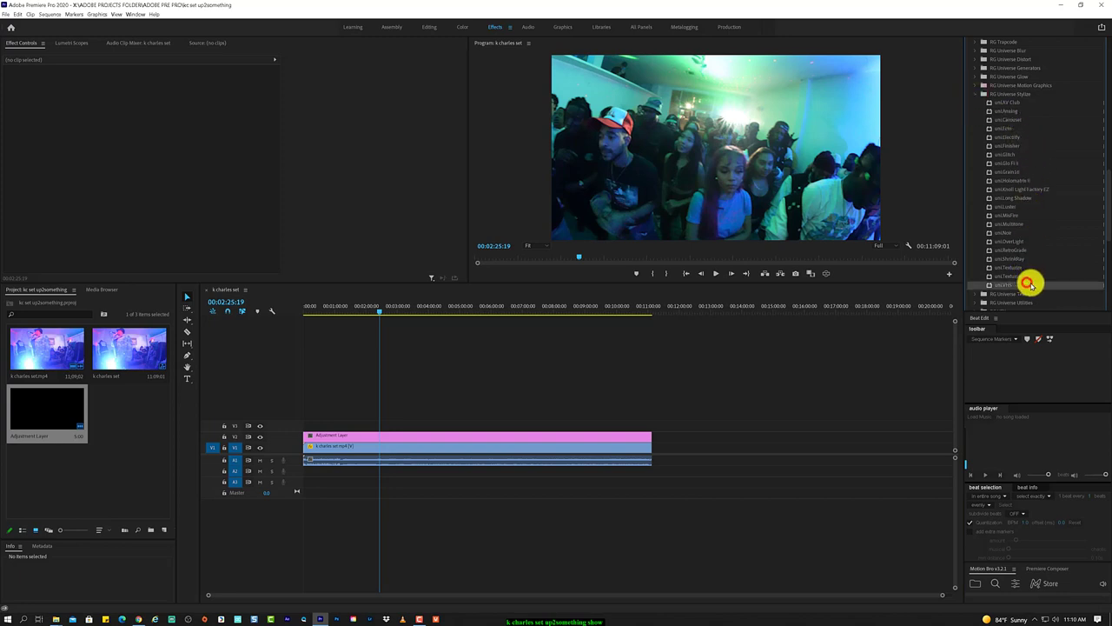
{"action": "left_click_drag", "start_coordinate": [1028, 284], "coordinate": [424, 444]}
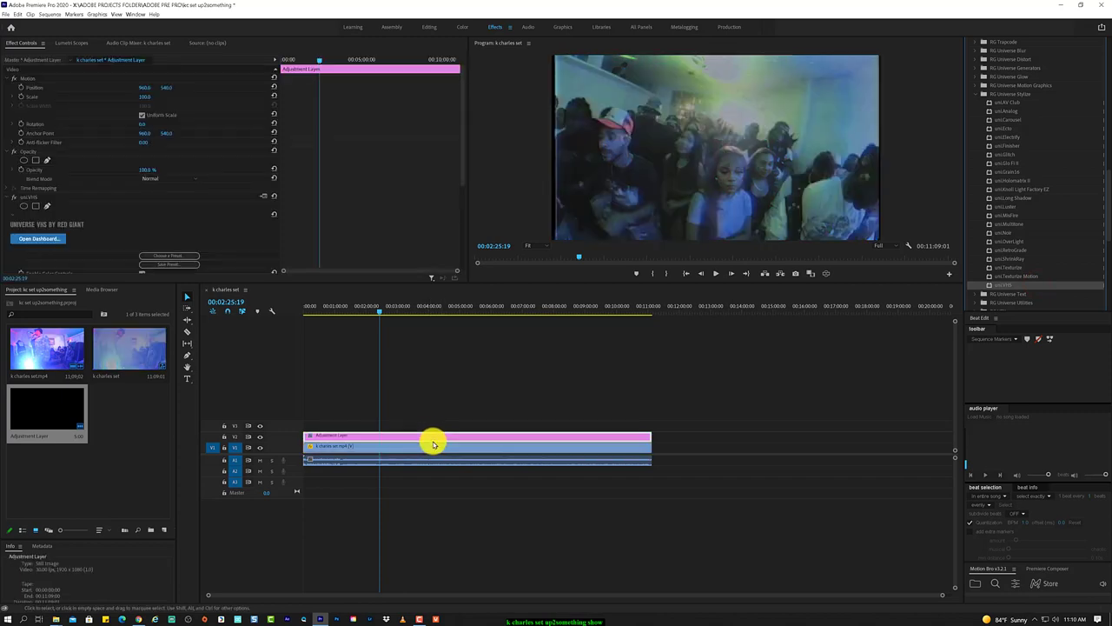
Play the sequence in the Program monitor to preview the uni.VHS look, then pause
{"action": "left_click", "coordinate": [716, 273]}
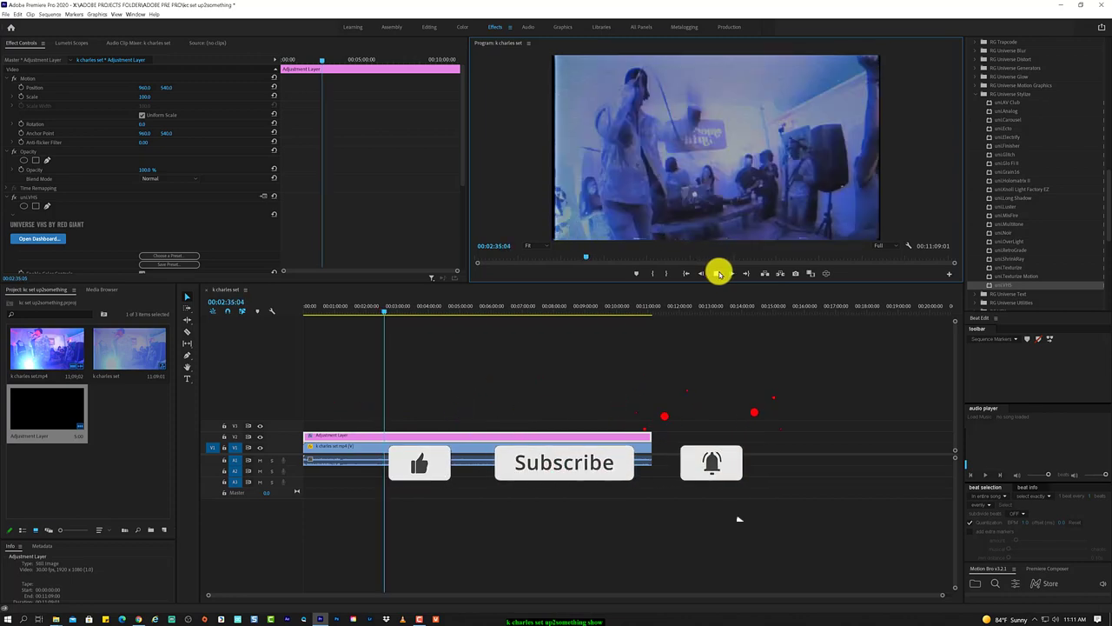
{"action": "left_click", "coordinate": [719, 273]}
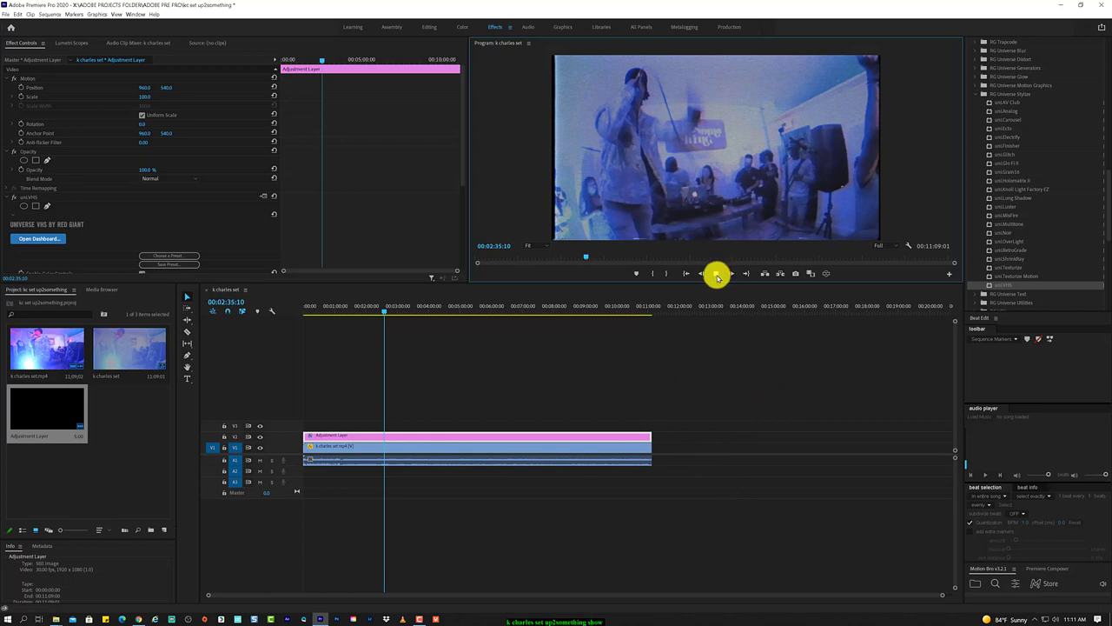
{"action": "left_click", "coordinate": [717, 276]}
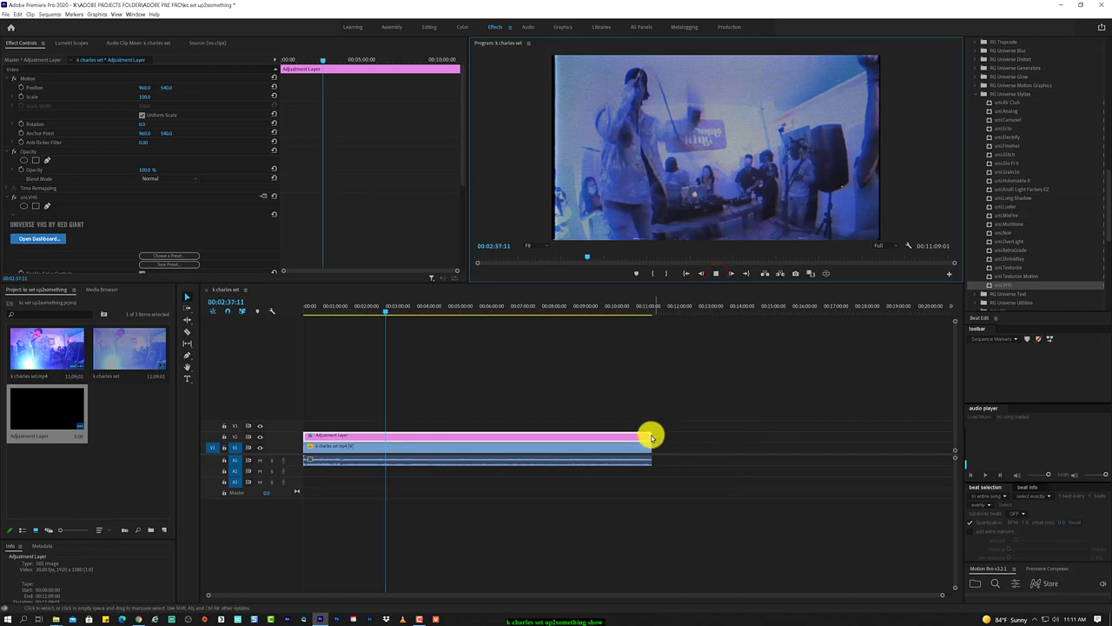
Trim the adjustment layer to a short burst and move pieces earlier and near the sequence end
{"action": "left_click_drag", "start_coordinate": [649, 434], "coordinate": [402, 432]}
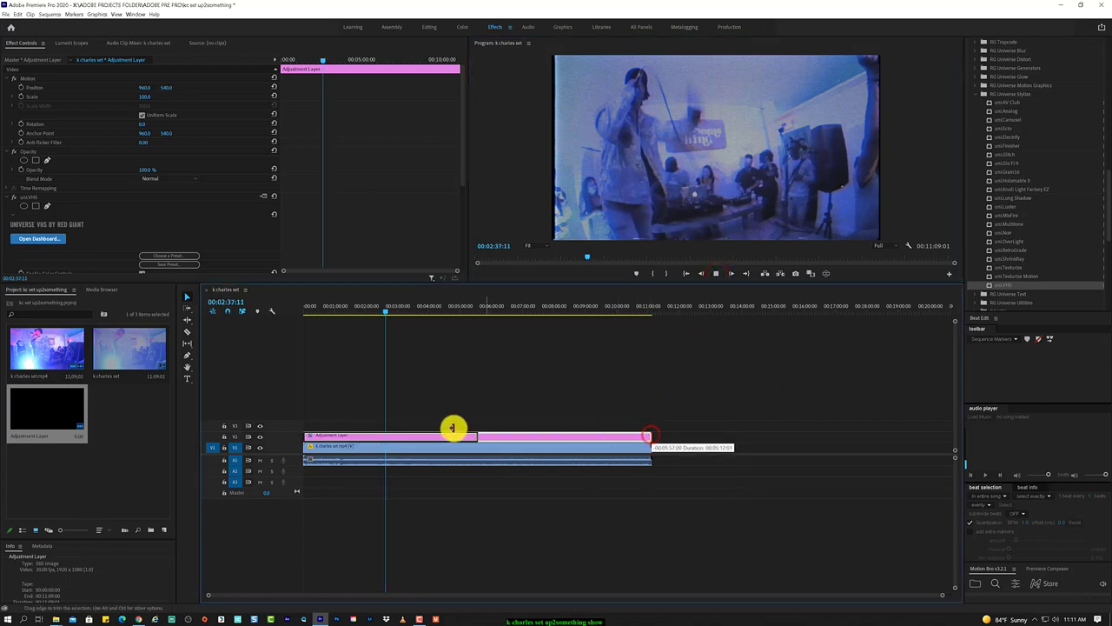
{"action": "key", "text": "space"}
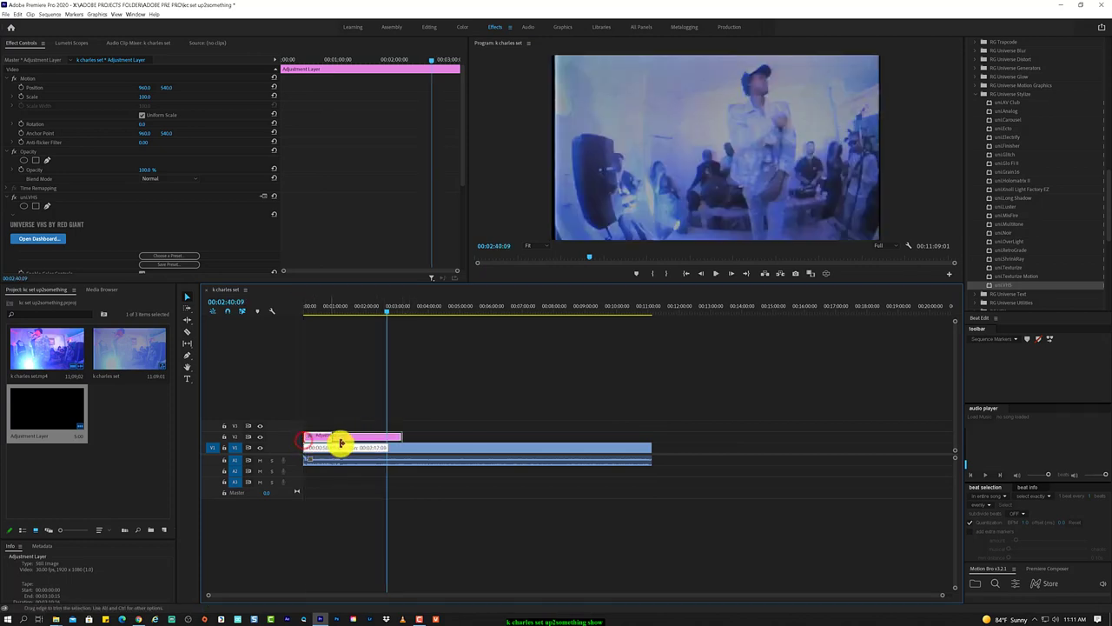
{"action": "left_click_drag", "start_coordinate": [303, 437], "coordinate": [365, 437]}
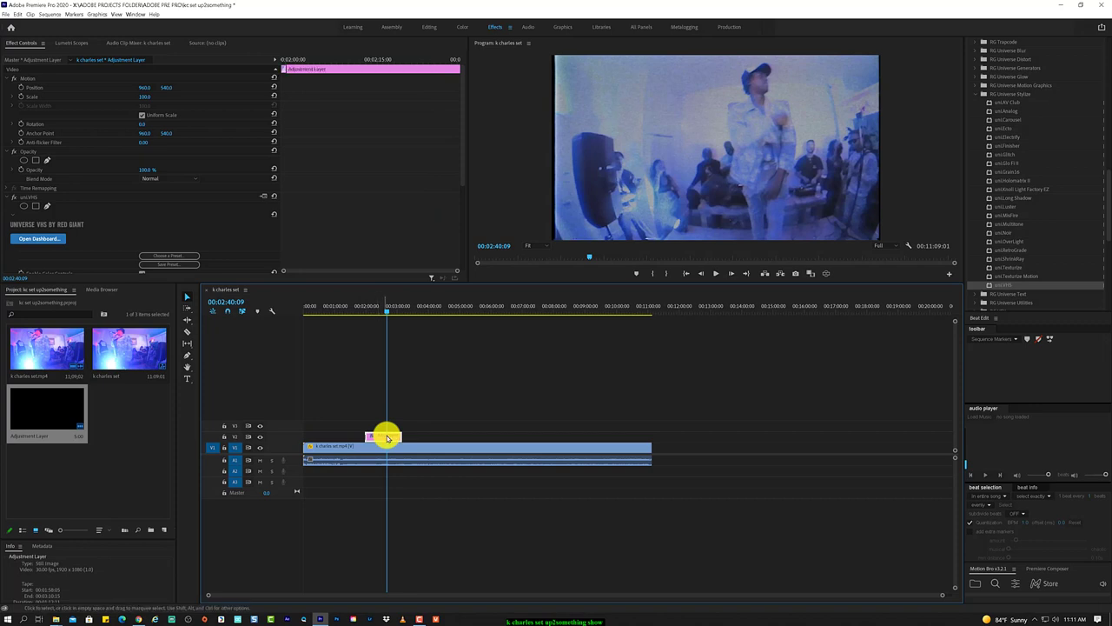
{"action": "left_click_drag", "start_coordinate": [381, 437], "coordinate": [308, 426]}
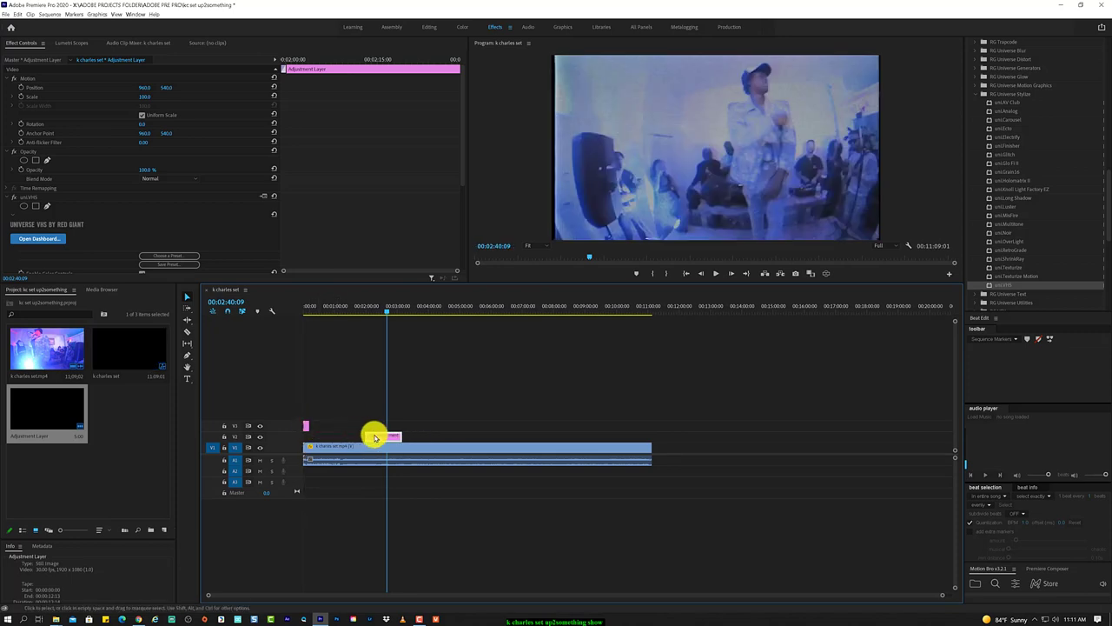
{"action": "left_click_drag", "start_coordinate": [383, 438], "coordinate": [629, 439]}
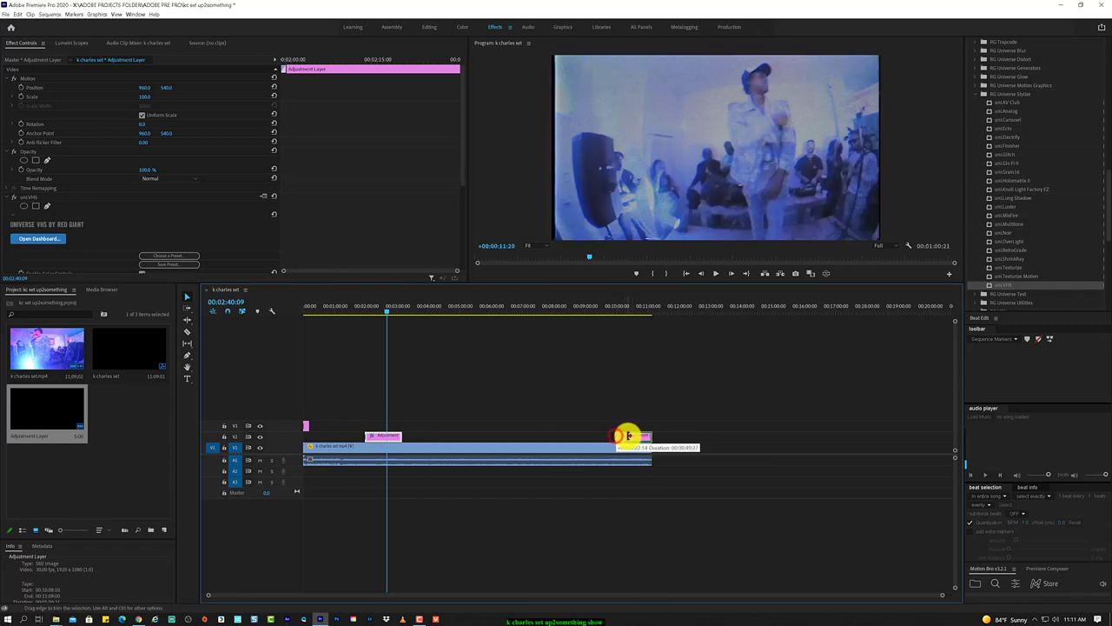
{"action": "left_click_drag", "start_coordinate": [629, 439], "coordinate": [630, 438]}
{"action": "left_click", "coordinate": [466, 316]}
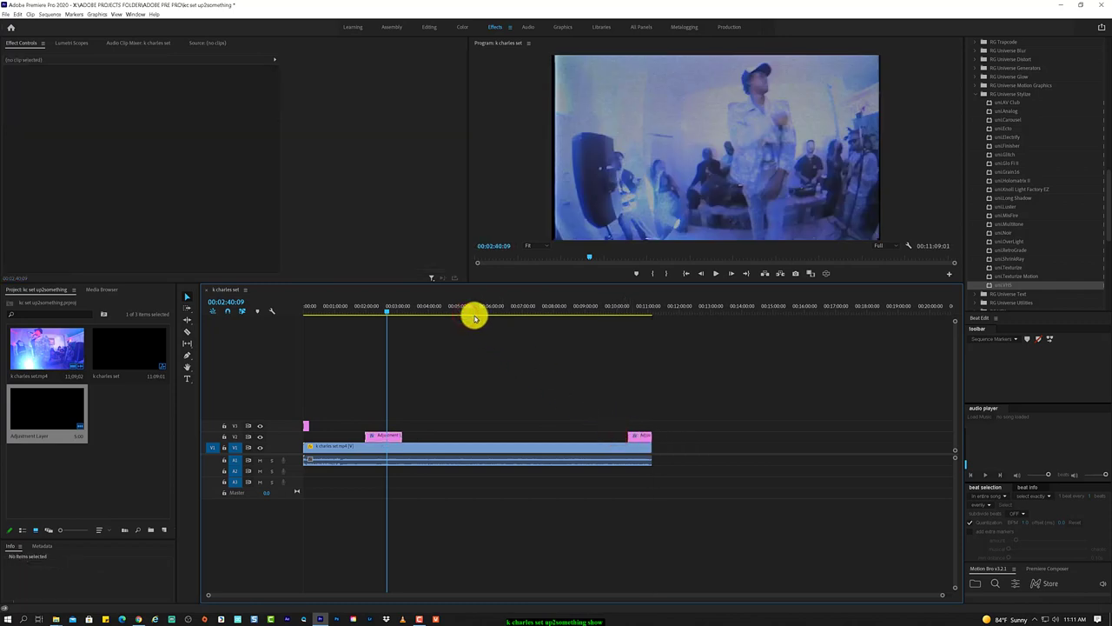
Preview from around 00:05:55 and place another adjustment-layer piece near the playhead
{"action": "left_click_drag", "start_coordinate": [480, 315], "coordinate": [490, 314]}
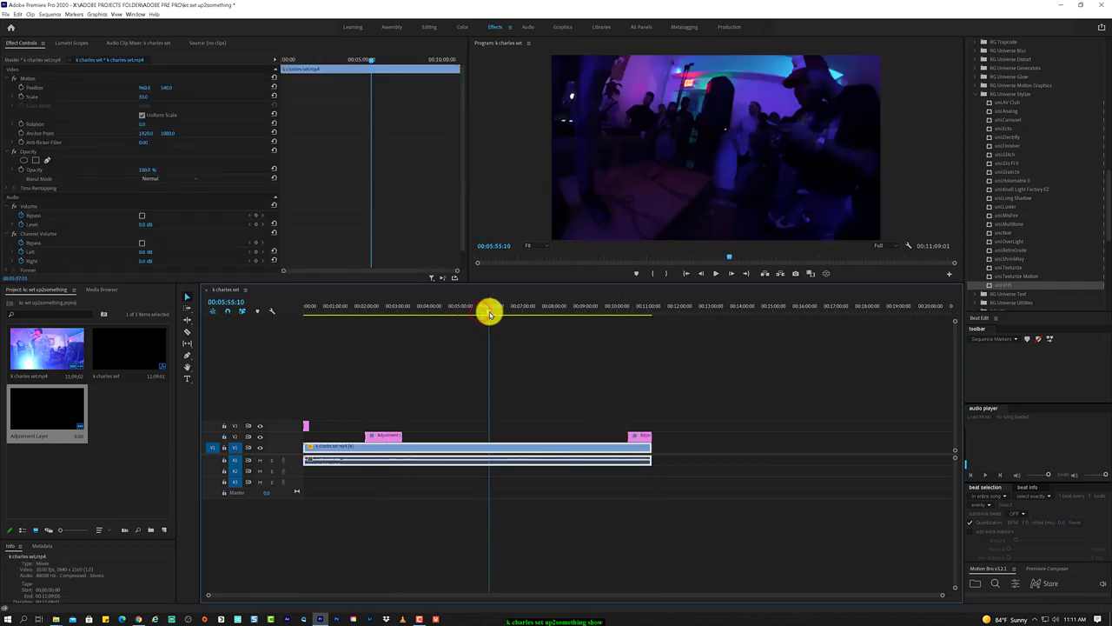
{"action": "key", "text": "space"}
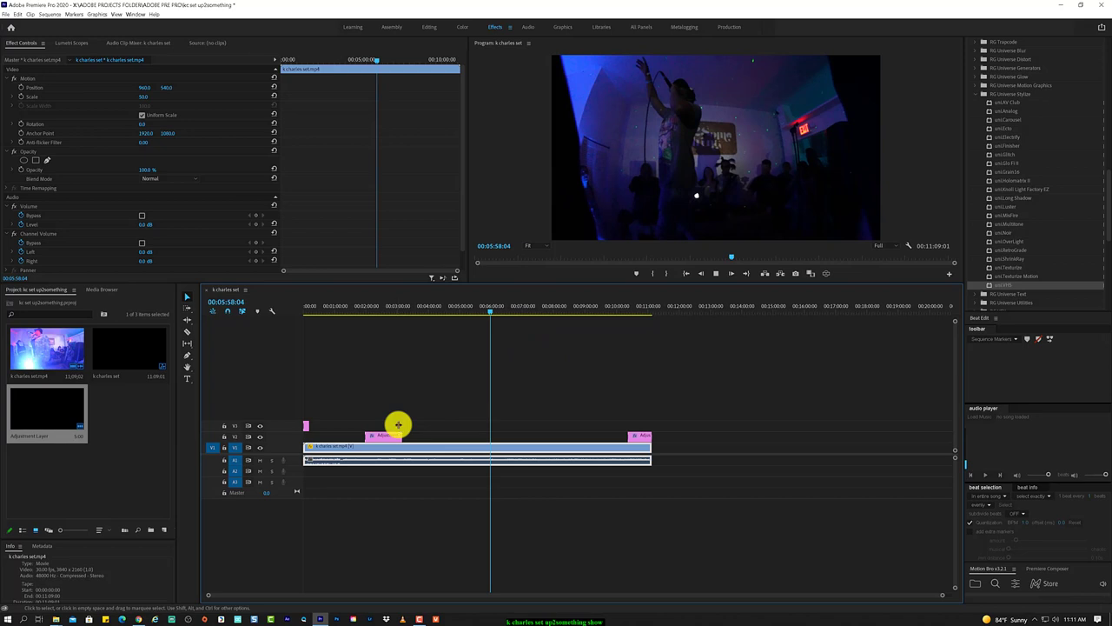
{"action": "key", "text": "space"}
{"action": "key", "text": "space"}
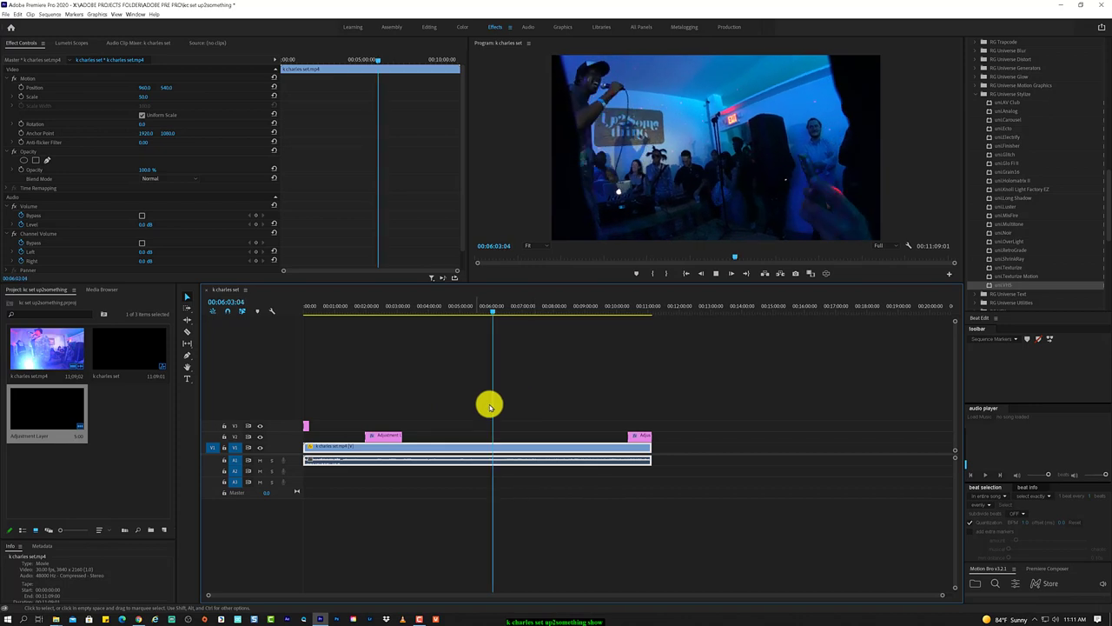
{"action": "left_click", "coordinate": [391, 434]}
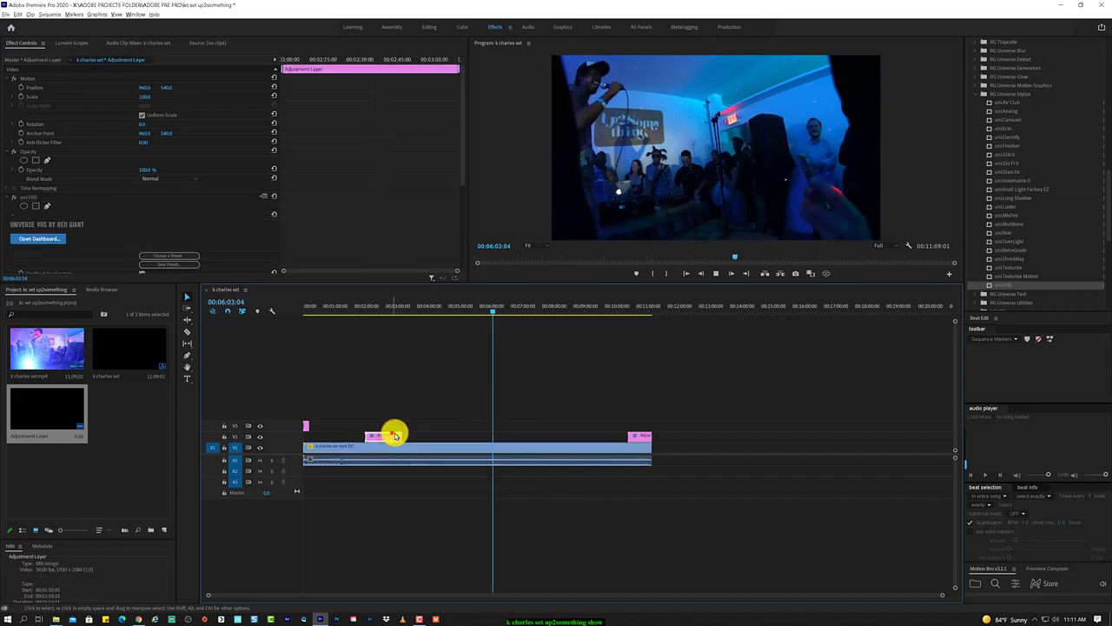
{"action": "mouse_move", "coordinate": [390, 434]}
{"action": "left_mouse_down"}
{"action": "mouse_move", "coordinate": [587, 436]}
{"action": "mouse_move", "coordinate": [563, 437]}
{"action": "left_mouse_up"}
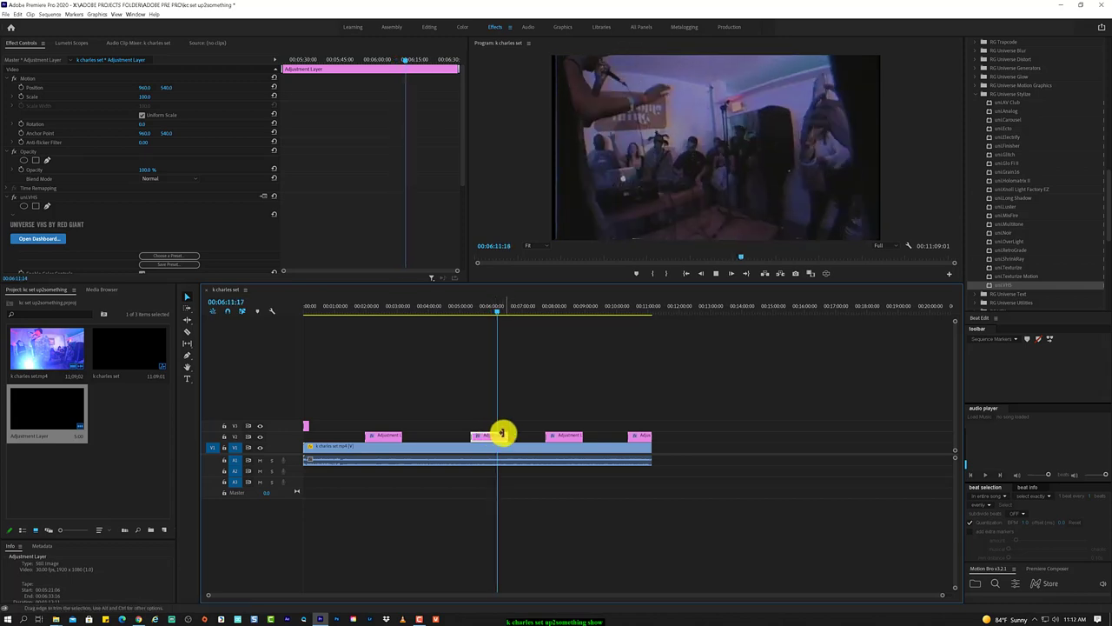
Apply Default Transitions at the edit point and to the selected uni.VHS adjustment-layer clips
{"action": "right_click", "coordinate": [508, 433]}
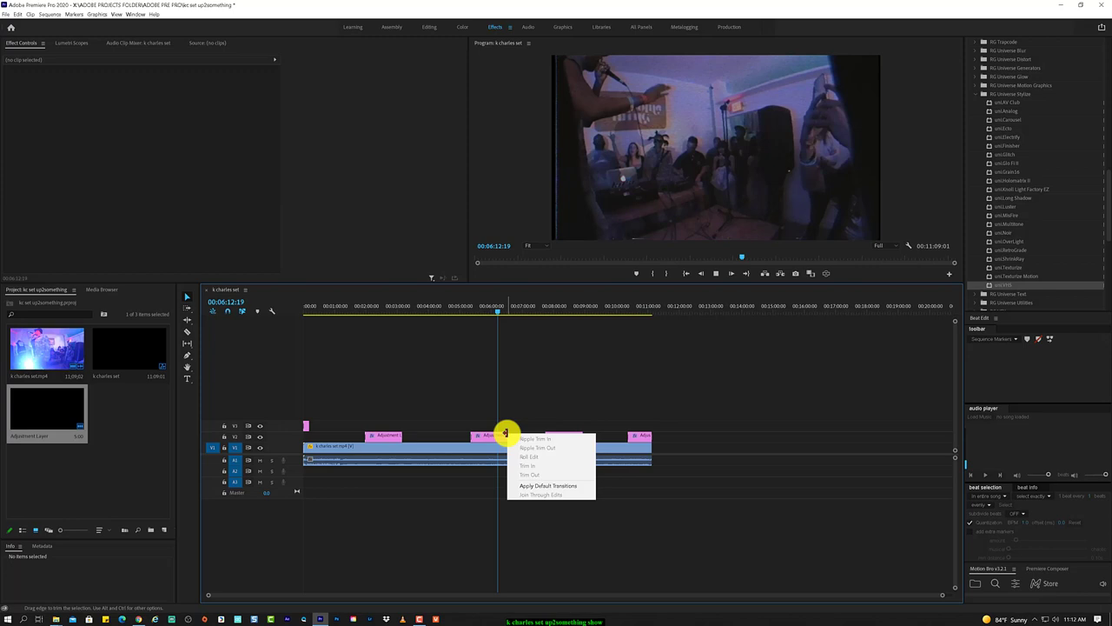
{"action": "left_click", "coordinate": [547, 486]}
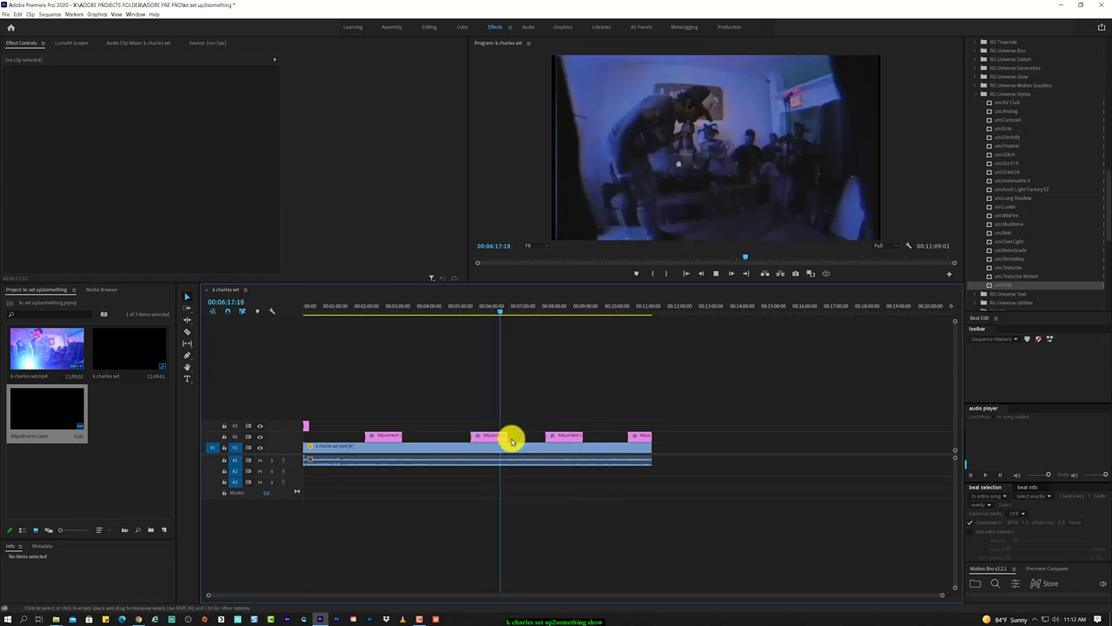
{"action": "scroll", "coordinate": [511, 441], "scroll_direction": "up", "scroll_amount": 1}
{"action": "scroll", "coordinate": [508, 440], "scroll_direction": "up", "scroll_amount": 1}
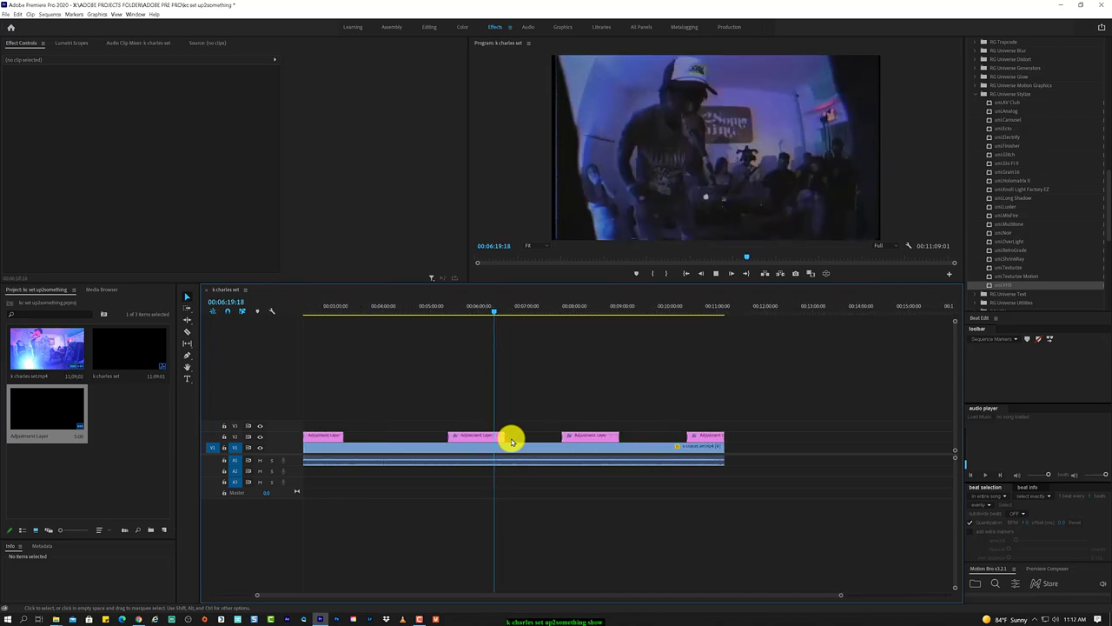
{"action": "right_click", "coordinate": [506, 439]}
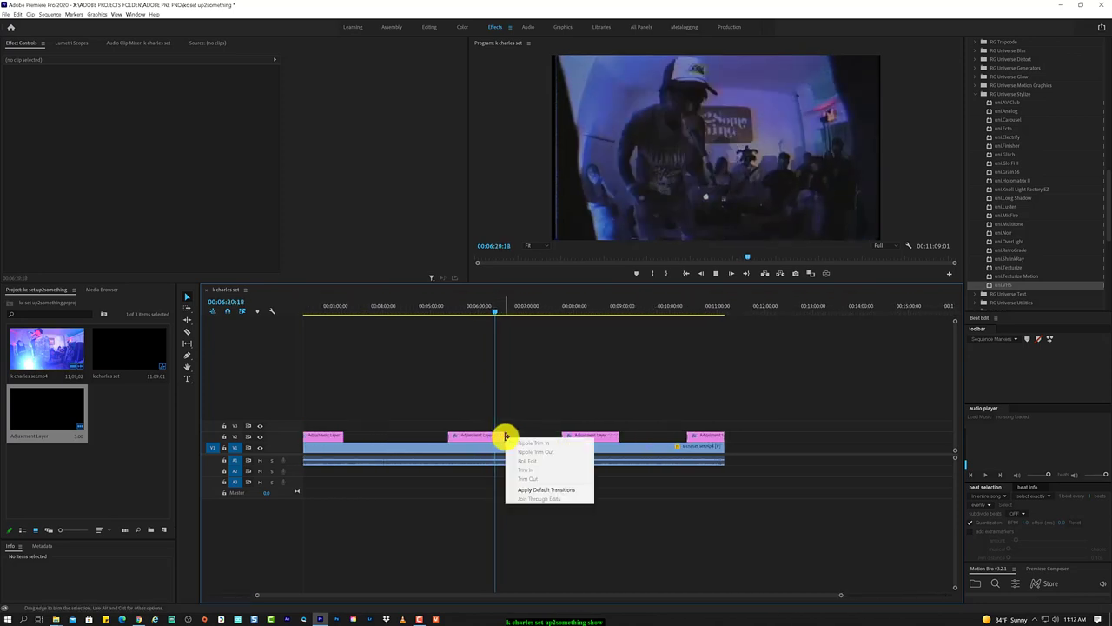
{"action": "left_click", "coordinate": [530, 492]}
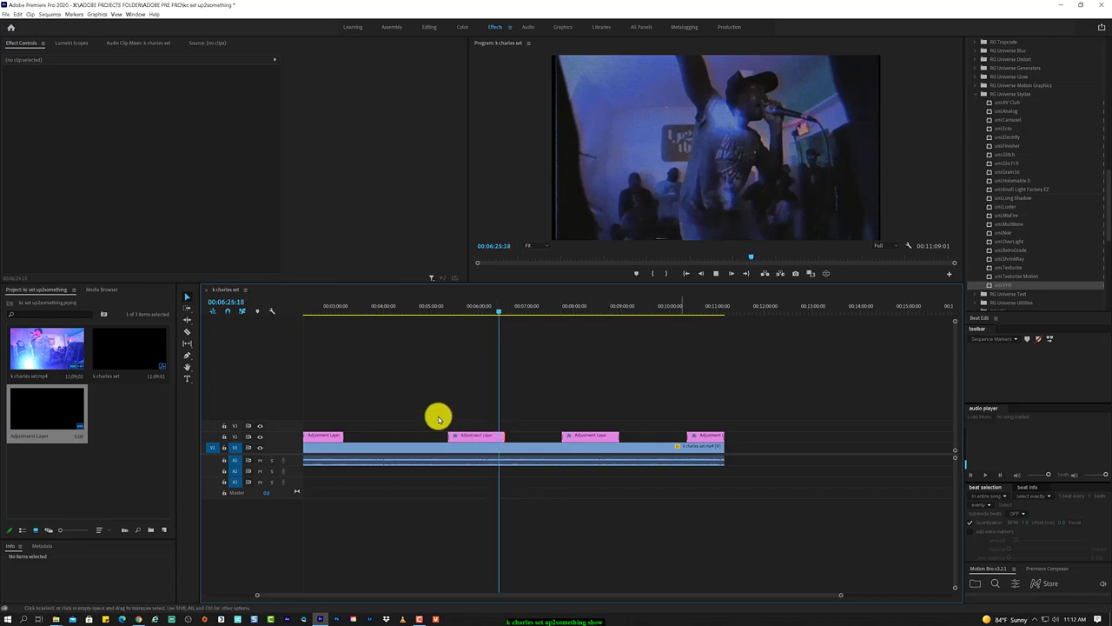
{"action": "scroll", "coordinate": [420, 411], "scroll_direction": "up", "scroll_amount": 5}
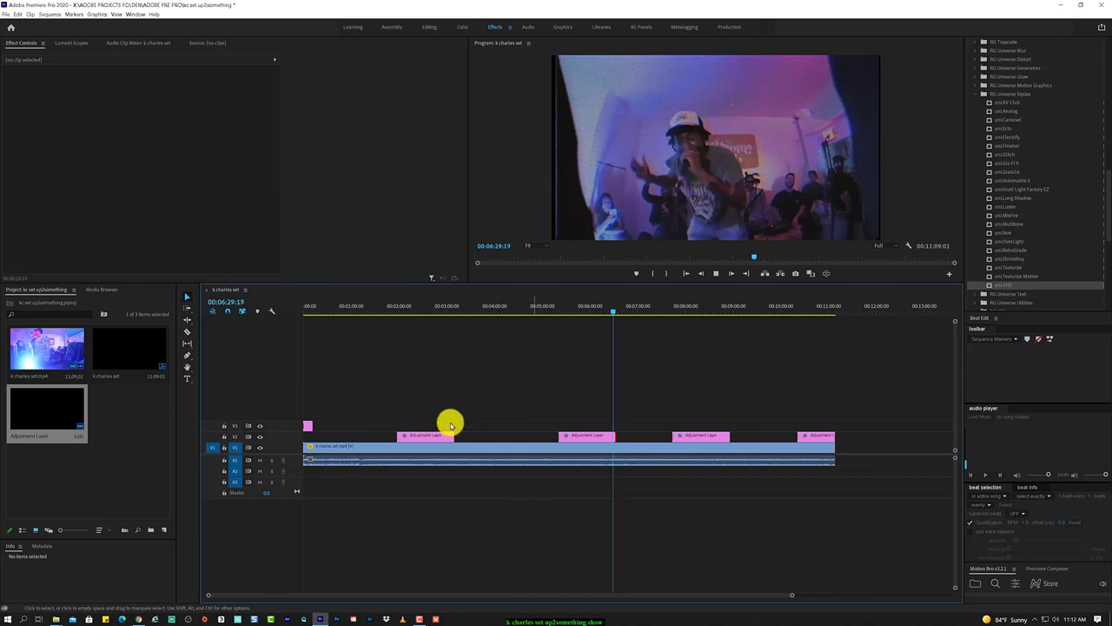
Stop playback, move the playhead to about 07:04, and marquee-select then deselect the V2 clips
{"action": "left_click", "coordinate": [718, 274]}
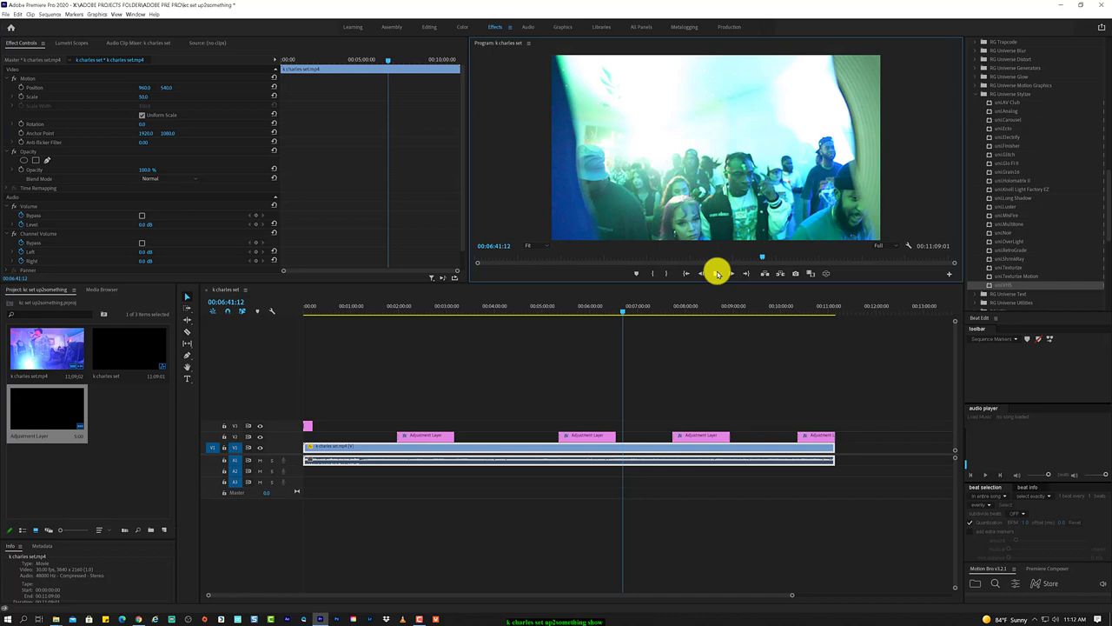
{"action": "left_click_drag", "start_coordinate": [626, 308], "coordinate": [678, 313]}
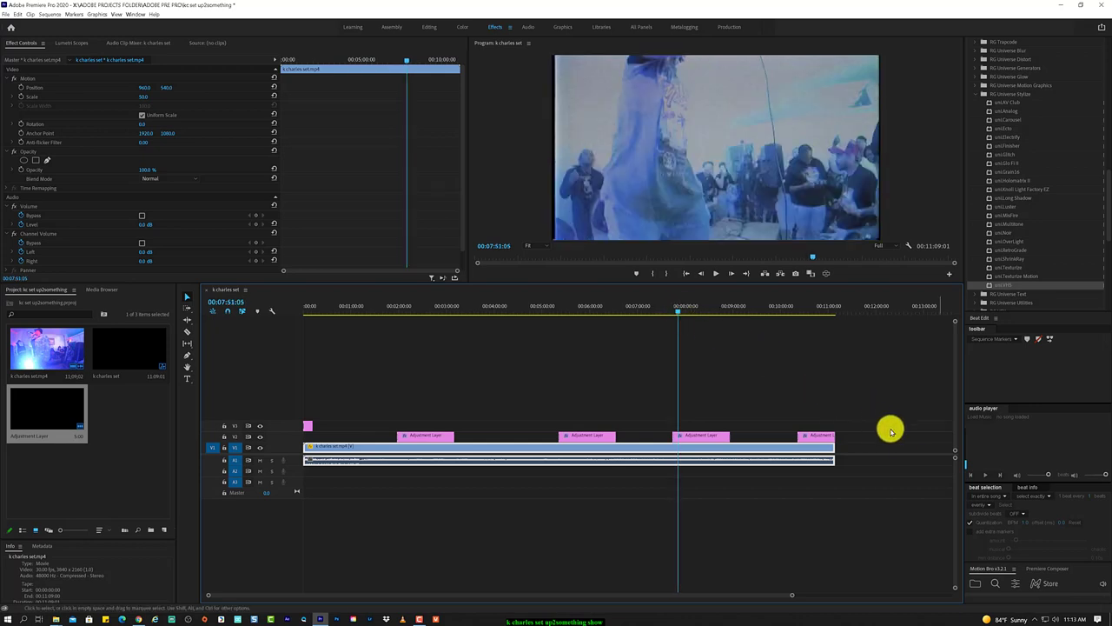
{"action": "left_click_drag", "start_coordinate": [906, 437], "coordinate": [222, 414]}
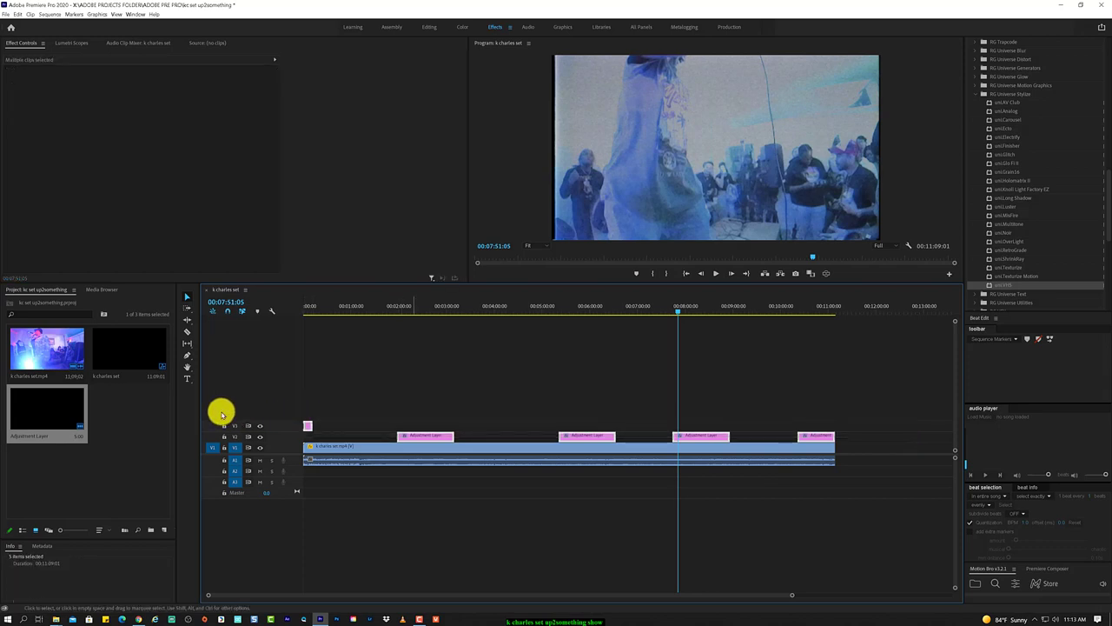
{"action": "left_click", "coordinate": [886, 443]}
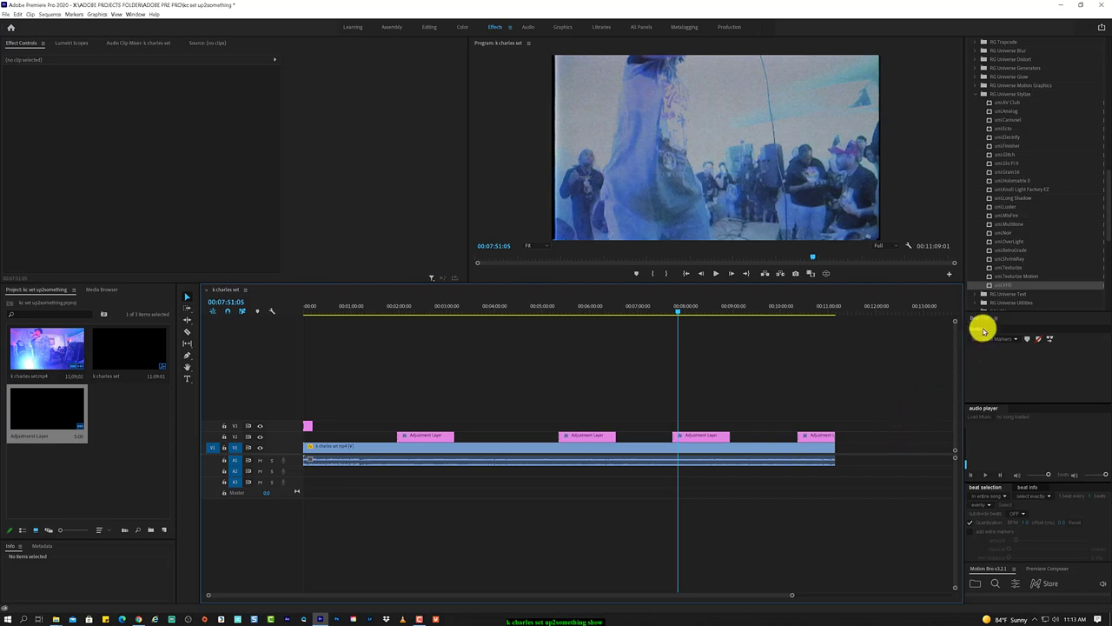
Open the History panel from the Window menu to list the project's edits
{"action": "left_click_drag", "start_coordinate": [1106, 179], "coordinate": [1102, 26]}
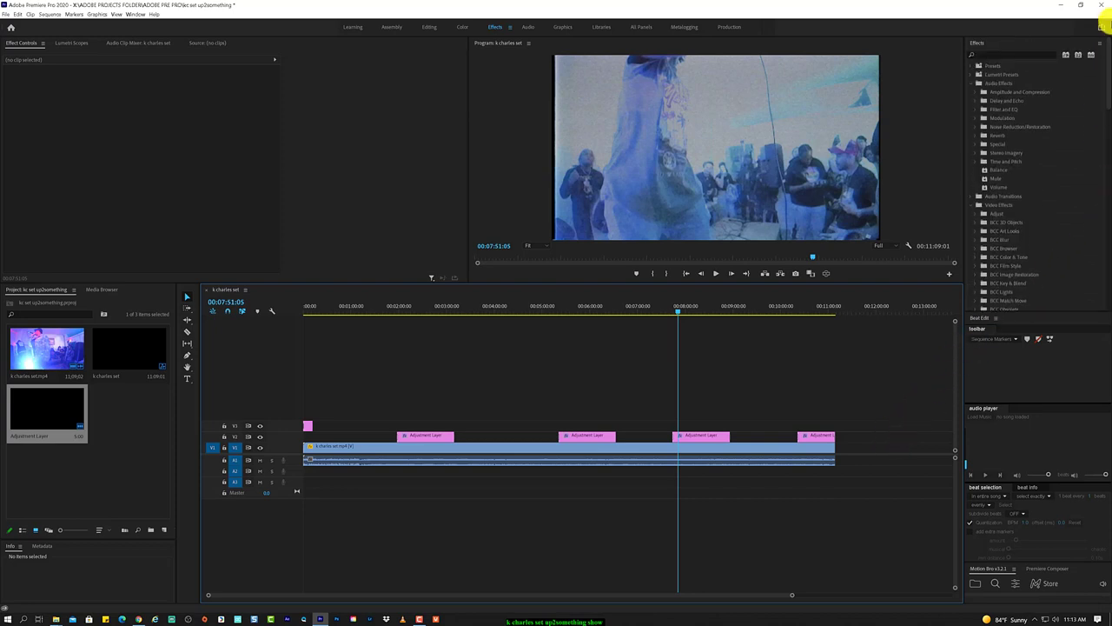
{"action": "right_click", "coordinate": [1006, 41]}
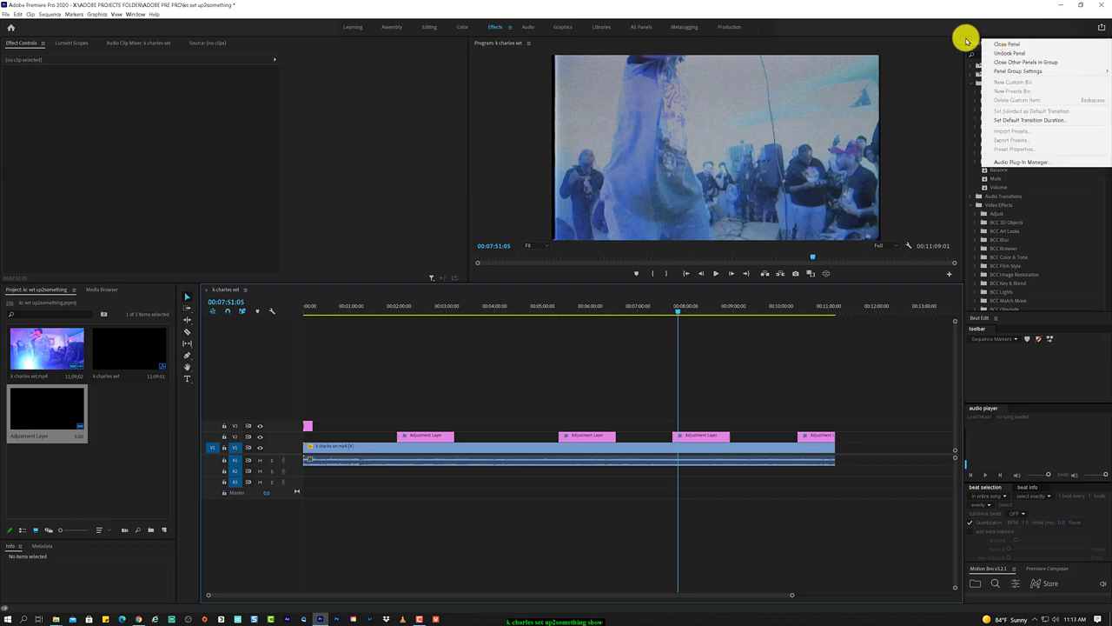
{"action": "left_click", "coordinate": [858, 35]}
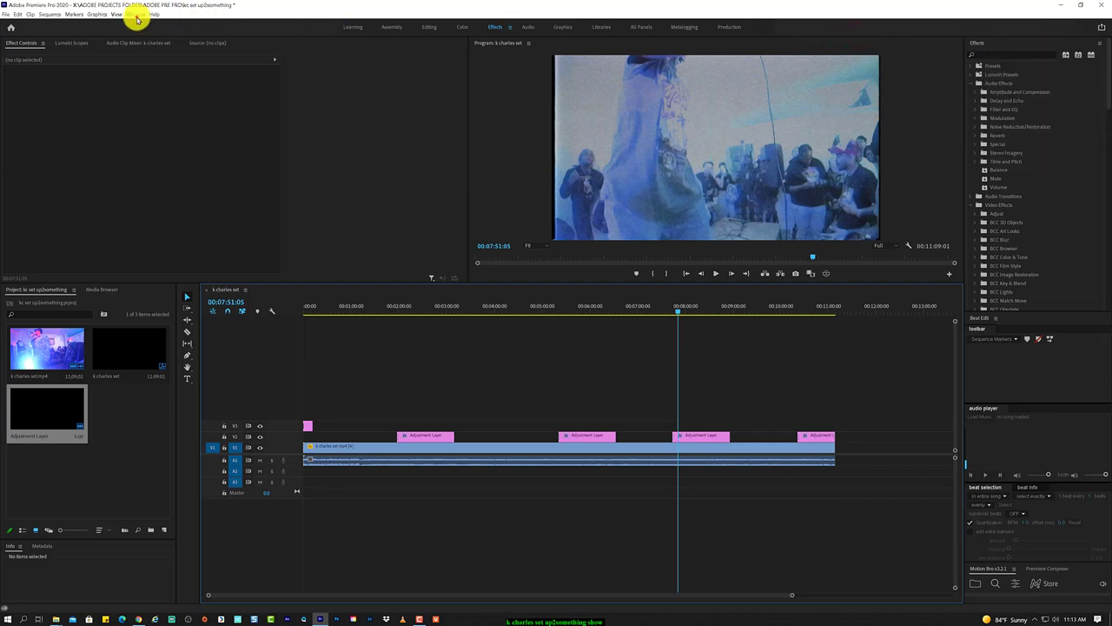
{"action": "left_click", "coordinate": [135, 15]}
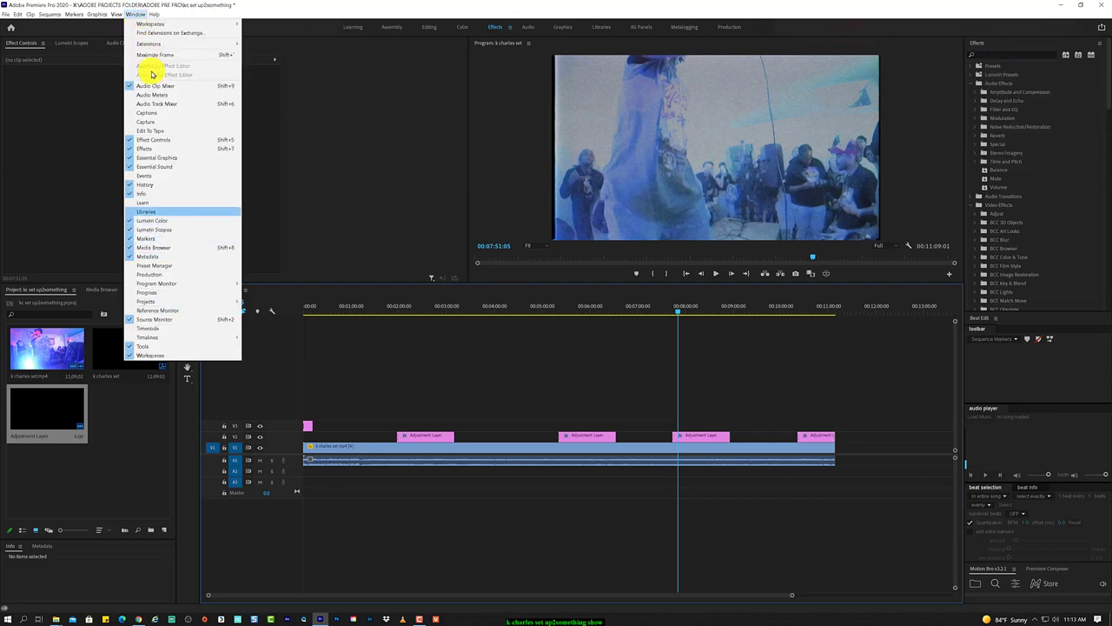
{"action": "left_click", "coordinate": [179, 184]}
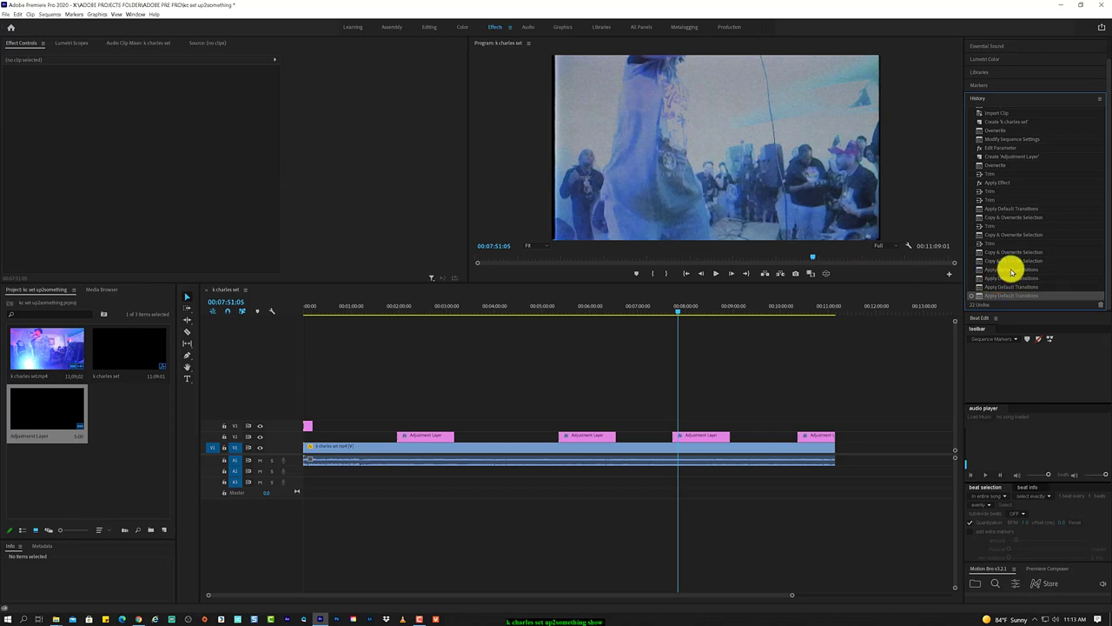
Step back in History to the last Copy & Overwrite Selection state before Apply Default Transitions
{"action": "left_click", "coordinate": [1010, 269]}
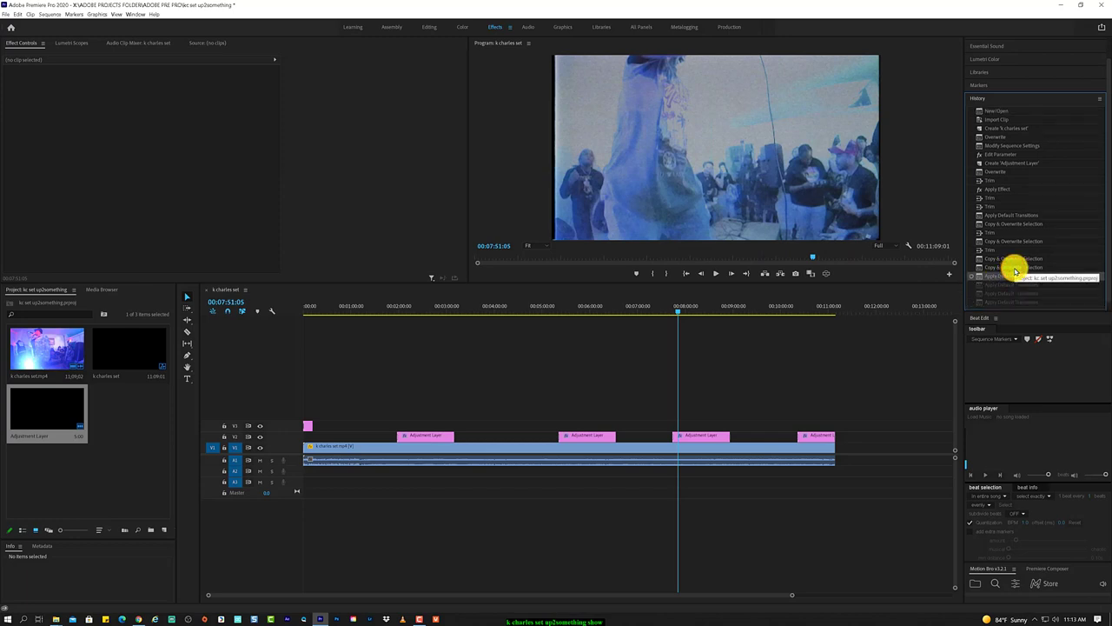
{"action": "left_click", "coordinate": [1013, 267]}
{"action": "left_click", "coordinate": [679, 357]}
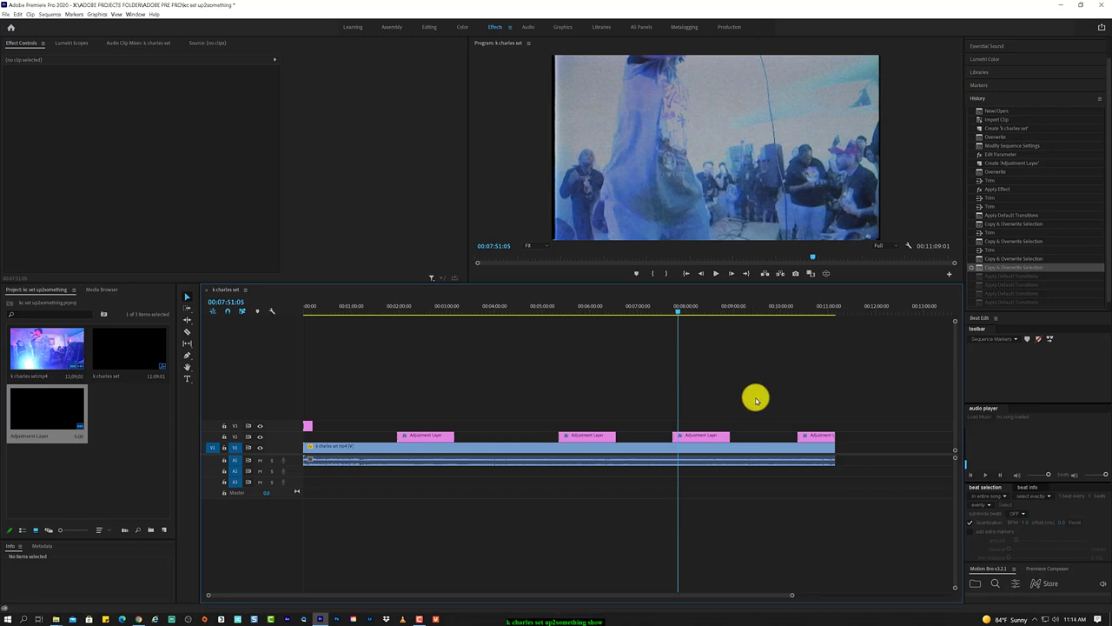
{"action": "left_click", "coordinate": [1015, 267]}
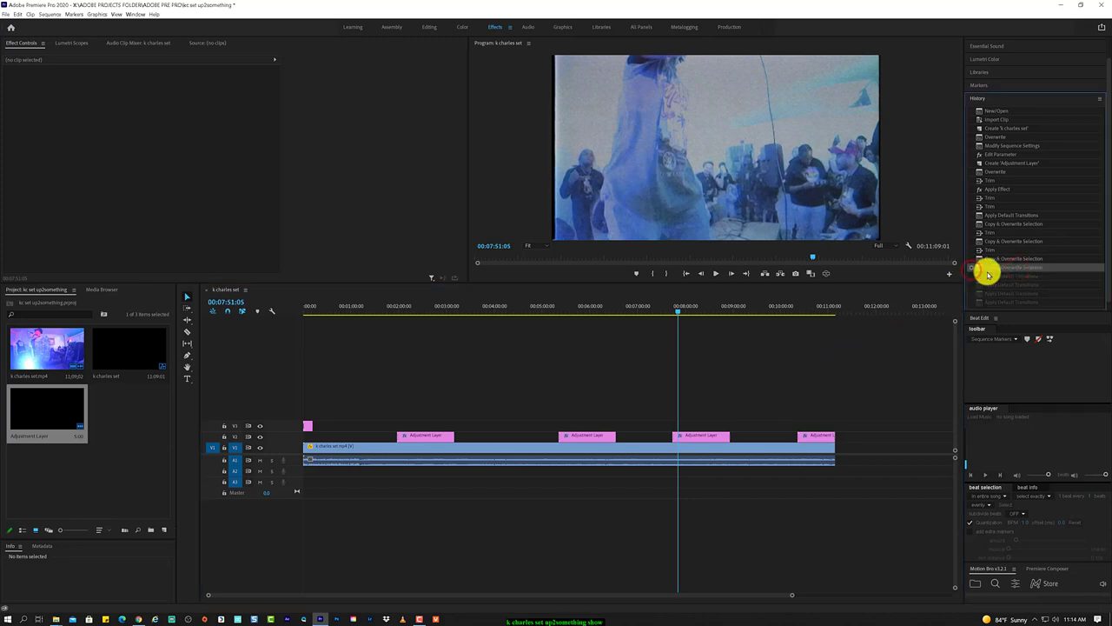
{"action": "left_click", "coordinate": [988, 270]}
{"action": "left_click", "coordinate": [1002, 259]}
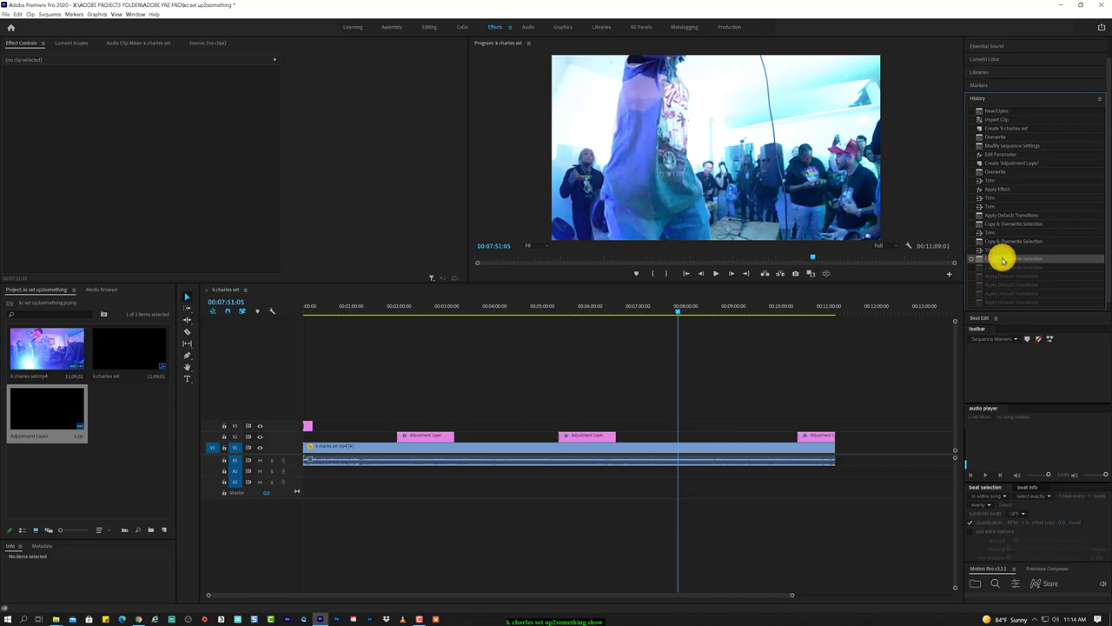
{"action": "left_click", "coordinate": [996, 246]}
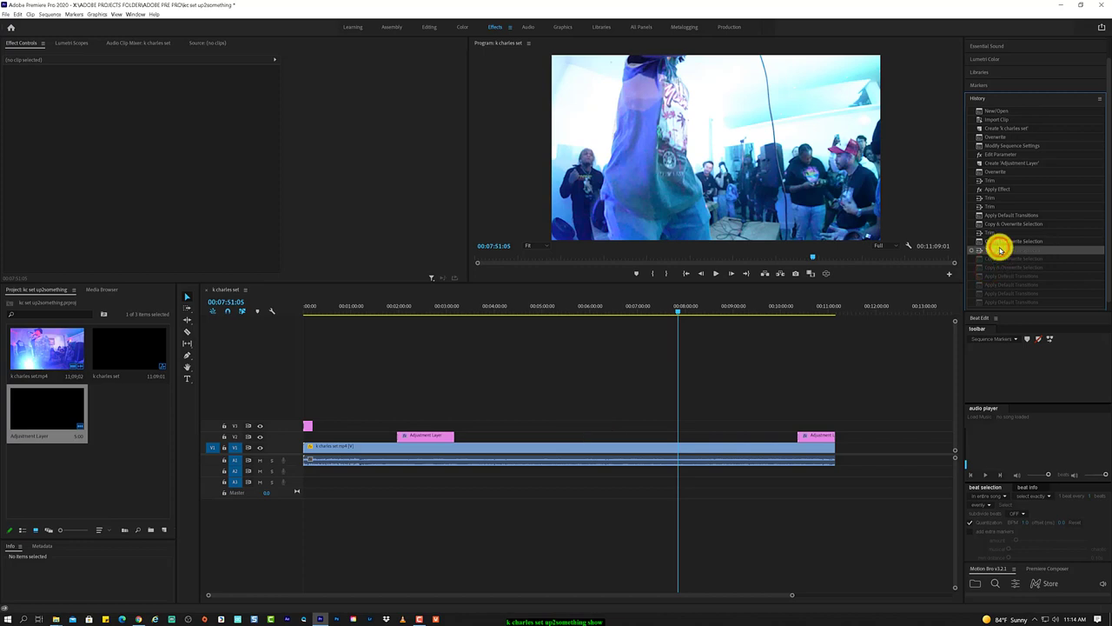
{"action": "left_click", "coordinate": [998, 258]}
{"action": "left_click", "coordinate": [1009, 267]}
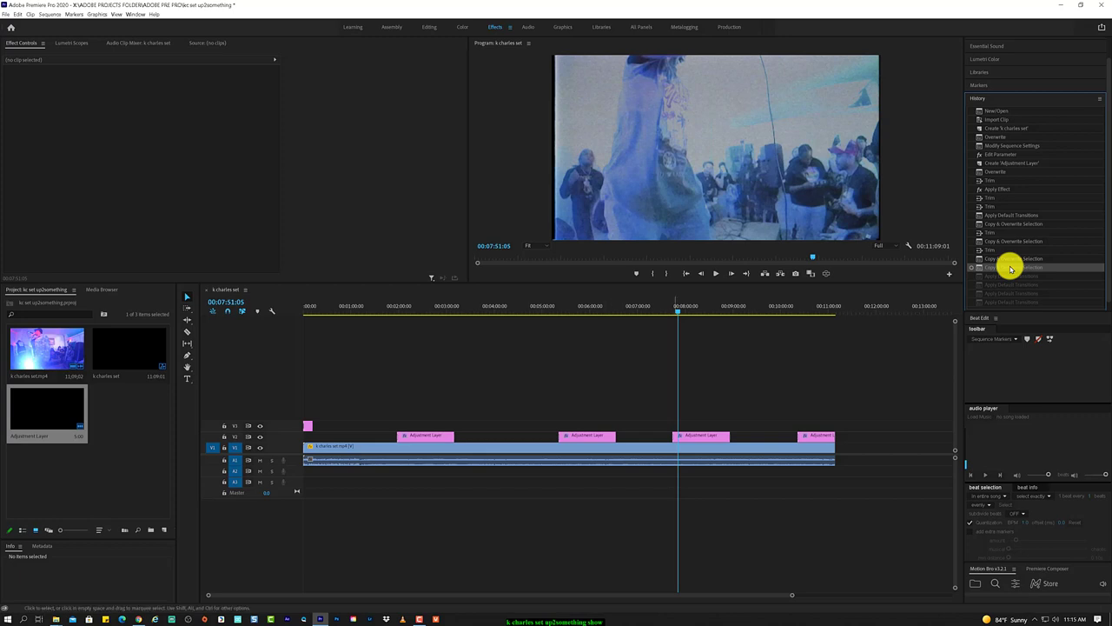
Trim the third uni.VHS adjustment layer on V2 to start at the 00:08:07:00 playhead
{"action": "left_click", "coordinate": [681, 308]}
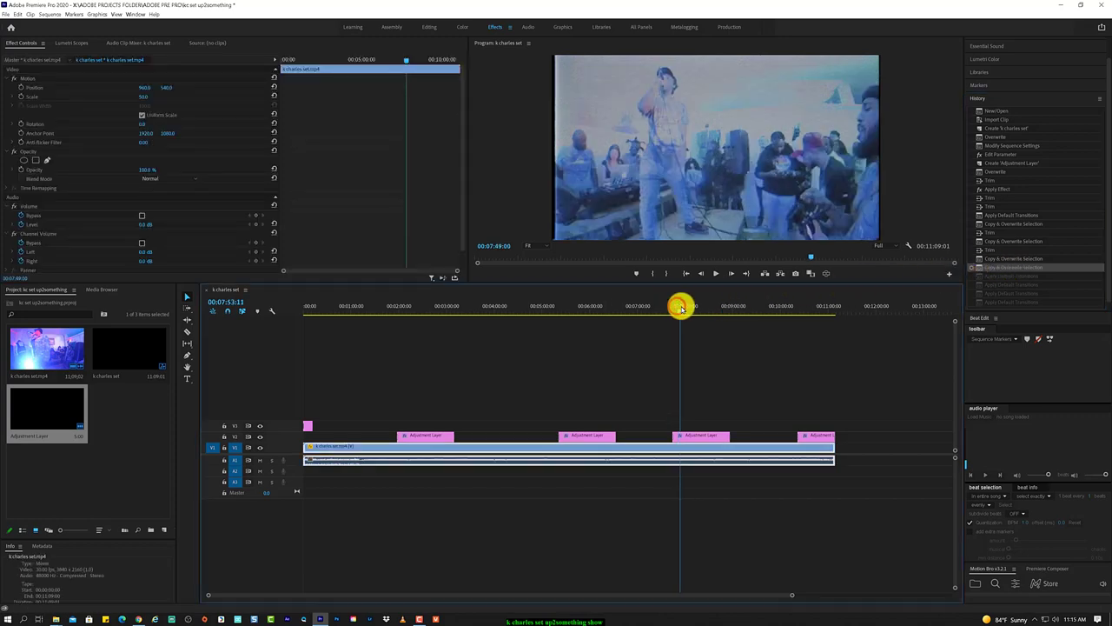
{"action": "mouse_move", "coordinate": [681, 308]}
{"action": "left_mouse_down"}
{"action": "mouse_move", "coordinate": [670, 309]}
{"action": "mouse_move", "coordinate": [692, 306]}
{"action": "left_mouse_up"}
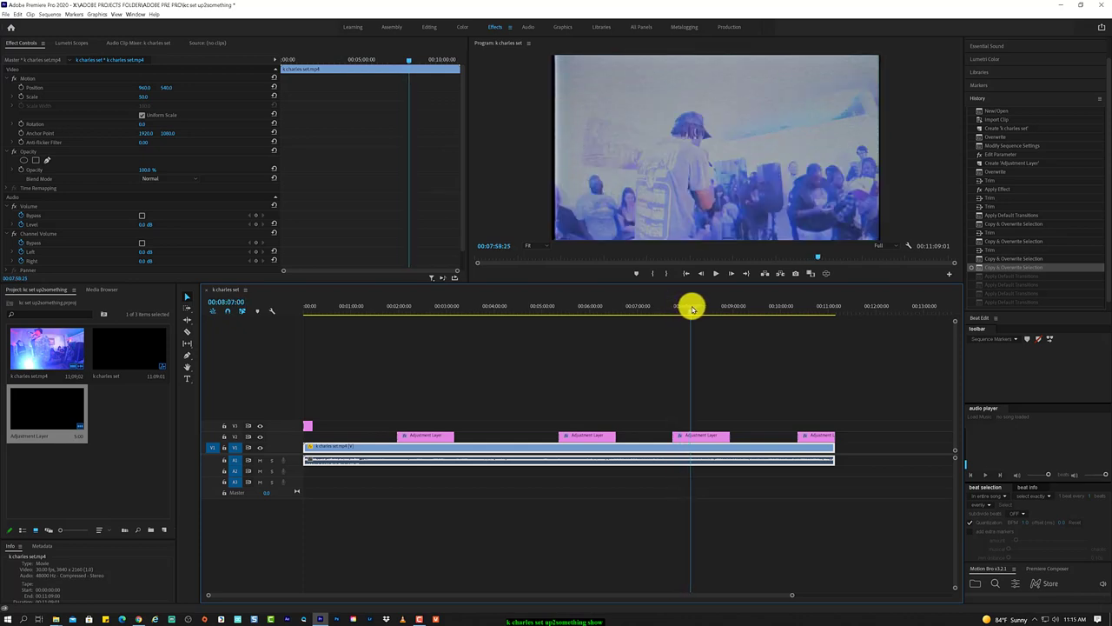
{"action": "left_click_drag", "start_coordinate": [673, 434], "coordinate": [692, 432]}
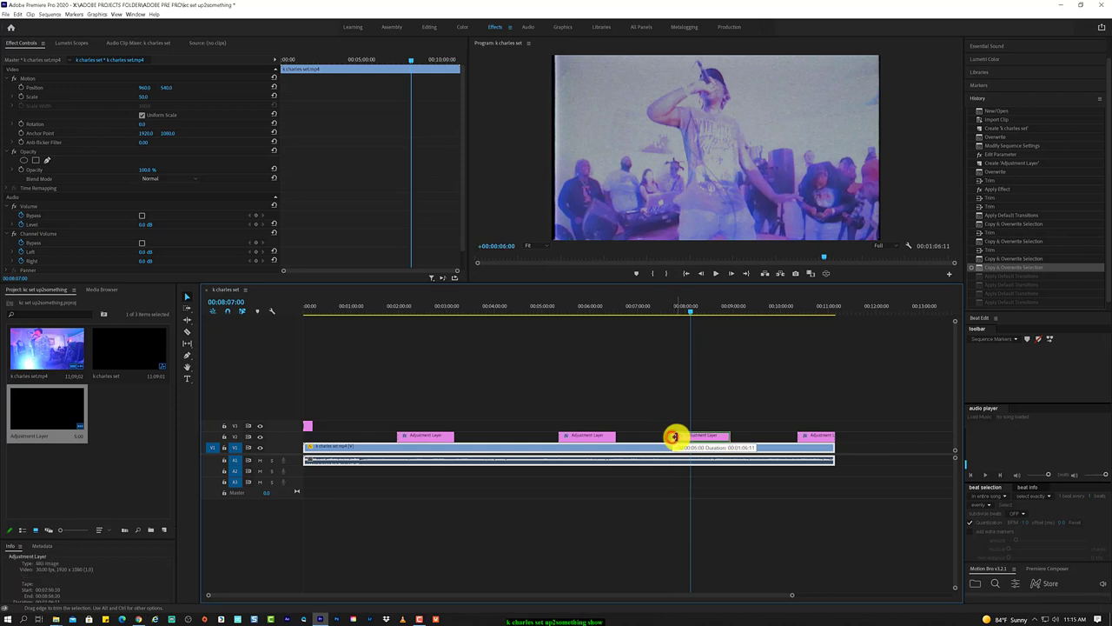
{"action": "scroll", "coordinate": [701, 434], "scroll_direction": "up", "scroll_amount": 2}
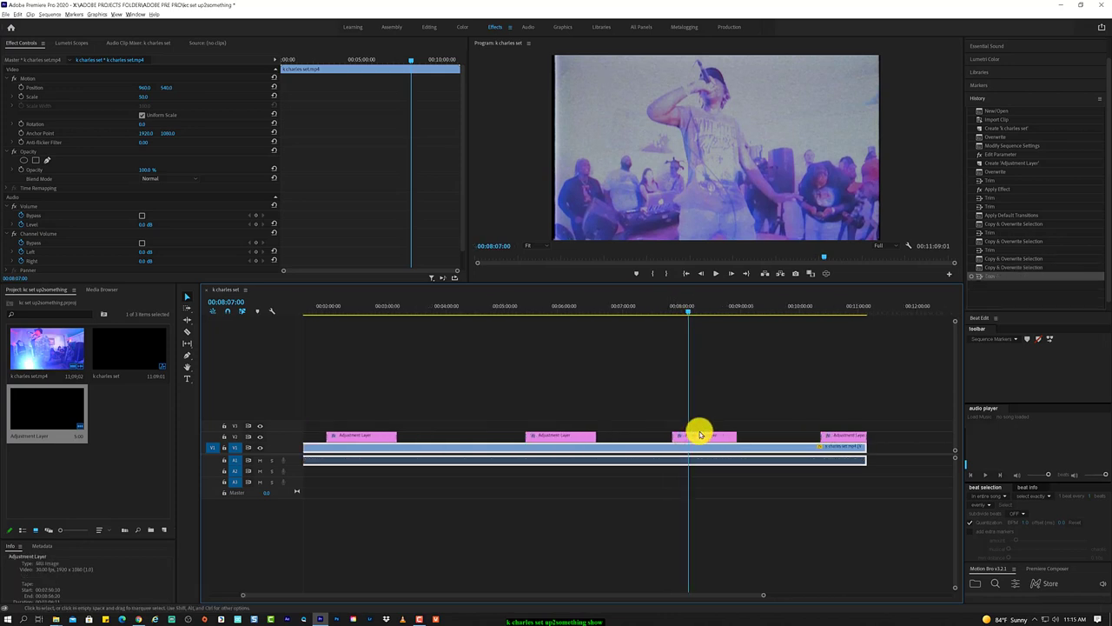
{"action": "scroll", "coordinate": [701, 432], "scroll_direction": "up", "scroll_amount": 2}
{"action": "scroll", "coordinate": [693, 432], "scroll_direction": "up", "scroll_amount": 2}
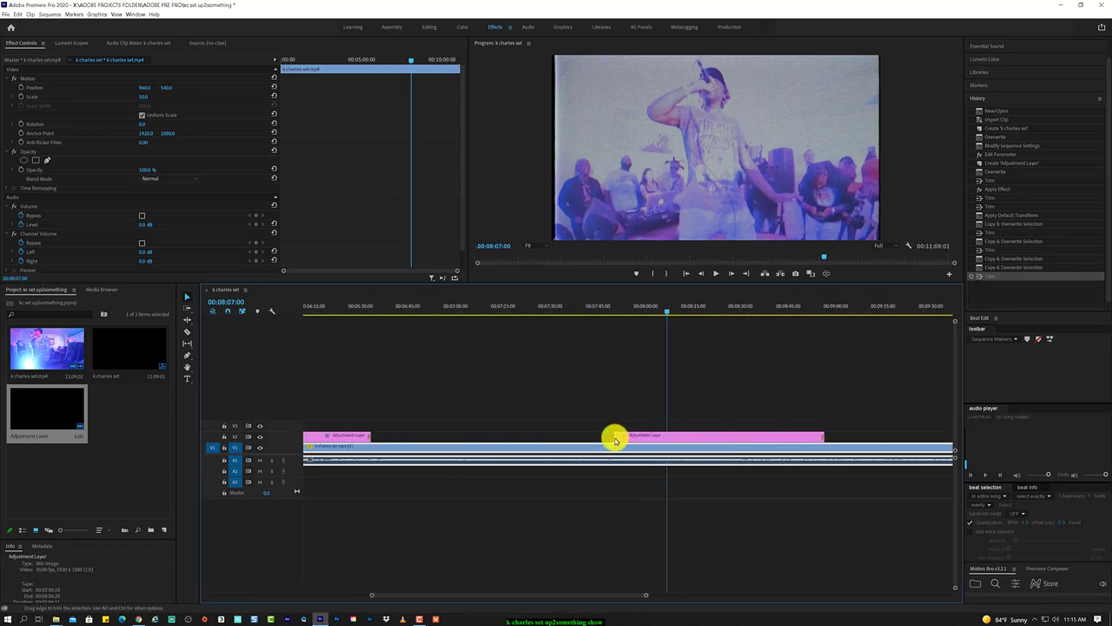
Delete the first adjustment layer's Cross Dissolves, shorten its end, and clear the next layer's opening dissolve
{"action": "left_click", "coordinate": [615, 436]}
{"action": "key", "text": "Delete"}
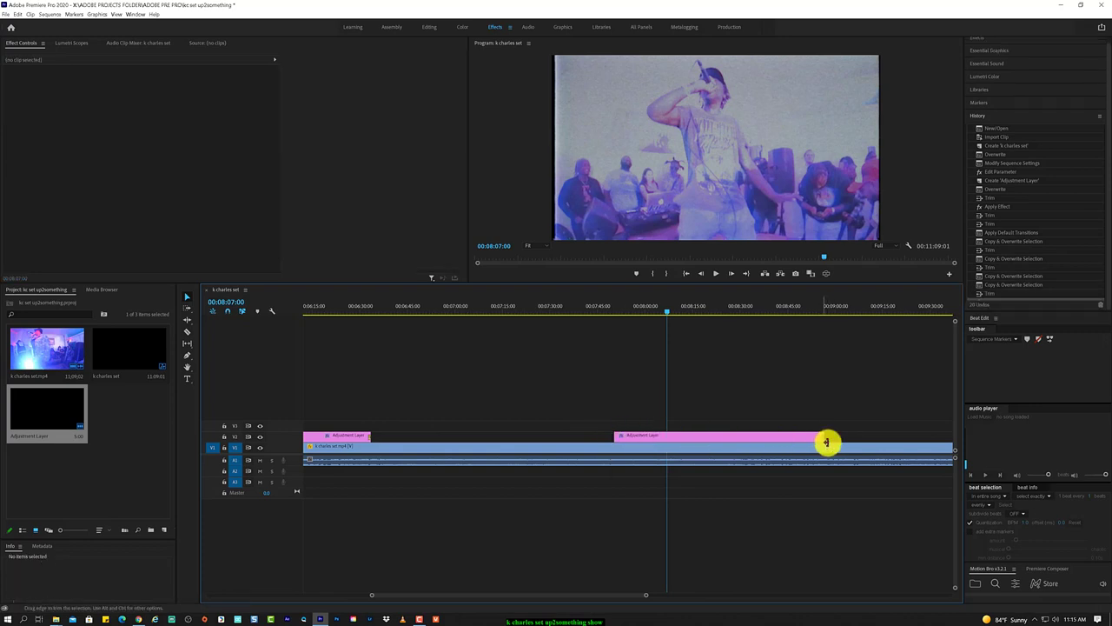
{"action": "left_click_drag", "start_coordinate": [827, 442], "coordinate": [810, 438]}
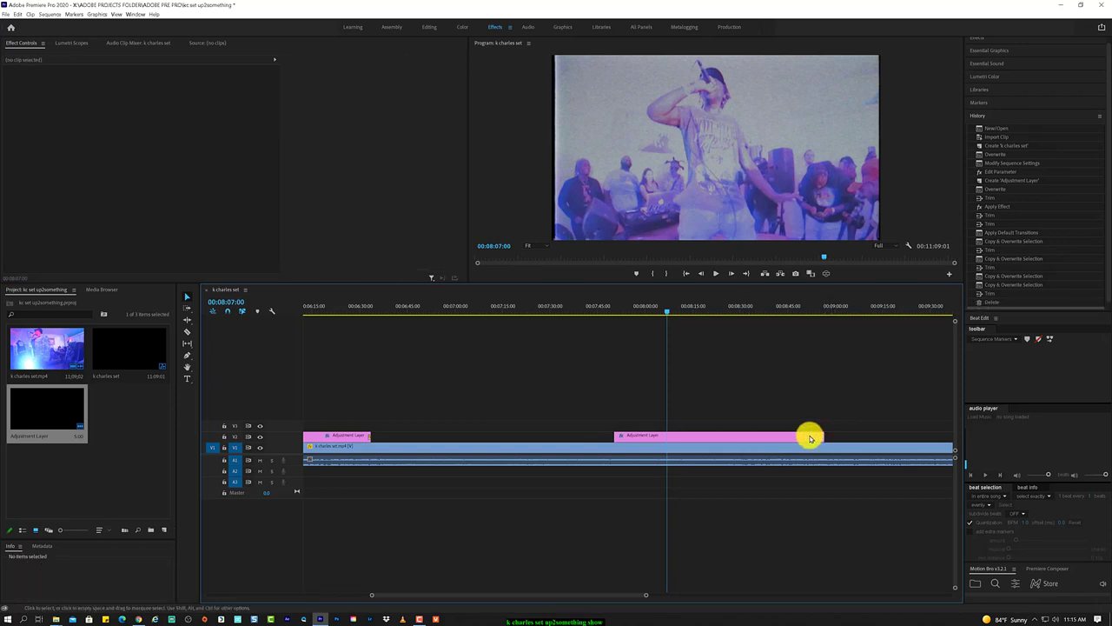
{"action": "scroll", "coordinate": [757, 434], "scroll_direction": "down", "scroll_amount": 2}
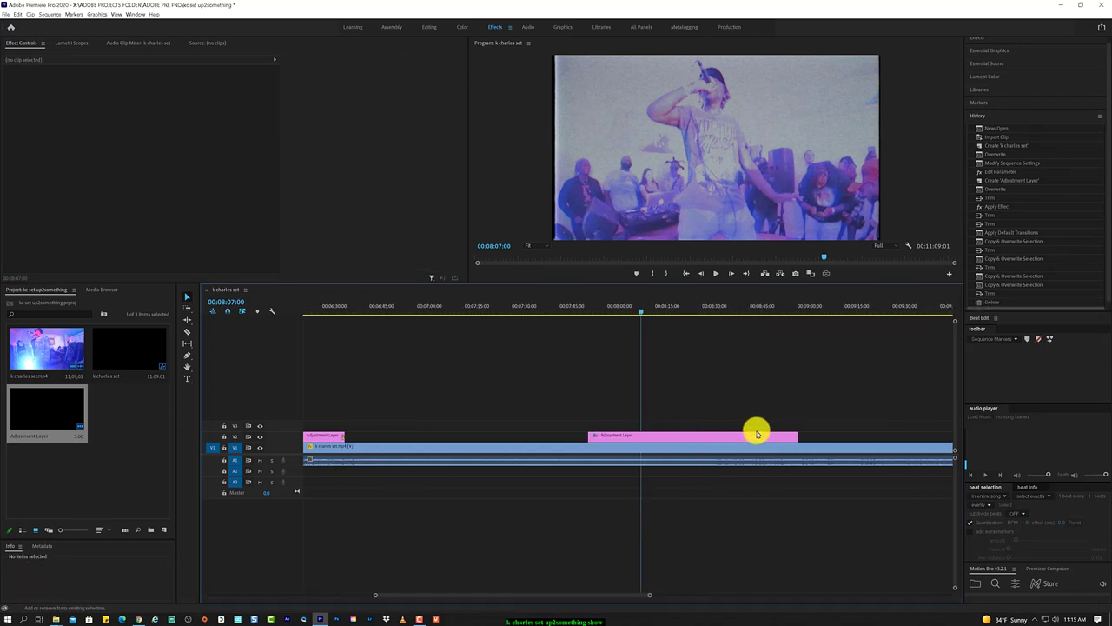
{"action": "scroll", "coordinate": [757, 434], "scroll_direction": "down", "scroll_amount": 4}
{"action": "scroll", "coordinate": [757, 434], "scroll_direction": "down", "scroll_amount": 4}
{"action": "scroll", "coordinate": [757, 434], "scroll_direction": "down", "scroll_amount": 3}
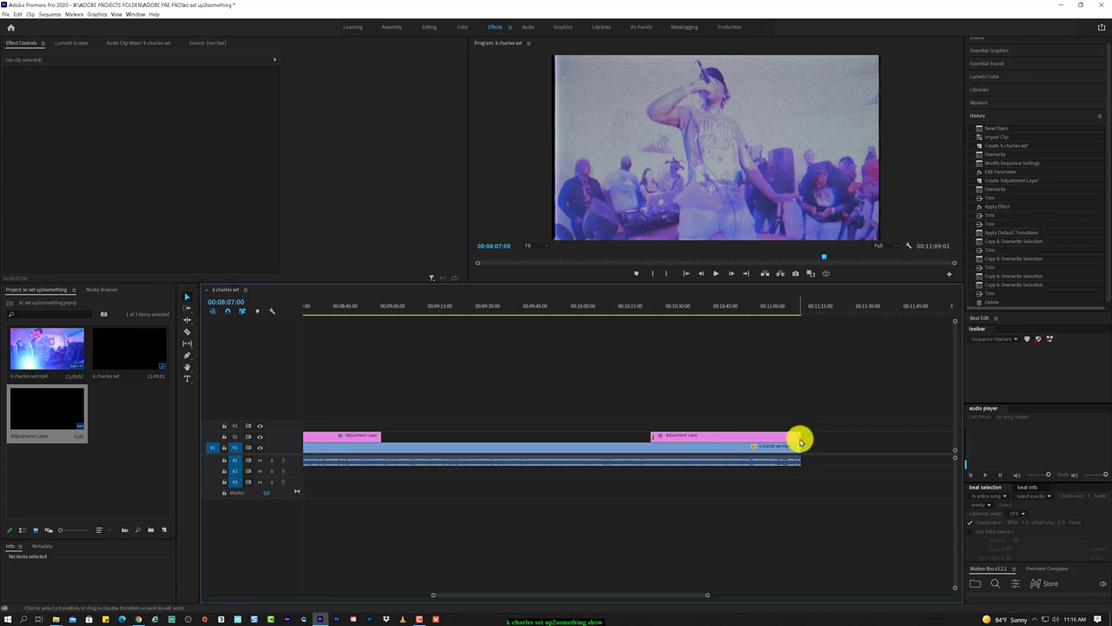
{"action": "left_click", "coordinate": [799, 439]}
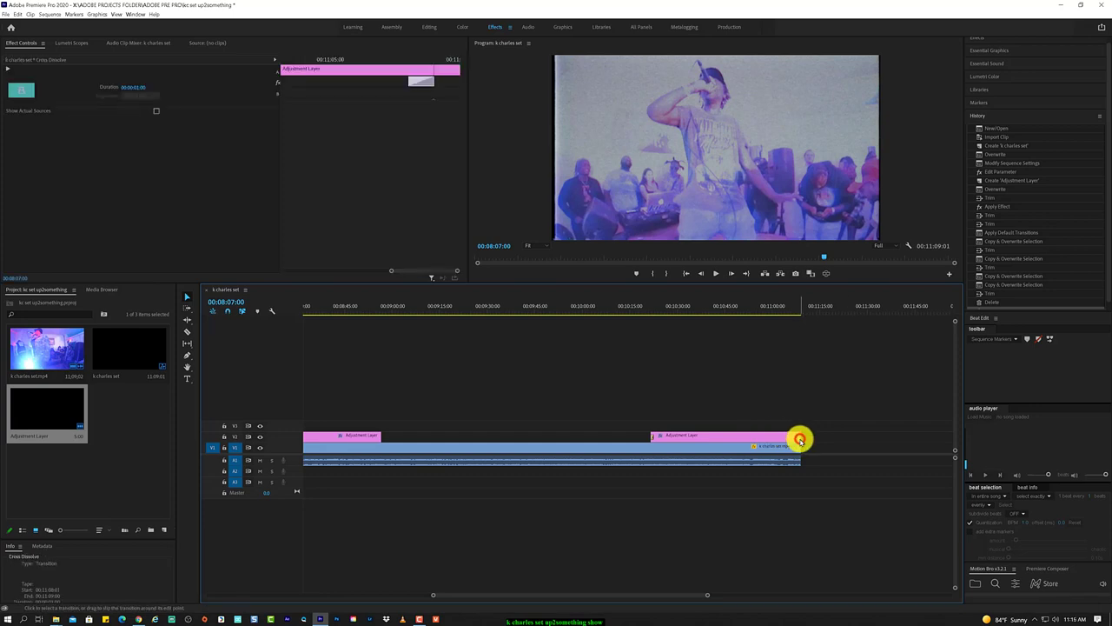
{"action": "key", "text": "Delete"}
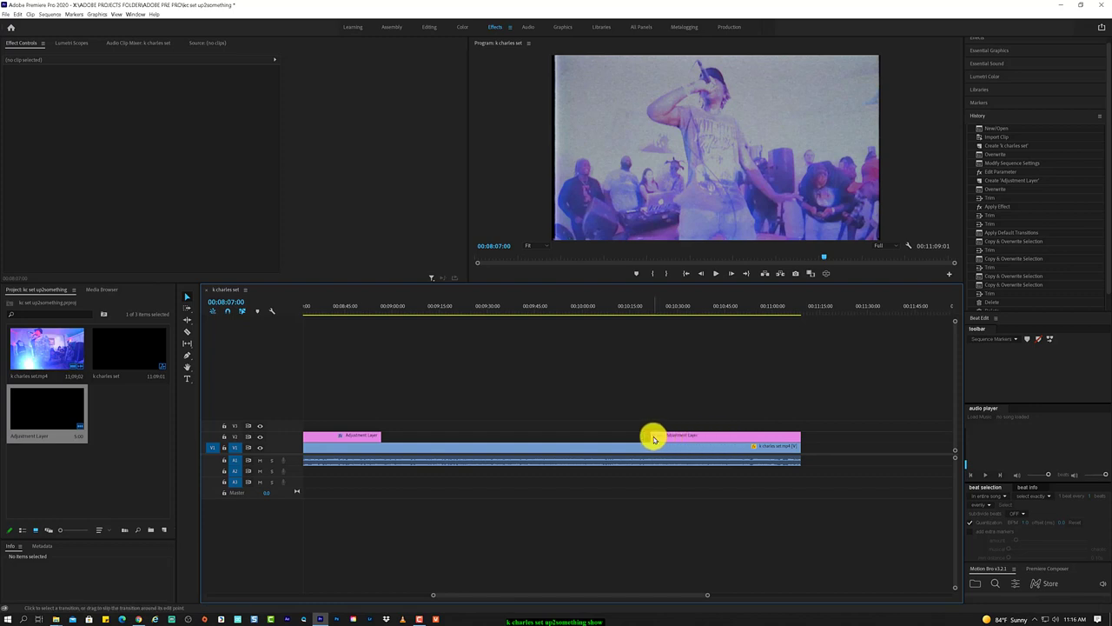
{"action": "left_click", "coordinate": [653, 438]}
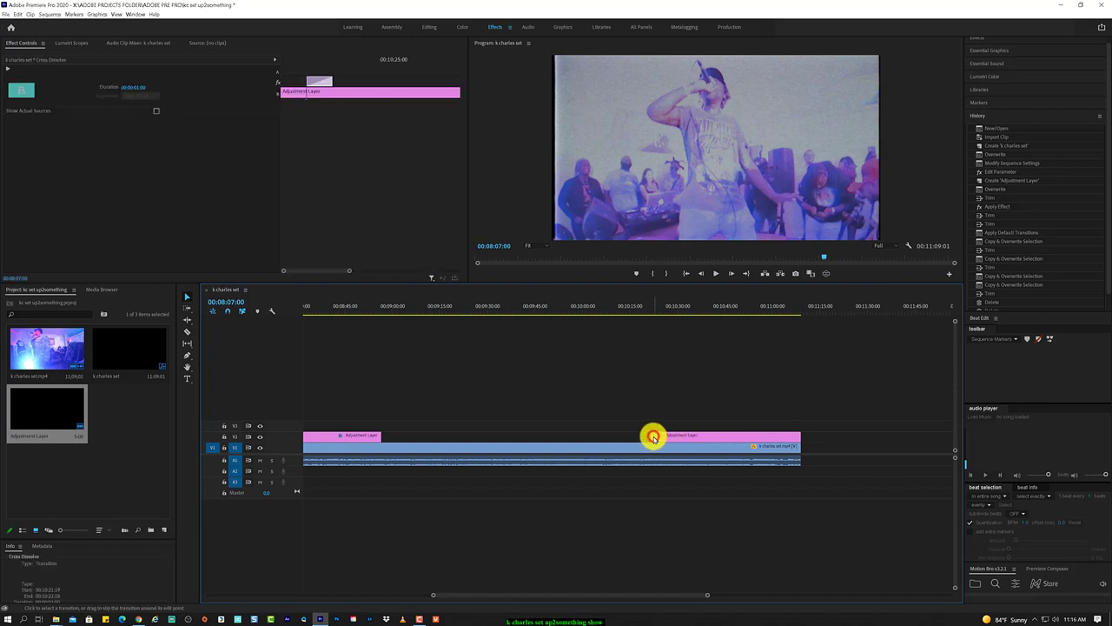
{"action": "key", "text": "Delete"}
Delete the Cross Dissolve at the end of the next adjustment layer
{"action": "scroll", "coordinate": [653, 438], "scroll_direction": "up", "scroll_amount": 3}
{"action": "scroll", "coordinate": [653, 438], "scroll_direction": "up", "scroll_amount": 3}
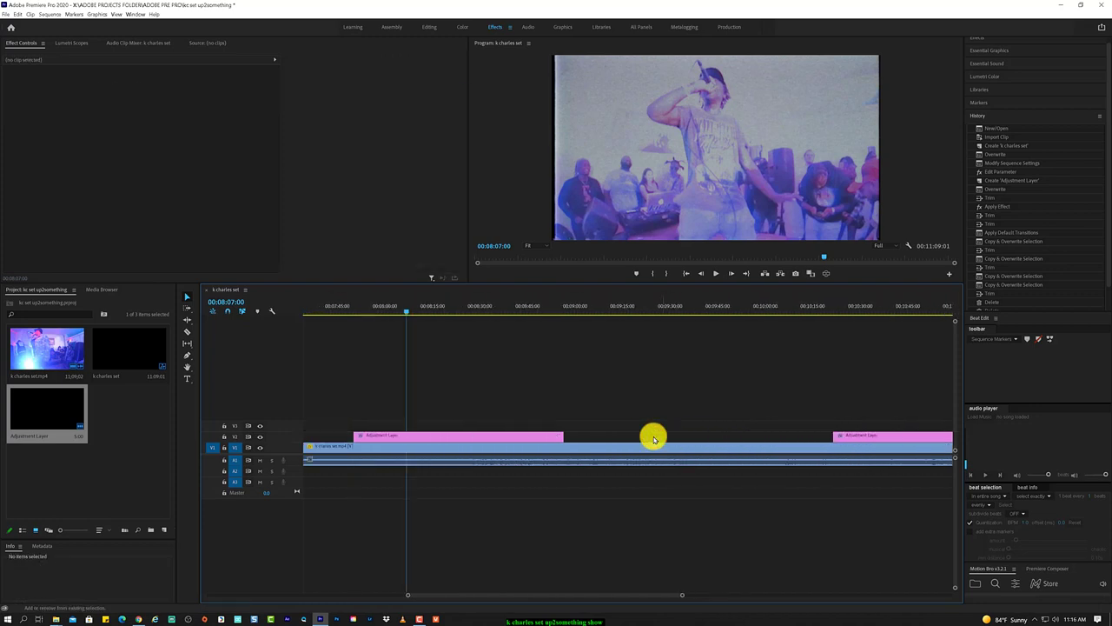
{"action": "scroll", "coordinate": [654, 438], "scroll_direction": "up", "scroll_amount": 3}
{"action": "scroll", "coordinate": [654, 438], "scroll_direction": "up", "scroll_amount": 3}
{"action": "scroll", "coordinate": [654, 438], "scroll_direction": "up", "scroll_amount": 3}
{"action": "scroll", "coordinate": [653, 438], "scroll_direction": "up", "scroll_amount": 3}
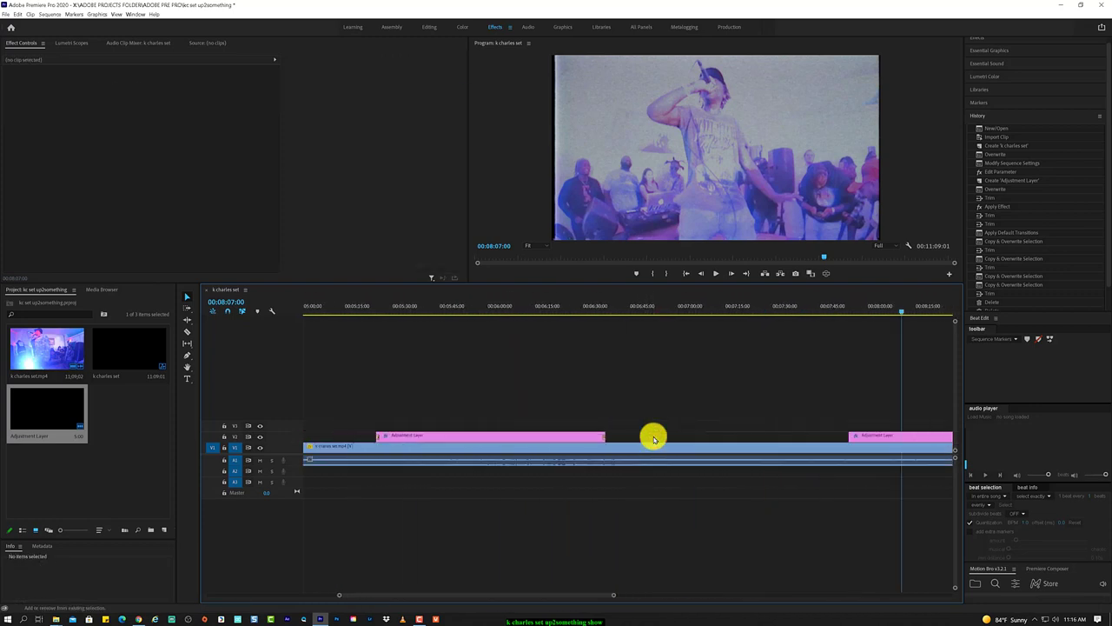
{"action": "scroll", "coordinate": [654, 438], "scroll_direction": "up", "scroll_amount": 3}
{"action": "scroll", "coordinate": [654, 438], "scroll_direction": "up", "scroll_amount": 2}
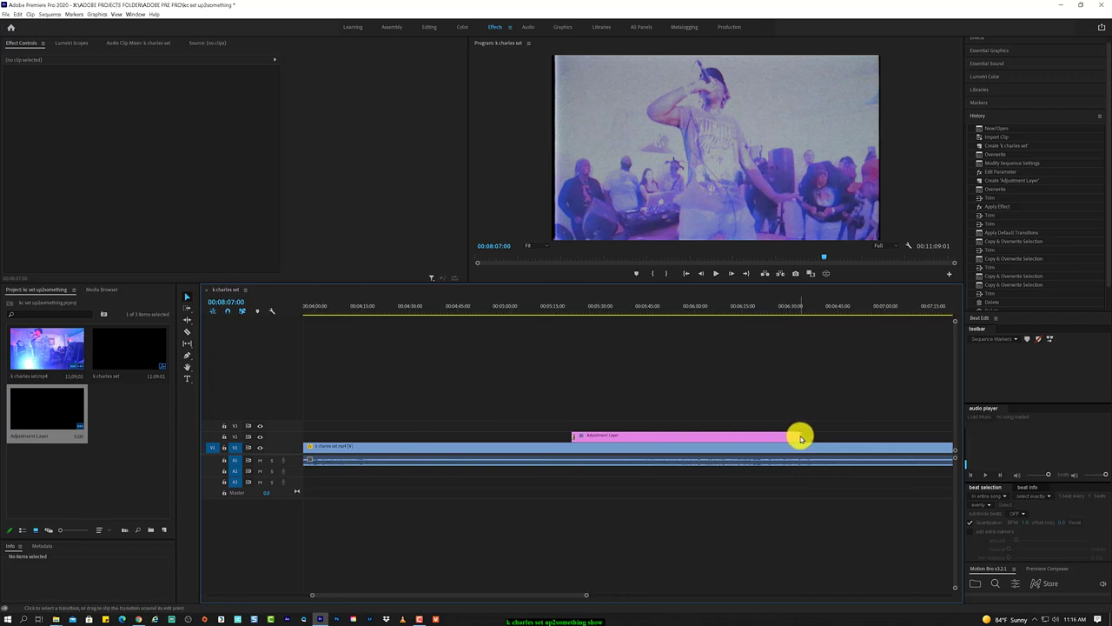
{"action": "left_click", "coordinate": [799, 436]}
{"action": "key", "text": "Delete"}
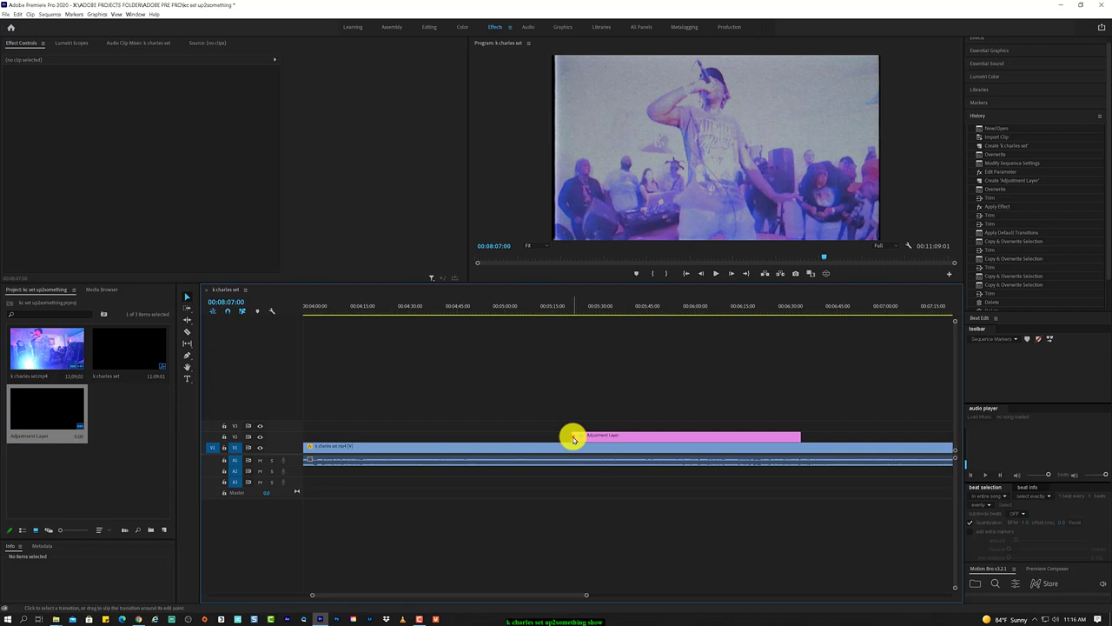
Delete the Cross Dissolves at both edges of the remaining layer and return the playhead to the start
{"action": "scroll", "coordinate": [573, 439], "scroll_direction": "up", "scroll_amount": 2}
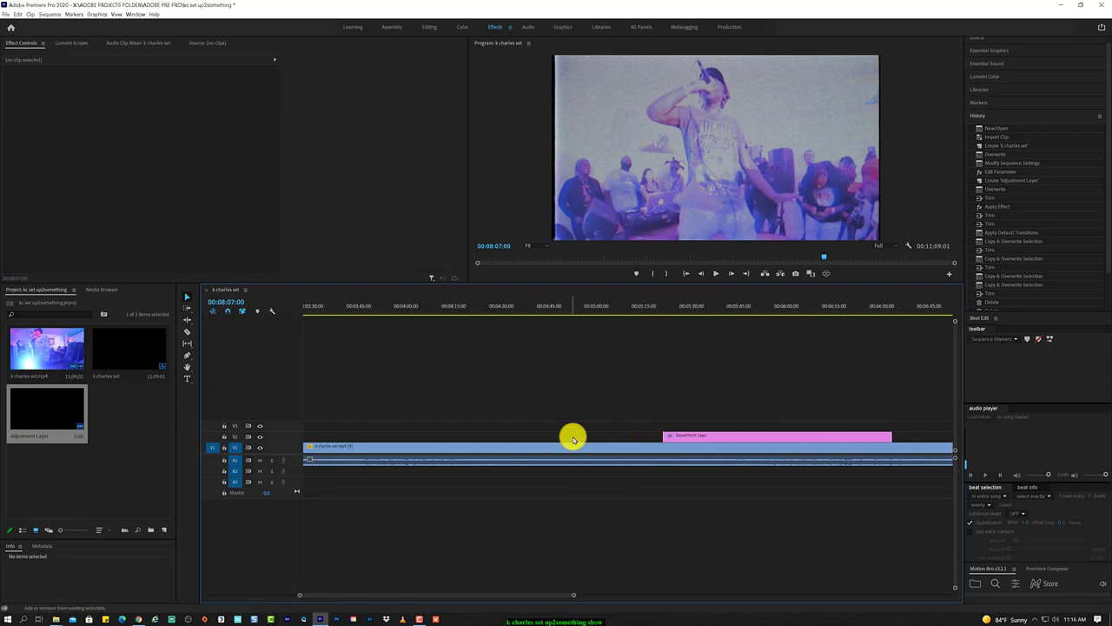
{"action": "scroll", "coordinate": [574, 439], "scroll_direction": "up", "scroll_amount": 3}
{"action": "scroll", "coordinate": [574, 438], "scroll_direction": "up", "scroll_amount": 3}
{"action": "scroll", "coordinate": [574, 439], "scroll_direction": "up", "scroll_amount": 2}
{"action": "scroll", "coordinate": [574, 439], "scroll_direction": "up", "scroll_amount": 2}
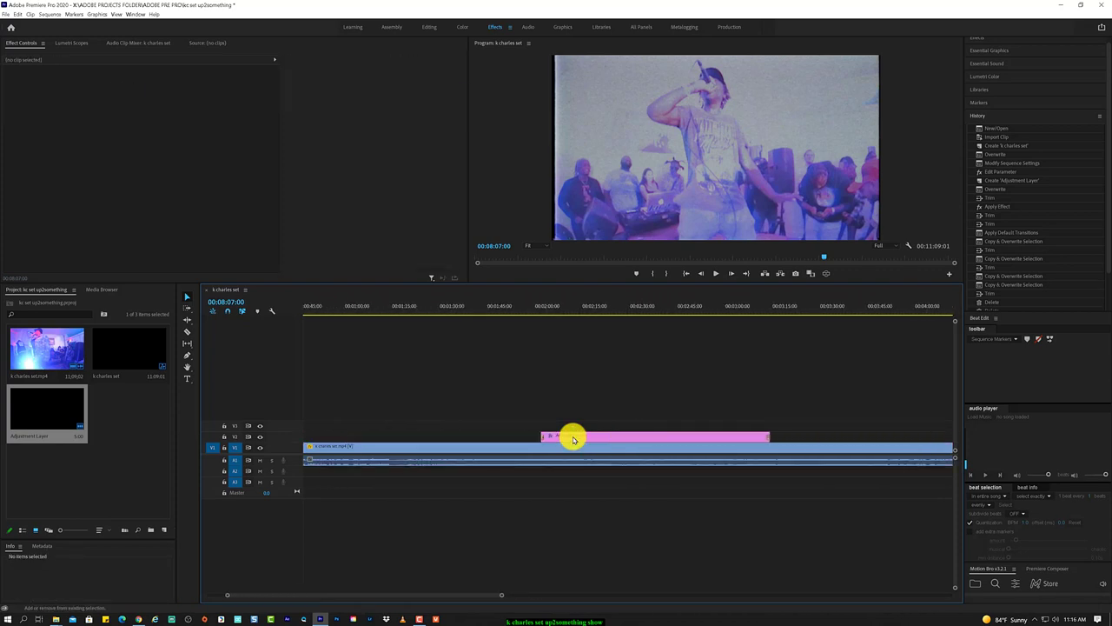
{"action": "scroll", "coordinate": [634, 433], "scroll_direction": "up", "scroll_amount": 2}
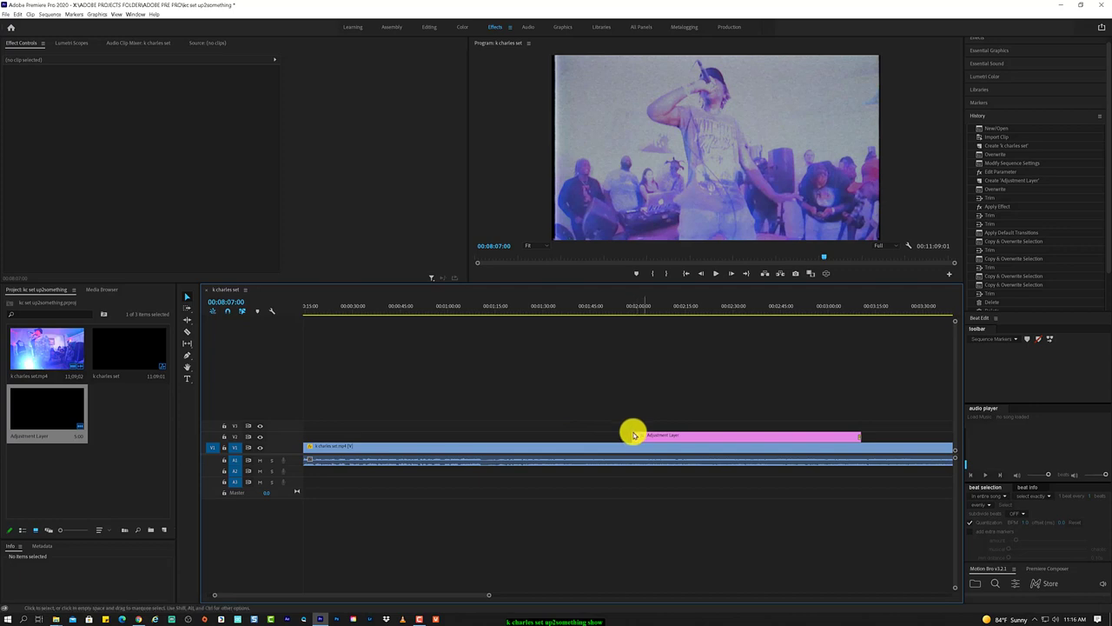
{"action": "left_click", "coordinate": [634, 435]}
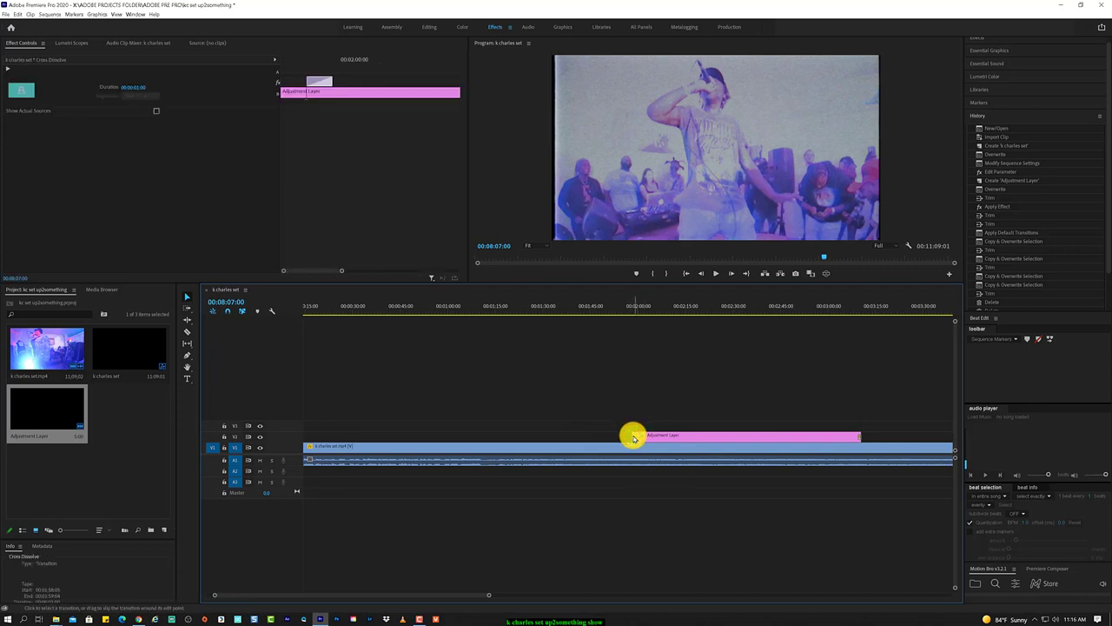
{"action": "key", "text": "Delete"}
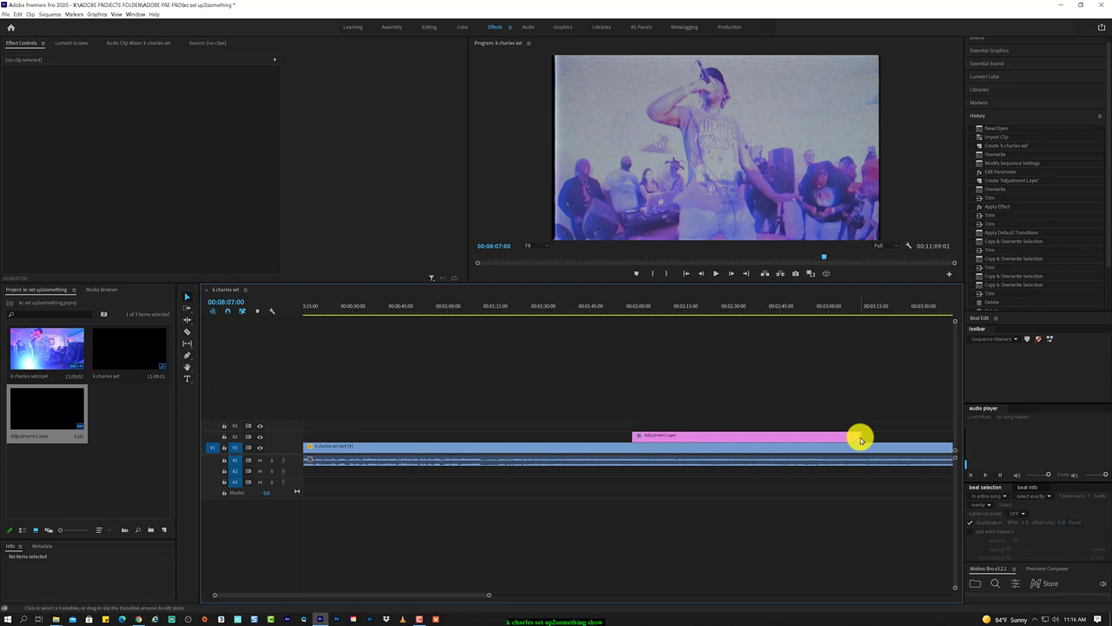
{"action": "left_click", "coordinate": [859, 437]}
{"action": "key", "text": "Delete"}
{"action": "scroll", "coordinate": [817, 451], "scroll_direction": "up", "scroll_amount": 3}
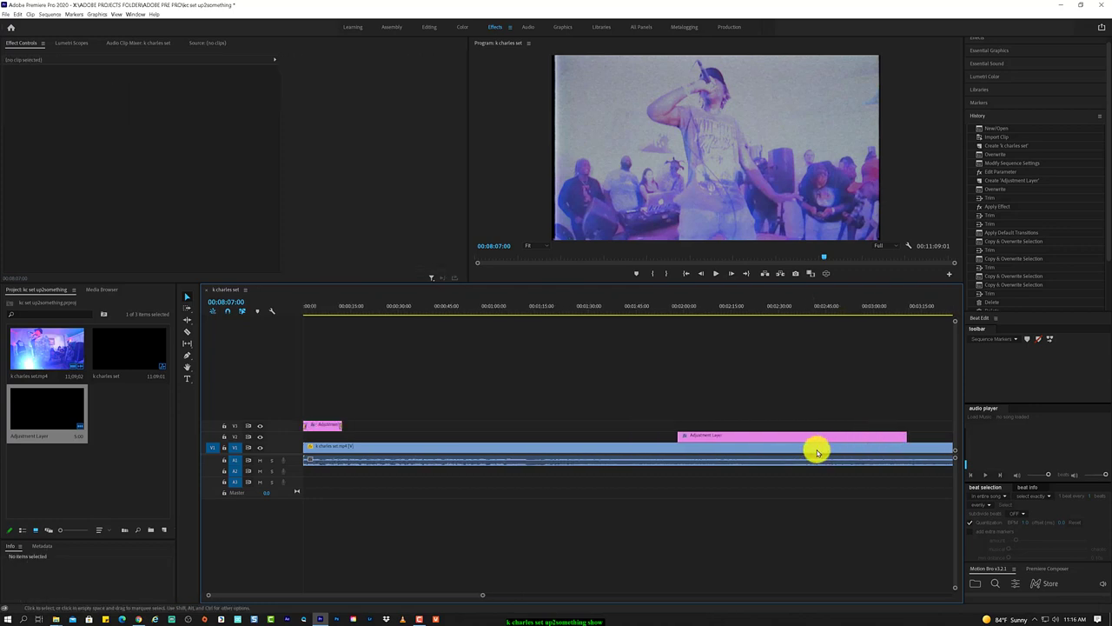
{"action": "left_click", "coordinate": [343, 426]}
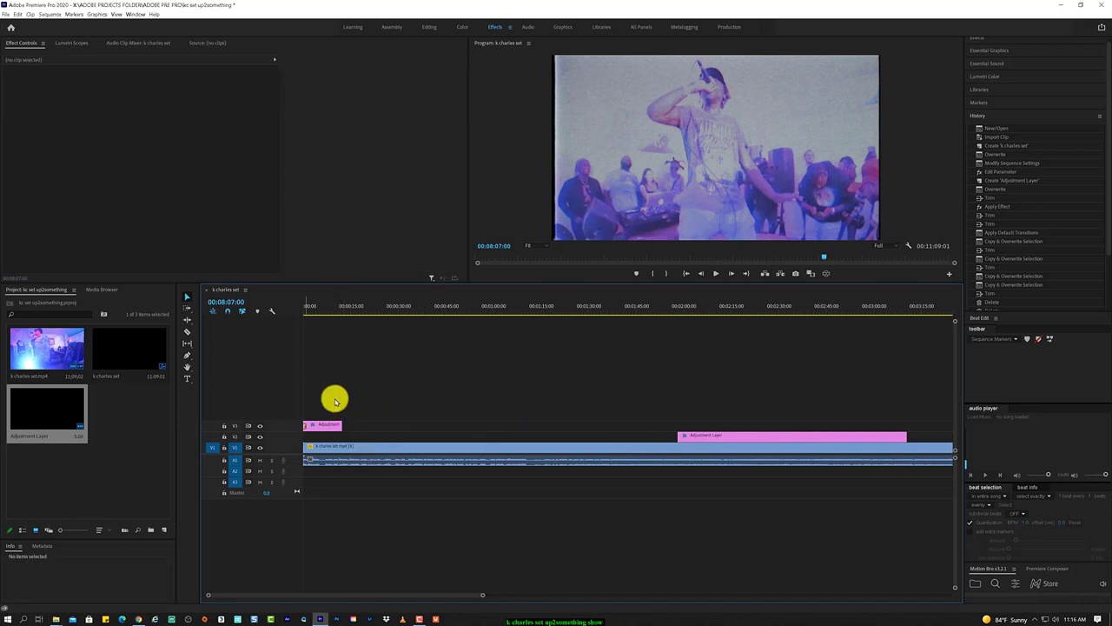
{"action": "left_click", "coordinate": [311, 309]}
{"action": "key", "text": "space"}
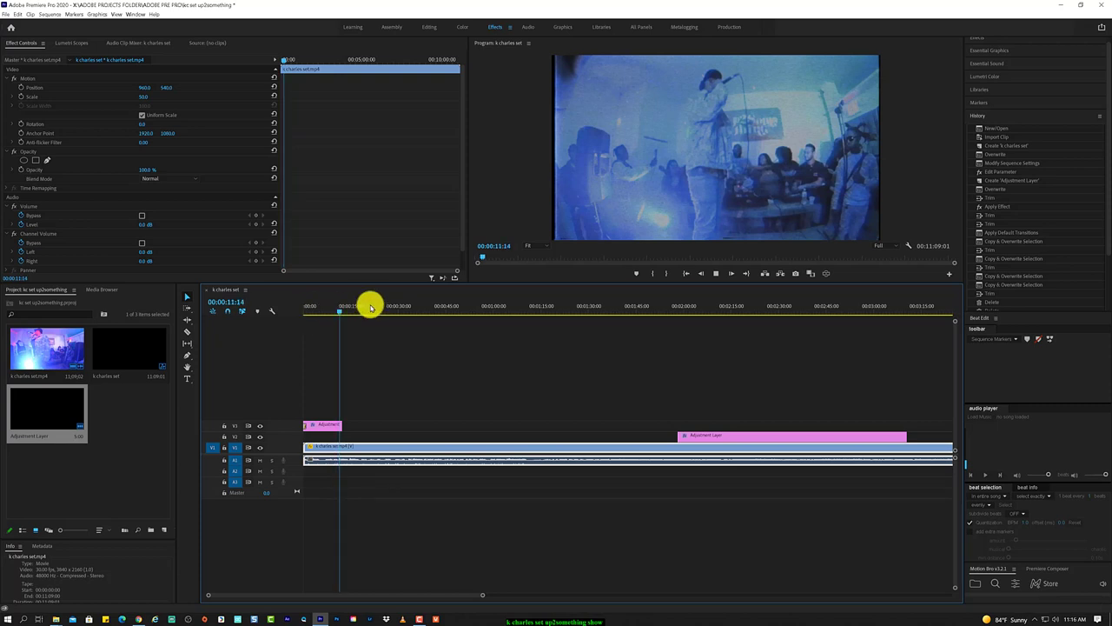
{"action": "left_click", "coordinate": [716, 276]}
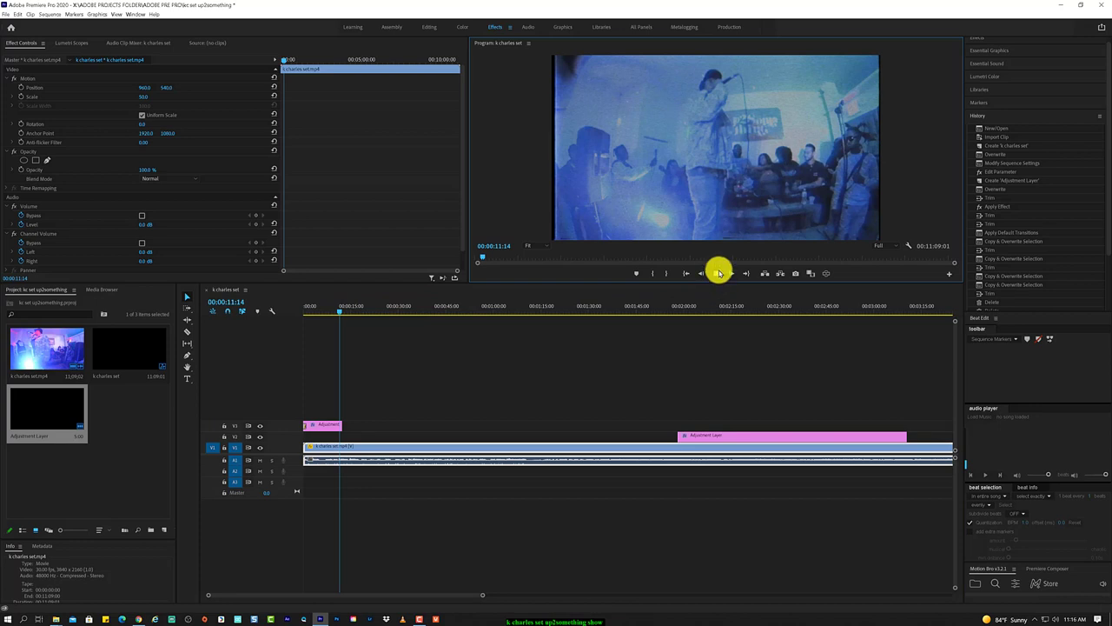
{"action": "left_click", "coordinate": [719, 273]}
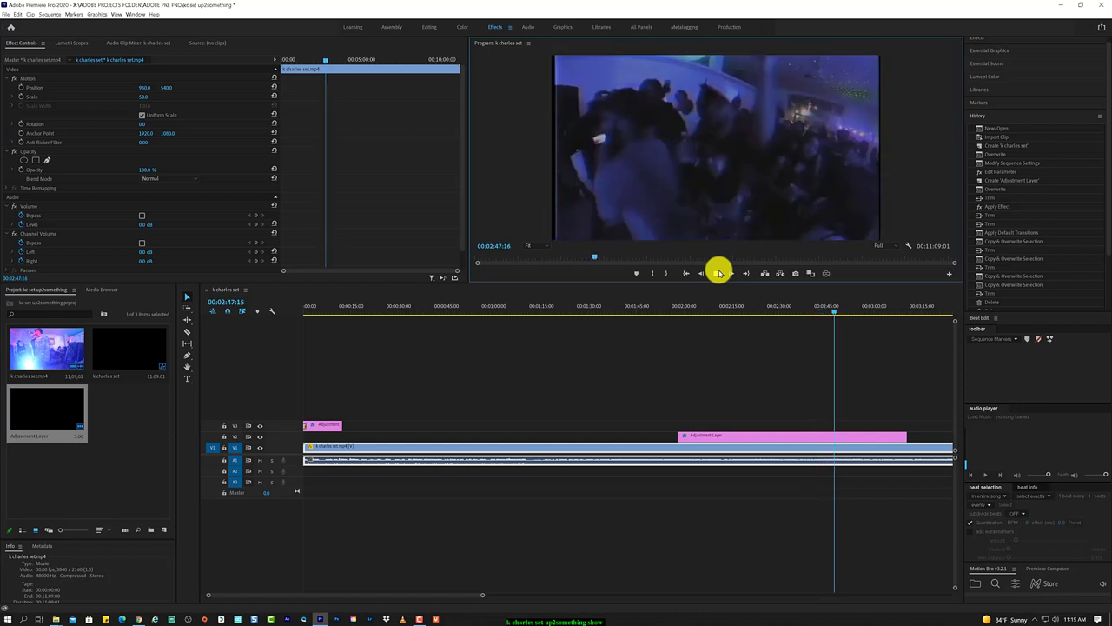
{"action": "left_click", "coordinate": [719, 273]}
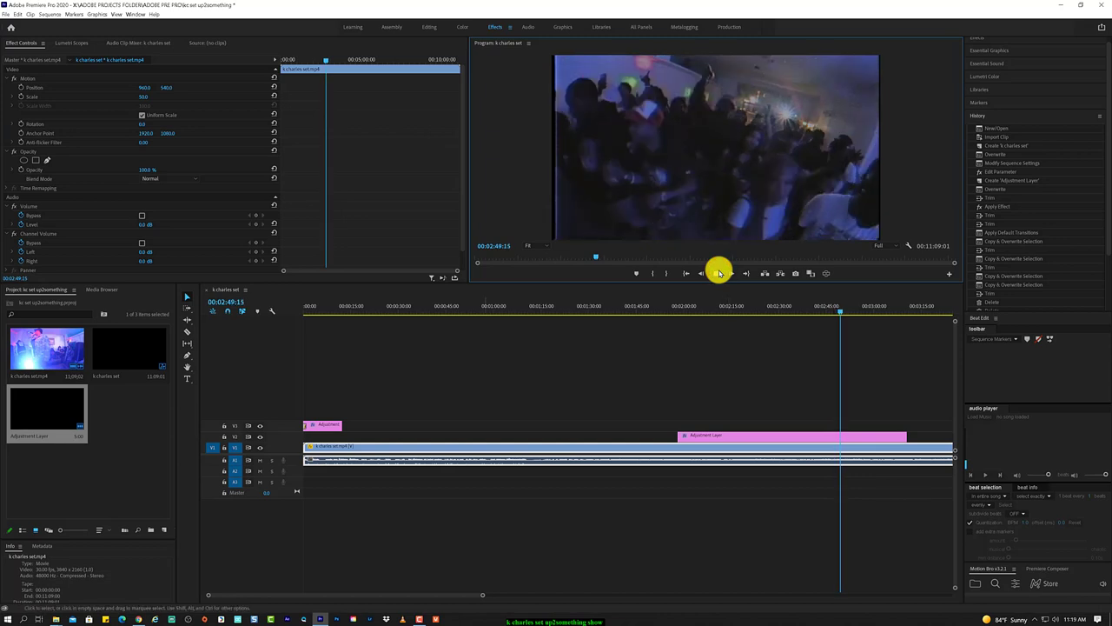
{"action": "left_click", "coordinate": [419, 619]}
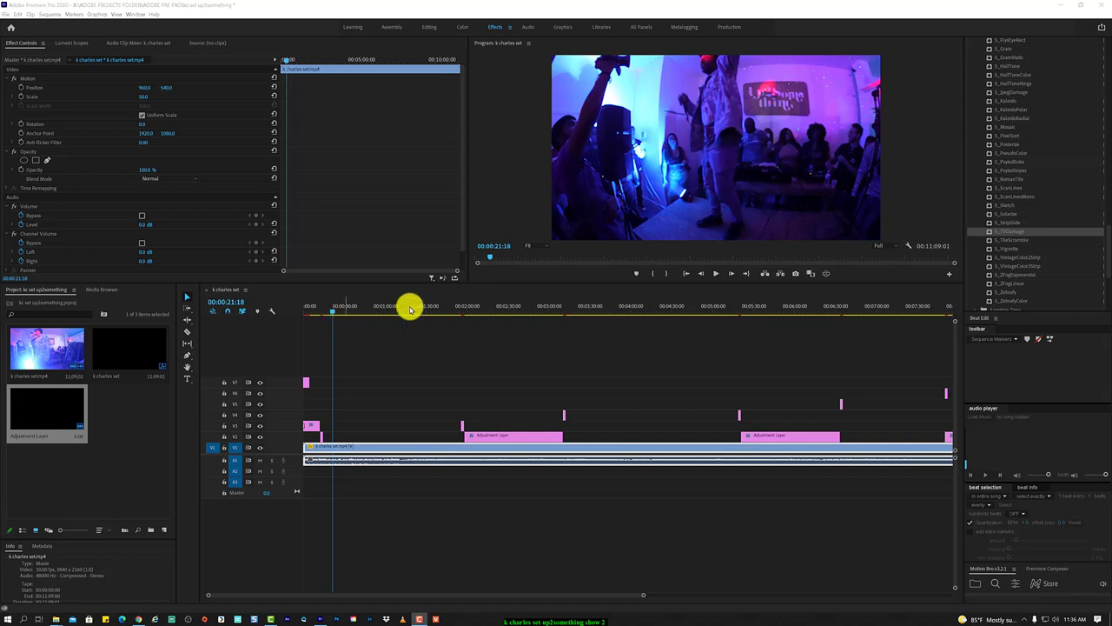
Drop a short adjustment layer on V2 near 00:01:00 and apply S_Posterize to it
{"action": "scroll", "coordinate": [1011, 247], "scroll_direction": "up", "scroll_amount": 1}
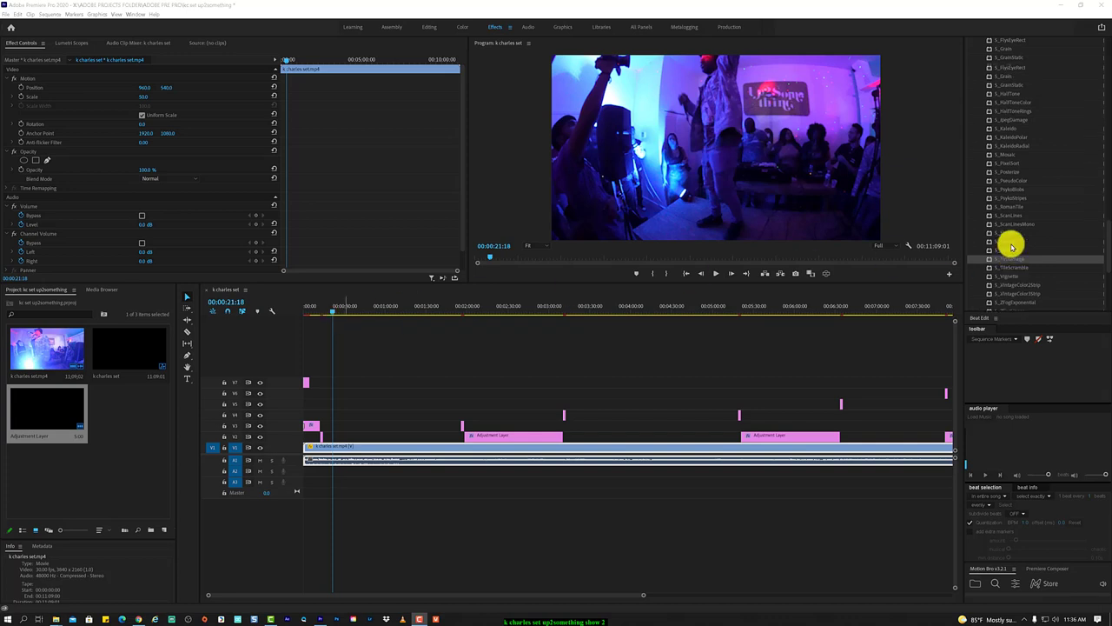
{"action": "left_click", "coordinate": [1013, 171]}
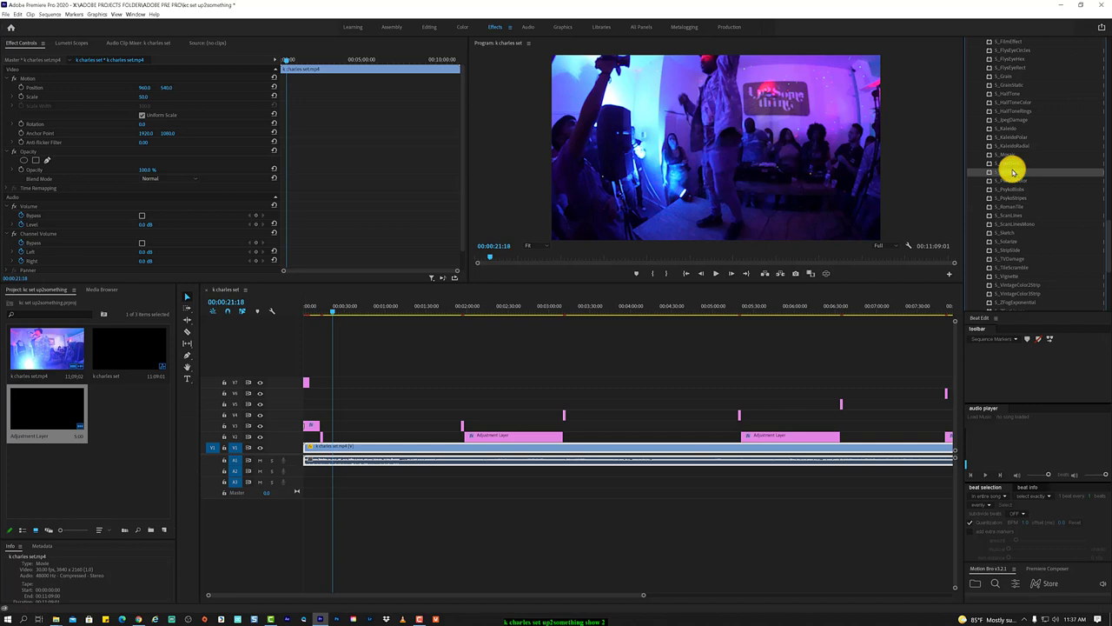
{"action": "left_click_drag", "start_coordinate": [65, 410], "coordinate": [391, 434]}
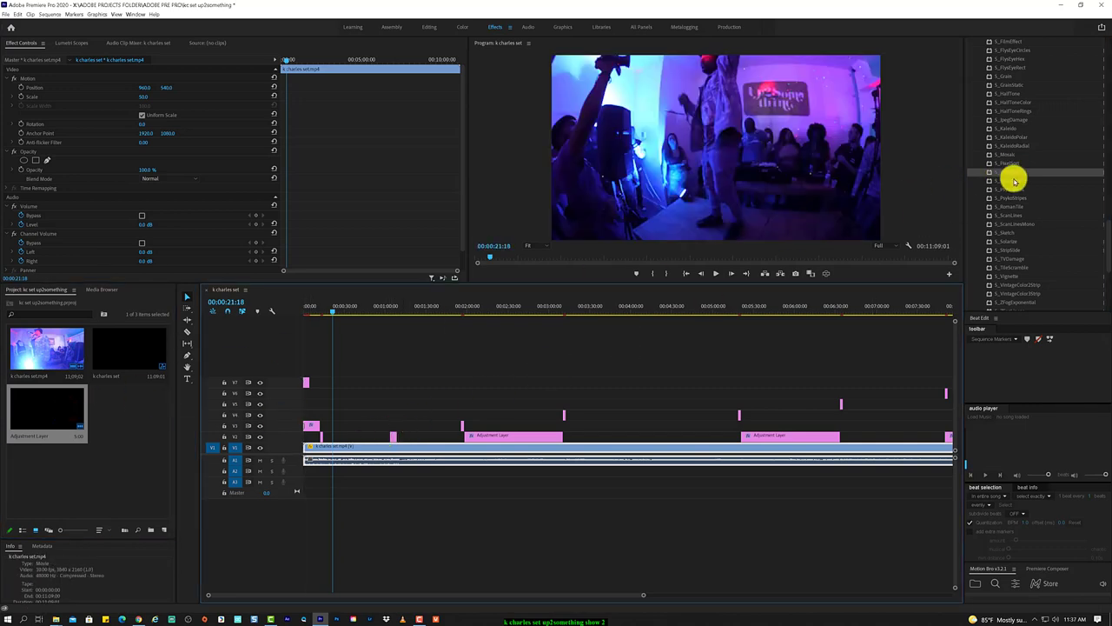
{"action": "left_click_drag", "start_coordinate": [1021, 175], "coordinate": [395, 434]}
Preview the posterized section, stopping playback at 00:01:16
{"action": "left_click", "coordinate": [391, 306]}
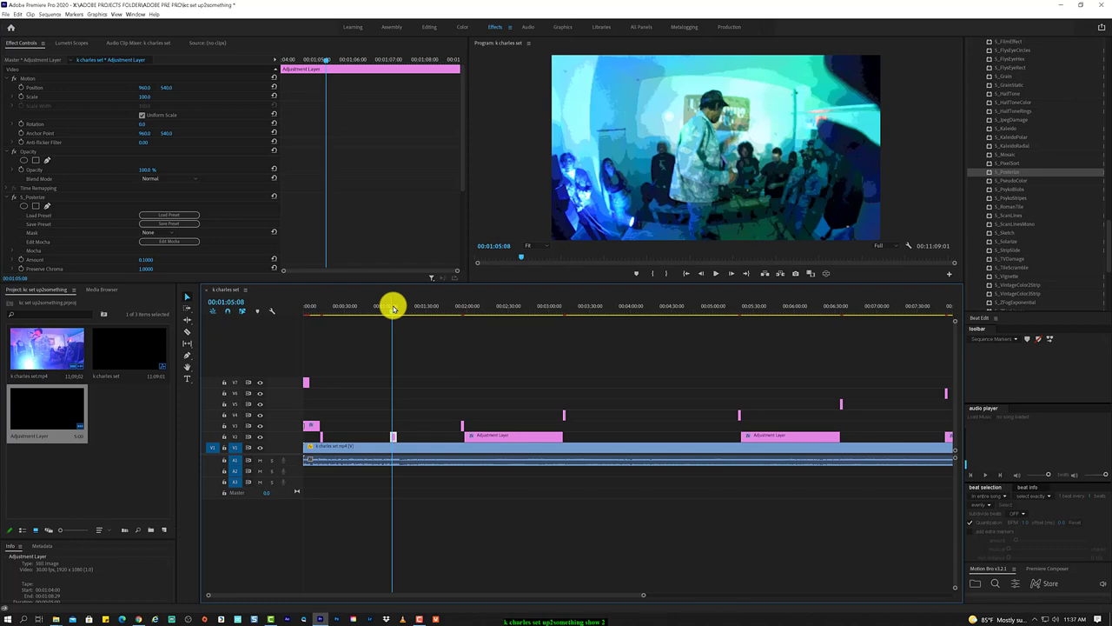
{"action": "key", "text": "space"}
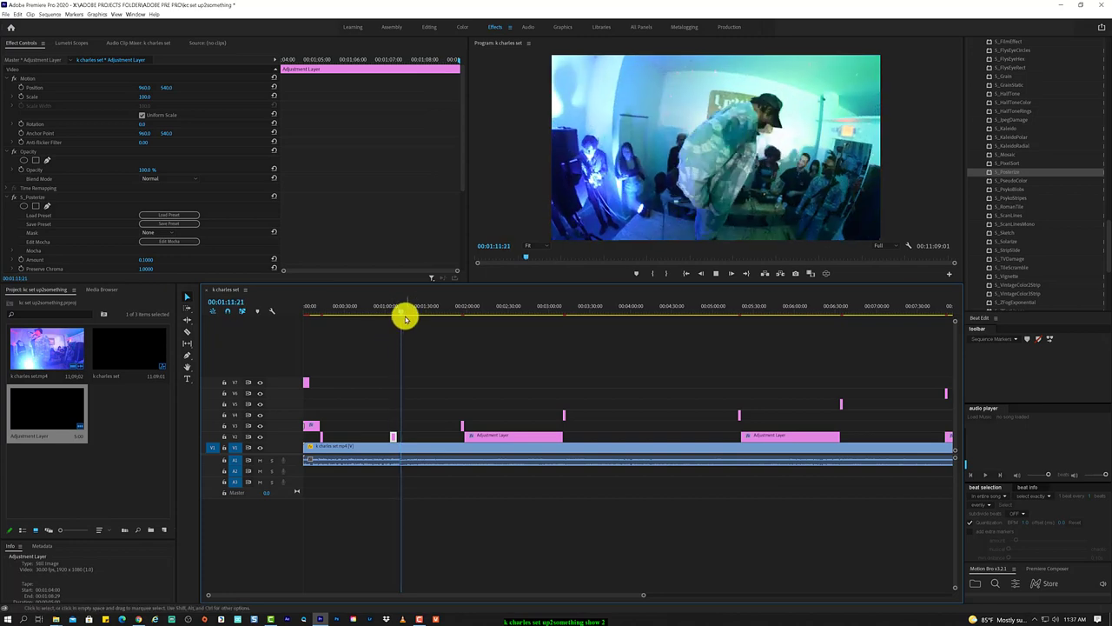
{"action": "key", "text": "space"}
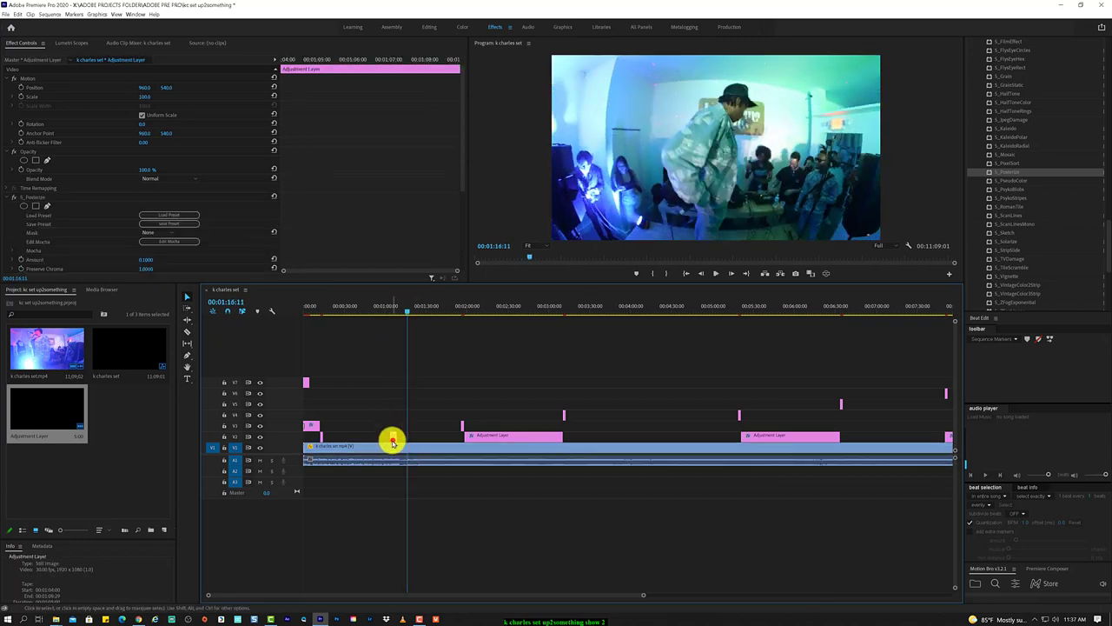
{"action": "key", "text": "space"}
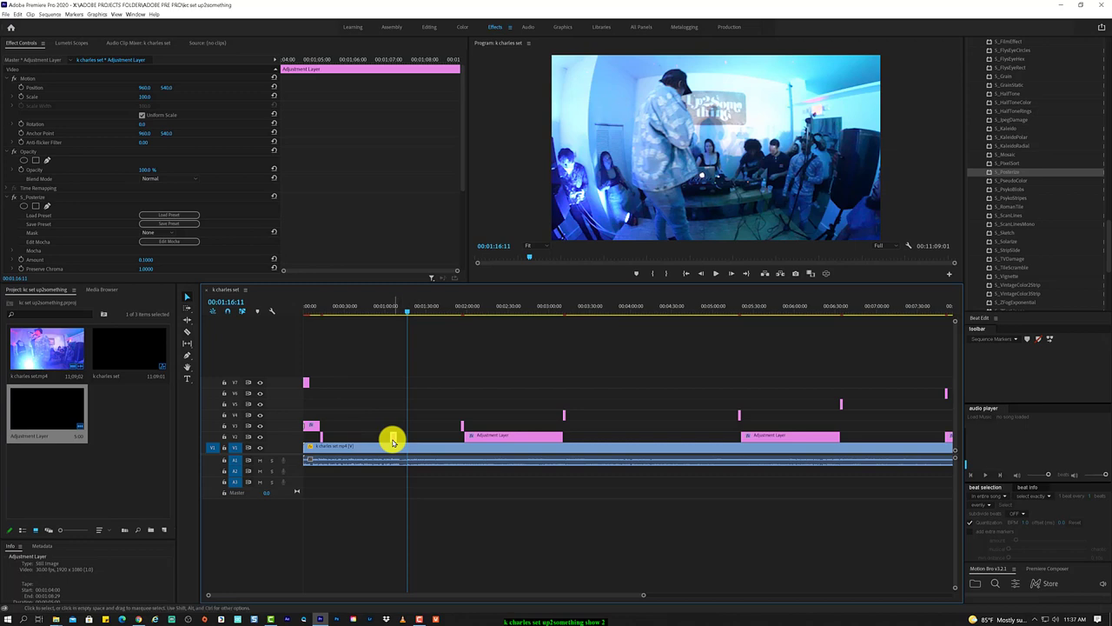
Alt-drag copies of the posterized layer late in the sequence and onto V3 near 00:04:04
{"action": "left_click_drag", "start_coordinate": [392, 441], "coordinate": [898, 425]}
{"action": "left_click_drag", "start_coordinate": [392, 442], "coordinate": [635, 423]}
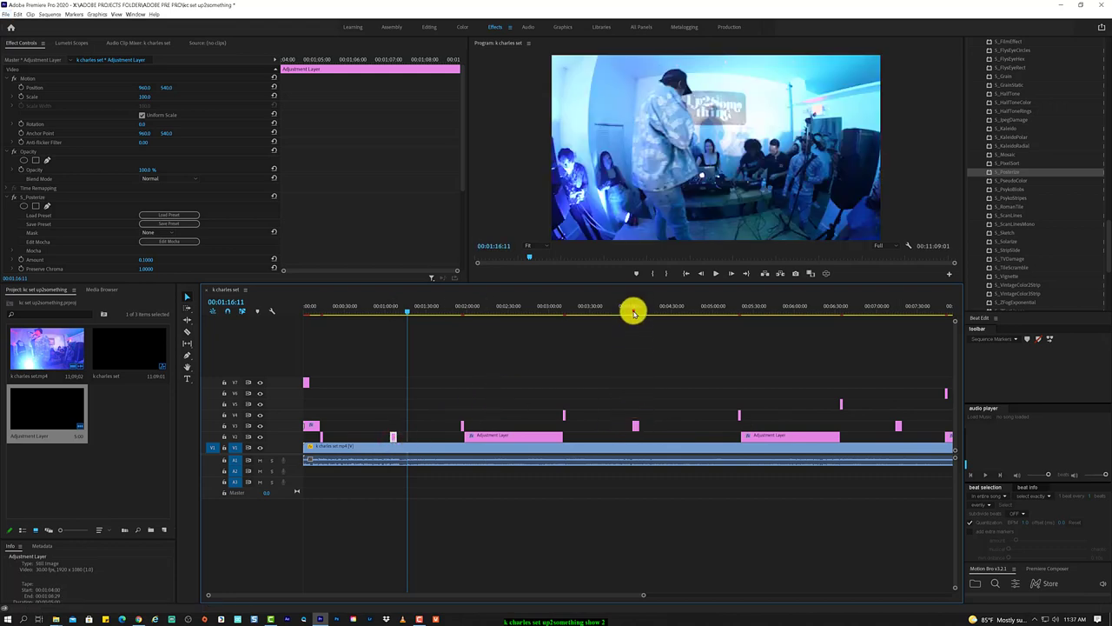
{"action": "left_click", "coordinate": [634, 311]}
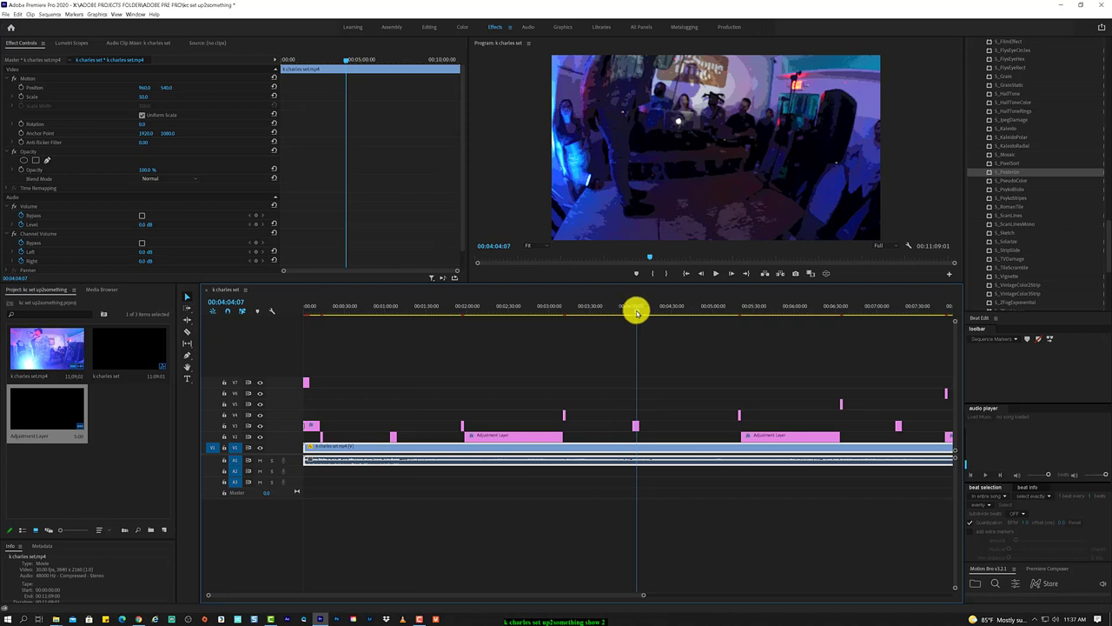
Add a short adjustment layer near 00:04:52 and apply S_DigitalDamage to it
{"action": "left_click_drag", "start_coordinate": [637, 311], "coordinate": [658, 311]}
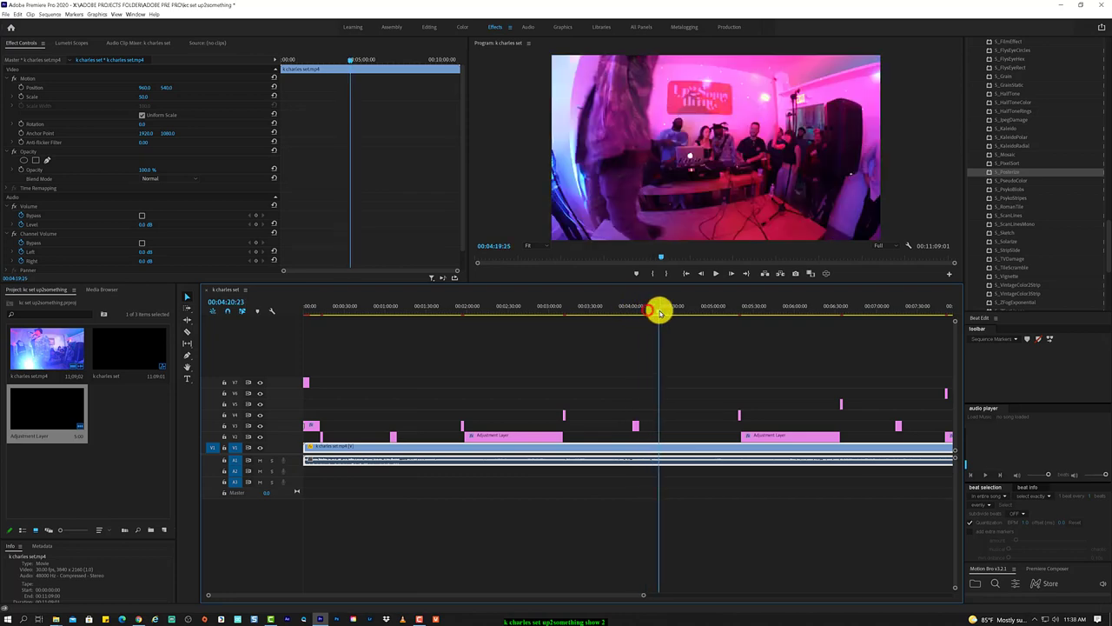
{"action": "left_click", "coordinate": [1045, 250]}
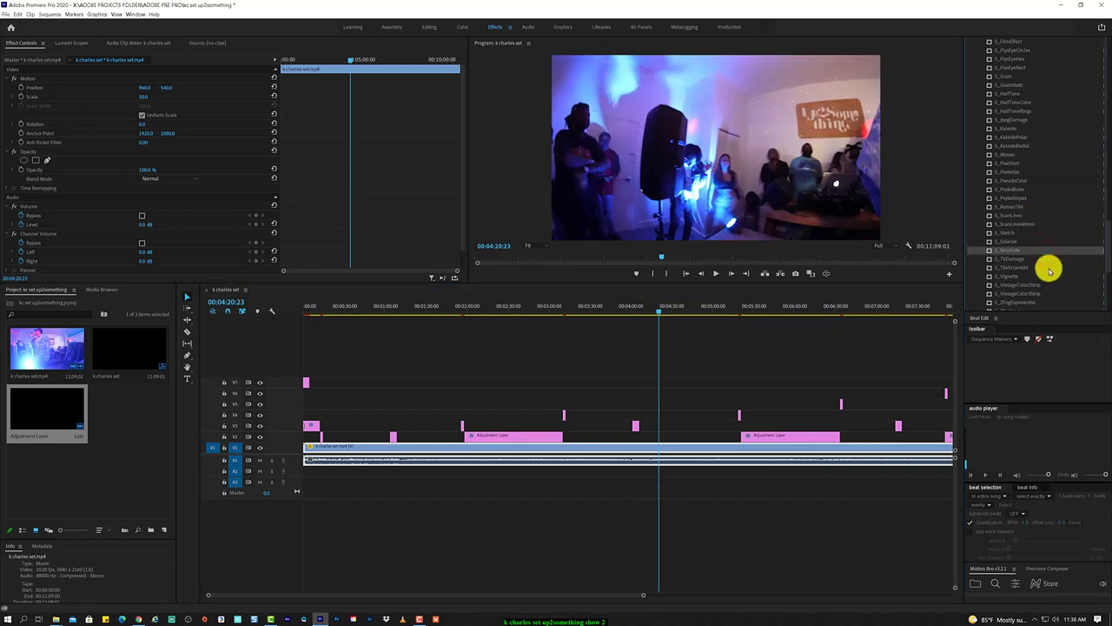
{"action": "left_click", "coordinate": [1049, 268]}
{"action": "scroll", "coordinate": [1050, 271], "scroll_direction": "up", "scroll_amount": 1}
{"action": "scroll", "coordinate": [1050, 272], "scroll_direction": "up", "scroll_amount": 1}
{"action": "scroll", "coordinate": [1050, 272], "scroll_direction": "up", "scroll_amount": 1}
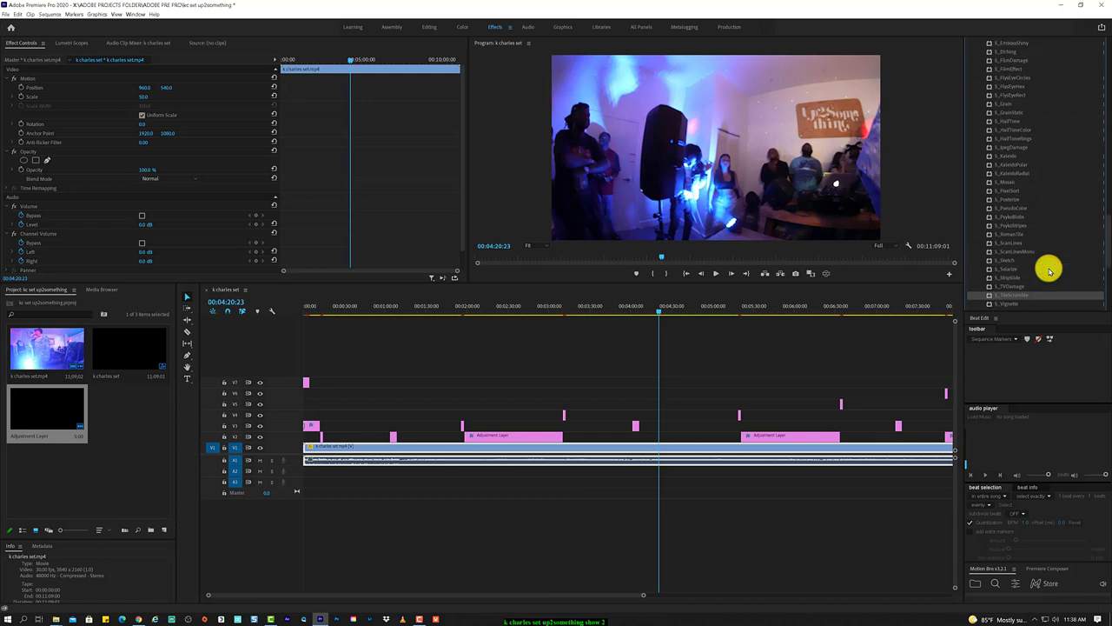
{"action": "scroll", "coordinate": [1054, 174], "scroll_direction": "up", "scroll_amount": 1}
{"action": "scroll", "coordinate": [1058, 122], "scroll_direction": "up", "scroll_amount": 1}
{"action": "scroll", "coordinate": [1059, 112], "scroll_direction": "up", "scroll_amount": 1}
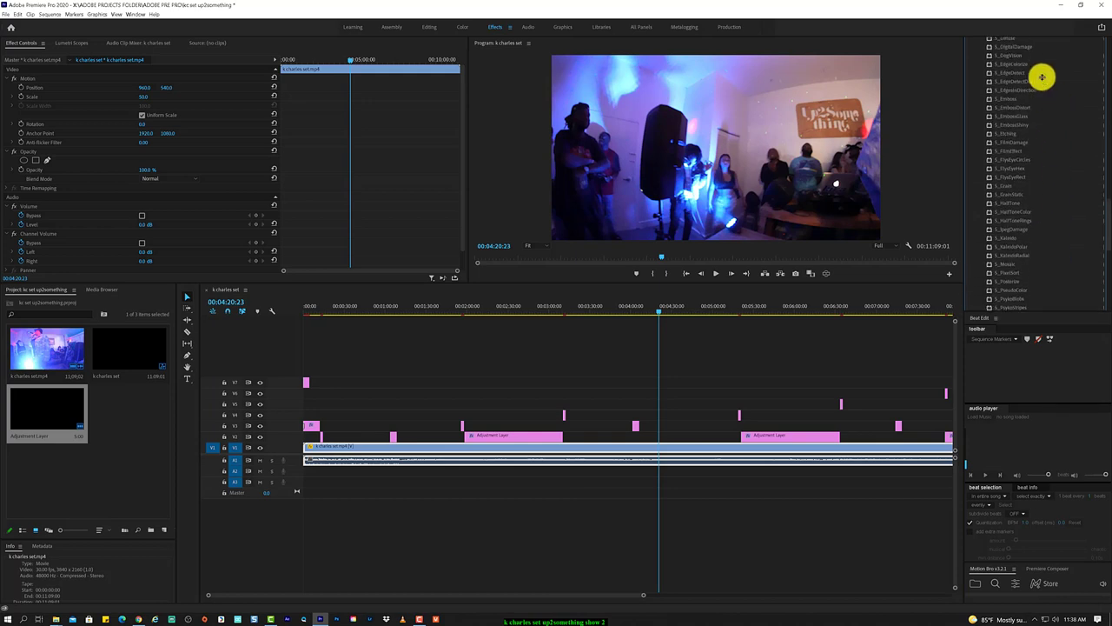
{"action": "left_click", "coordinate": [1028, 52]}
{"action": "left_click_drag", "start_coordinate": [62, 413], "coordinate": [704, 426]}
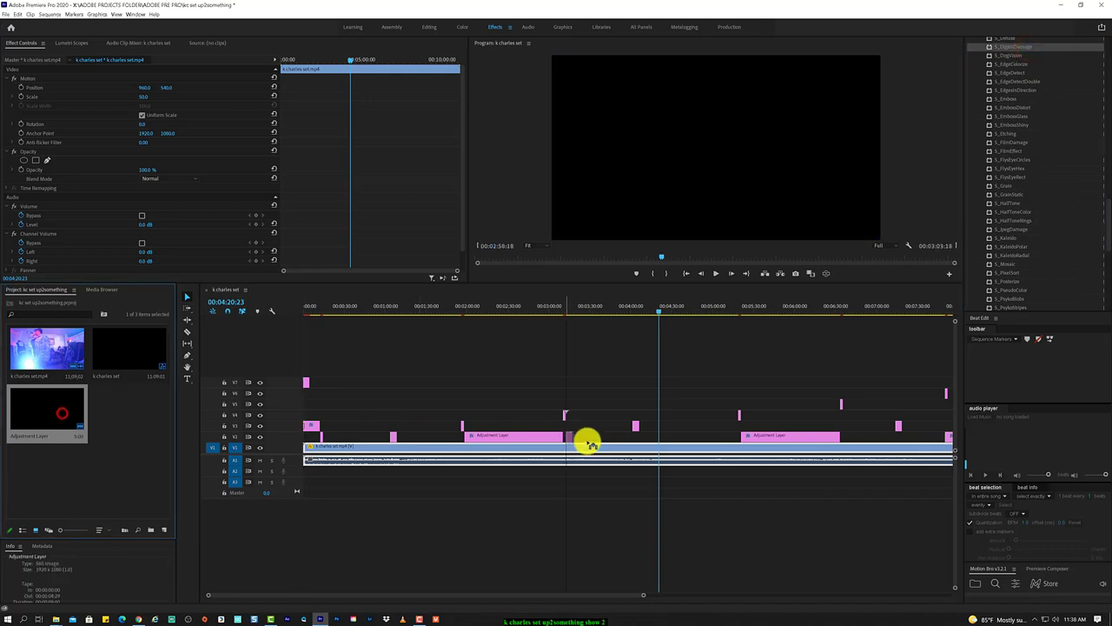
{"action": "left_click_drag", "start_coordinate": [1015, 46], "coordinate": [703, 426]}
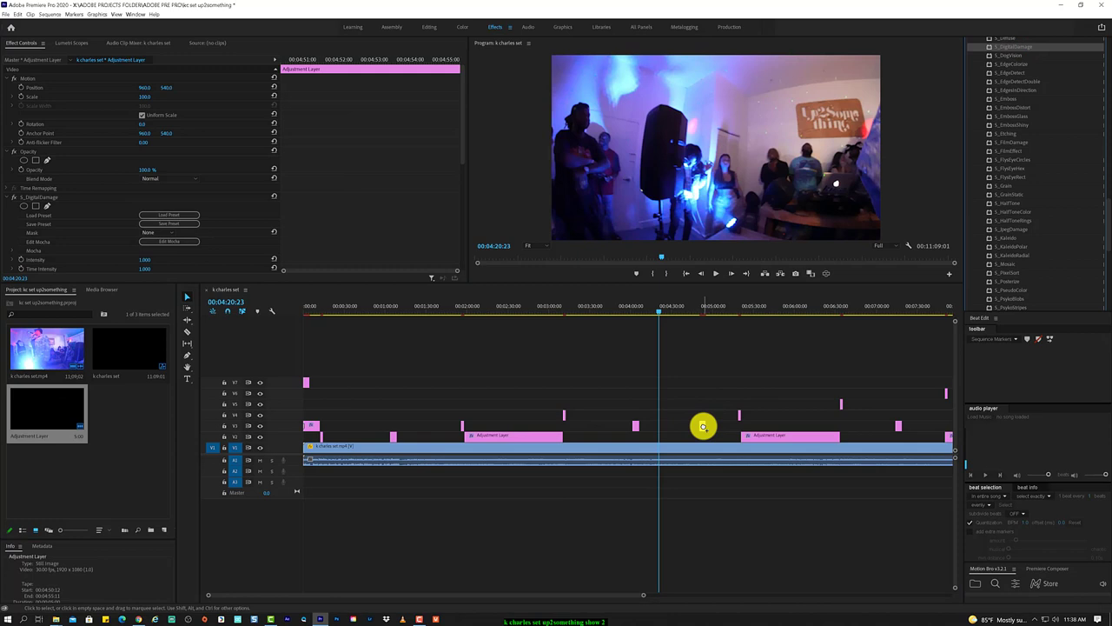
Deselect the clip and scrub the playhead between 00:04:04 and 00:04:52:19
{"action": "left_click", "coordinate": [420, 619]}
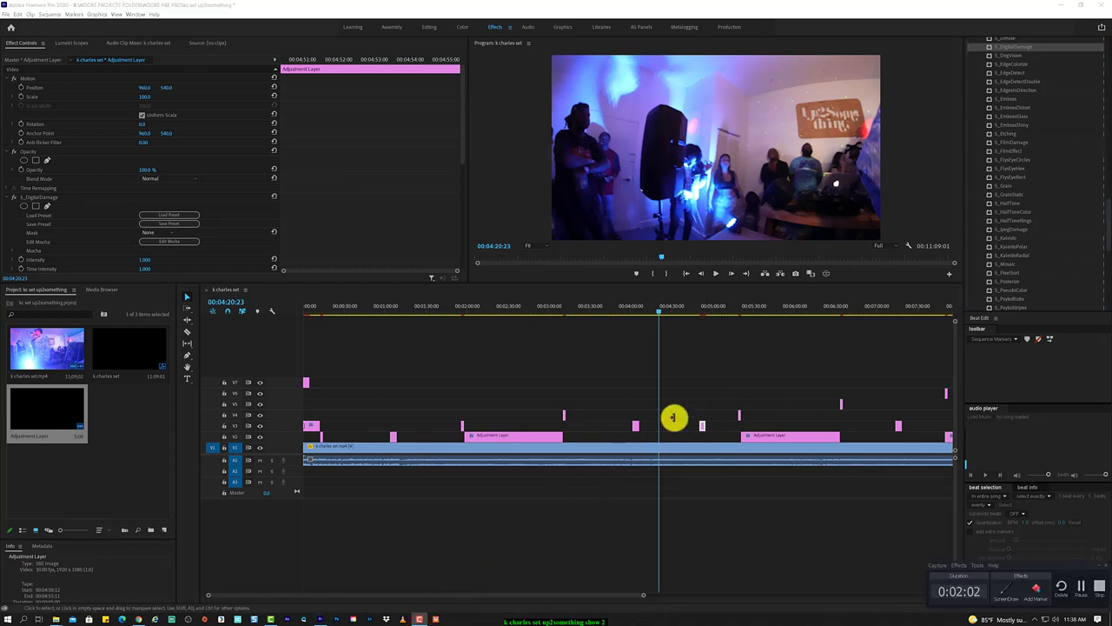
{"action": "left_click", "coordinate": [727, 375]}
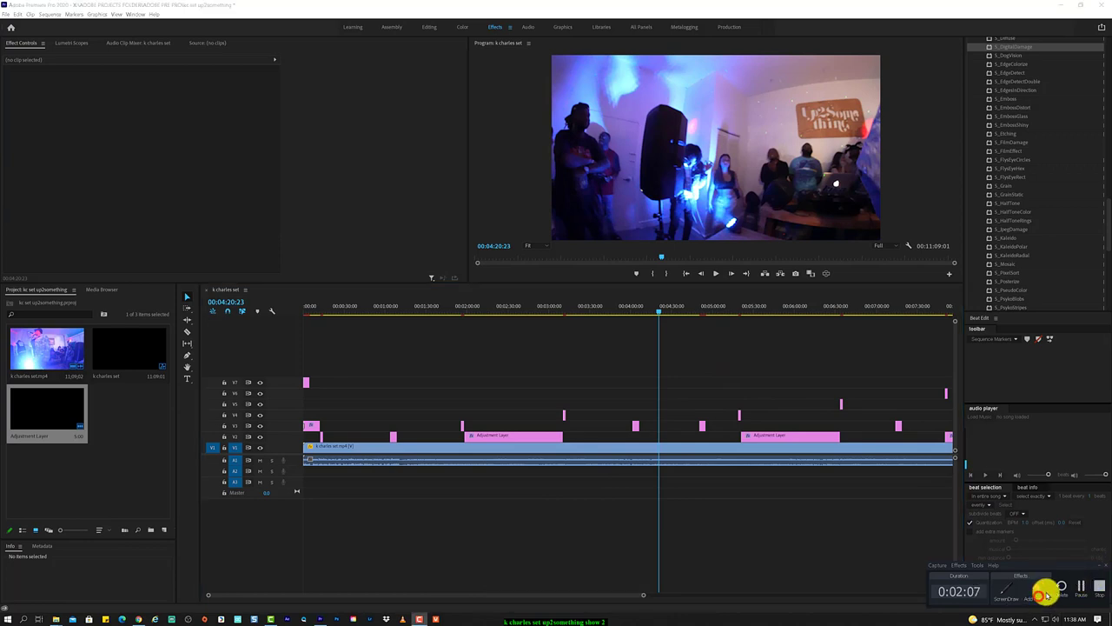
{"action": "left_click", "coordinate": [1098, 565]}
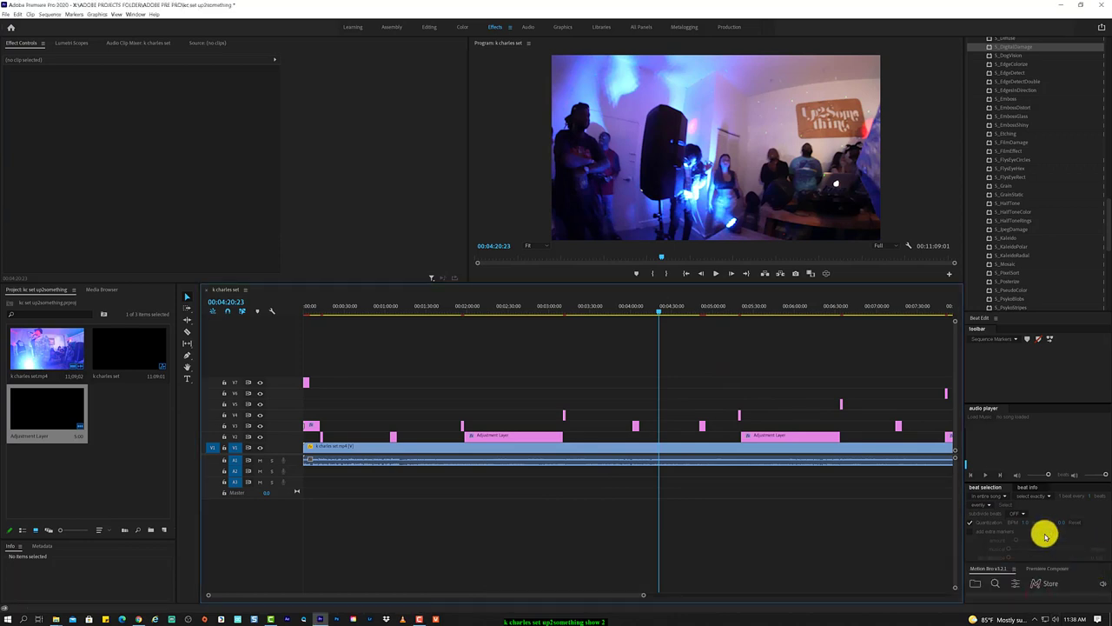
{"action": "left_click", "coordinate": [650, 310]}
{"action": "left_click_drag", "start_coordinate": [645, 310], "coordinate": [639, 311]}
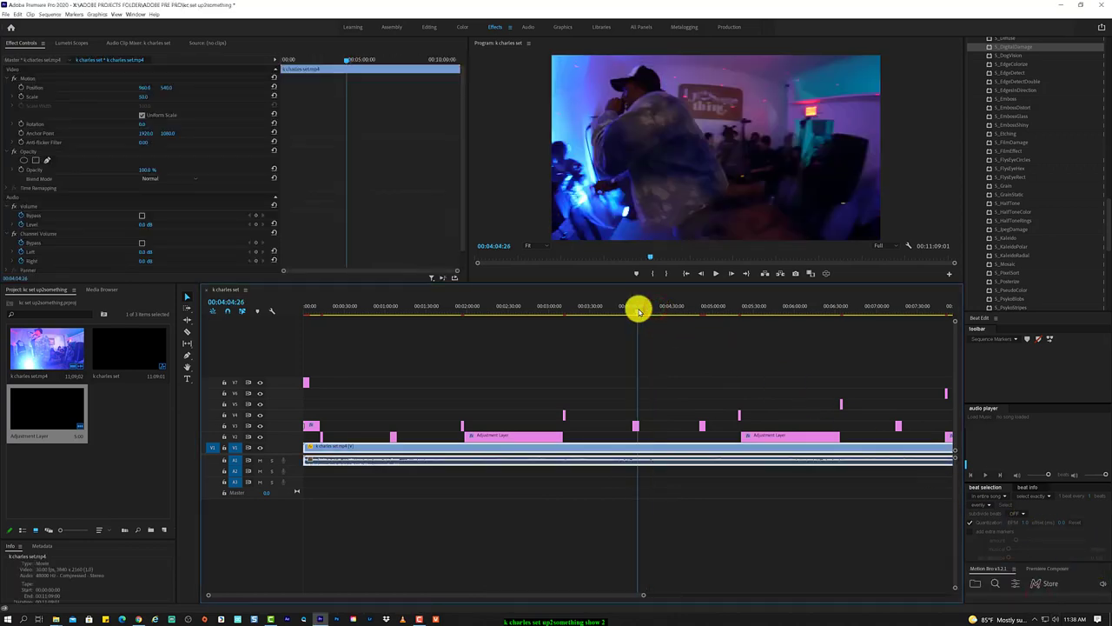
{"action": "left_click", "coordinate": [702, 310]}
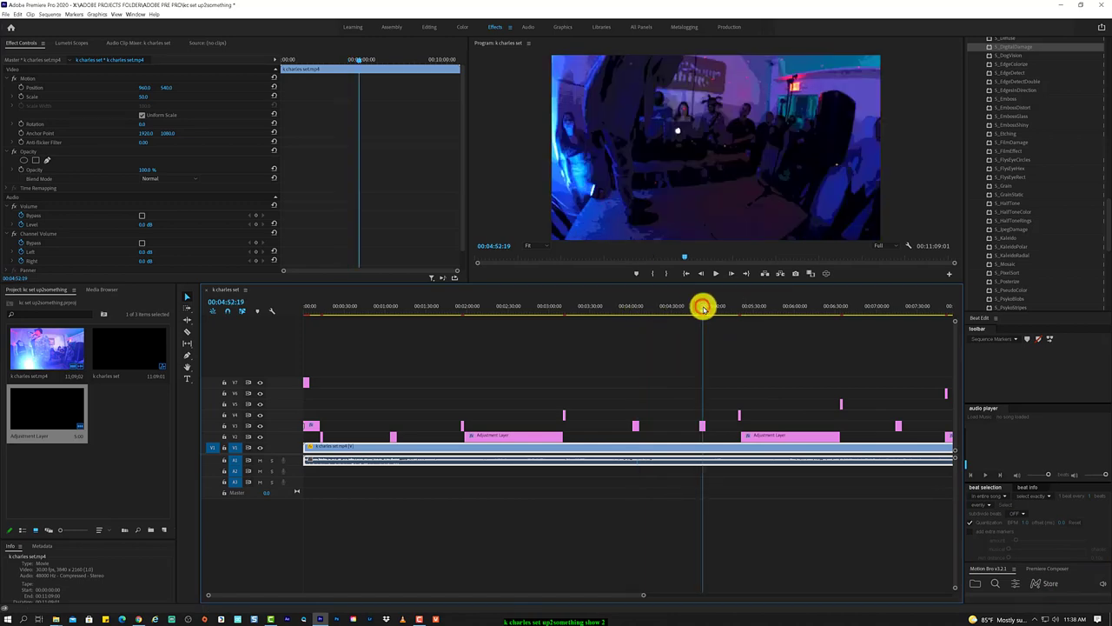
Drag the short S_DigitalDamage glitch layer about 2:12 later, then return the playhead near the start
{"action": "left_click", "coordinate": [701, 426]}
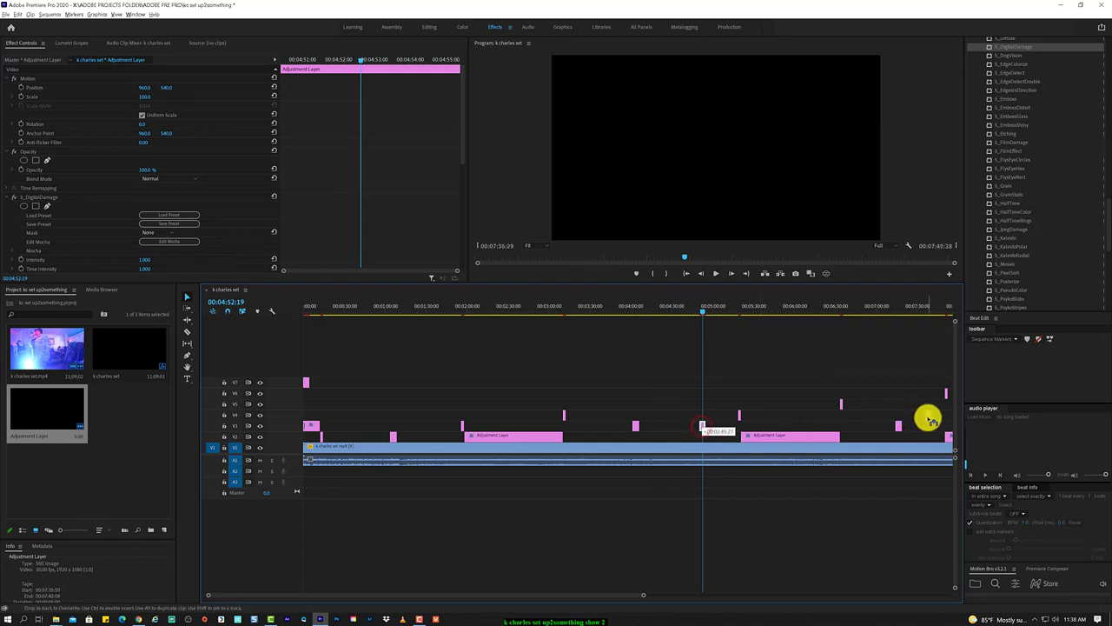
{"action": "left_click_drag", "start_coordinate": [782, 417], "coordinate": [927, 422]}
{"action": "scroll", "coordinate": [926, 421], "scroll_direction": "down", "scroll_amount": 3}
{"action": "scroll", "coordinate": [924, 418], "scroll_direction": "down", "scroll_amount": 3}
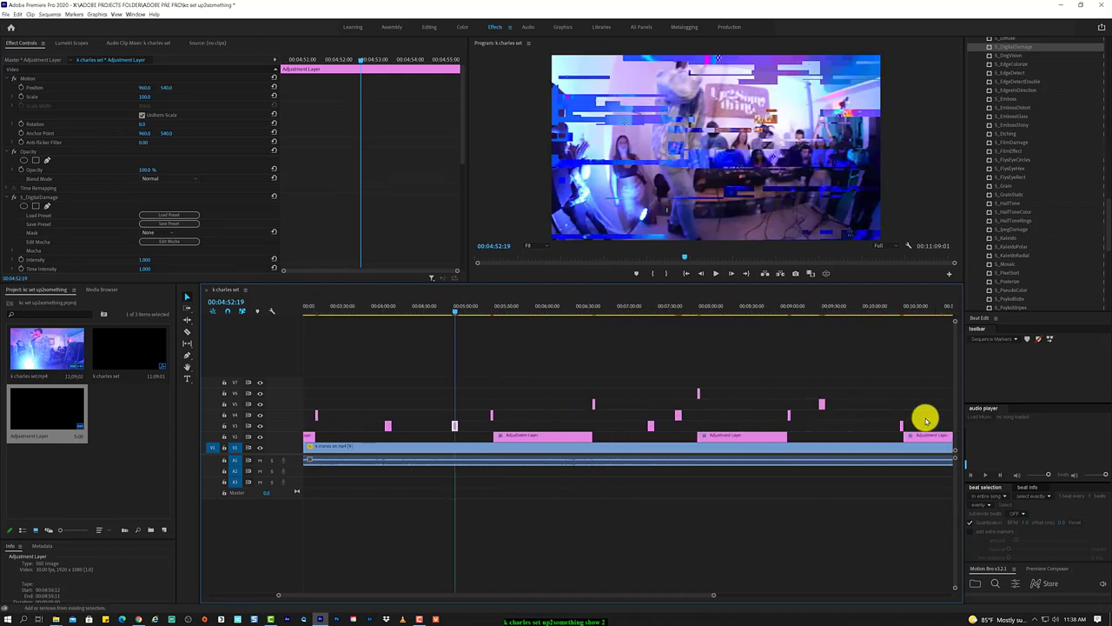
{"action": "scroll", "coordinate": [869, 417], "scroll_direction": "down", "scroll_amount": 10}
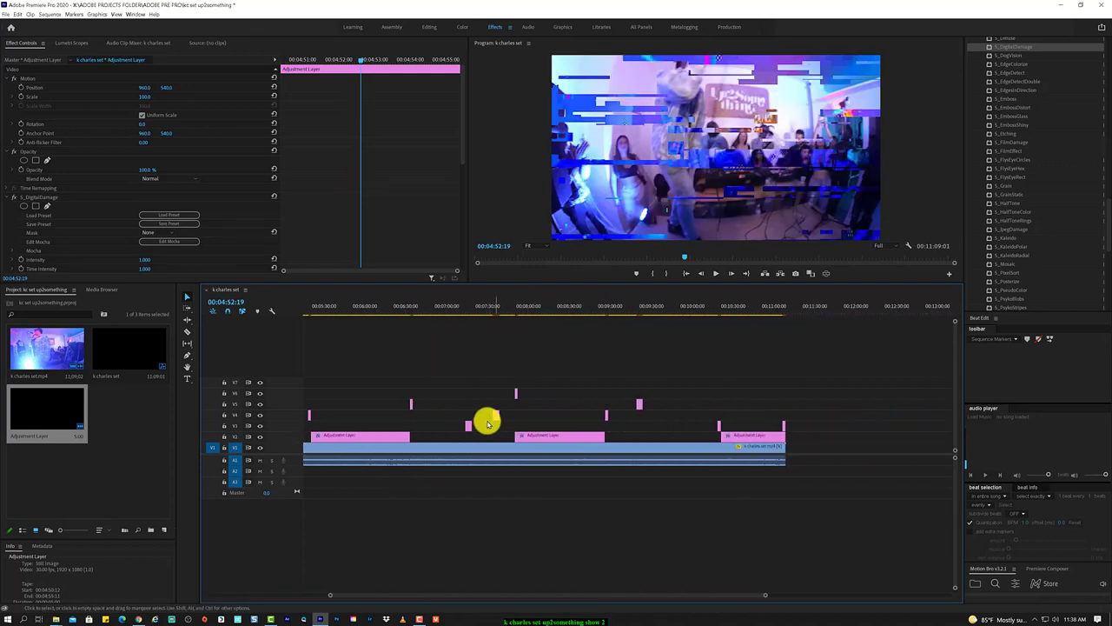
{"action": "left_click_drag", "start_coordinate": [484, 421], "coordinate": [682, 407]}
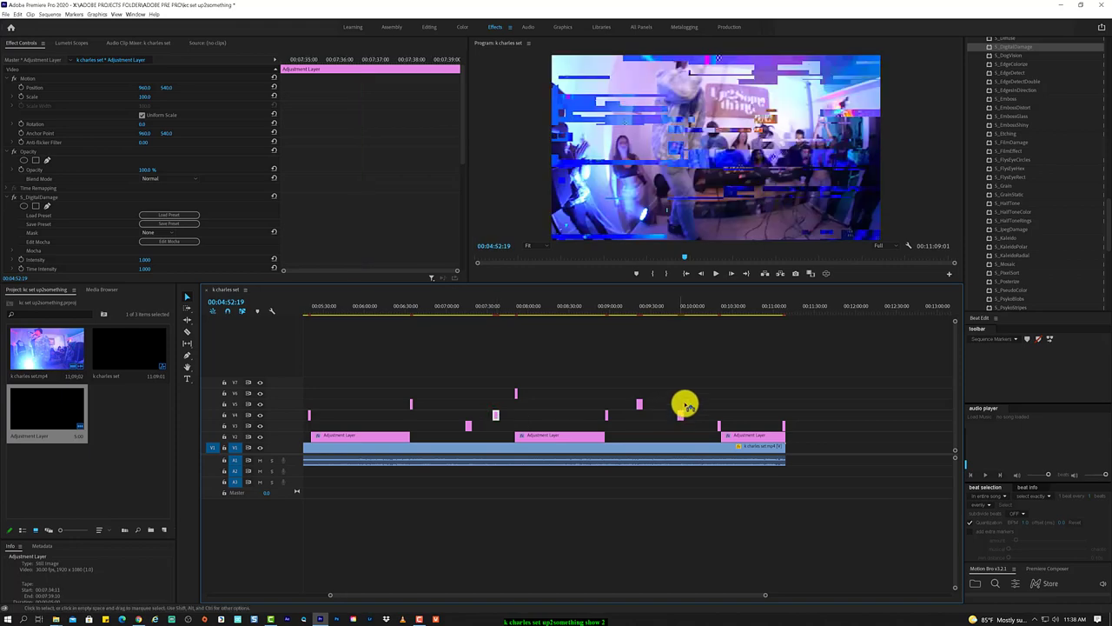
{"action": "scroll", "coordinate": [705, 360], "scroll_direction": "up", "scroll_amount": 2}
{"action": "scroll", "coordinate": [686, 361], "scroll_direction": "up", "scroll_amount": 5}
{"action": "scroll", "coordinate": [687, 360], "scroll_direction": "up", "scroll_amount": 5}
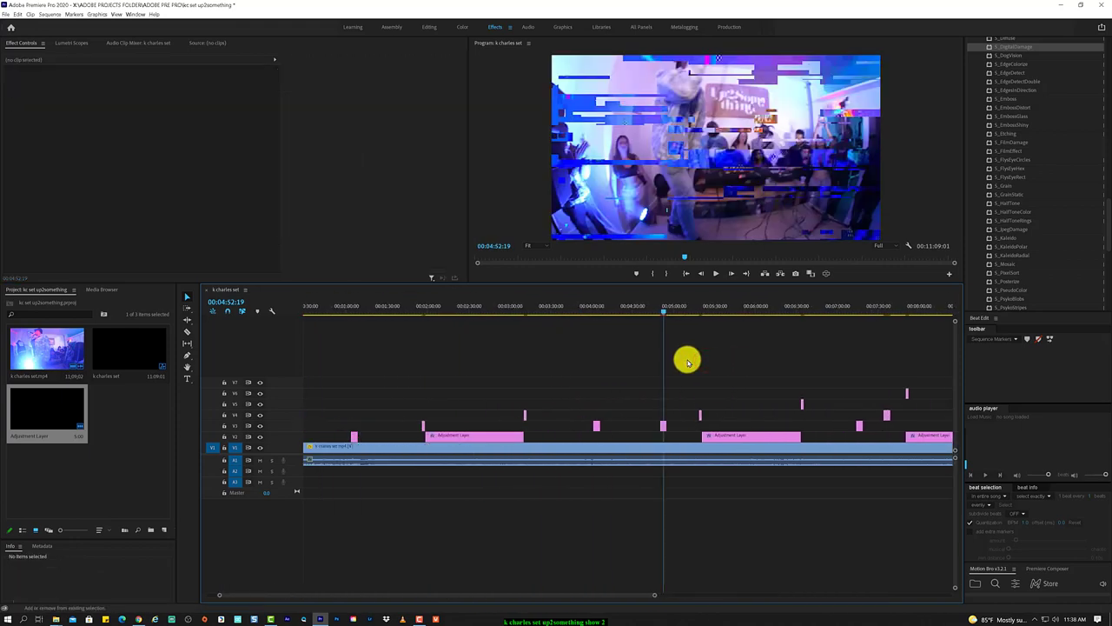
{"action": "scroll", "coordinate": [686, 360], "scroll_direction": "up", "scroll_amount": 5}
{"action": "left_click", "coordinate": [323, 311]}
{"action": "left_click_drag", "start_coordinate": [323, 311], "coordinate": [288, 308]}
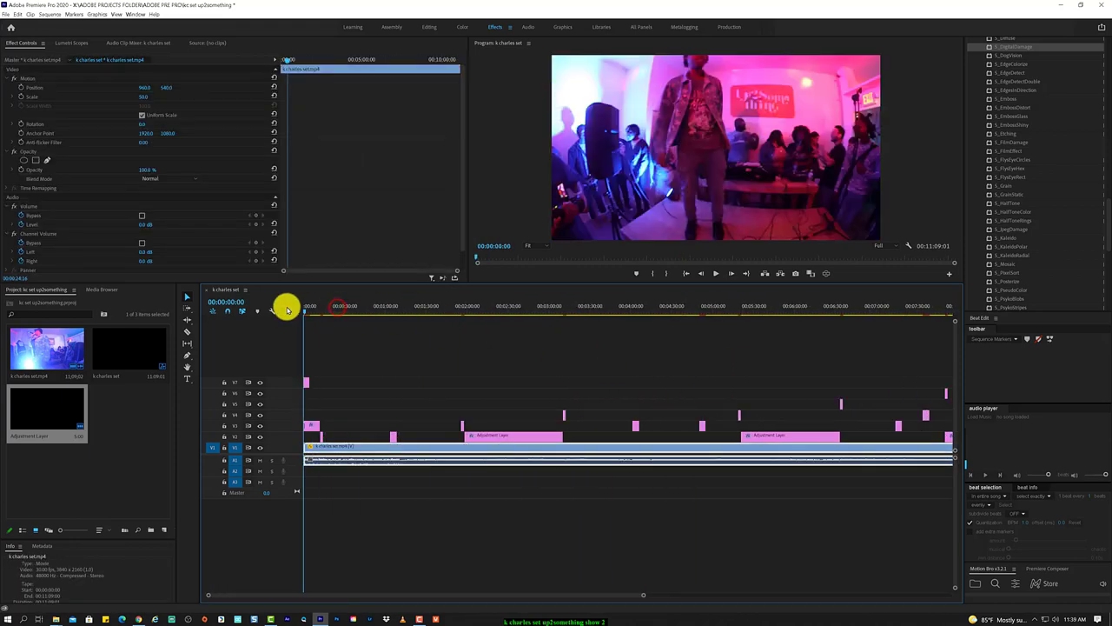
{"action": "left_click", "coordinate": [714, 272]}
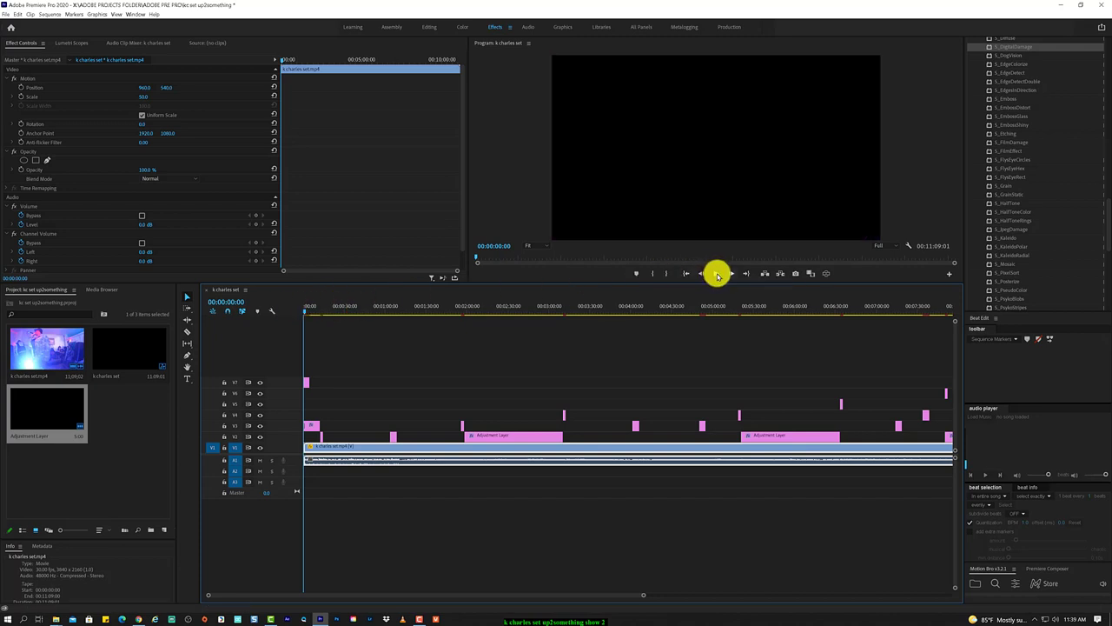
{"action": "left_click", "coordinate": [717, 275]}
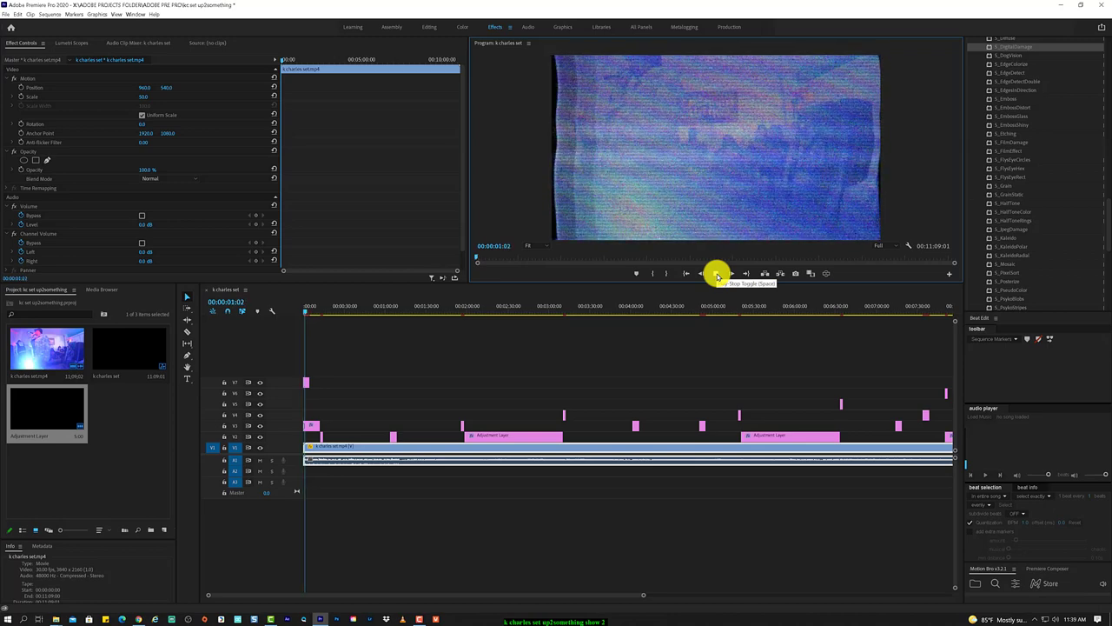
{"action": "left_click", "coordinate": [716, 275]}
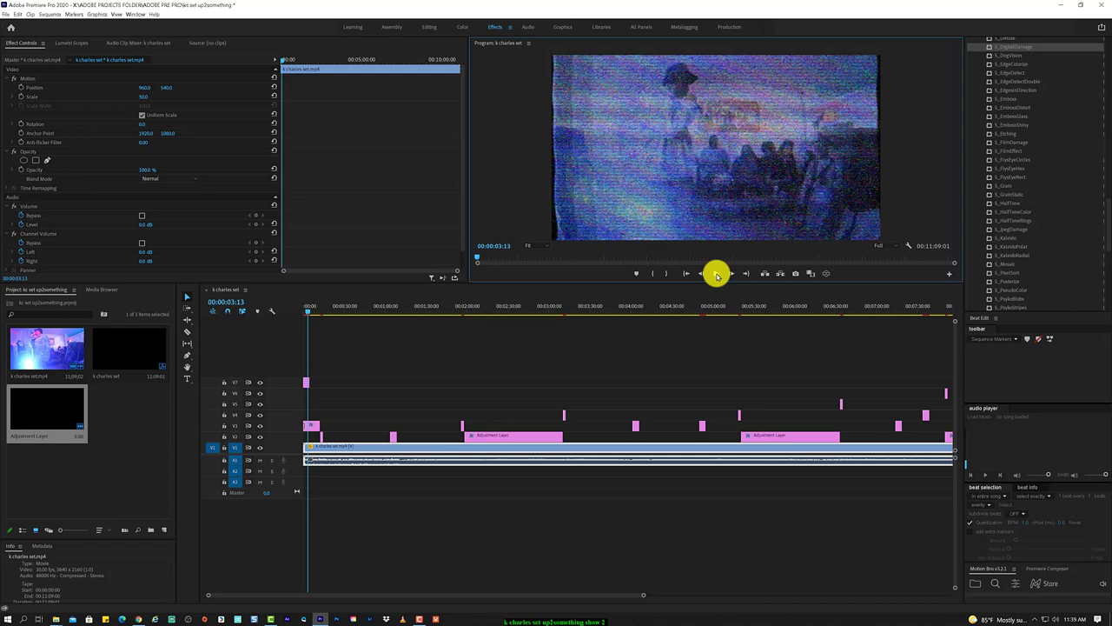
{"action": "left_click", "coordinate": [717, 275]}
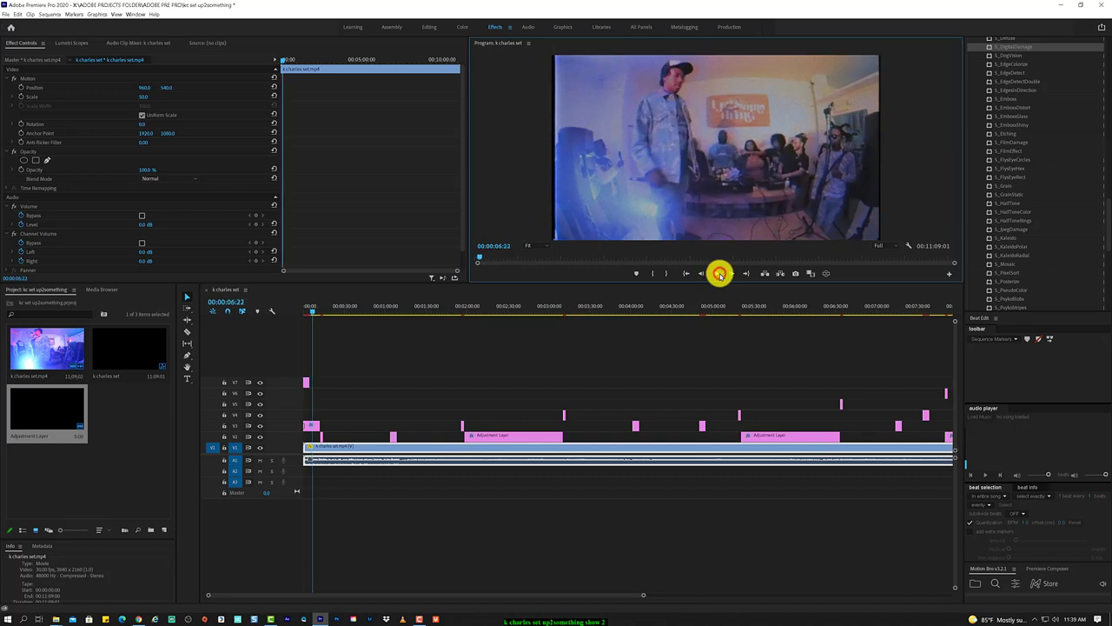
{"action": "left_click", "coordinate": [719, 276]}
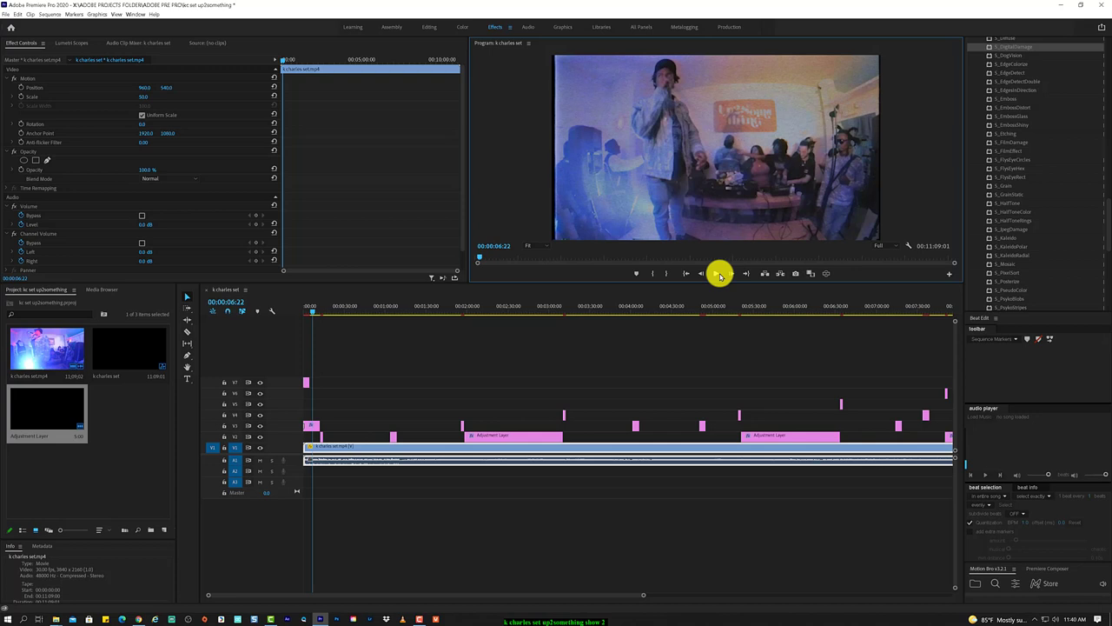
{"action": "left_click", "coordinate": [718, 274]}
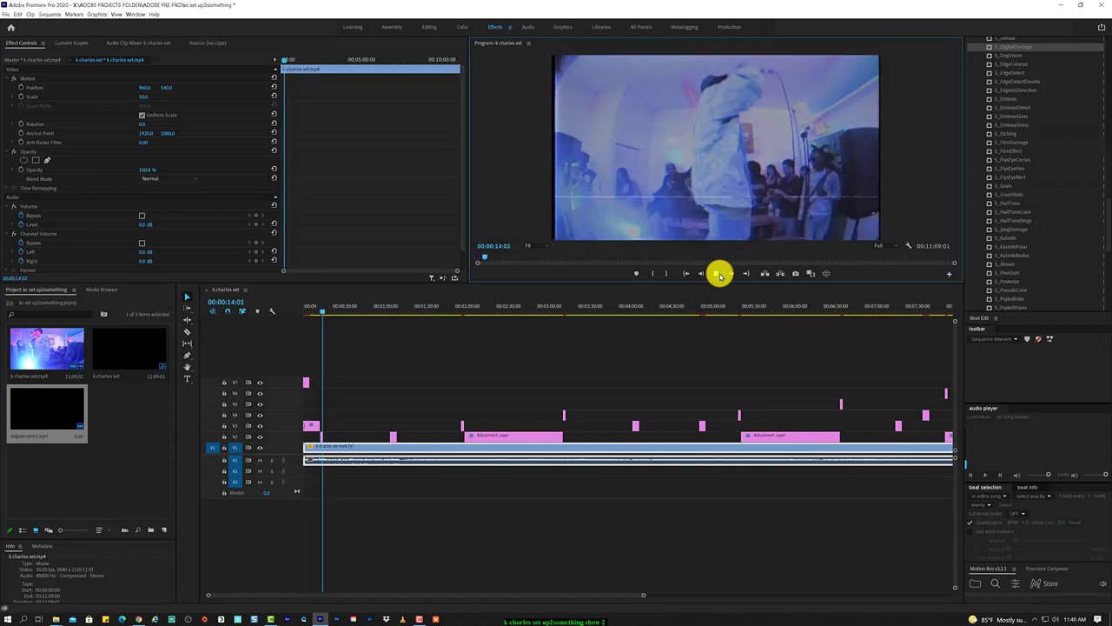
{"action": "left_click", "coordinate": [720, 275]}
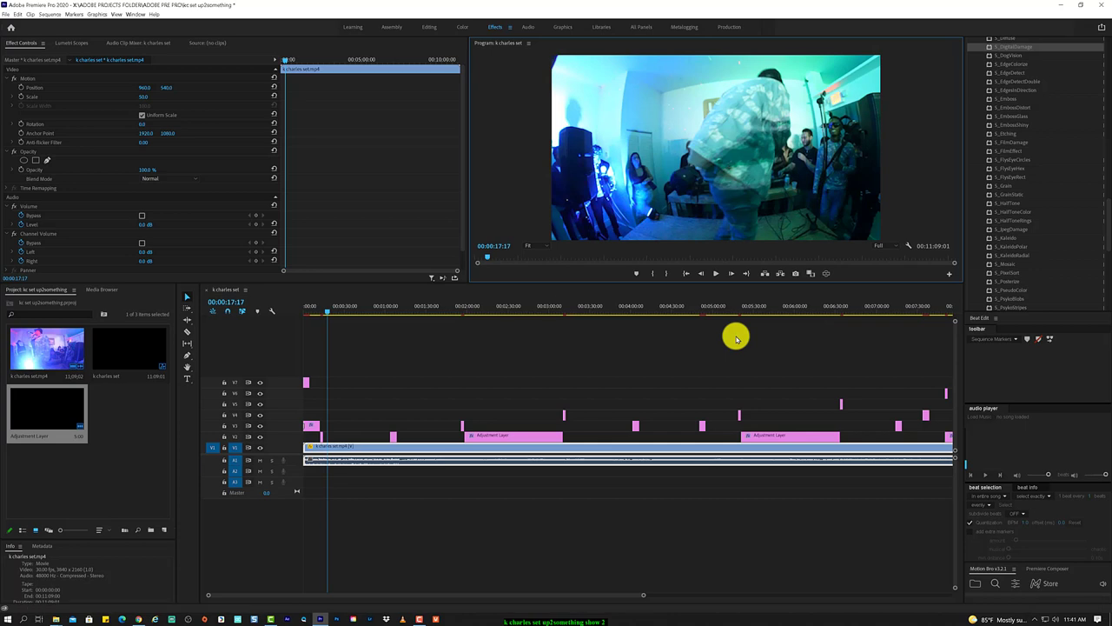
After browsing the Sequence, Edit and Clip menus, choose File > Export > Media
{"action": "left_click", "coordinate": [49, 14]}
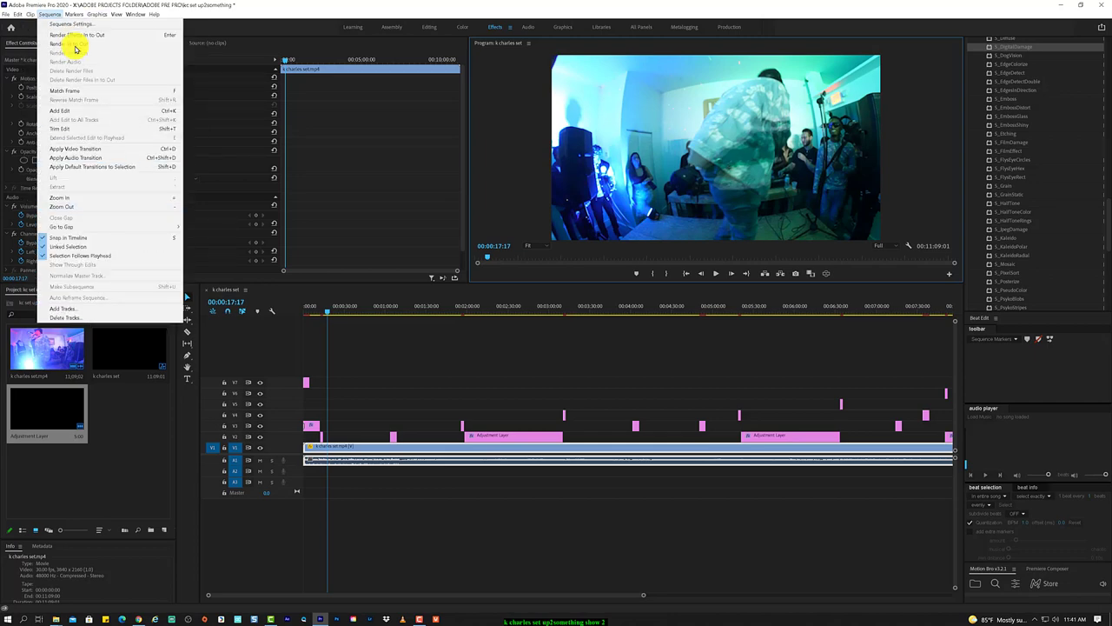
{"action": "left_click", "coordinate": [15, 16]}
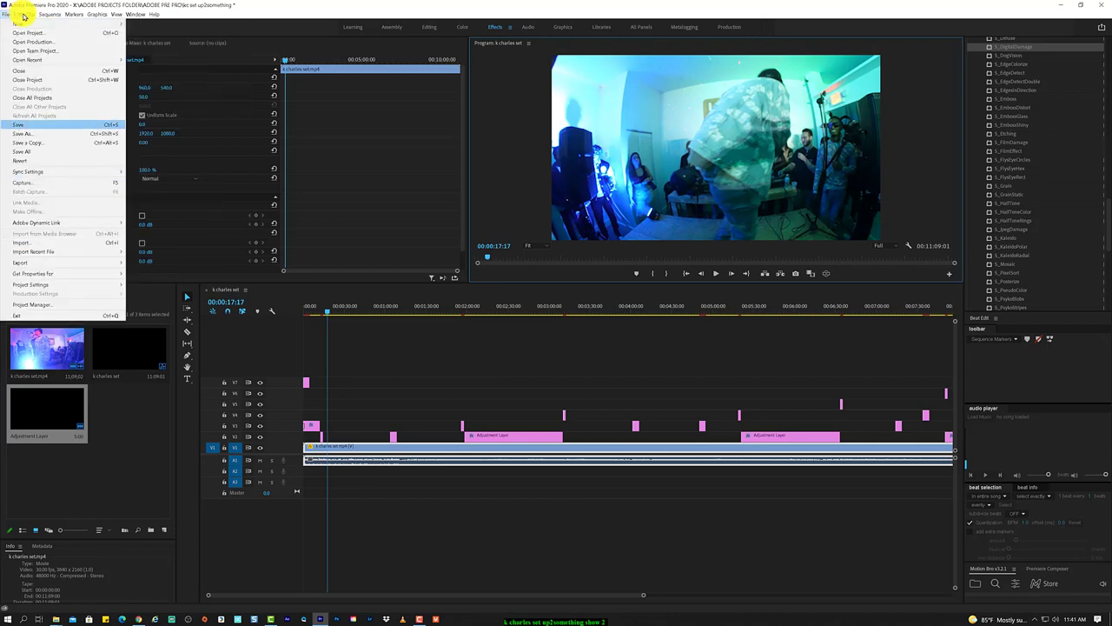
{"action": "mouse_move", "coordinate": [66, 11]}
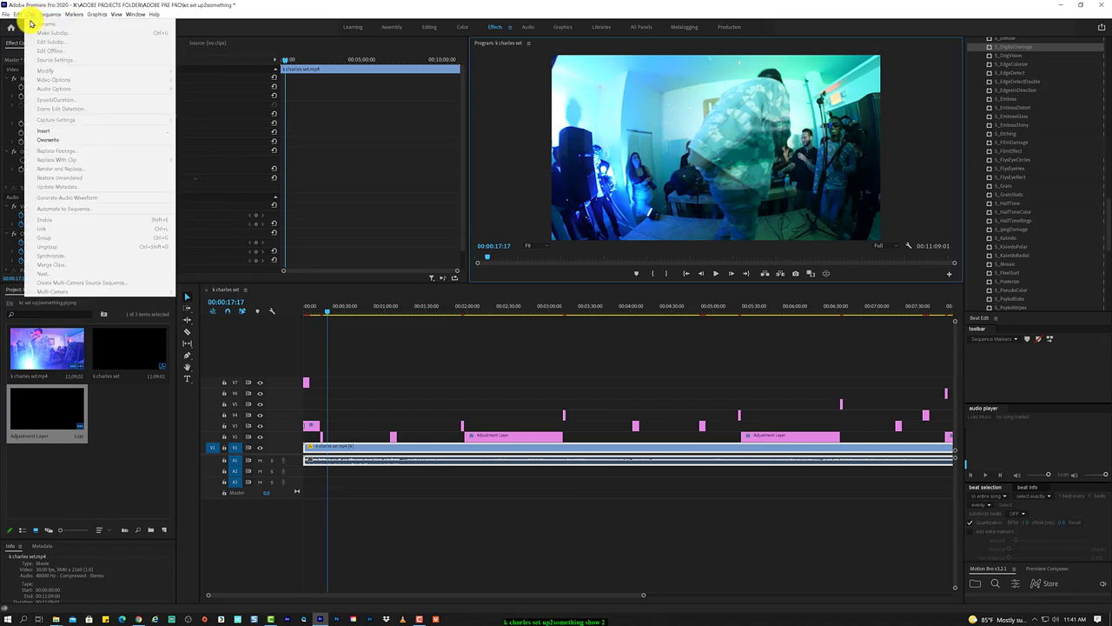
{"action": "left_click", "coordinate": [30, 17]}
{"action": "left_click", "coordinate": [17, 14]}
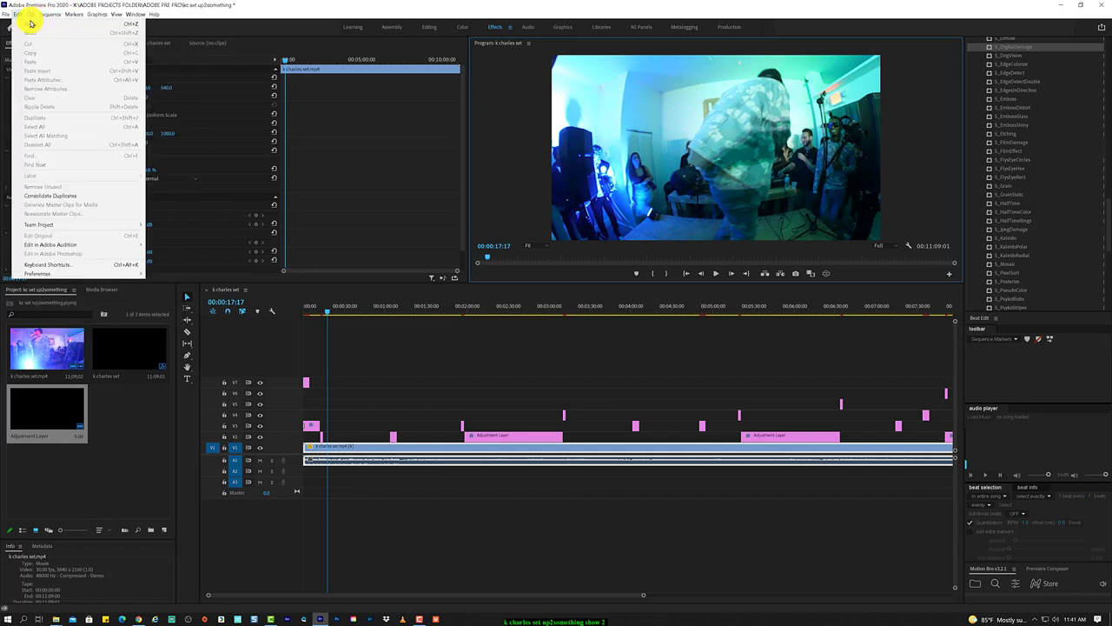
{"action": "left_click", "coordinate": [11, 16]}
{"action": "left_click", "coordinate": [11, 16]}
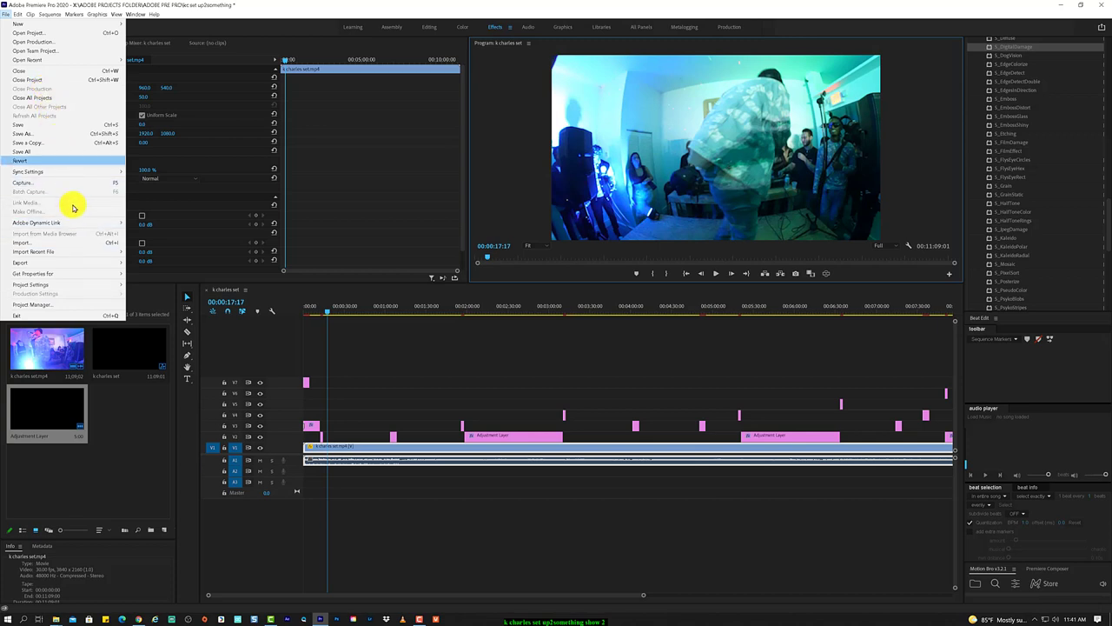
{"action": "mouse_move", "coordinate": [104, 262]}
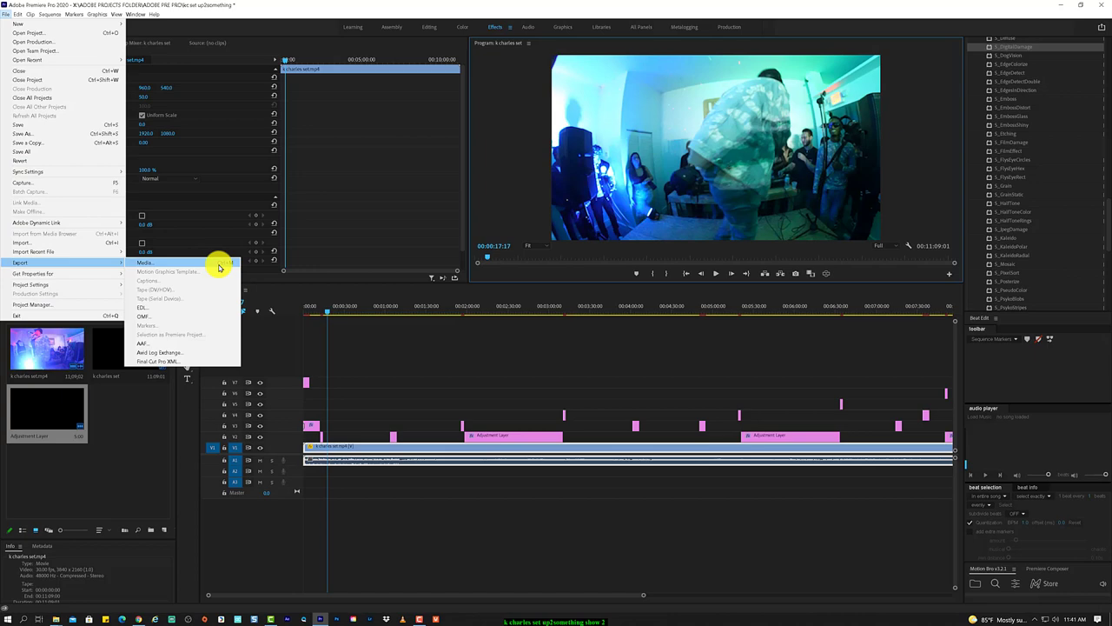
{"action": "left_click", "coordinate": [218, 264]}
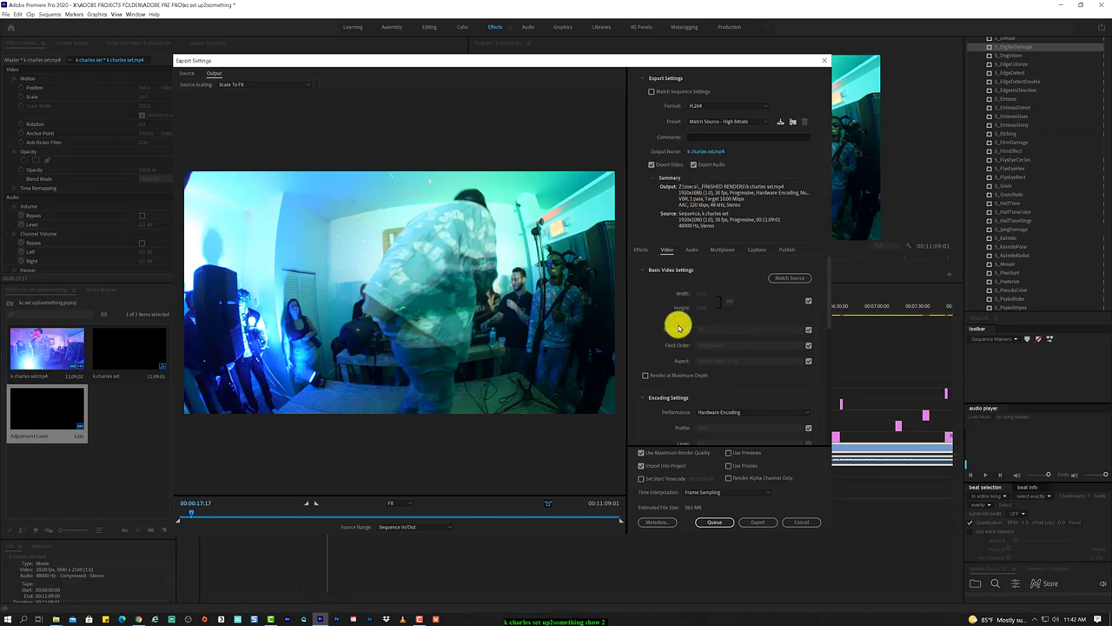
Set the output file to 'k charles set PR edit.mp4' in zc-work (G:) > RENDERS
{"action": "scroll", "coordinate": [676, 391], "scroll_direction": "down", "scroll_amount": 5}
{"action": "scroll", "coordinate": [674, 392], "scroll_direction": "up", "scroll_amount": 3}
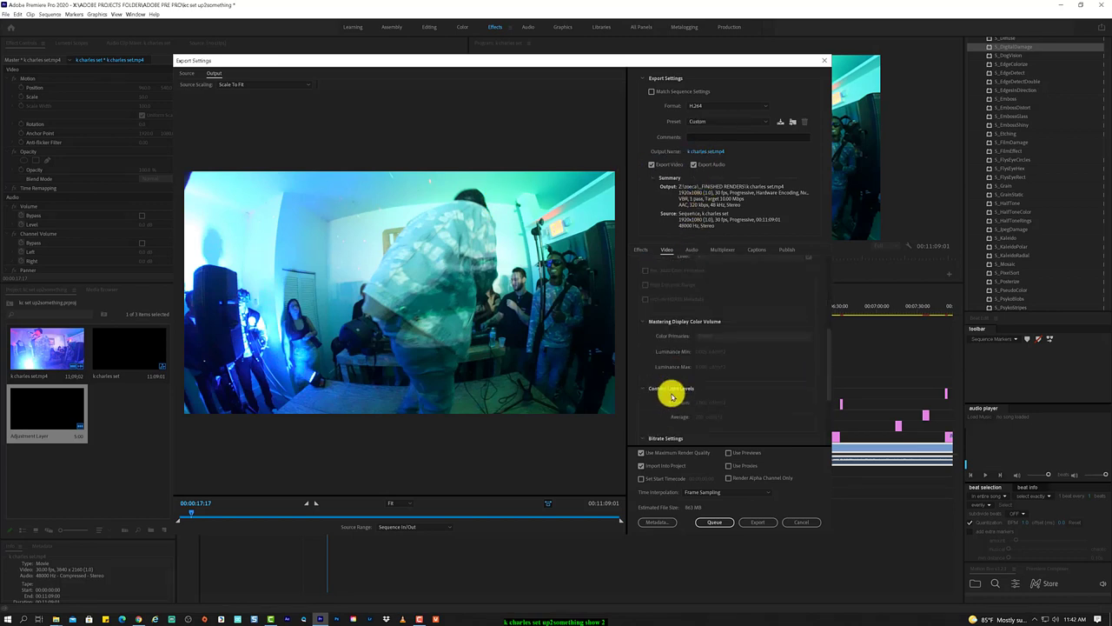
{"action": "scroll", "coordinate": [646, 398], "scroll_direction": "up", "scroll_amount": 1}
{"action": "scroll", "coordinate": [646, 398], "scroll_direction": "up", "scroll_amount": 1}
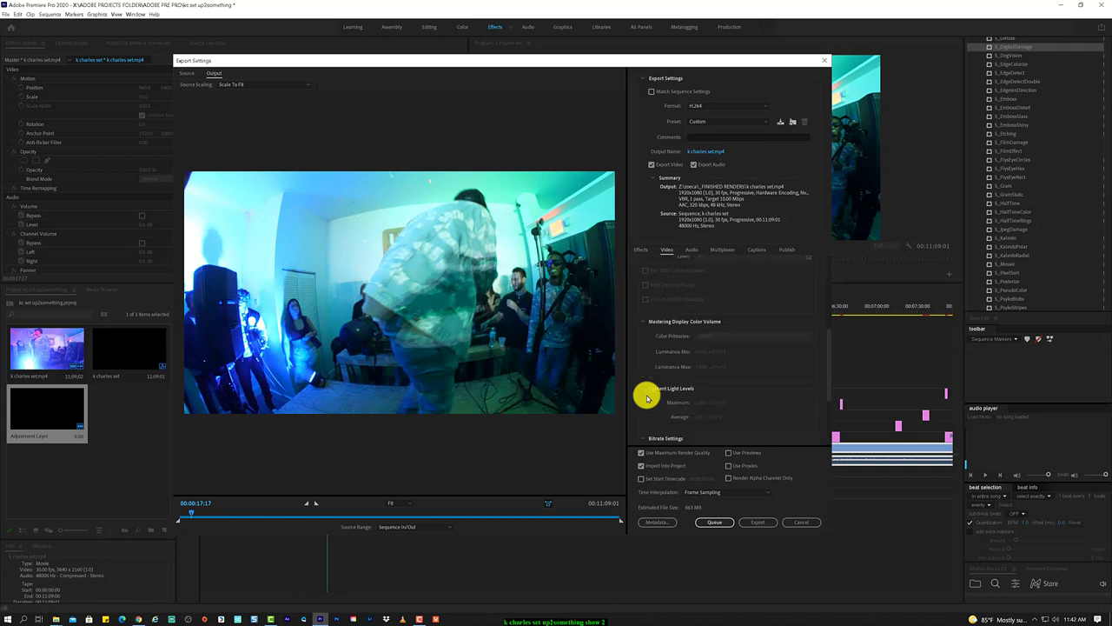
{"action": "scroll", "coordinate": [647, 398], "scroll_direction": "up", "scroll_amount": 1}
{"action": "scroll", "coordinate": [650, 340], "scroll_direction": "up", "scroll_amount": 1}
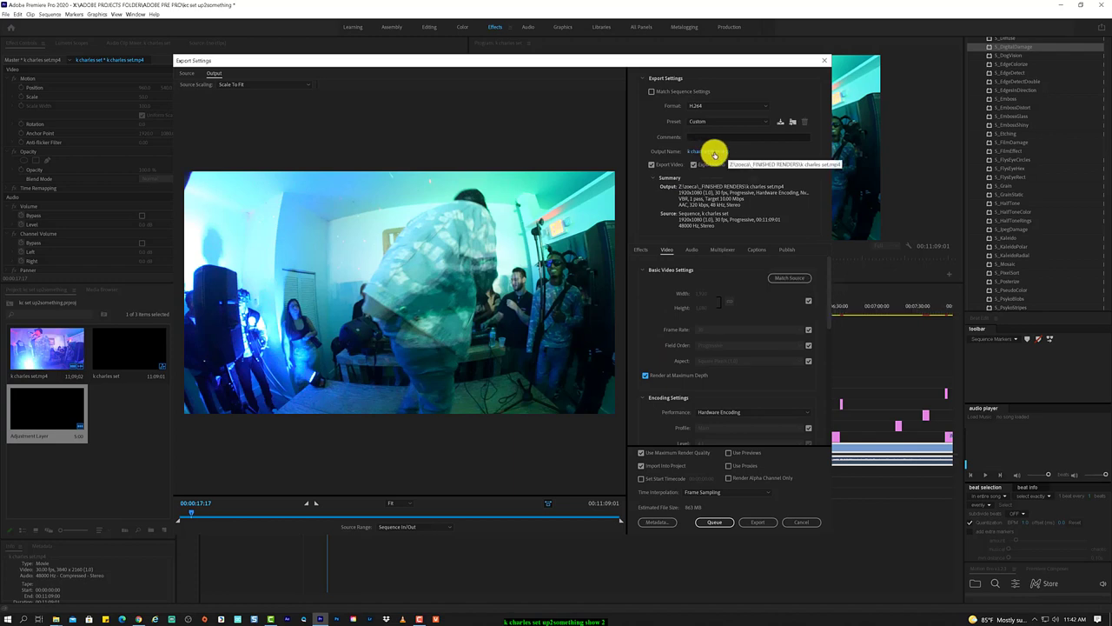
{"action": "left_click", "coordinate": [720, 155]}
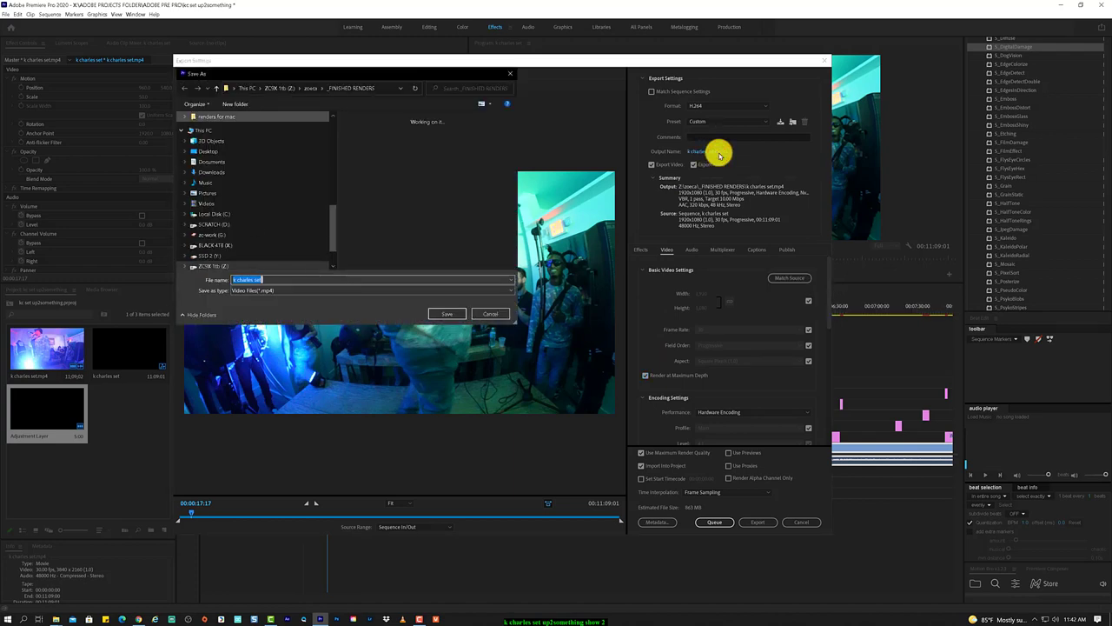
{"action": "scroll", "coordinate": [462, 201], "scroll_direction": "down", "scroll_amount": 1}
{"action": "scroll", "coordinate": [461, 202], "scroll_direction": "up", "scroll_amount": 1}
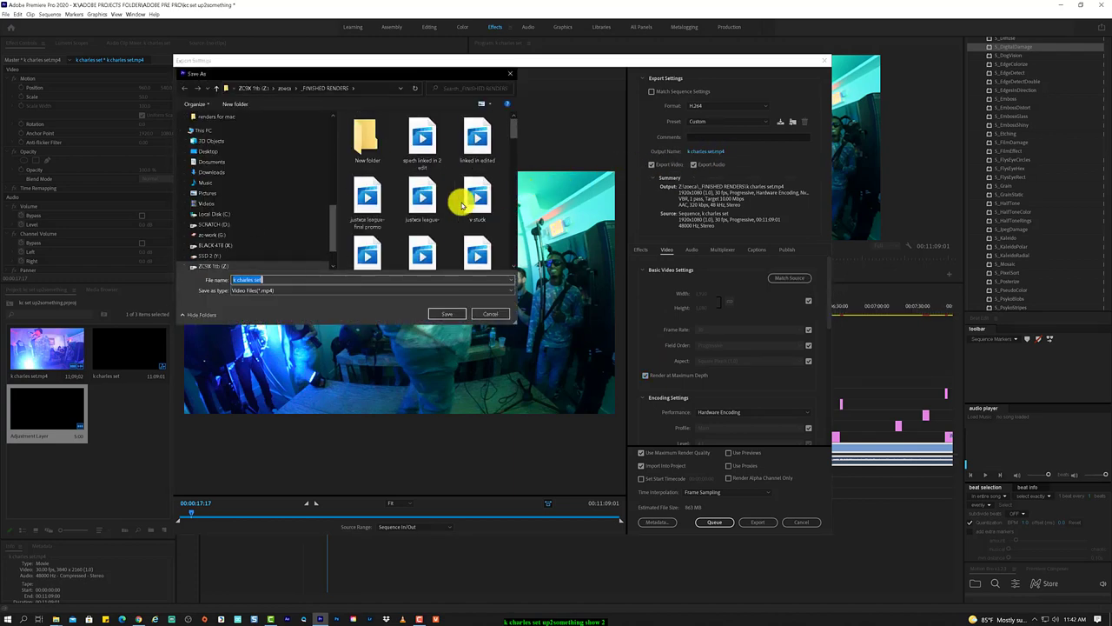
{"action": "left_click", "coordinate": [233, 224]}
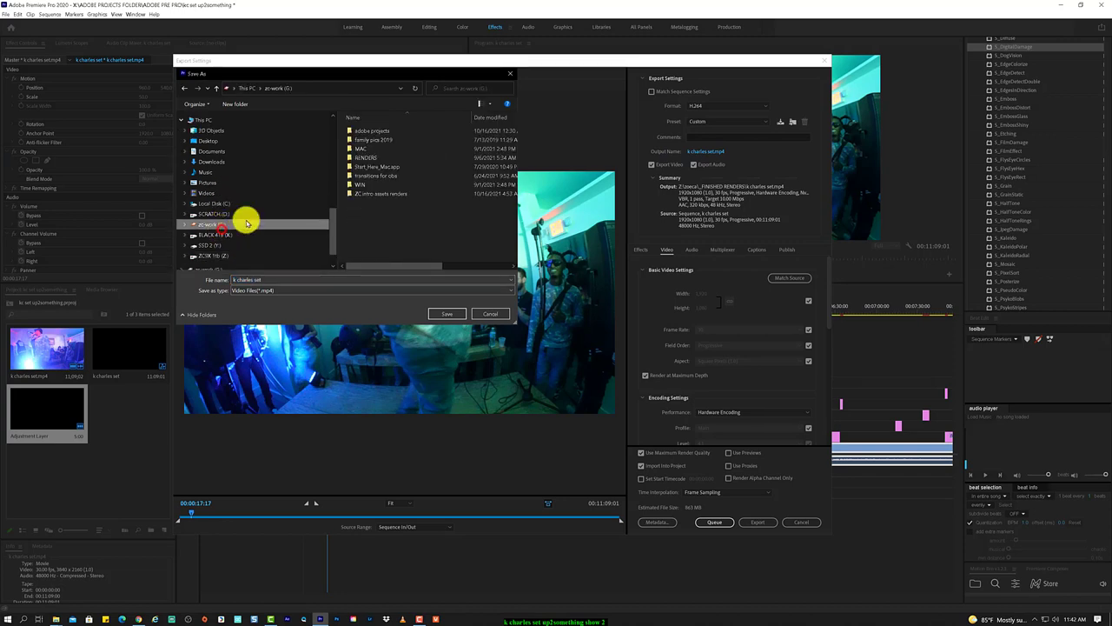
{"action": "left_click", "coordinate": [399, 162]}
{"action": "left_click", "coordinate": [443, 313]}
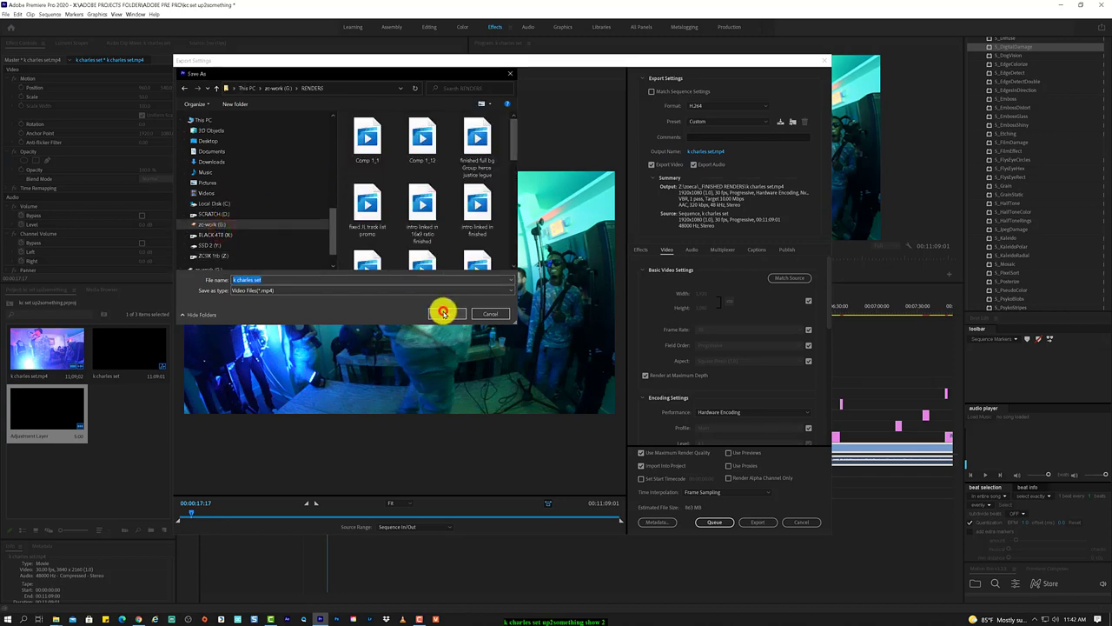
{"action": "left_click", "coordinate": [350, 279]}
{"action": "type", "text": "P"}
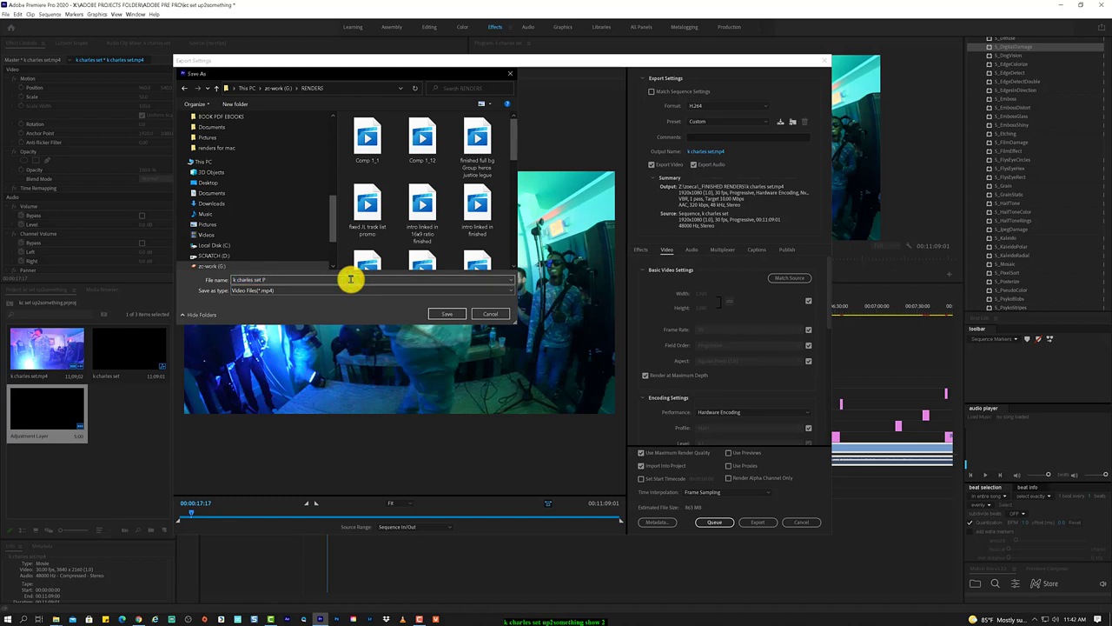
{"action": "type", "text": "R edit"}
{"action": "left_click", "coordinate": [446, 312]}
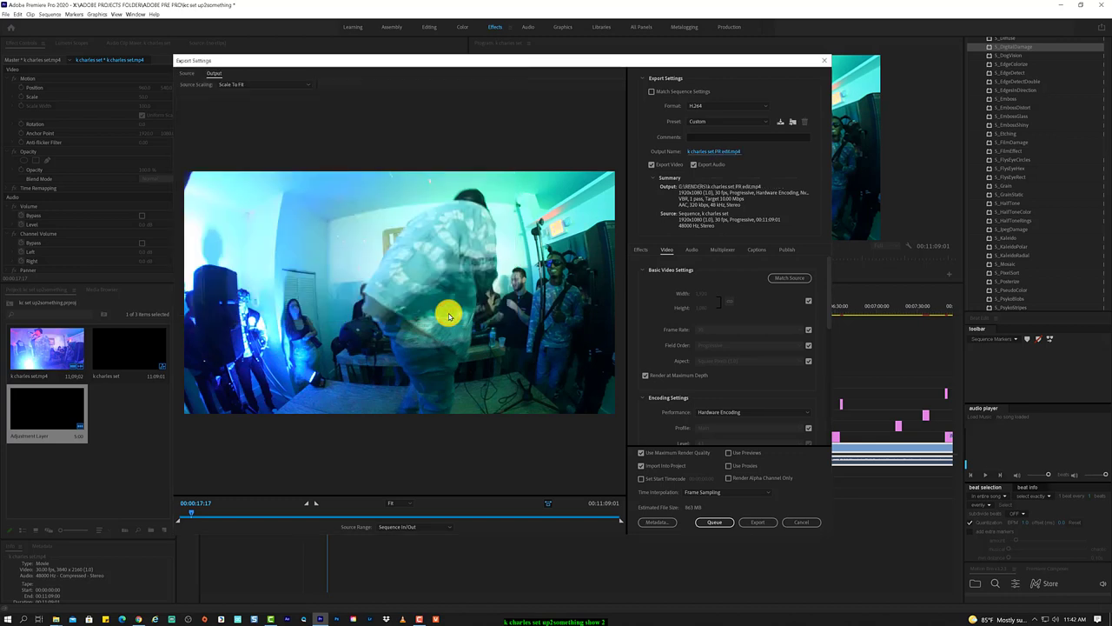
Start exporting the sequence as an H.264 file from Export Settings
{"action": "left_click", "coordinate": [759, 519]}
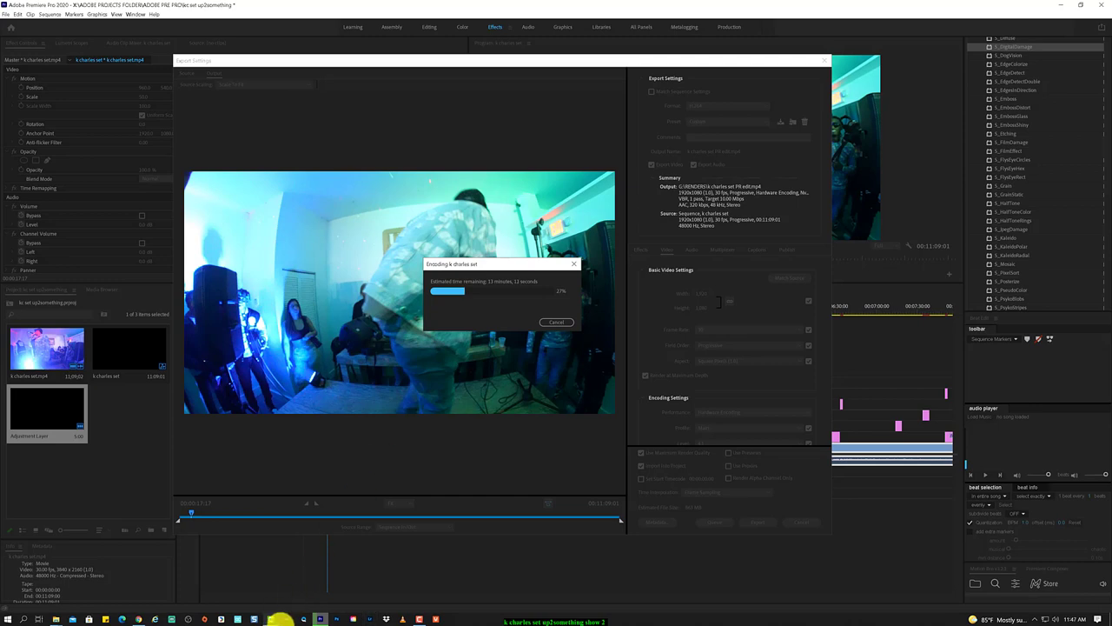
Bring the Camtasia recorder window forward and show its controls while the export runs
{"action": "left_click", "coordinate": [271, 619]}
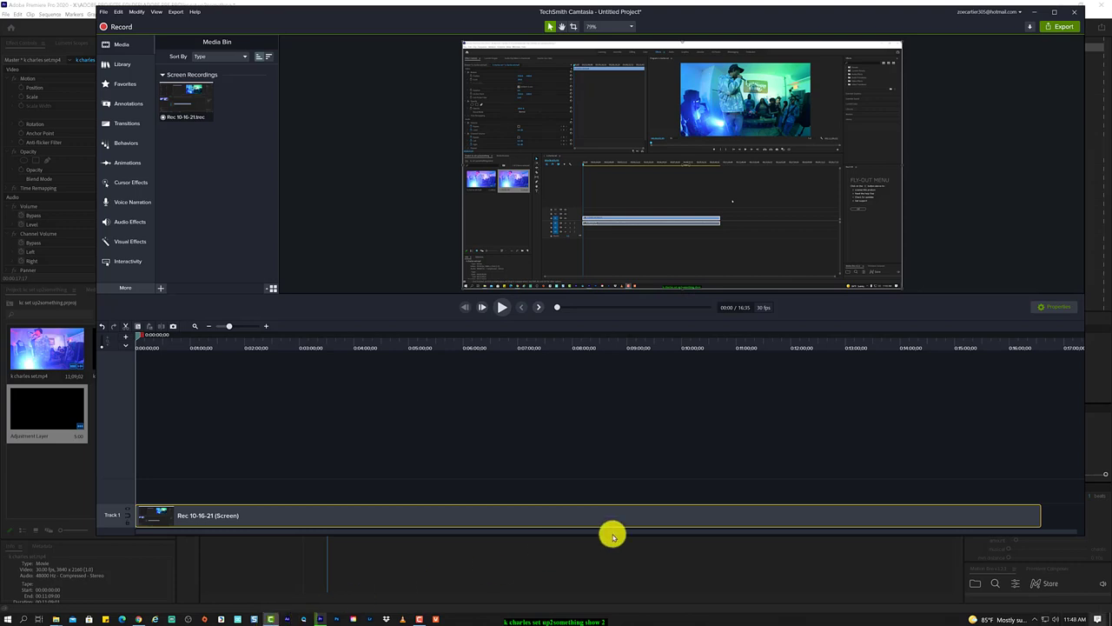
{"action": "left_click", "coordinate": [1010, 427]}
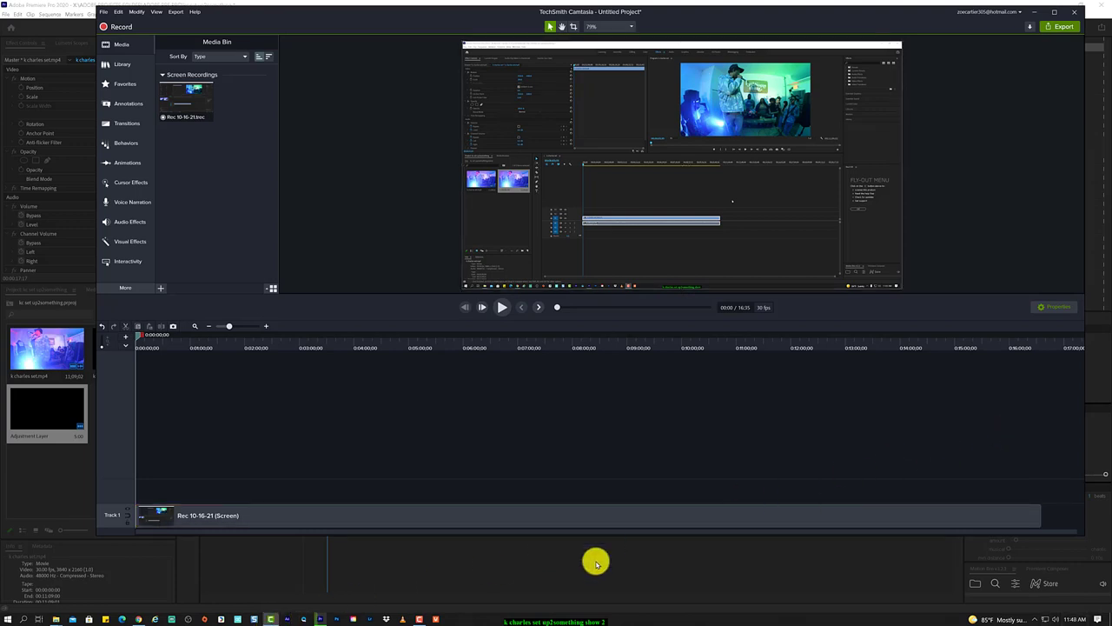
{"action": "left_click", "coordinate": [420, 619]}
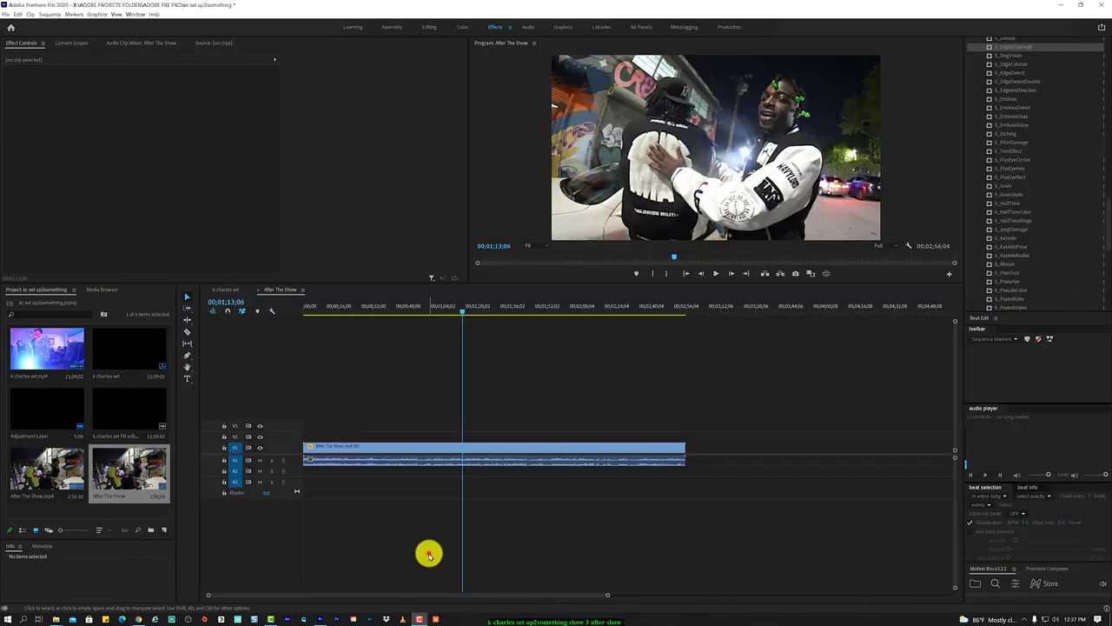
Create a new adjustment layer and place it on V2 above the clip at 01;19;24
{"action": "left_click_drag", "start_coordinate": [461, 311], "coordinate": [477, 316]}
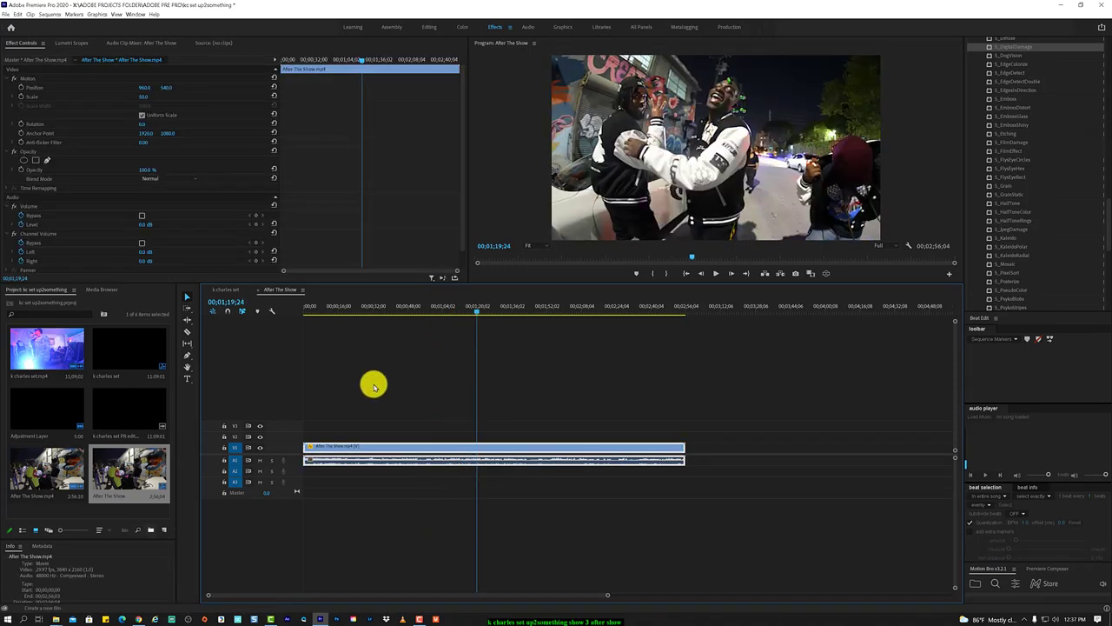
{"action": "left_click", "coordinate": [164, 530]}
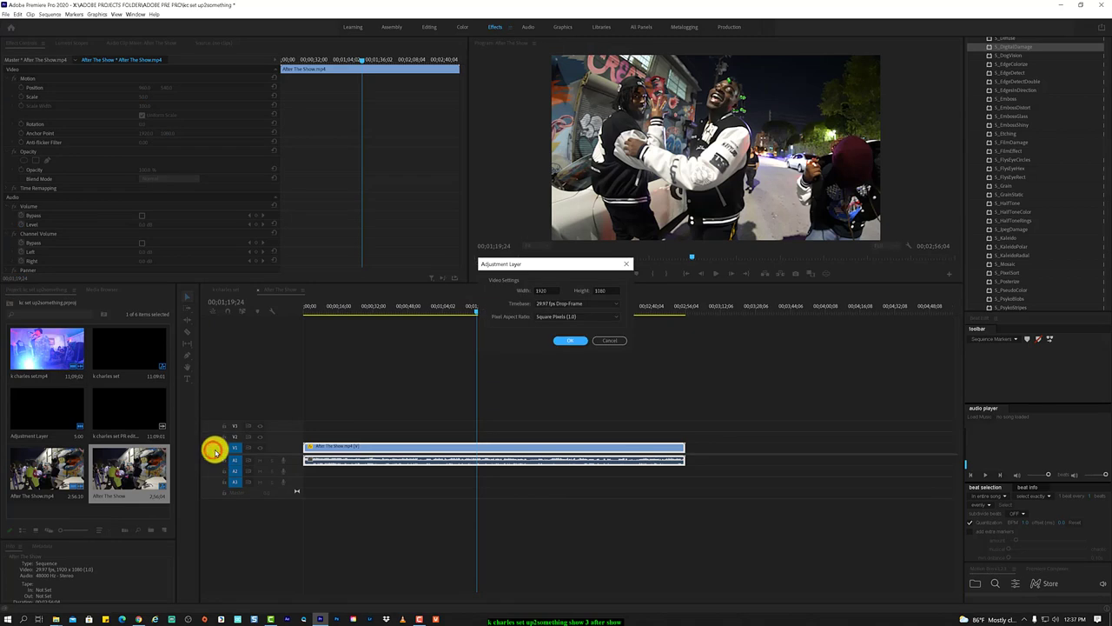
{"action": "left_click", "coordinate": [578, 345]}
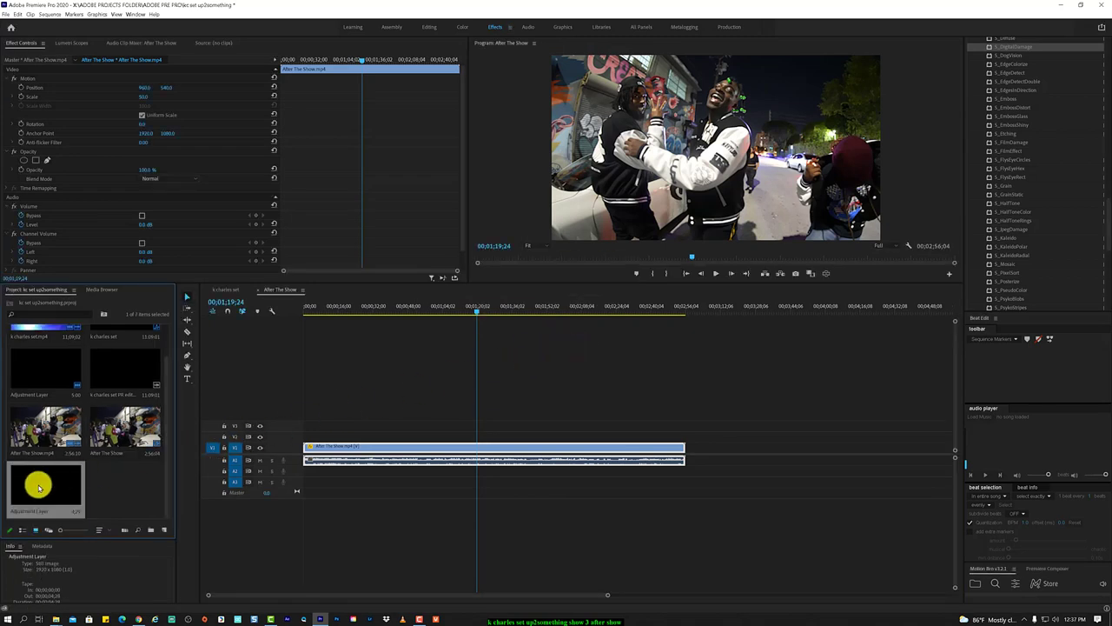
{"action": "left_click_drag", "start_coordinate": [35, 482], "coordinate": [476, 437]}
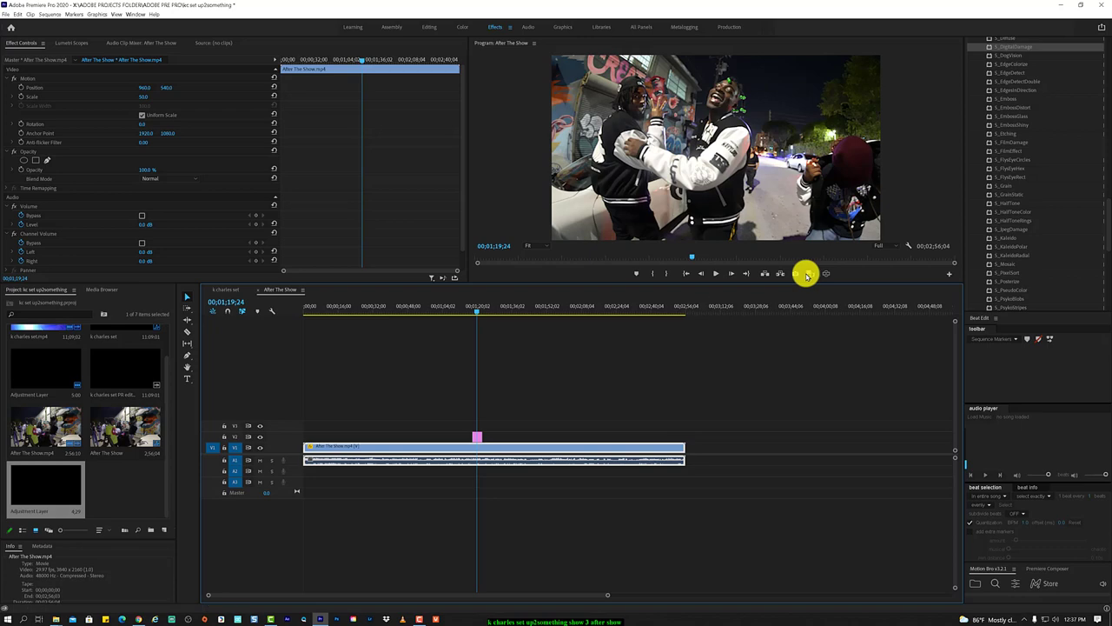
Enlarge the Program Monitor and preview S_FilmEffect on the new adjustment layer
{"action": "left_click", "coordinate": [604, 279]}
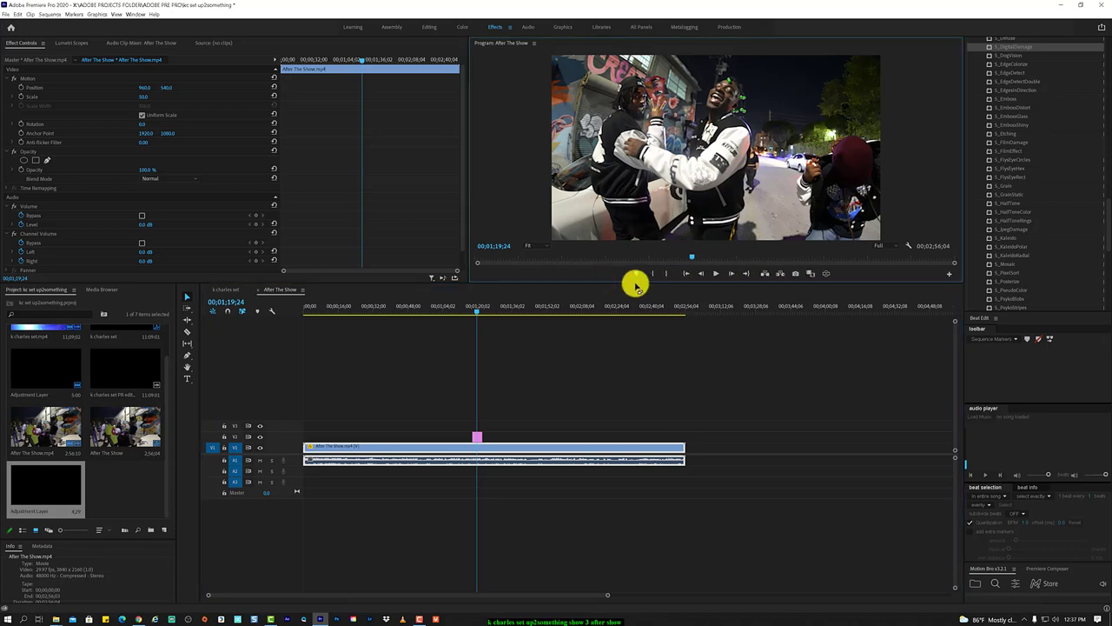
{"action": "left_click_drag", "start_coordinate": [633, 281], "coordinate": [630, 338]}
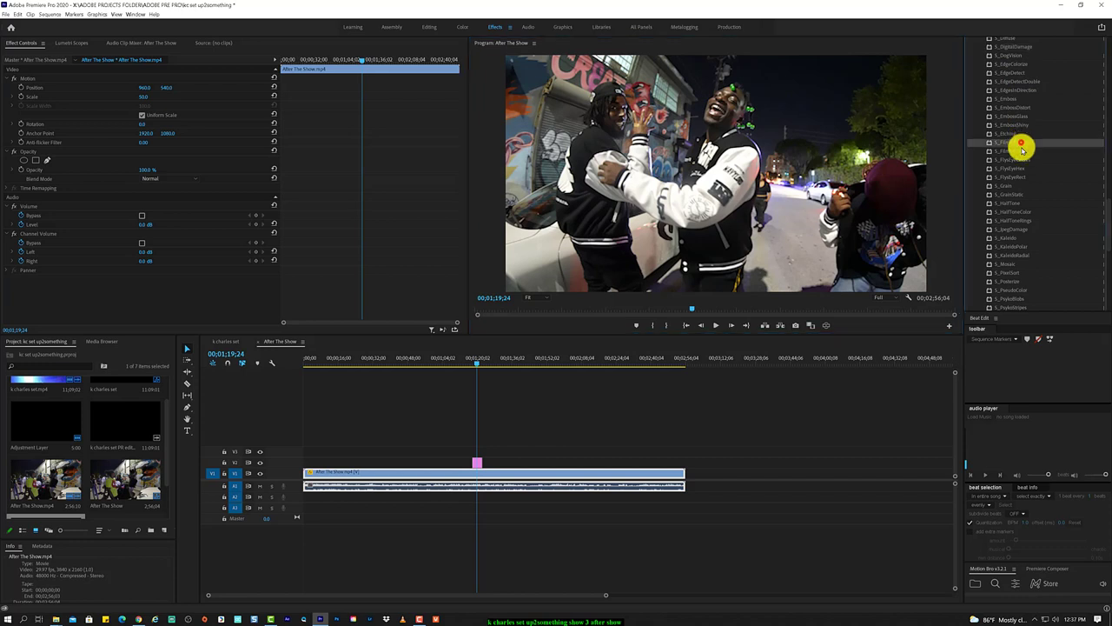
{"action": "mouse_move", "coordinate": [1031, 153]}
{"action": "left_mouse_down"}
{"action": "mouse_move", "coordinate": [478, 454]}
{"action": "mouse_move", "coordinate": [478, 466]}
{"action": "left_mouse_up"}
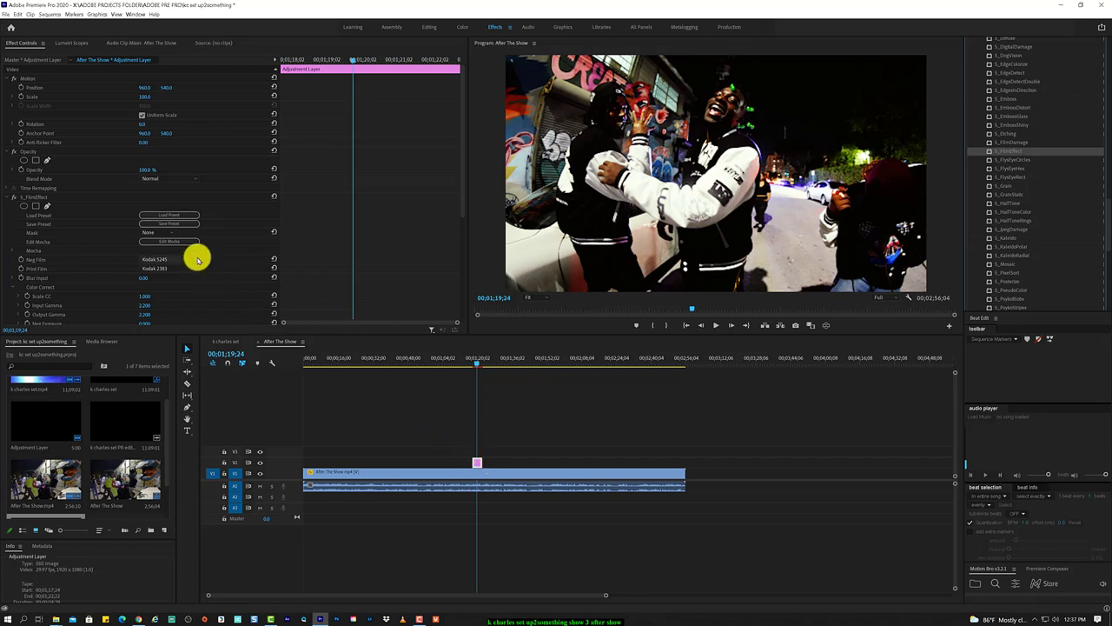
{"action": "scroll", "coordinate": [231, 285], "scroll_direction": "down", "scroll_amount": 5}
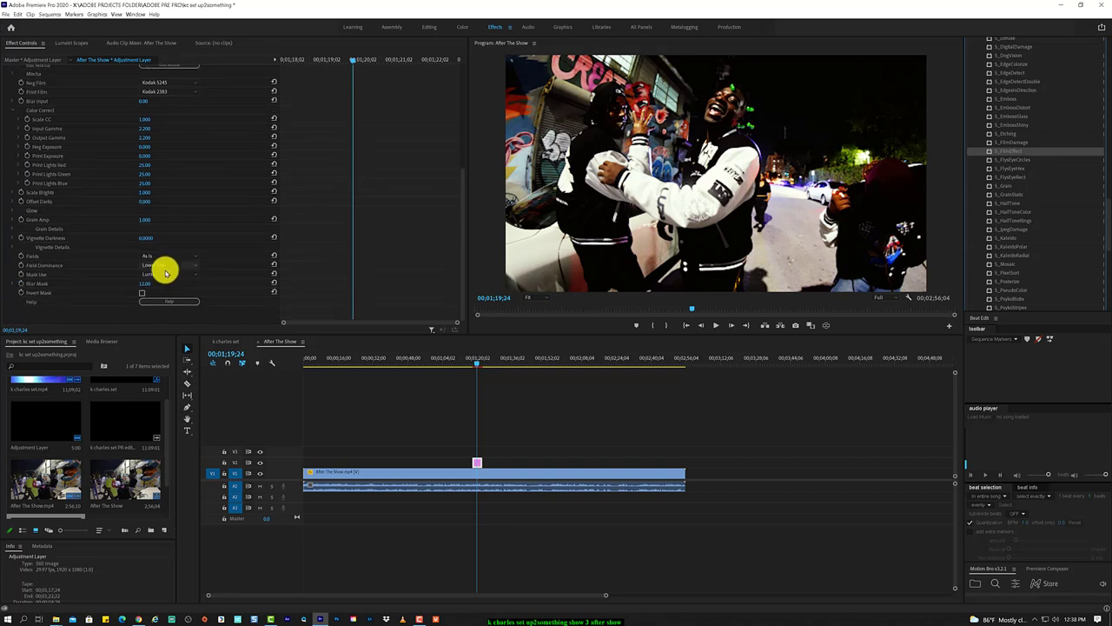
{"action": "left_click", "coordinate": [477, 366]}
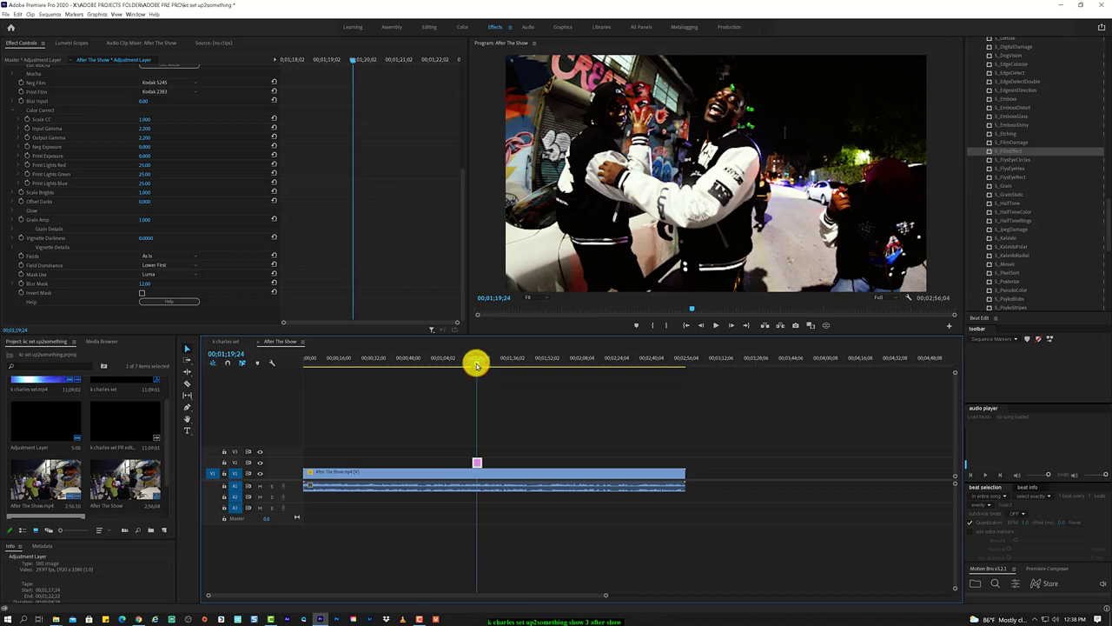
{"action": "left_click_drag", "start_coordinate": [477, 366], "coordinate": [479, 366]}
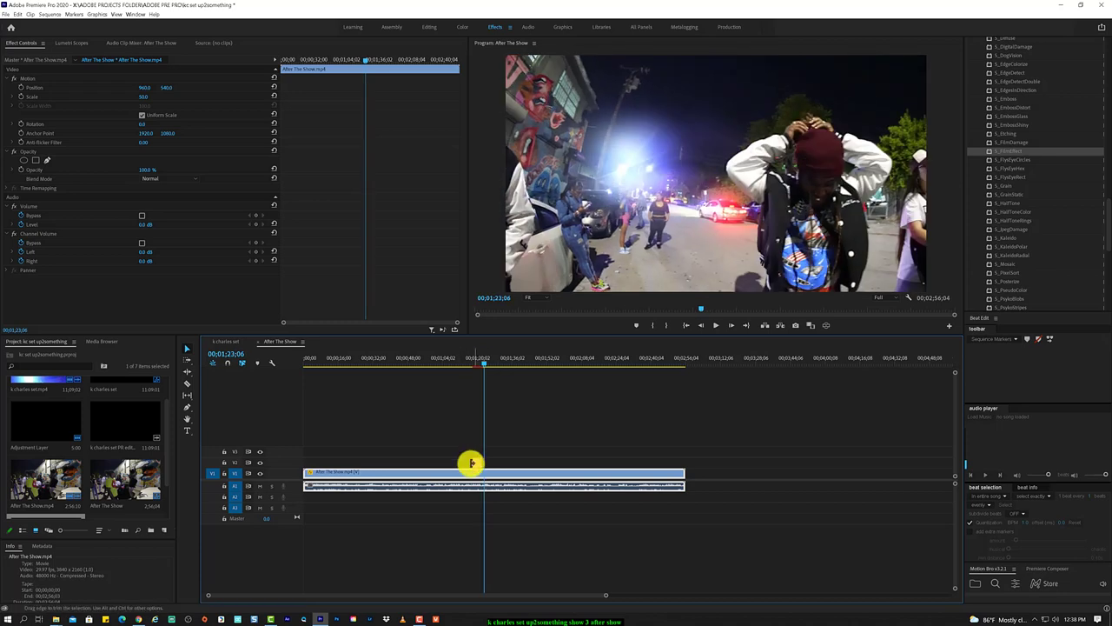
{"action": "left_click", "coordinate": [475, 365]}
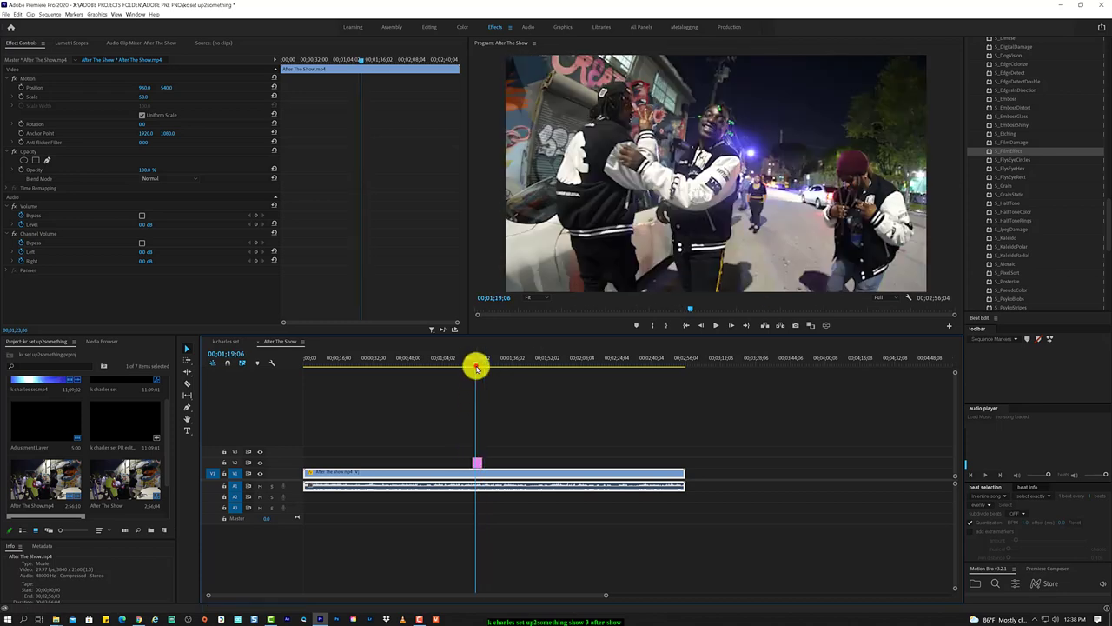
{"action": "left_click", "coordinate": [479, 466]}
Remove the film effect, try S_Cartoon on the adjustment layer, then undo it
{"action": "key", "text": "m"}
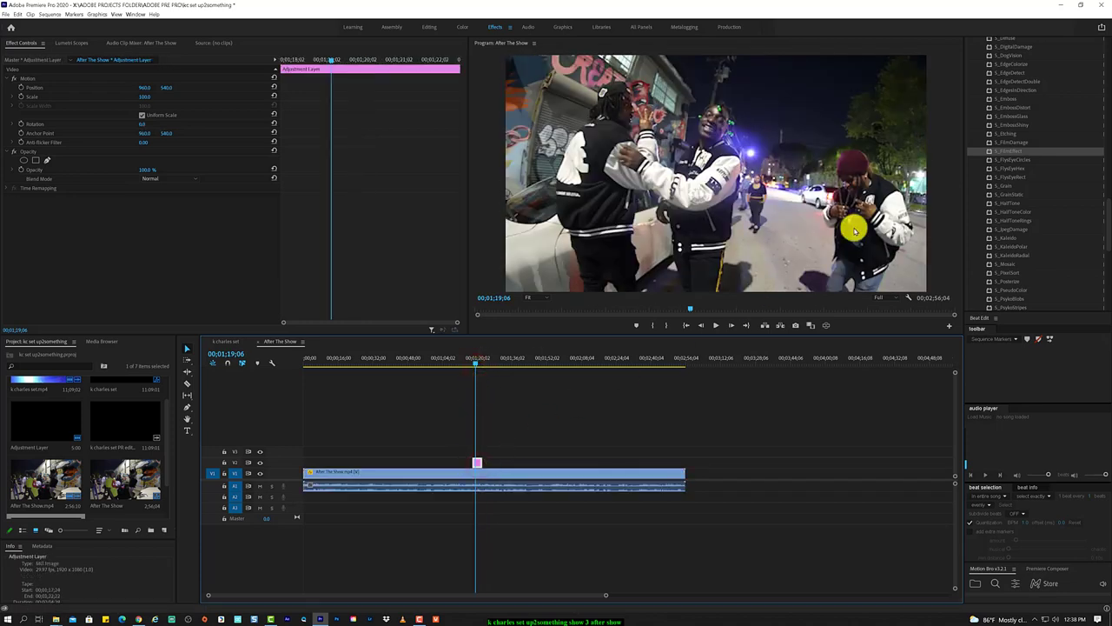
{"action": "scroll", "coordinate": [1029, 120], "scroll_direction": "down", "scroll_amount": 1}
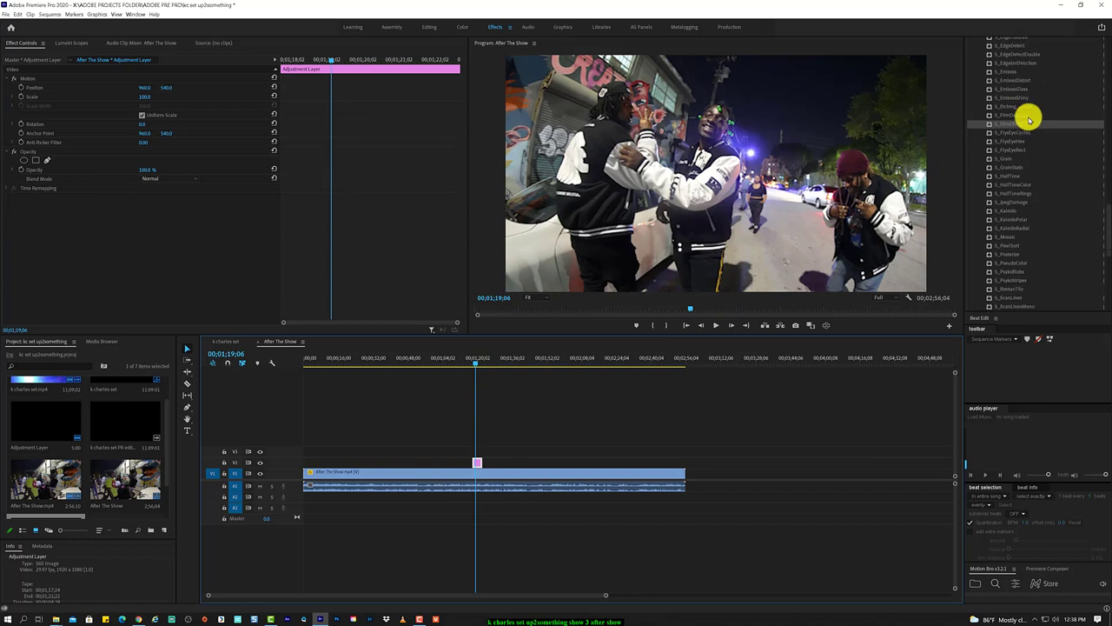
{"action": "scroll", "coordinate": [1015, 196], "scroll_direction": "up", "scroll_amount": 4}
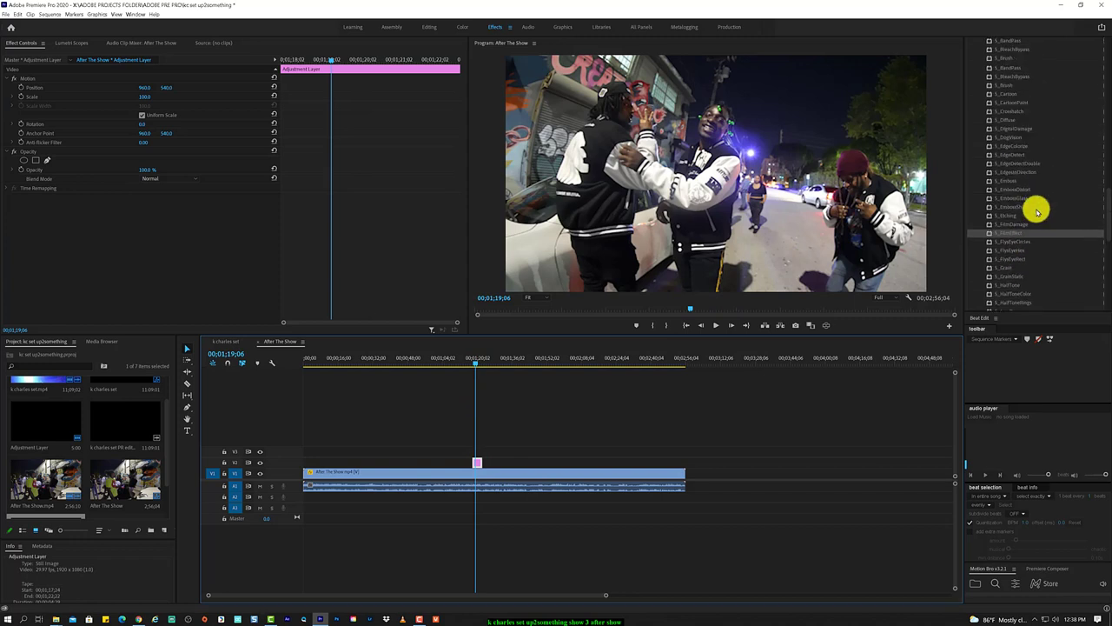
{"action": "scroll", "coordinate": [1036, 212], "scroll_direction": "up", "scroll_amount": 1}
{"action": "left_click", "coordinate": [1014, 94]}
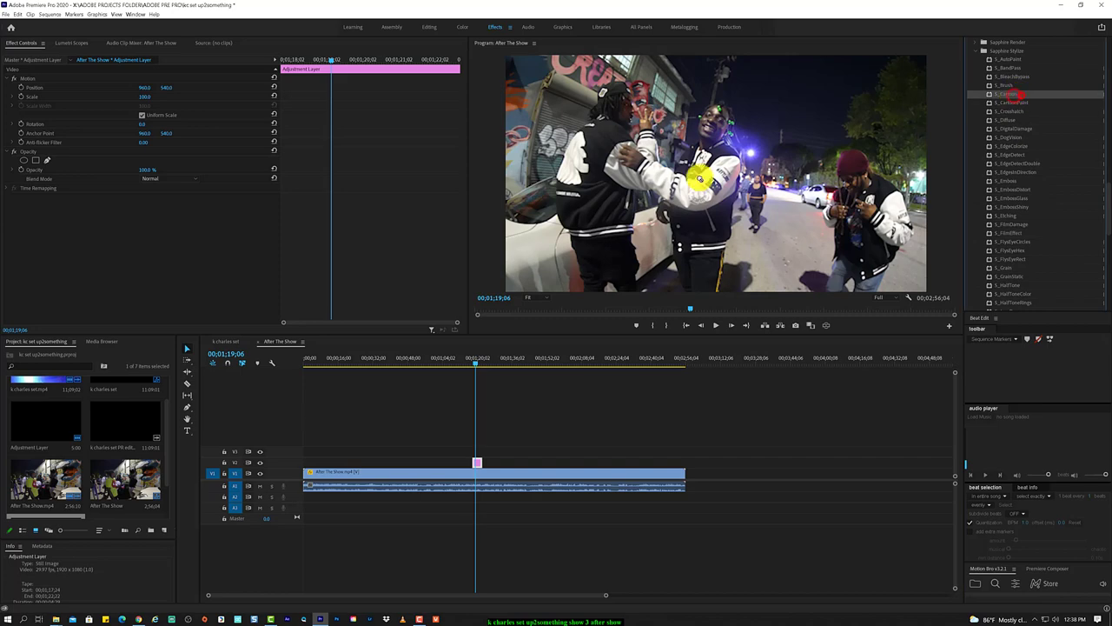
{"action": "left_click_drag", "start_coordinate": [700, 178], "coordinate": [480, 468]}
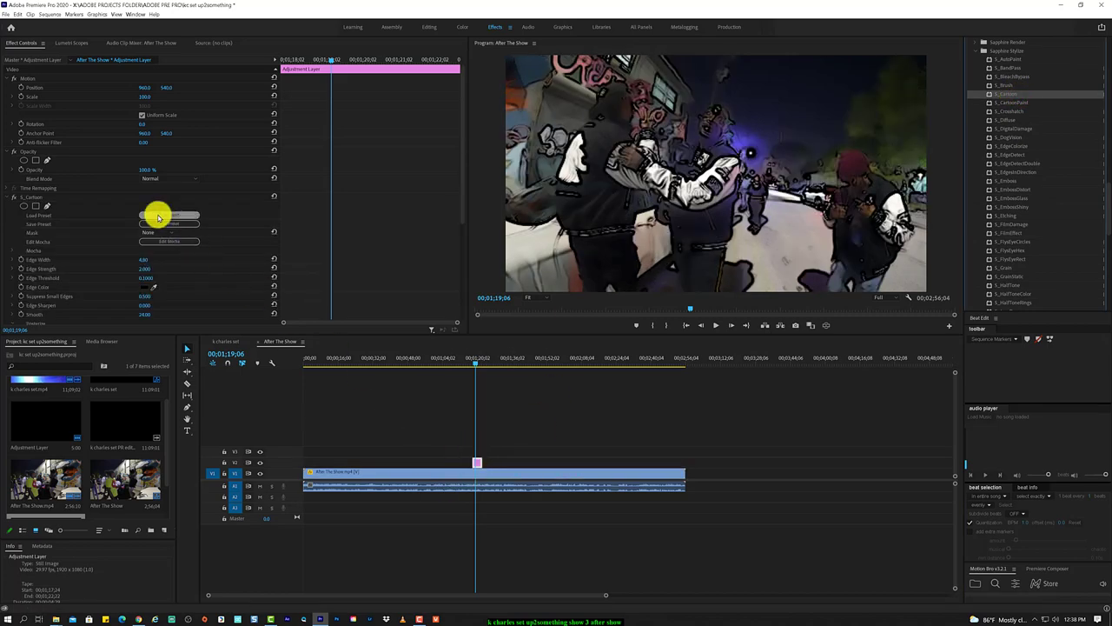
{"action": "key", "text": "ctrl+z"}
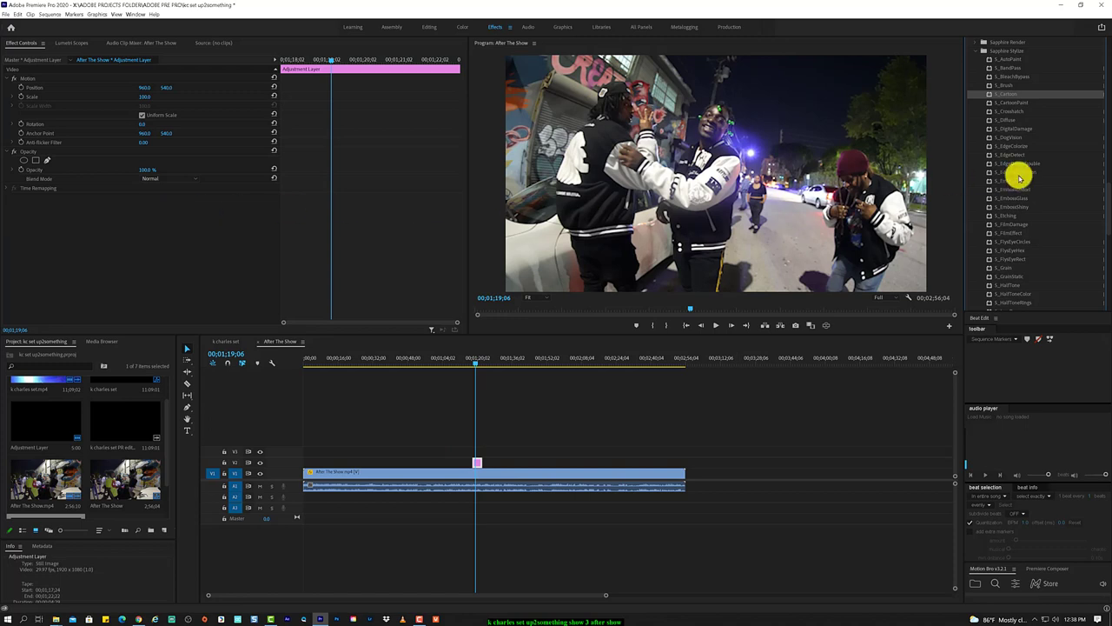
Find S_TVDamage among the Sapphire effects and apply it to the adjustment layer
{"action": "left_click", "coordinate": [1017, 127]}
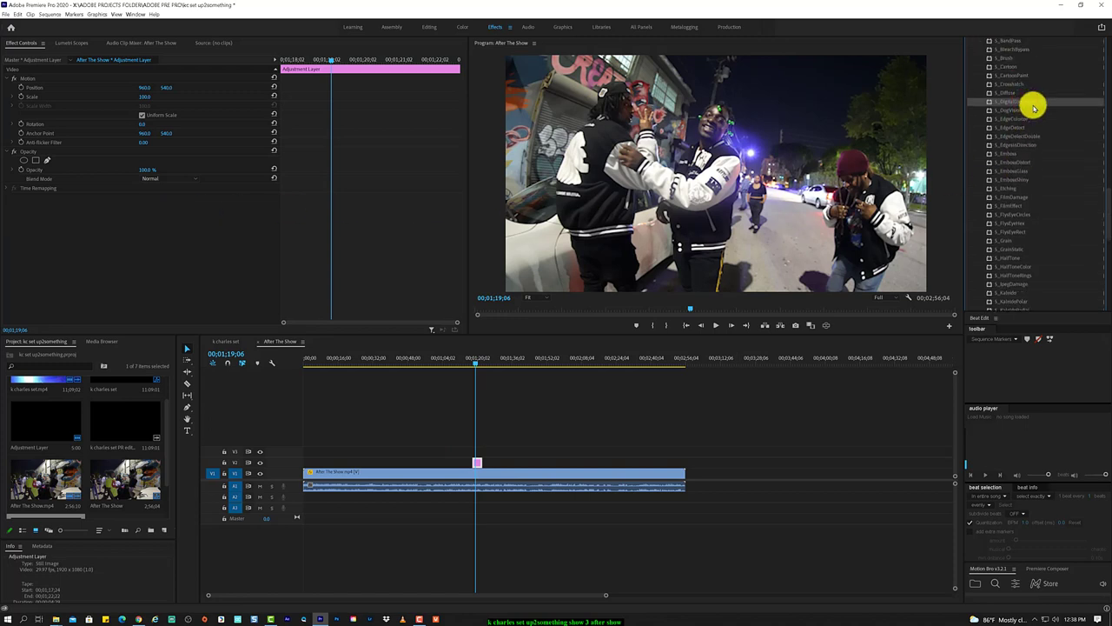
{"action": "mouse_move", "coordinate": [1107, 223]}
{"action": "left_mouse_down"}
{"action": "mouse_move", "coordinate": [1106, 264]}
{"action": "mouse_move", "coordinate": [994, 261]}
{"action": "left_mouse_up"}
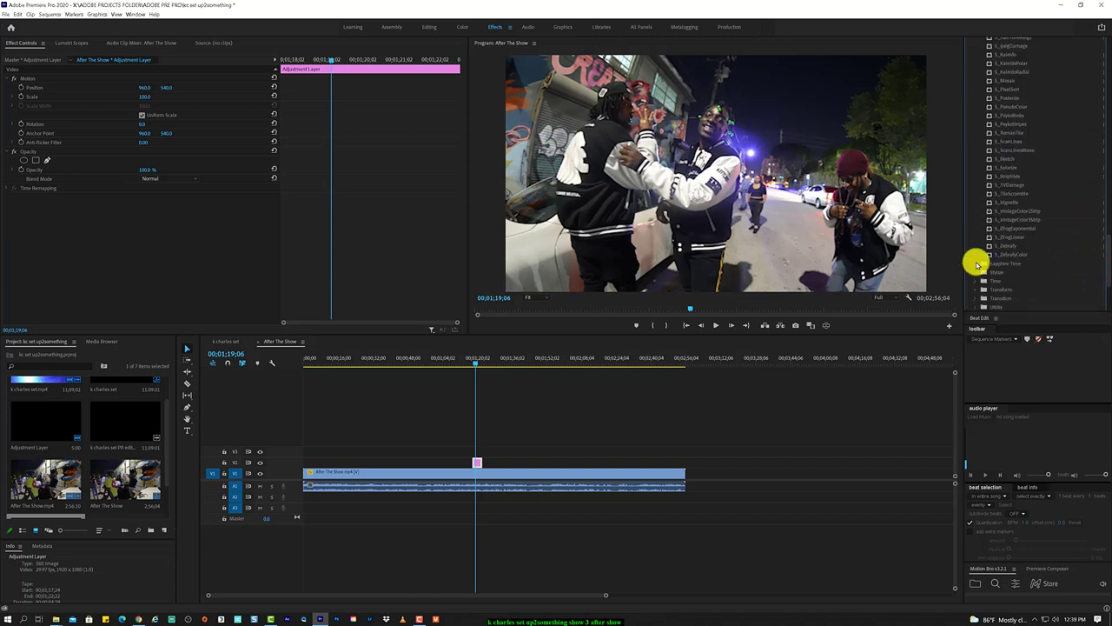
{"action": "left_click", "coordinate": [977, 262]}
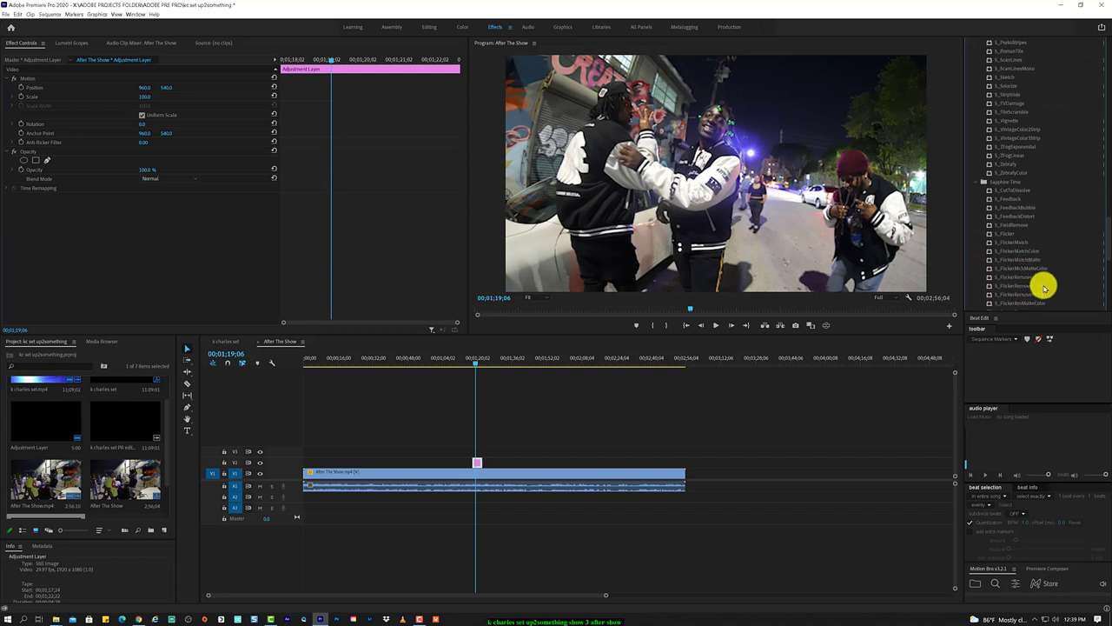
{"action": "scroll", "coordinate": [1043, 286], "scroll_direction": "down", "scroll_amount": 2}
{"action": "scroll", "coordinate": [1044, 287], "scroll_direction": "down", "scroll_amount": 3}
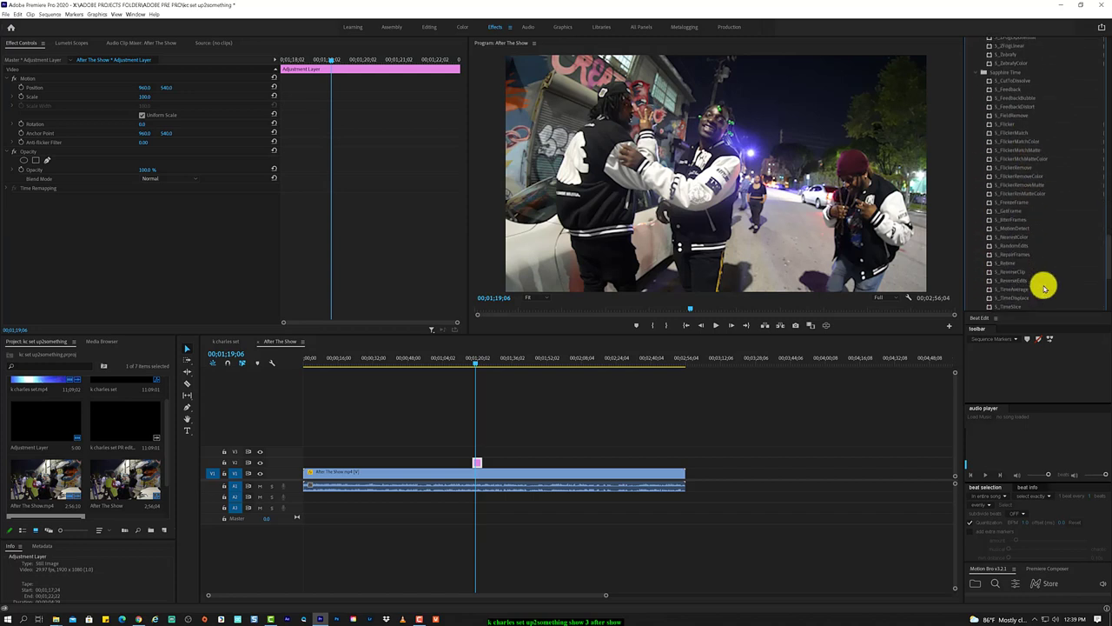
{"action": "left_click", "coordinate": [979, 126]}
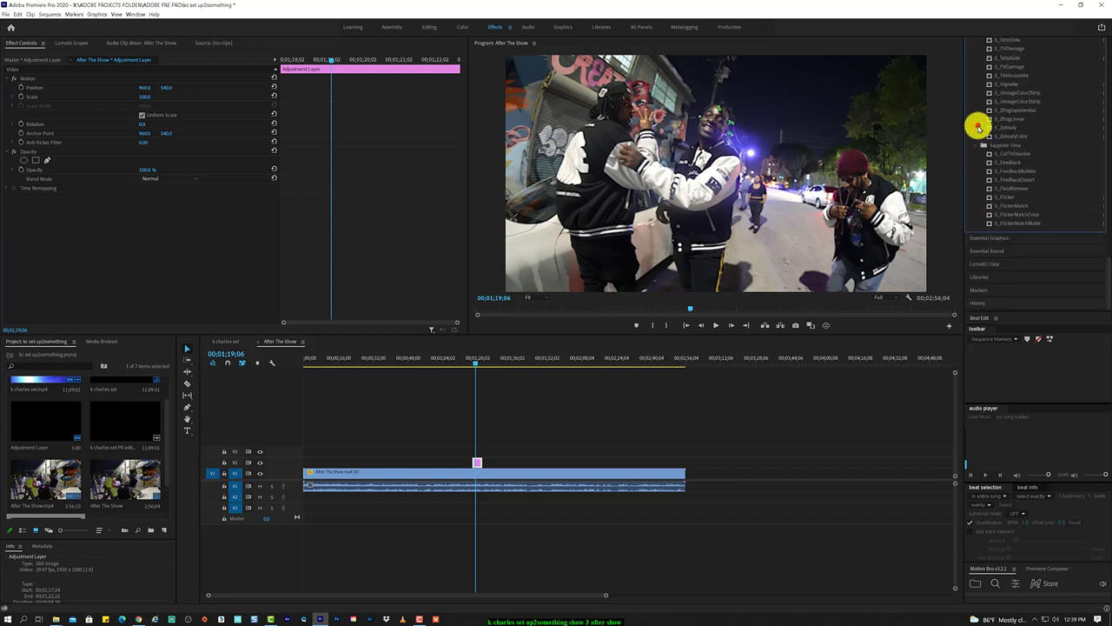
{"action": "left_click_drag", "start_coordinate": [1105, 263], "coordinate": [1108, 186]}
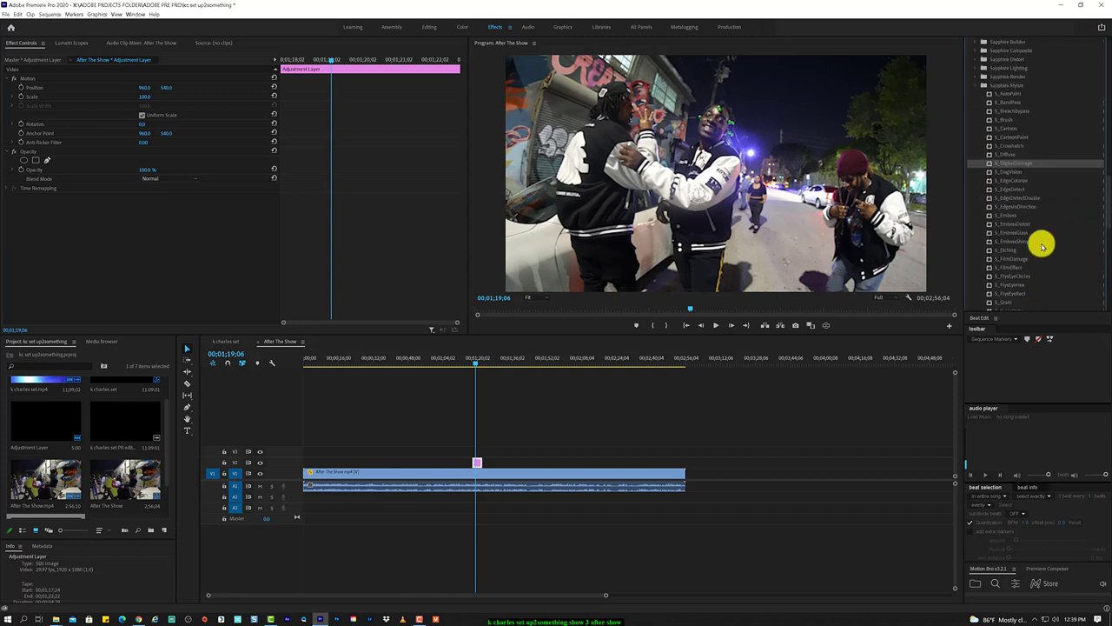
{"action": "left_click_drag", "start_coordinate": [1107, 191], "coordinate": [1106, 244]}
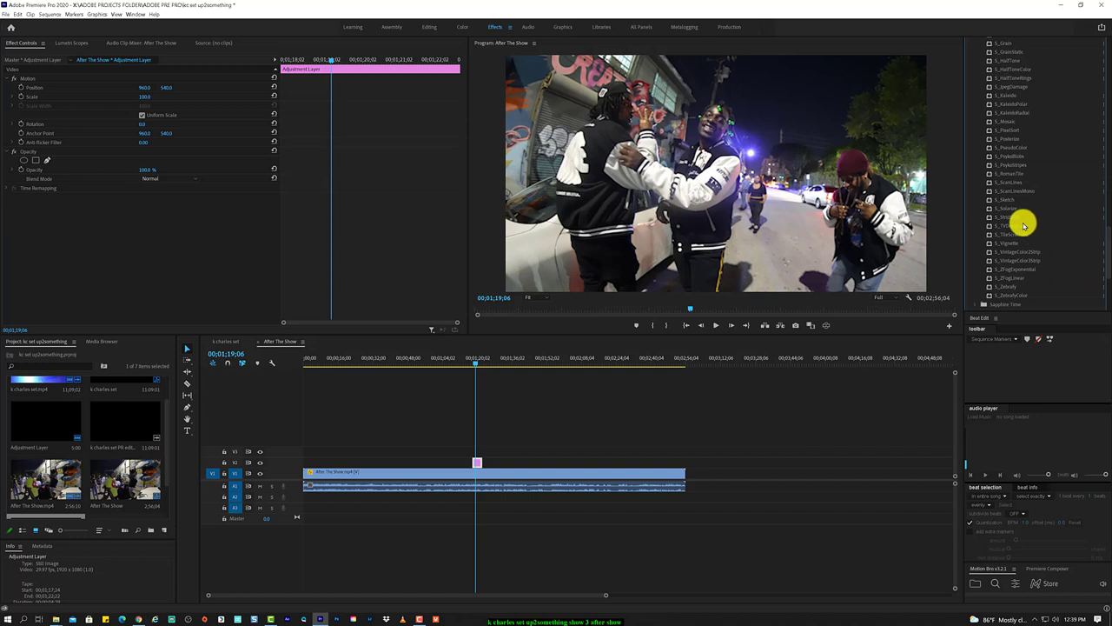
{"action": "left_click_drag", "start_coordinate": [1036, 222], "coordinate": [478, 456]}
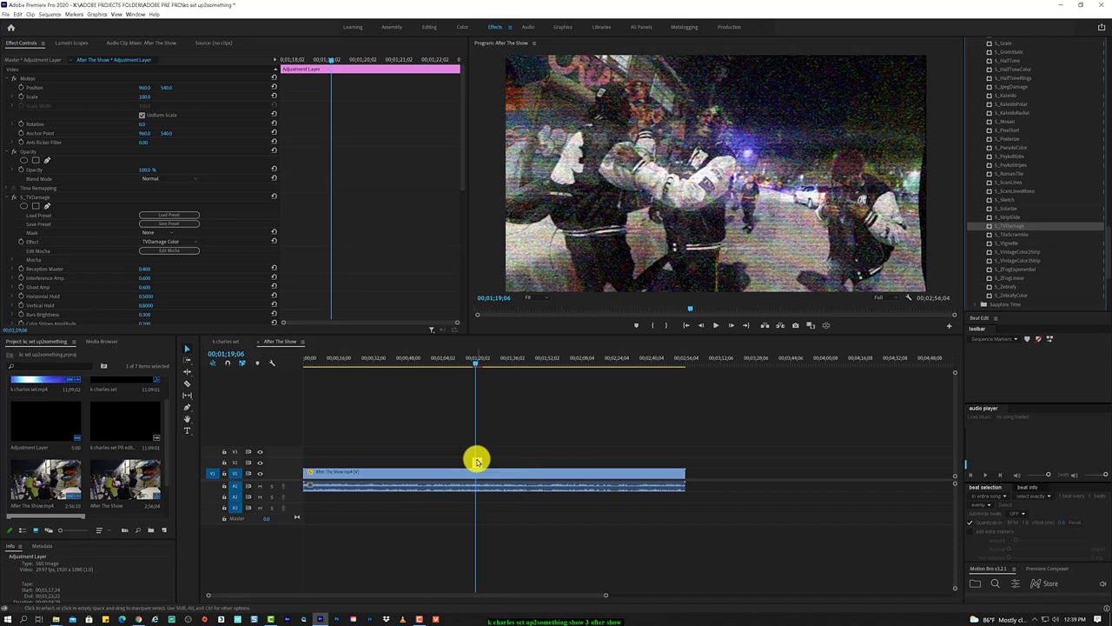
Move the TV-damage layer to the start of V2 and trim it to about two seconds
{"action": "key", "text": "="}
{"action": "left_click_drag", "start_coordinate": [479, 458], "coordinate": [430, 461]}
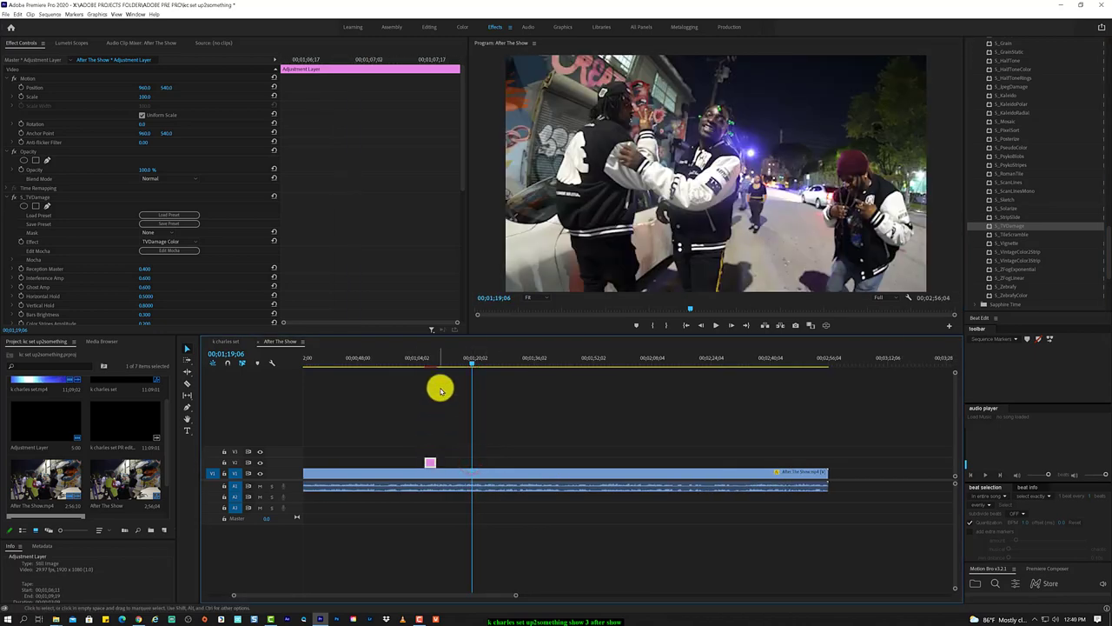
{"action": "scroll", "coordinate": [440, 390], "scroll_direction": "up", "scroll_amount": 3}
{"action": "left_click", "coordinate": [551, 464]}
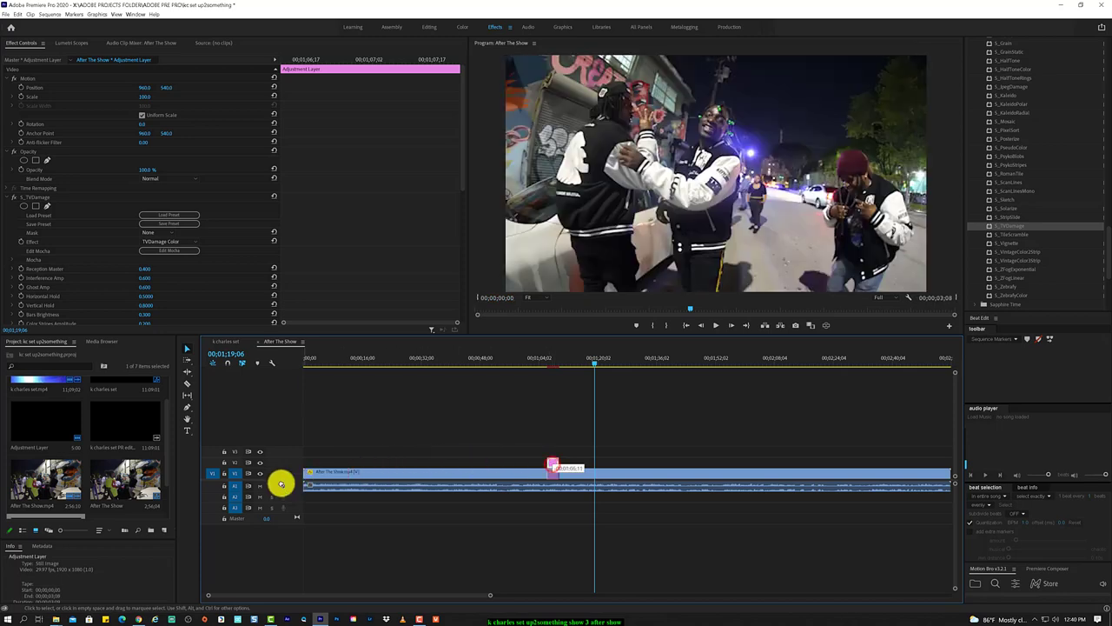
{"action": "left_click_drag", "start_coordinate": [281, 484], "coordinate": [309, 461]}
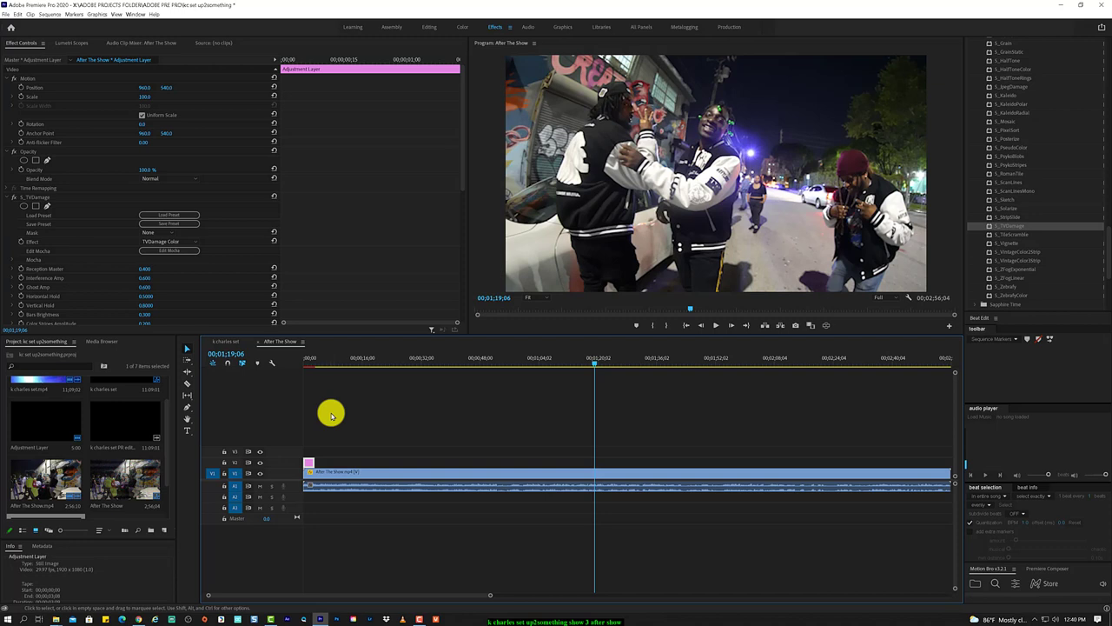
{"action": "left_click_drag", "start_coordinate": [316, 459], "coordinate": [310, 459]}
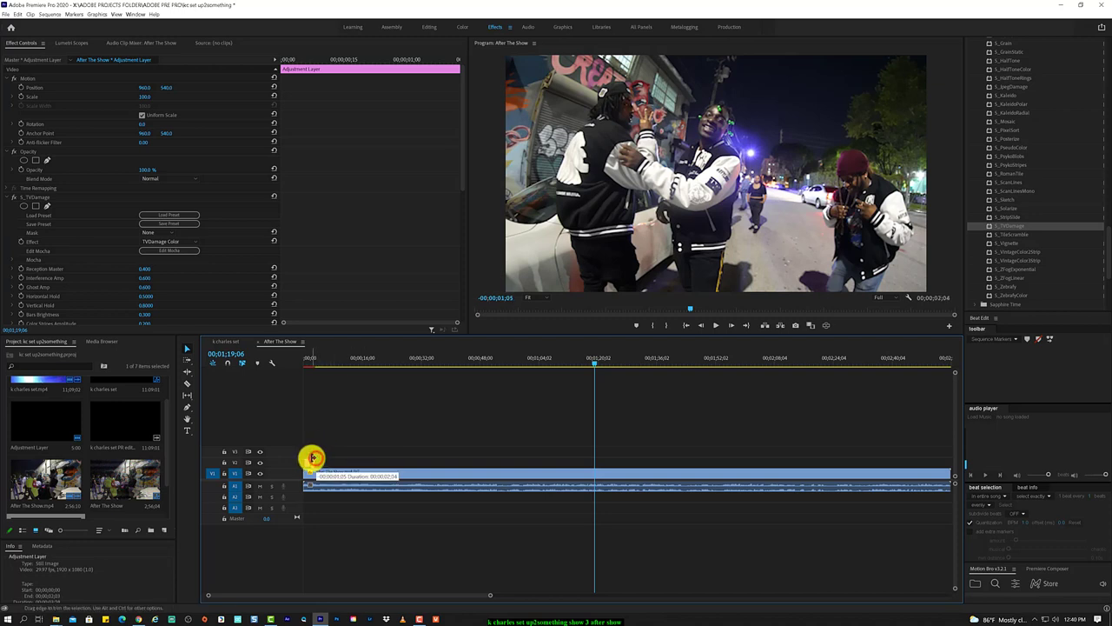
{"action": "left_click_drag", "start_coordinate": [323, 357], "coordinate": [334, 360]}
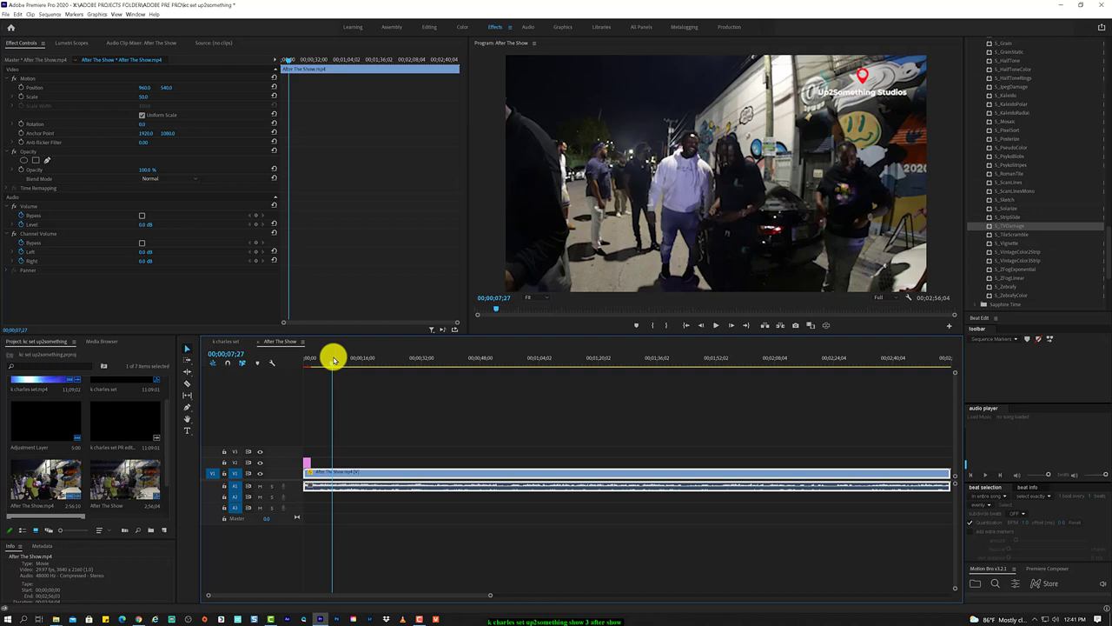
{"action": "left_click", "coordinate": [331, 366]}
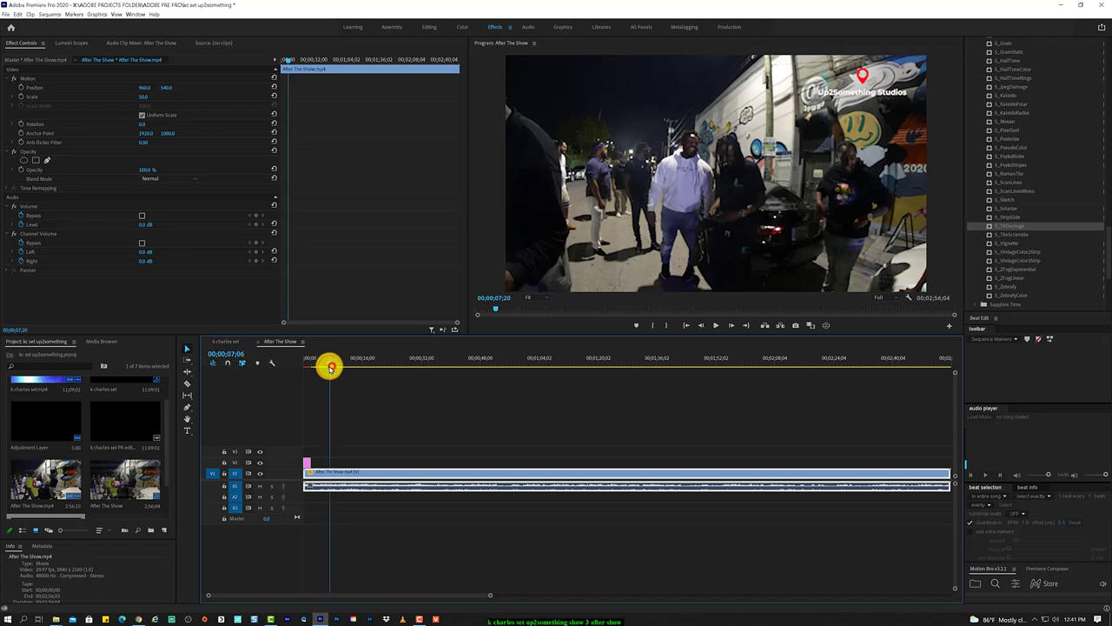
{"action": "left_click_drag", "start_coordinate": [331, 366], "coordinate": [307, 367]}
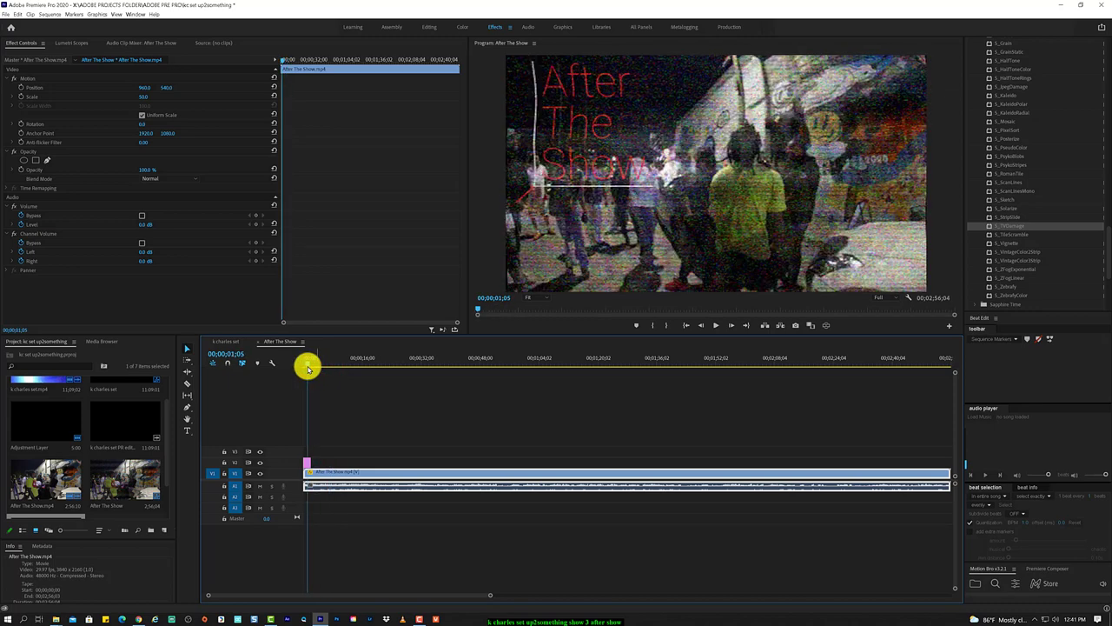
{"action": "left_click_drag", "start_coordinate": [308, 368], "coordinate": [364, 366]}
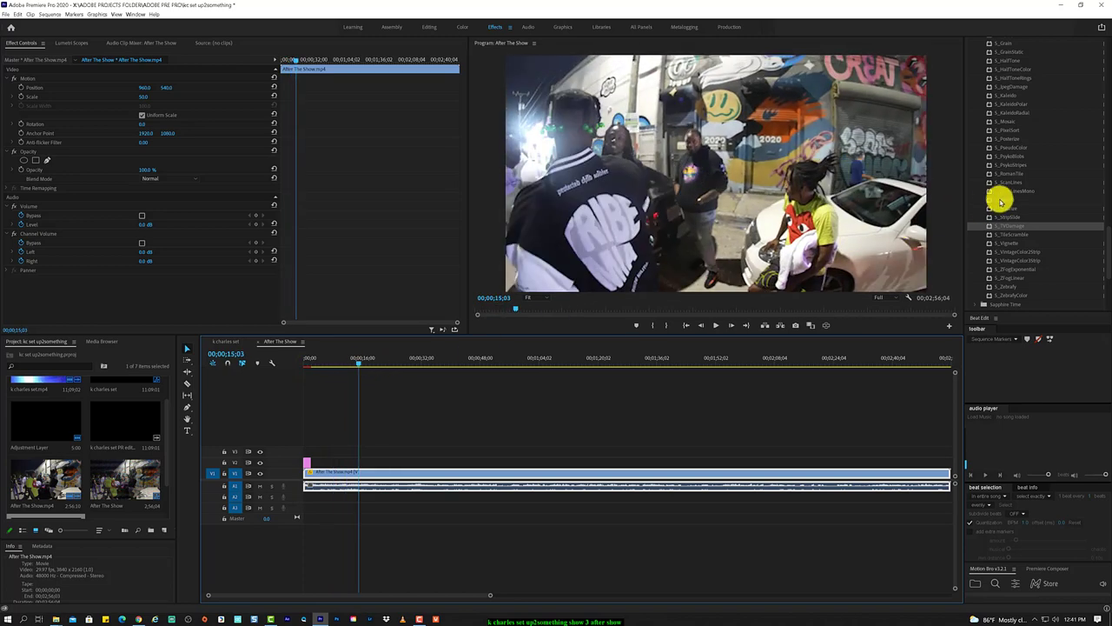
{"action": "left_click", "coordinate": [1011, 201]}
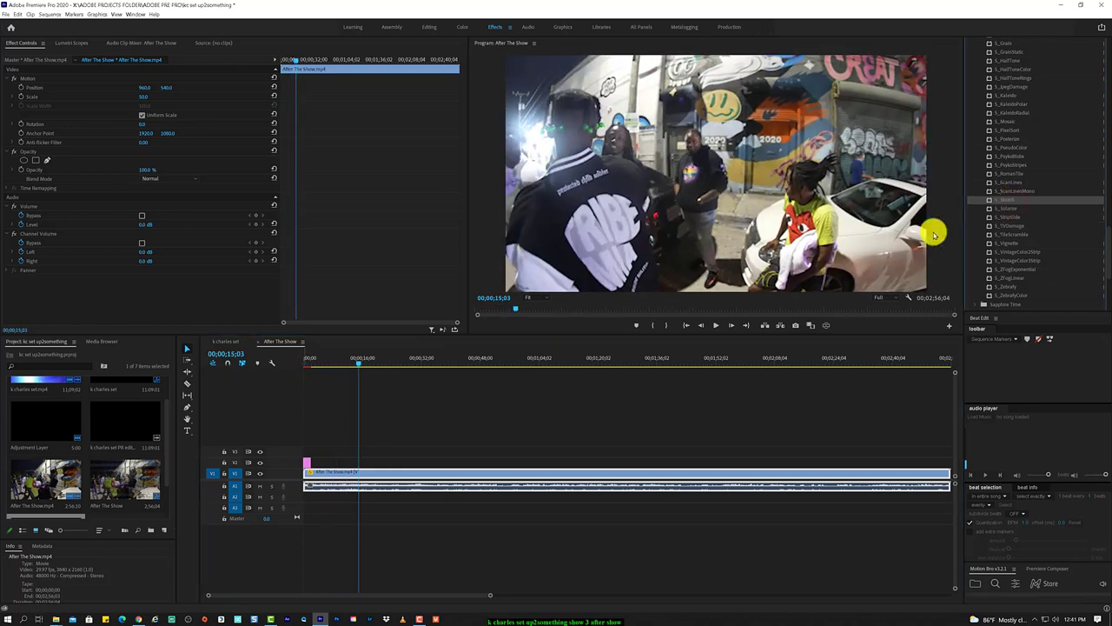
{"action": "left_click", "coordinate": [306, 456]}
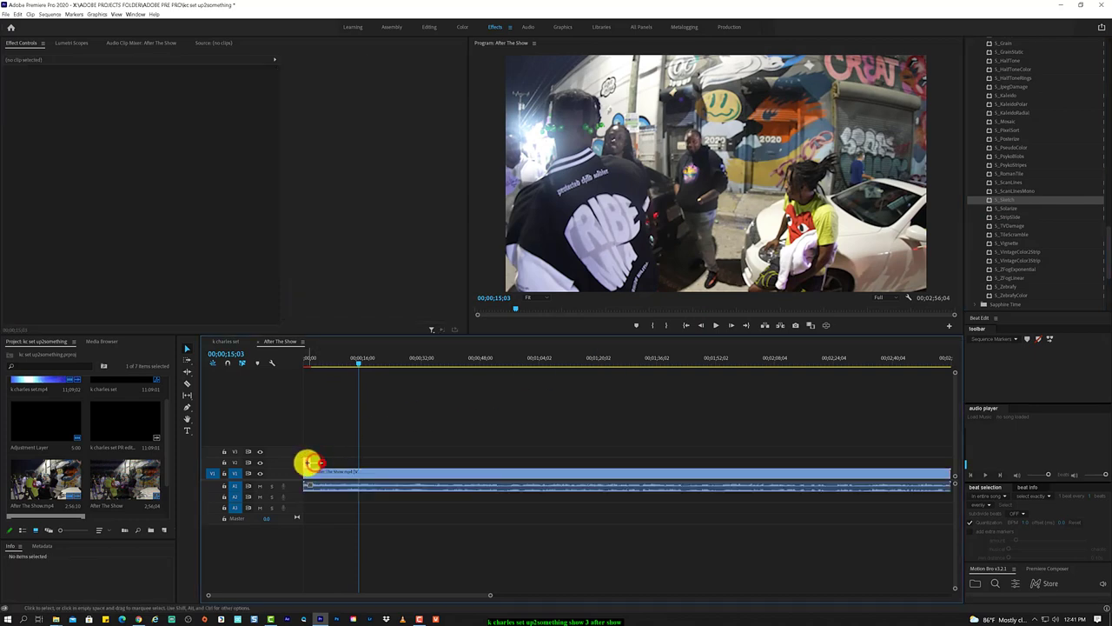
{"action": "left_click", "coordinate": [307, 461]}
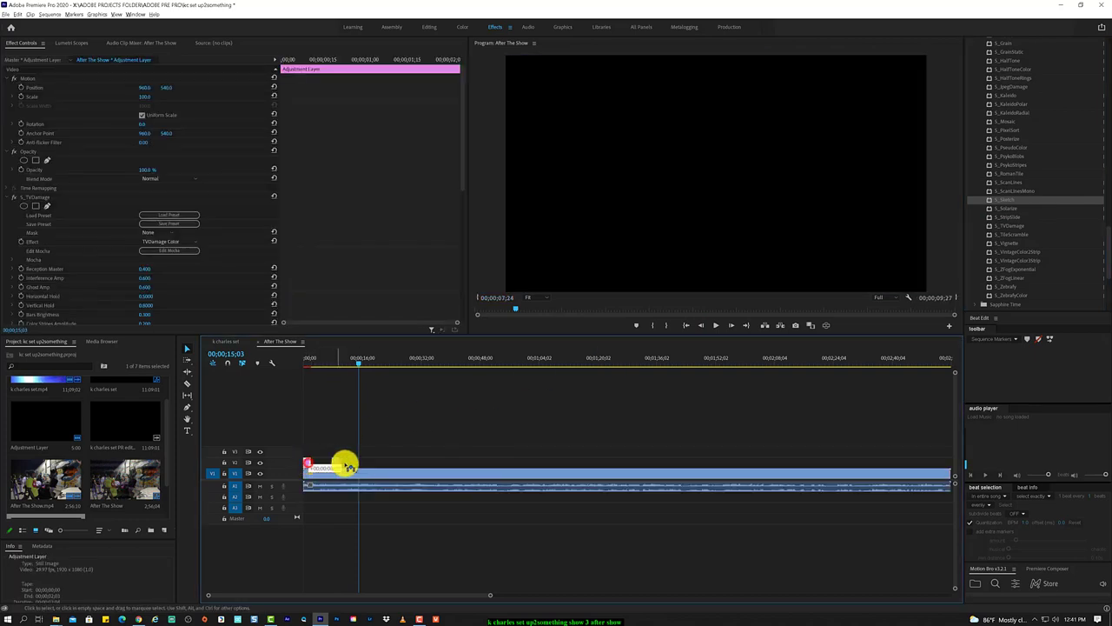
{"action": "mouse_move", "coordinate": [307, 465]}
{"action": "left_mouse_down"}
{"action": "mouse_move", "coordinate": [365, 461]}
{"action": "mouse_move", "coordinate": [300, 462]}
{"action": "left_mouse_up"}
{"action": "left_click", "coordinate": [586, 349]}
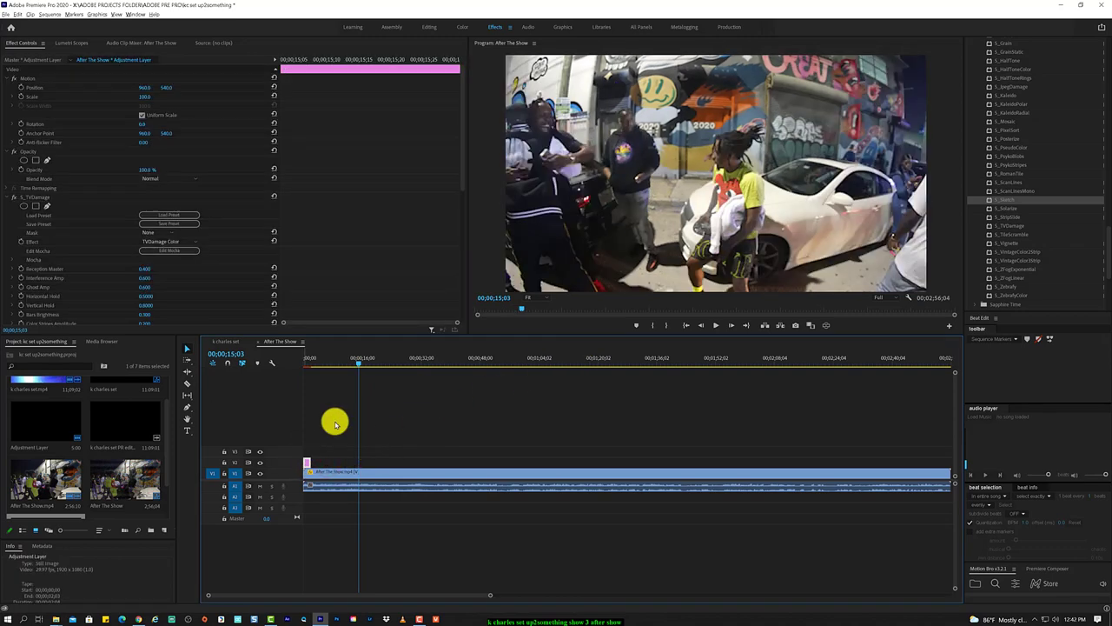
{"action": "key", "text": "ctrl+v"}
Alt-drag glitch layer copies to the 15-second mark and about 29 seconds later
{"action": "key", "text": "ctrl+z"}
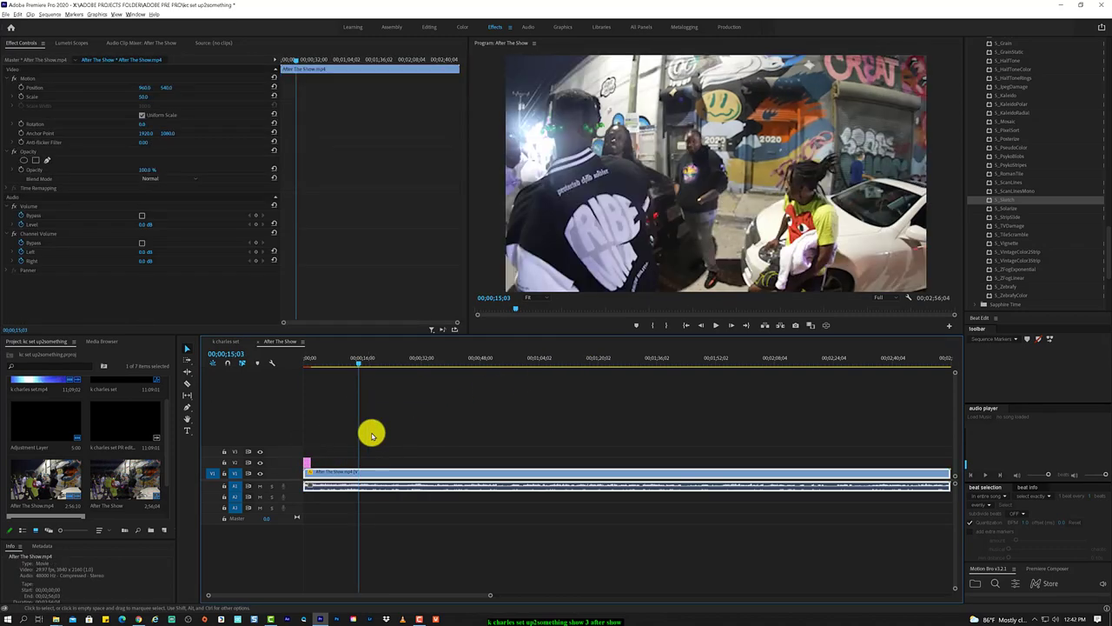
{"action": "left_click", "coordinate": [307, 462]}
{"action": "left_click_drag", "start_coordinate": [311, 462], "coordinate": [360, 462]}
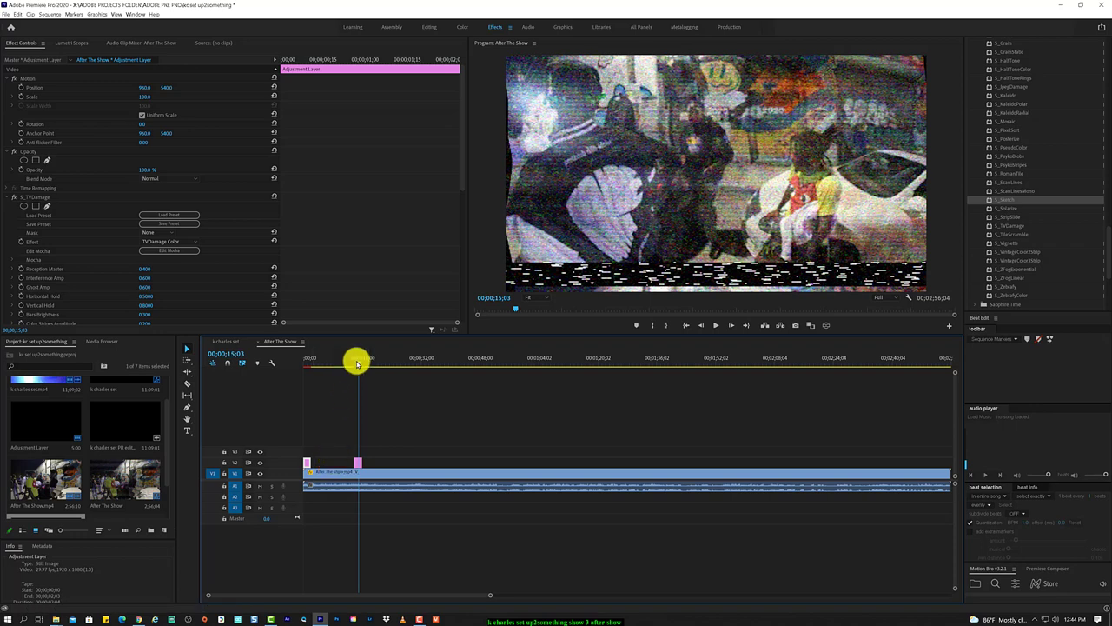
{"action": "left_click_drag", "start_coordinate": [356, 362], "coordinate": [355, 363]}
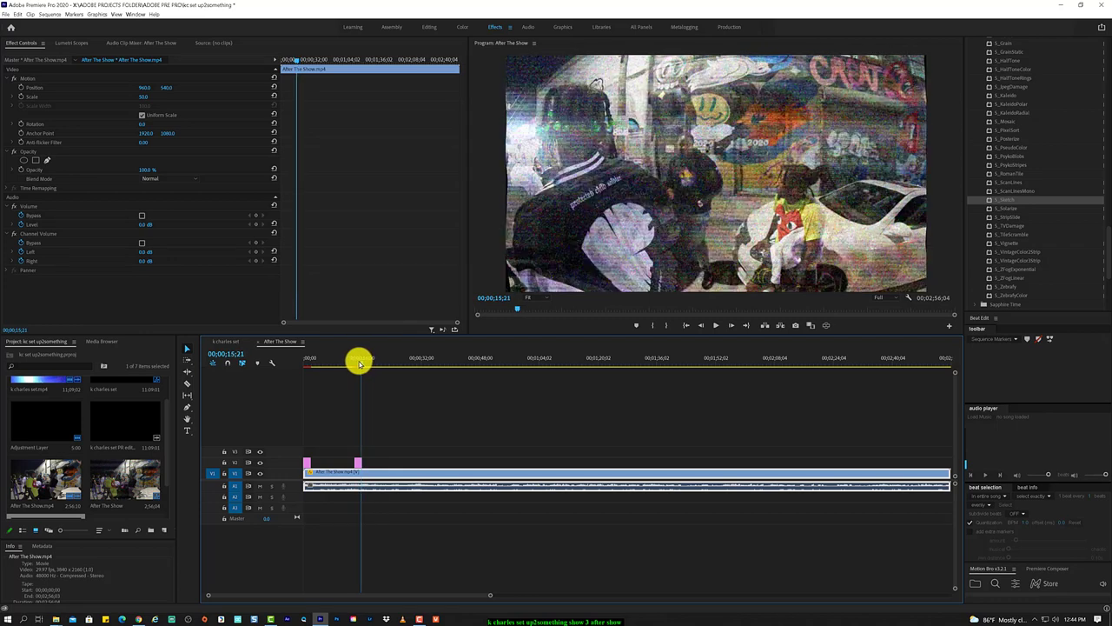
{"action": "left_click", "coordinate": [358, 459]}
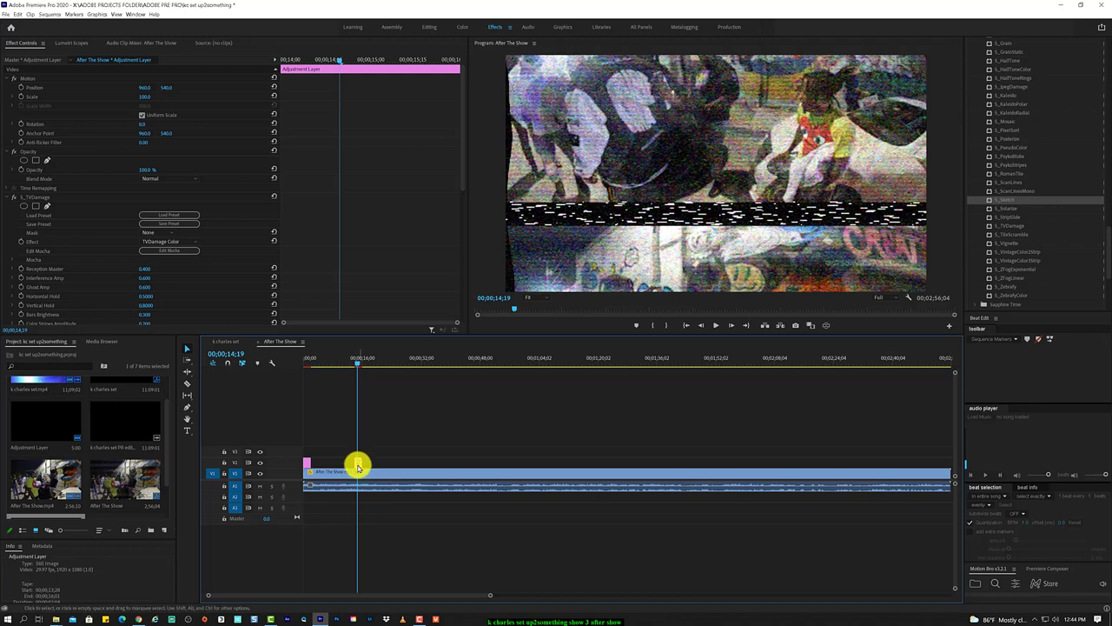
{"action": "mouse_move", "coordinate": [358, 468]}
{"action": "left_mouse_down"}
{"action": "mouse_move", "coordinate": [458, 451]}
{"action": "mouse_move", "coordinate": [478, 466]}
{"action": "mouse_move", "coordinate": [569, 465]}
{"action": "left_mouse_up"}
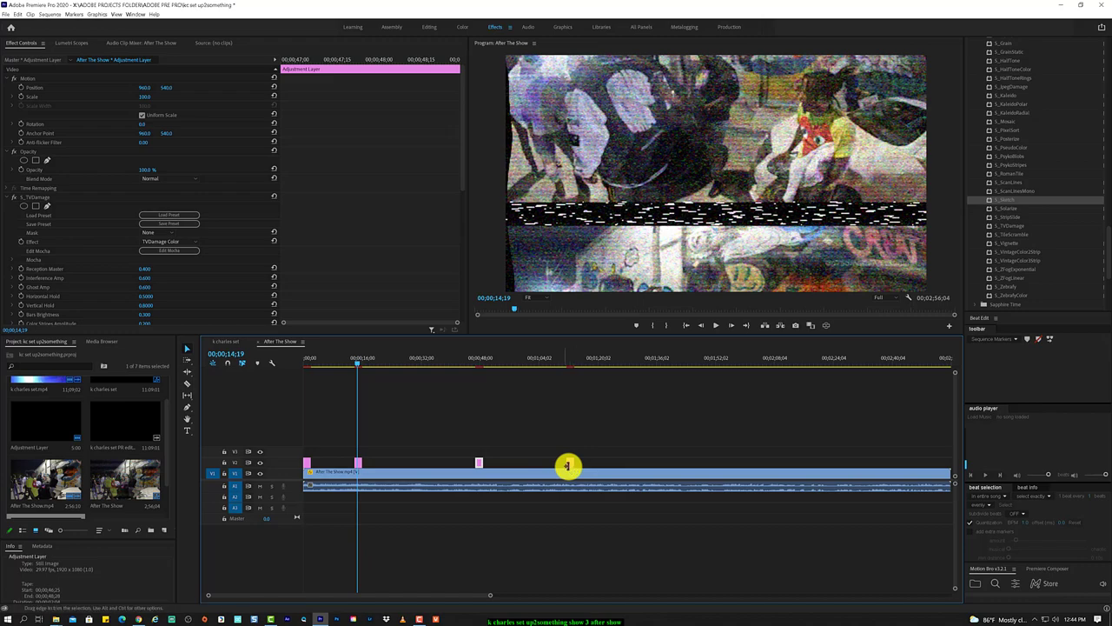
Play back and shift the third glitch layer earlier, near 31 seconds
{"action": "key", "text": "space"}
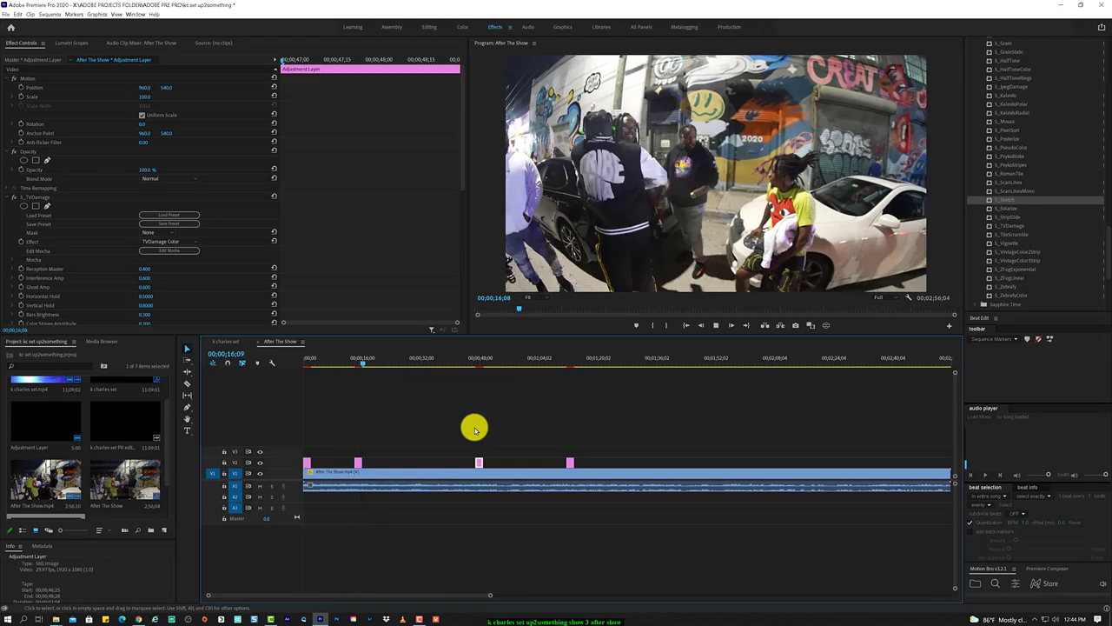
{"action": "left_click", "coordinate": [576, 461]}
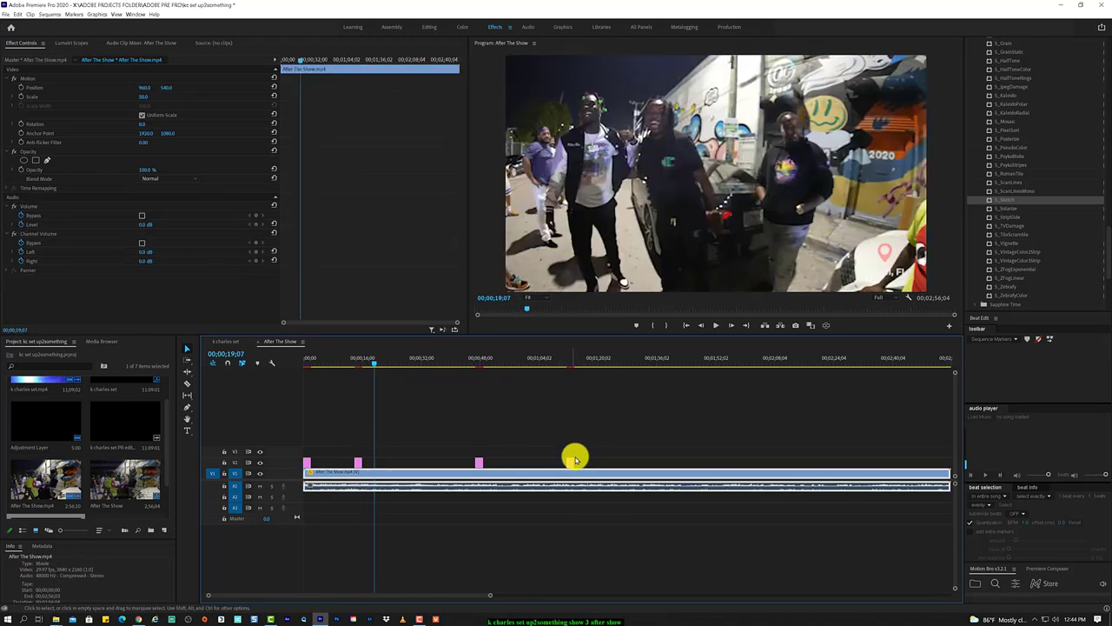
{"action": "key", "text": "space"}
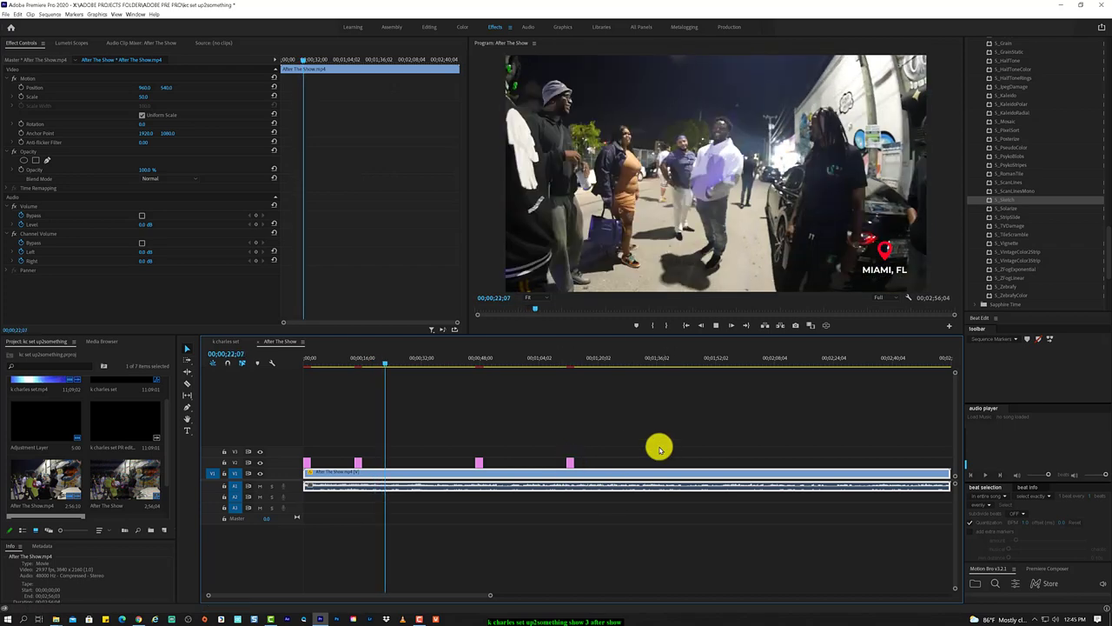
{"action": "left_click", "coordinate": [712, 325]}
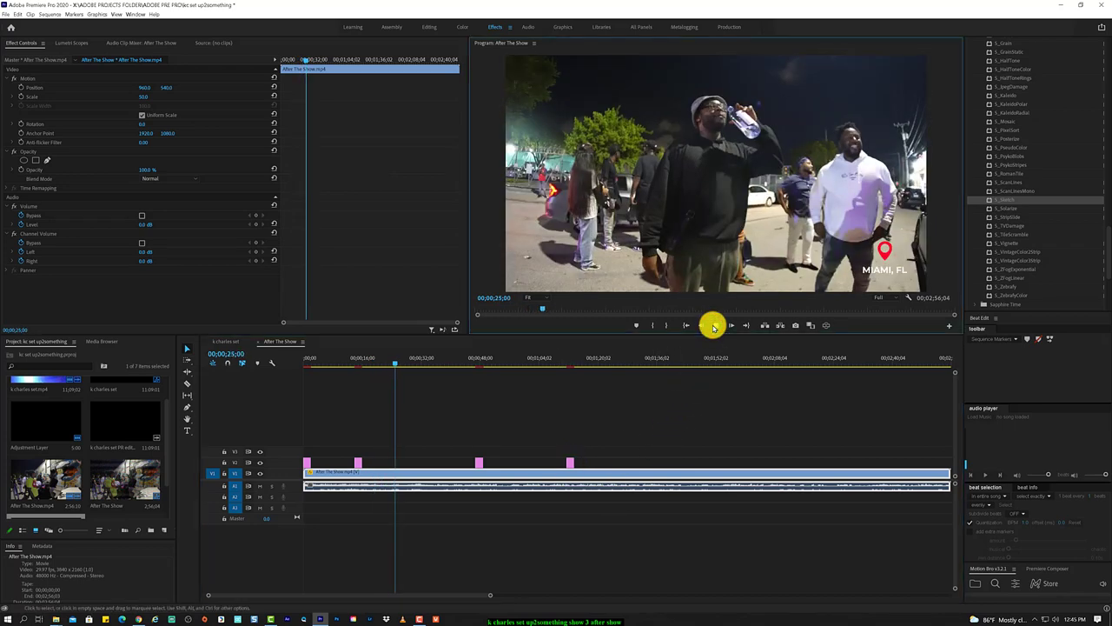
{"action": "key", "text": "Down"}
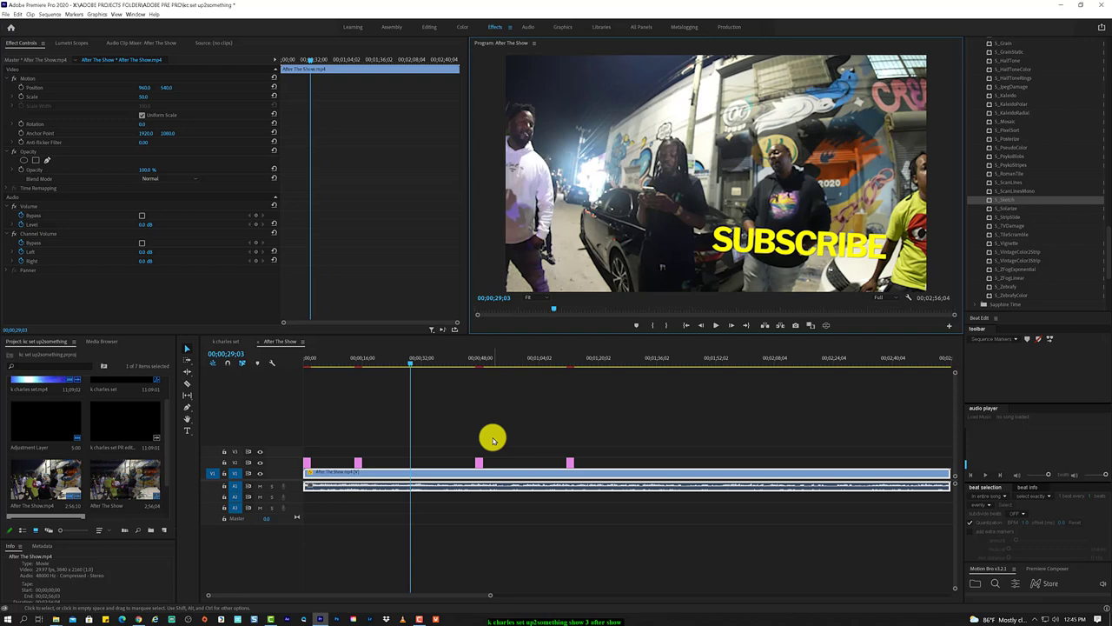
{"action": "key", "text": "space"}
{"action": "key", "text": "space"}
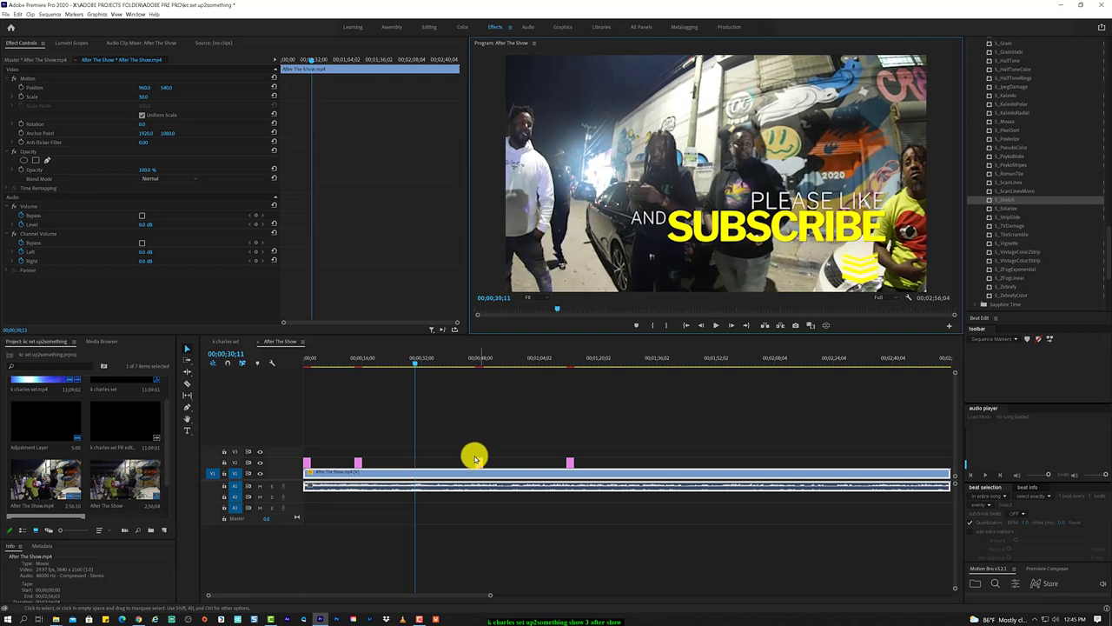
{"action": "left_click_drag", "start_coordinate": [476, 462], "coordinate": [413, 465]}
{"action": "key", "text": "space"}
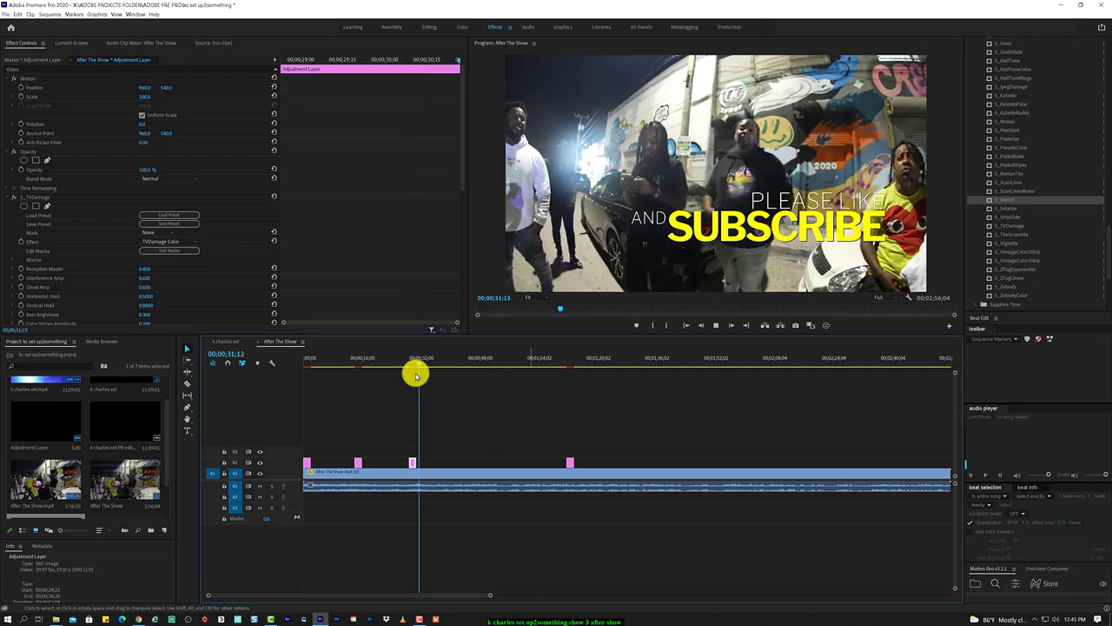
{"action": "left_click_drag", "start_coordinate": [414, 462], "coordinate": [417, 461]}
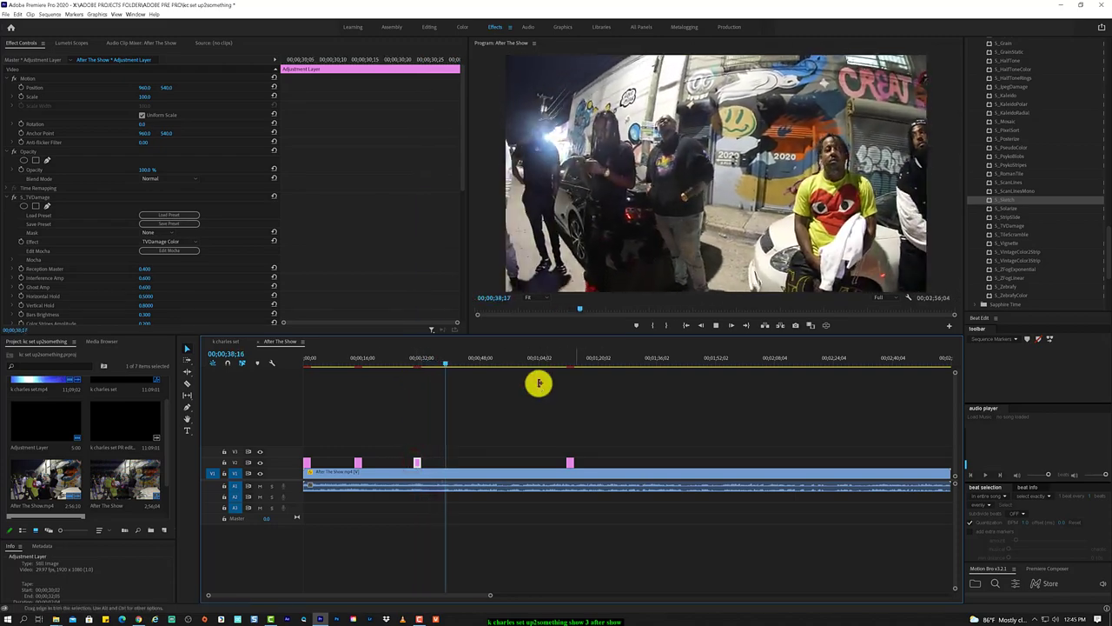
Play through the fourth glitch burst to review it
{"action": "scroll", "coordinate": [530, 598], "scroll_direction": "down", "scroll_amount": 3}
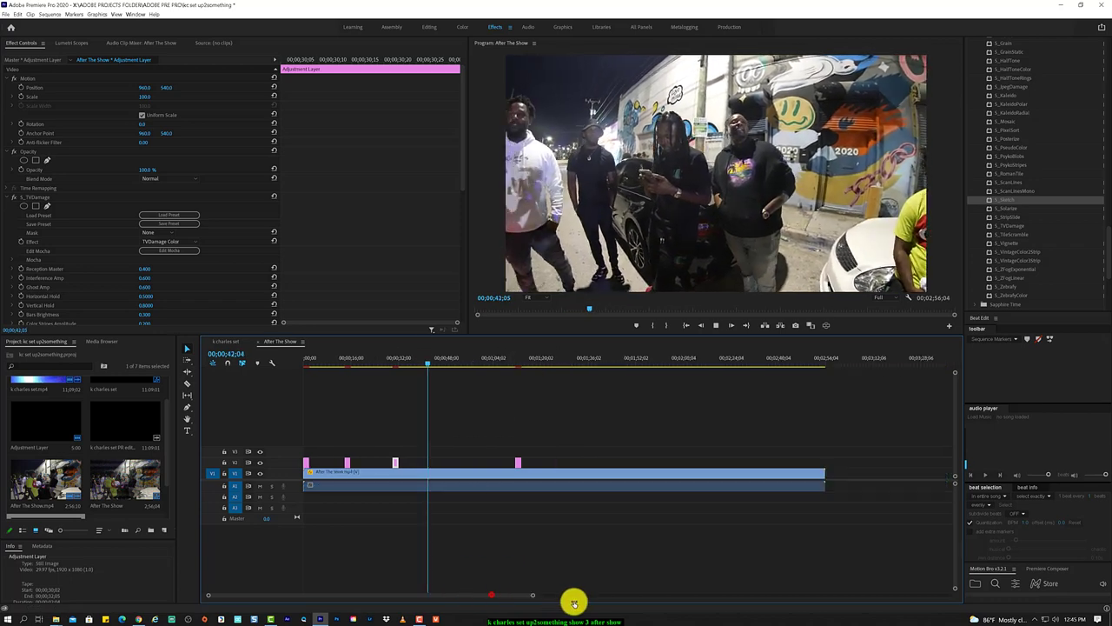
{"action": "scroll", "coordinate": [599, 594], "scroll_direction": "down", "scroll_amount": 5}
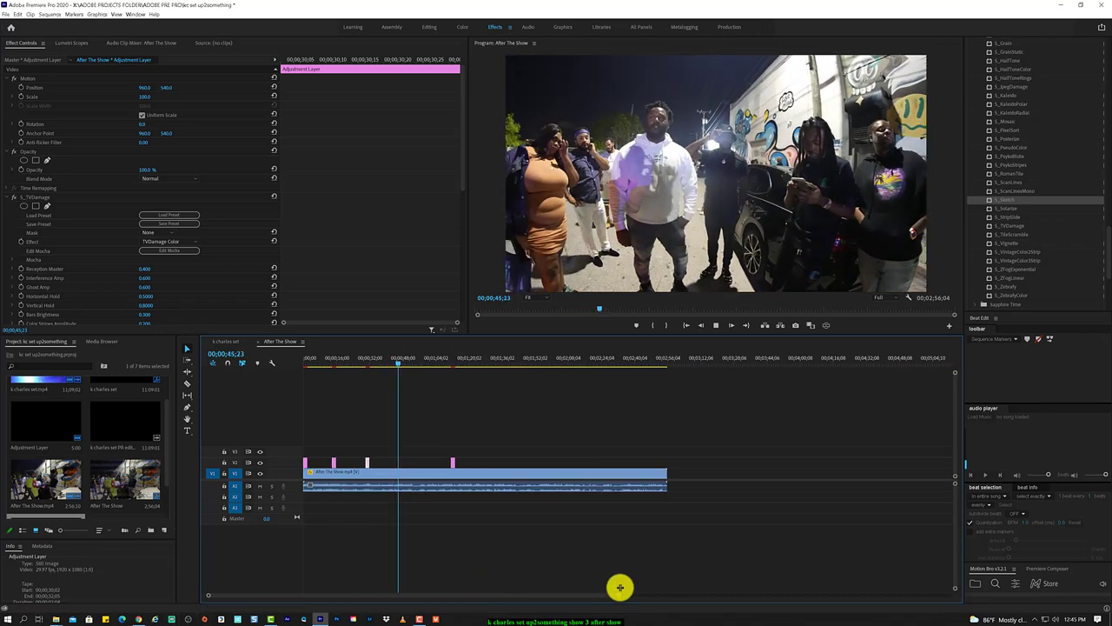
{"action": "left_click", "coordinate": [715, 326]}
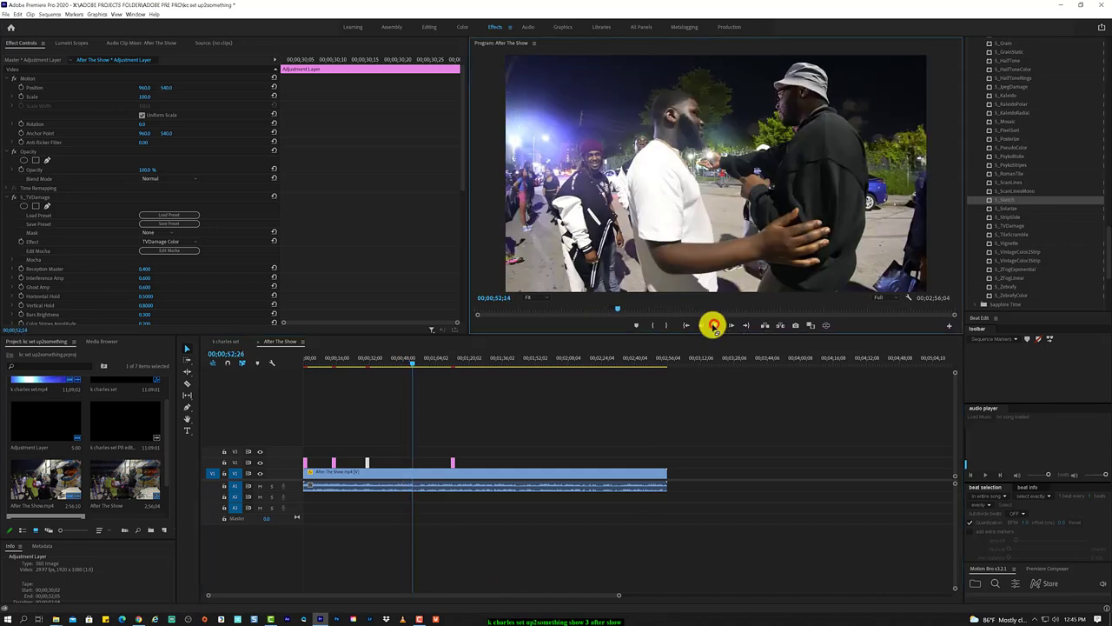
{"action": "left_click", "coordinate": [453, 470]}
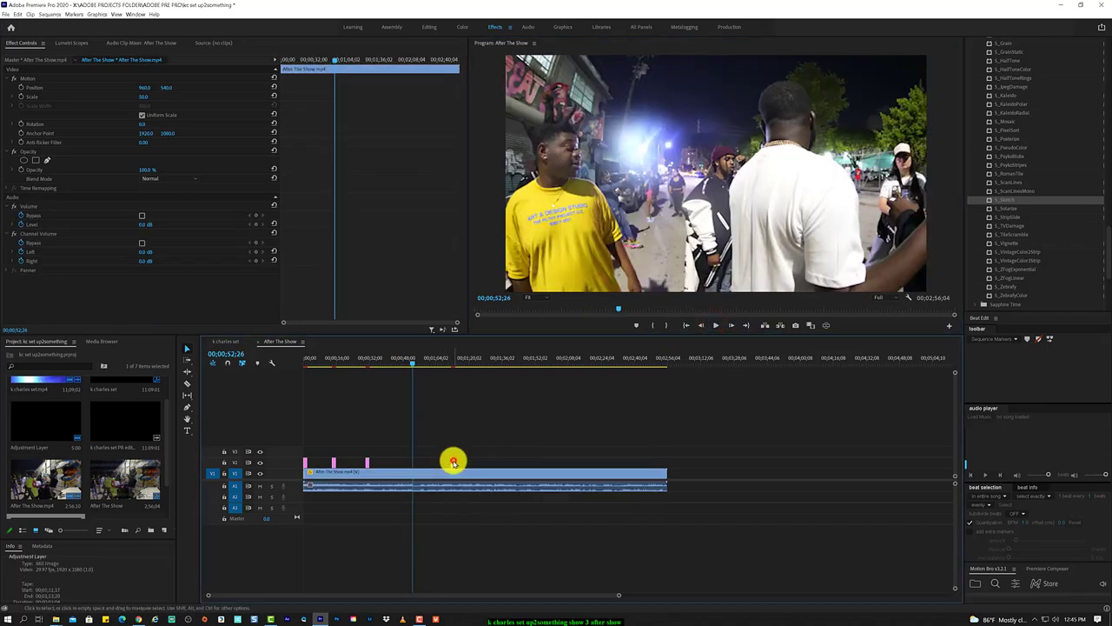
{"action": "left_click", "coordinate": [415, 461]}
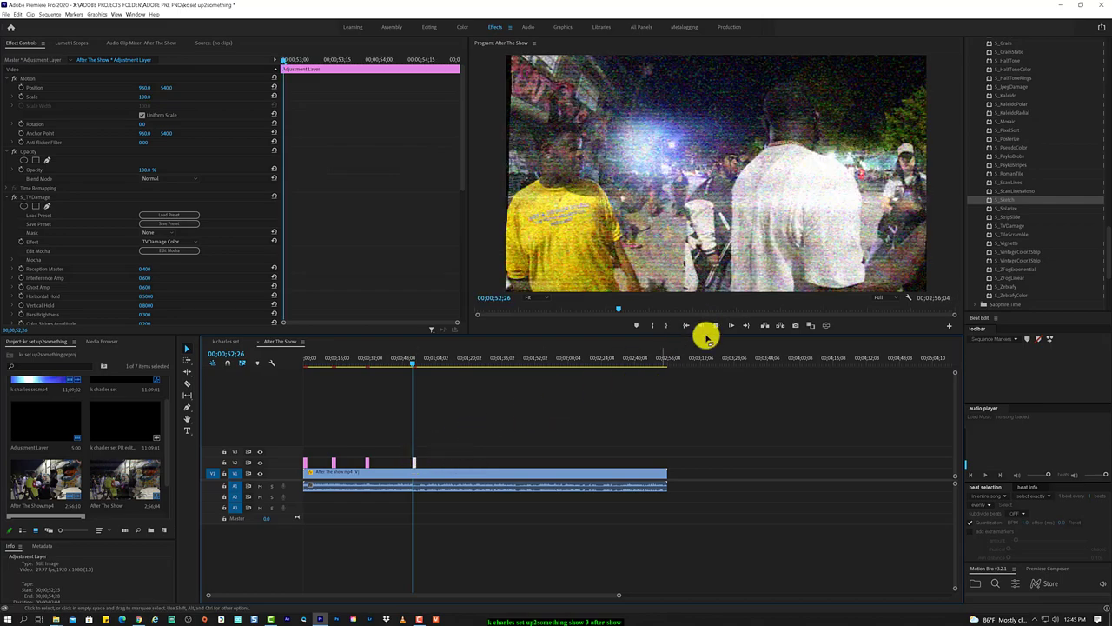
{"action": "left_click", "coordinate": [718, 326]}
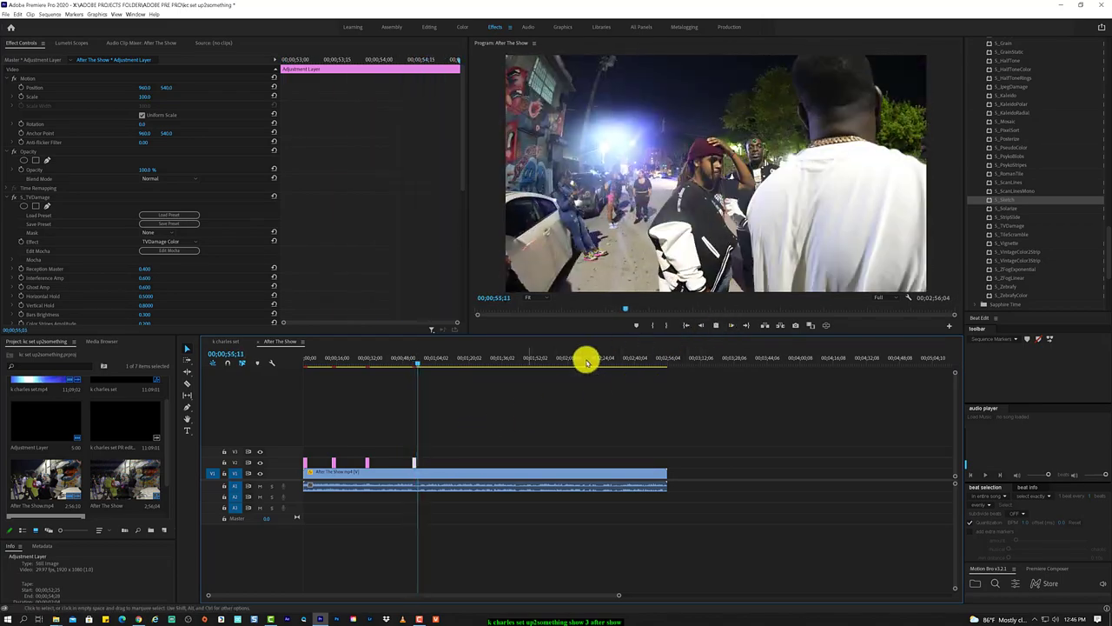
{"action": "key", "text": "space"}
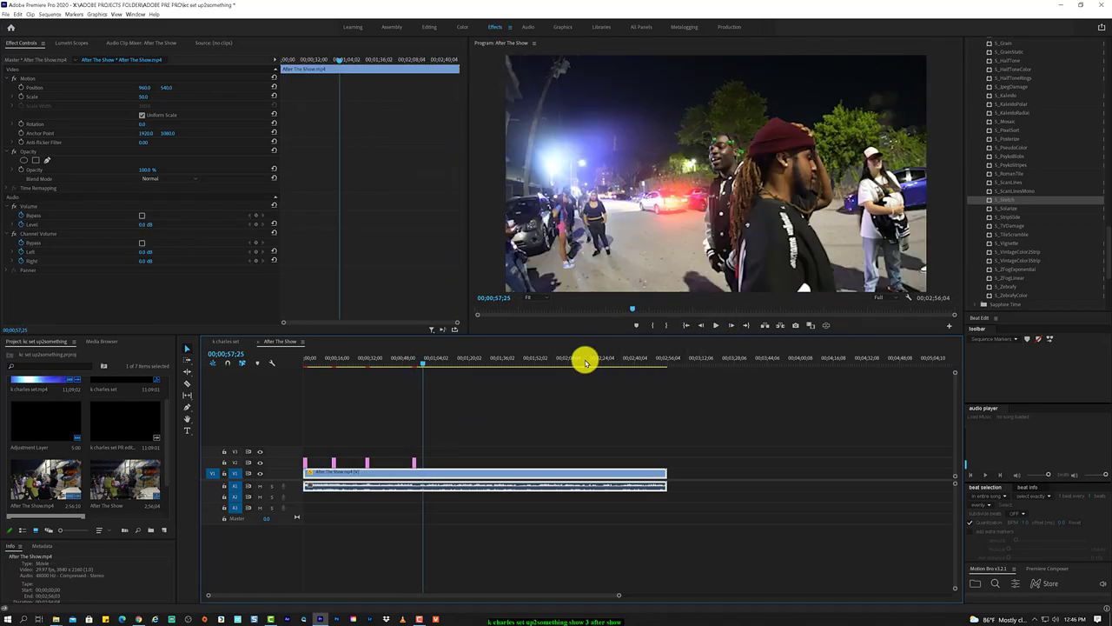
Place an adjustment layer on V3 spanning from about 00:57 to the sequence end
{"action": "left_click", "coordinate": [41, 430]}
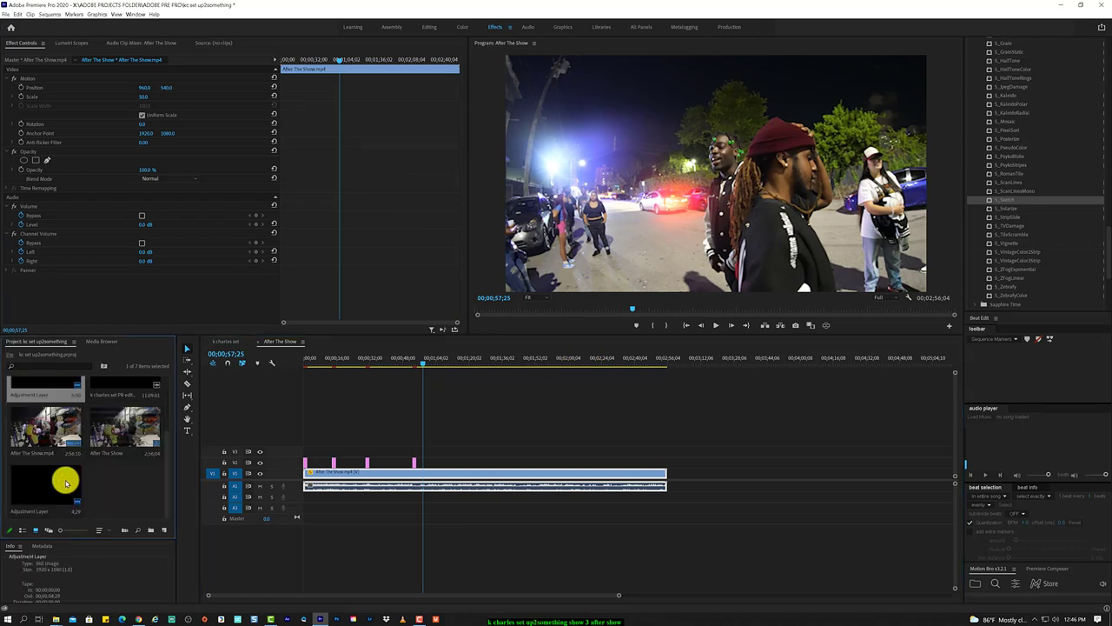
{"action": "mouse_move", "coordinate": [43, 424]}
{"action": "left_mouse_down"}
{"action": "mouse_move", "coordinate": [420, 461]}
{"action": "mouse_move", "coordinate": [420, 450]}
{"action": "left_mouse_up"}
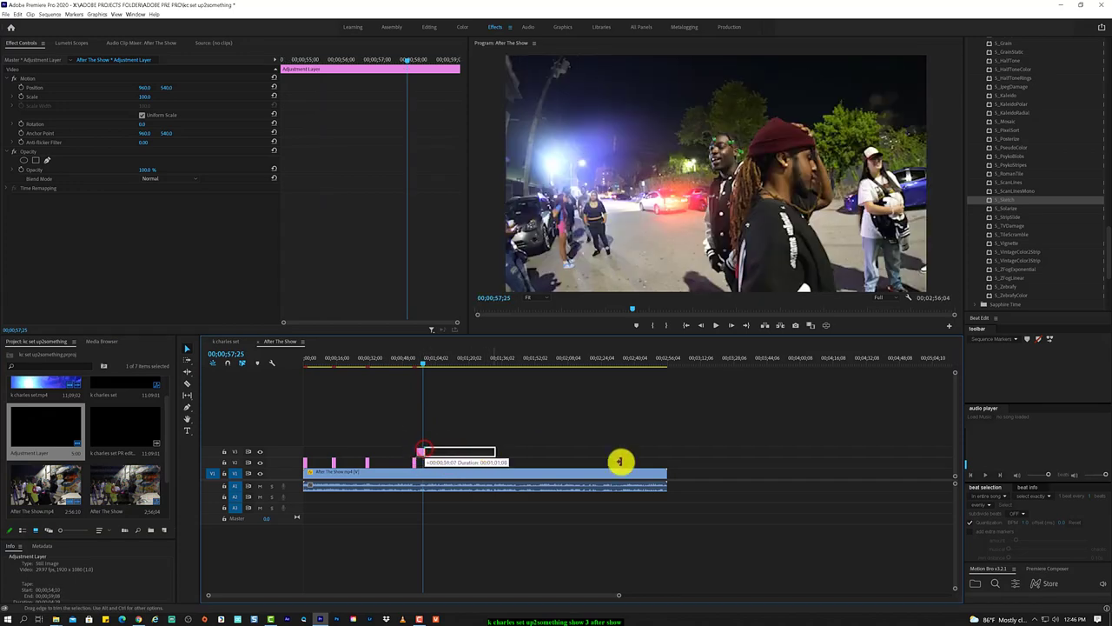
{"action": "left_click_drag", "start_coordinate": [509, 451], "coordinate": [666, 448]}
{"action": "left_click_drag", "start_coordinate": [419, 449], "coordinate": [421, 451]}
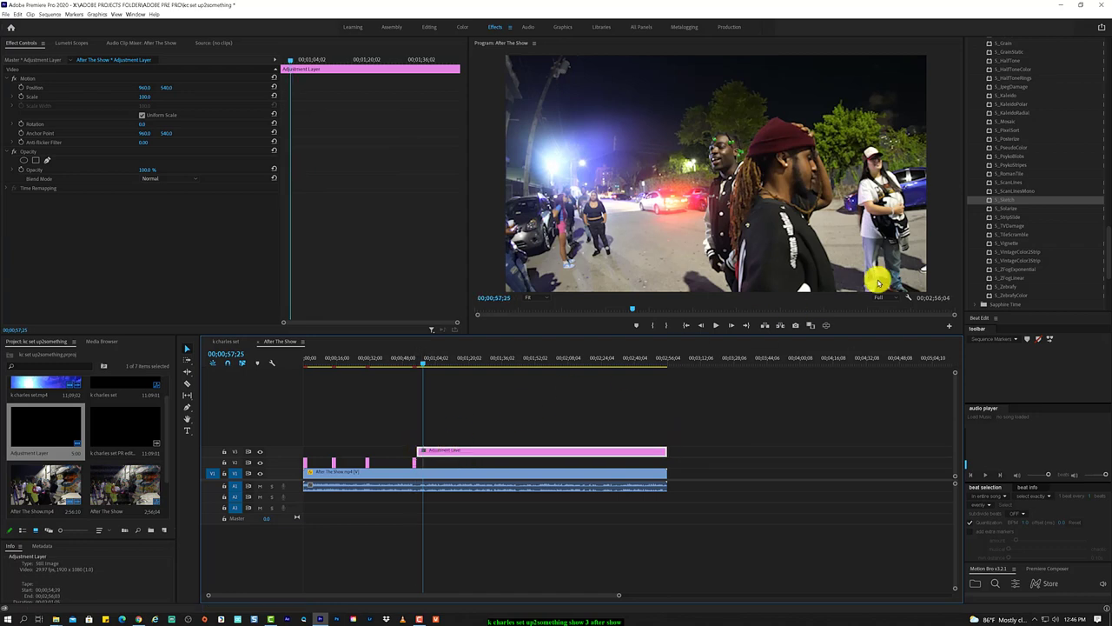
Apply uniVHS to the V3 adjustment layer and play to preview the VHS look
{"action": "scroll", "coordinate": [1022, 224], "scroll_direction": "up", "scroll_amount": 2}
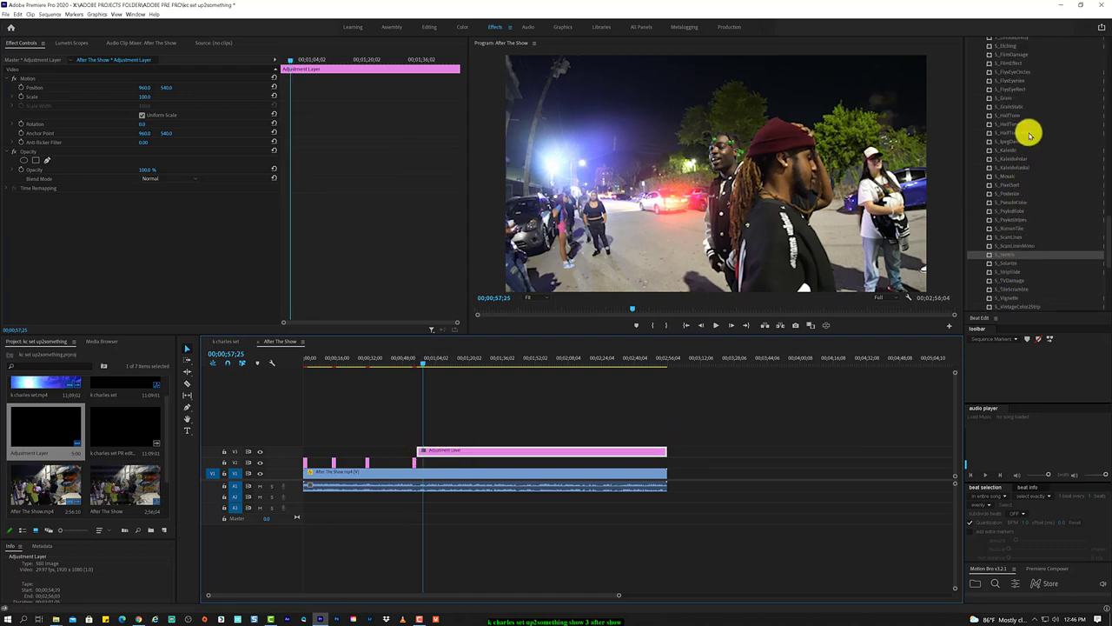
{"action": "scroll", "coordinate": [1028, 122], "scroll_direction": "up", "scroll_amount": 1}
{"action": "scroll", "coordinate": [1031, 104], "scroll_direction": "up", "scroll_amount": 1}
{"action": "left_click_drag", "start_coordinate": [1102, 234], "coordinate": [1108, 194]}
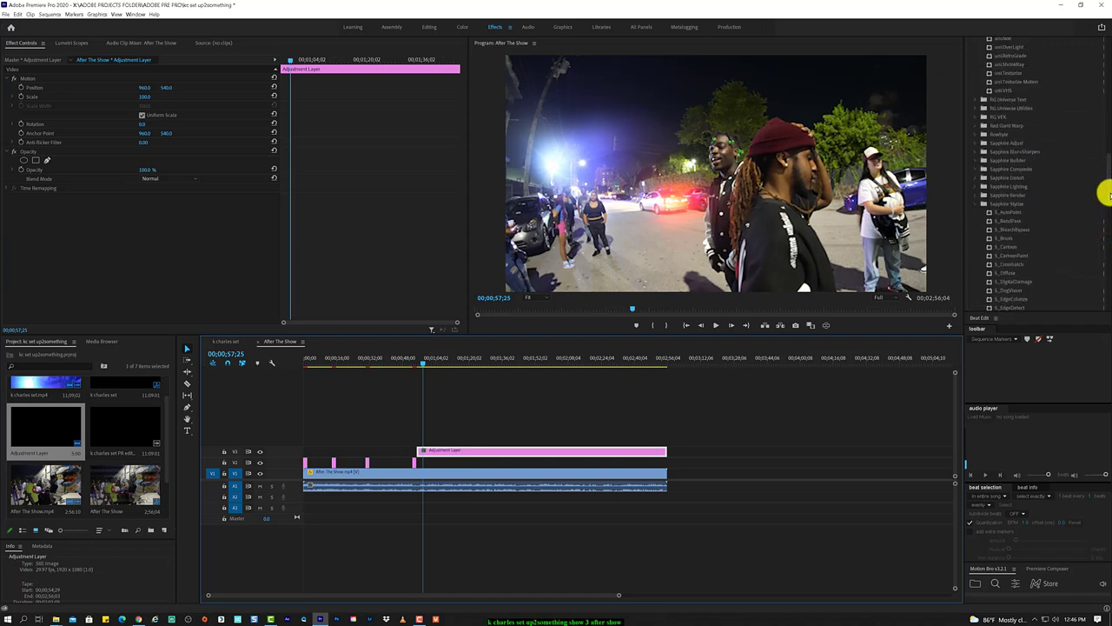
{"action": "left_click_drag", "start_coordinate": [1008, 90], "coordinate": [516, 452]}
{"action": "key", "text": "space"}
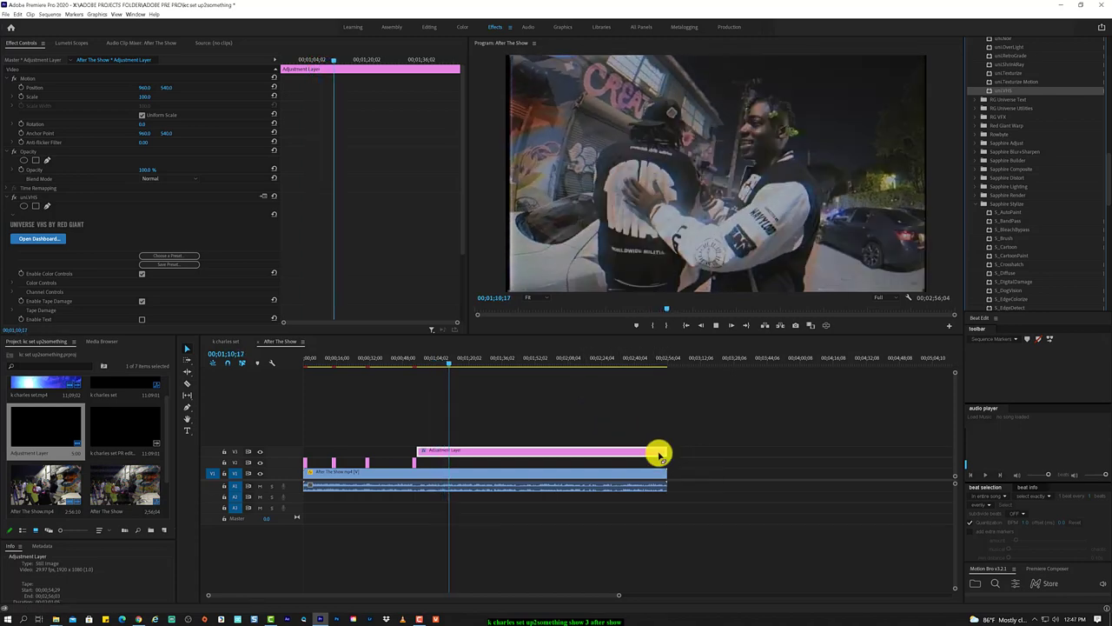
Razor-split the VHS layer at the playhead, then trim and reposition the pieces
{"action": "left_click", "coordinate": [716, 324]}
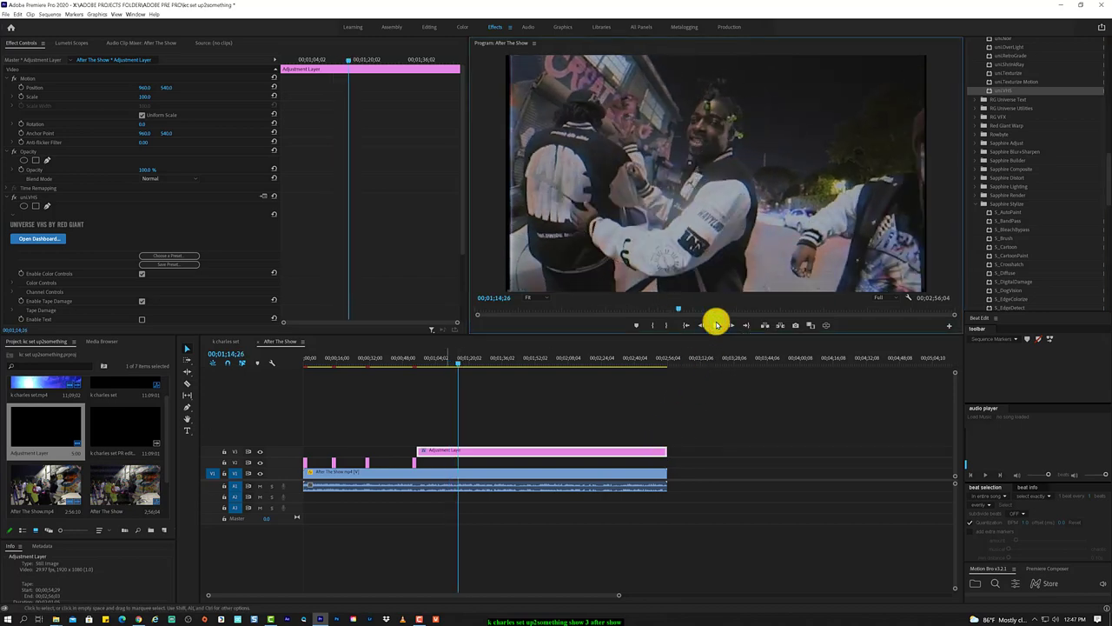
{"action": "key", "text": "c"}
{"action": "left_click", "coordinate": [459, 449]}
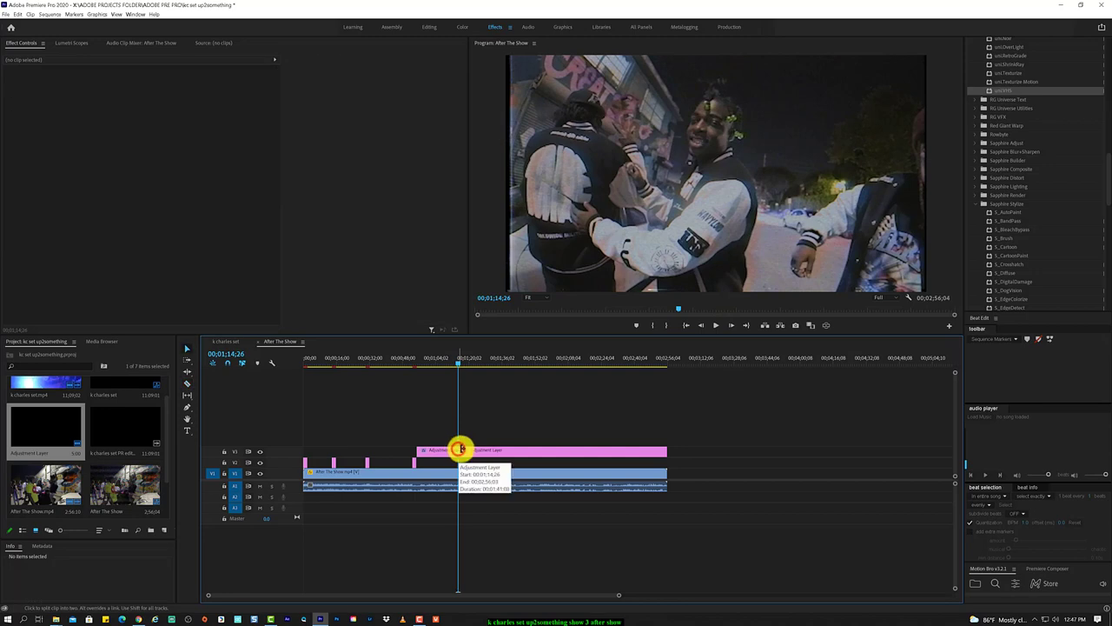
{"action": "key", "text": "v"}
{"action": "mouse_move", "coordinate": [459, 449]}
{"action": "left_mouse_down"}
{"action": "mouse_move", "coordinate": [514, 450]}
{"action": "mouse_move", "coordinate": [461, 456]}
{"action": "left_mouse_up"}
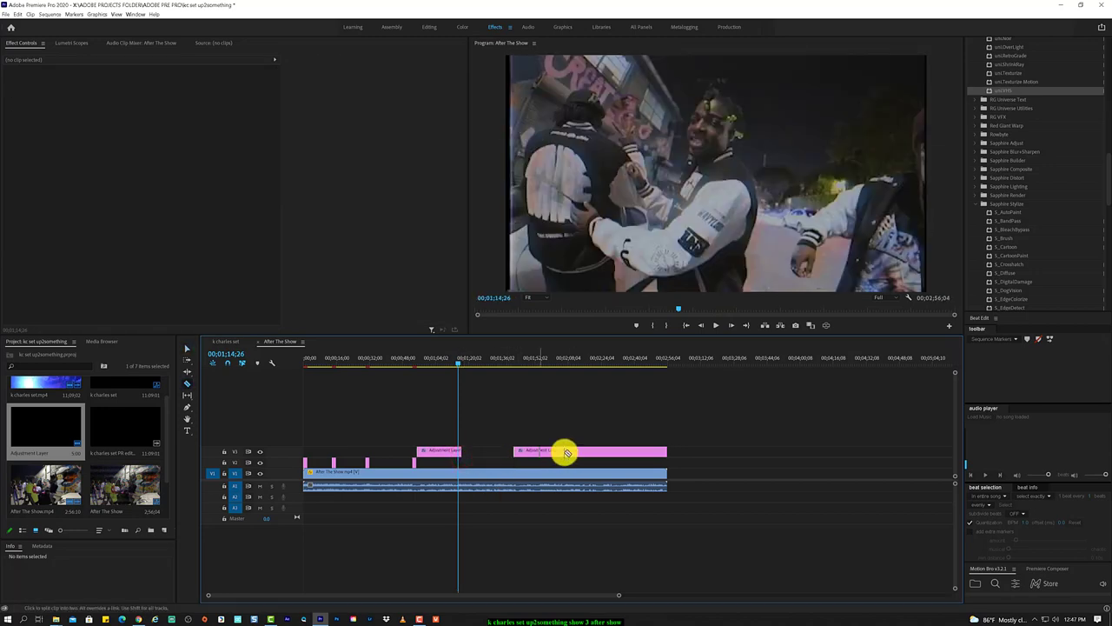
{"action": "left_click_drag", "start_coordinate": [543, 453], "coordinate": [499, 450]}
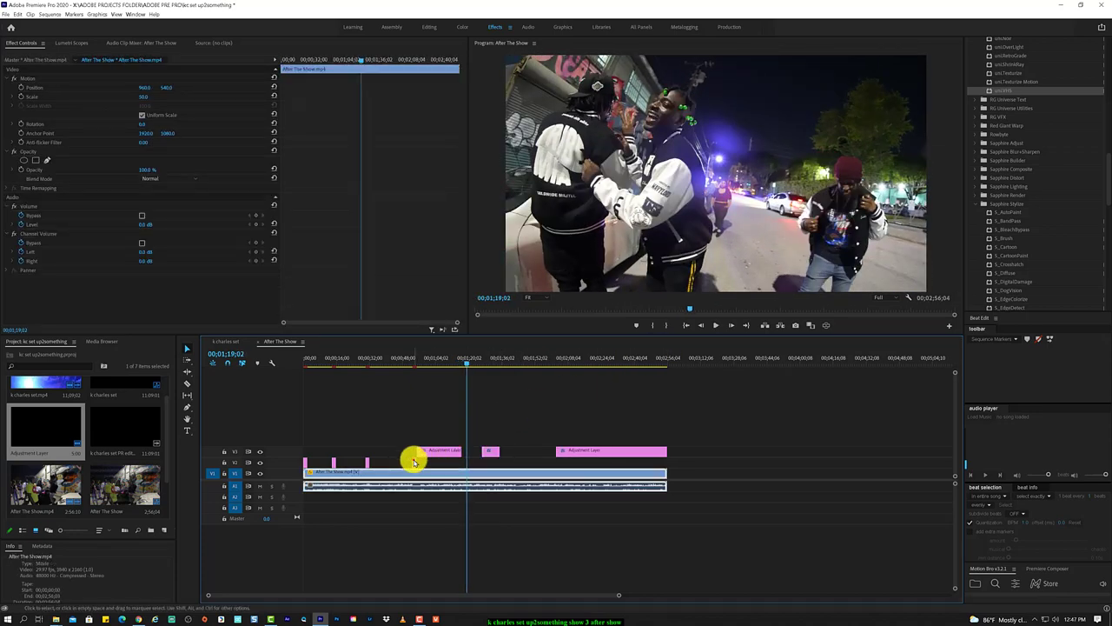
{"action": "mouse_move", "coordinate": [413, 462]}
{"action": "left_mouse_down"}
{"action": "mouse_move", "coordinate": [467, 462]}
{"action": "mouse_move", "coordinate": [460, 457]}
{"action": "left_mouse_up"}
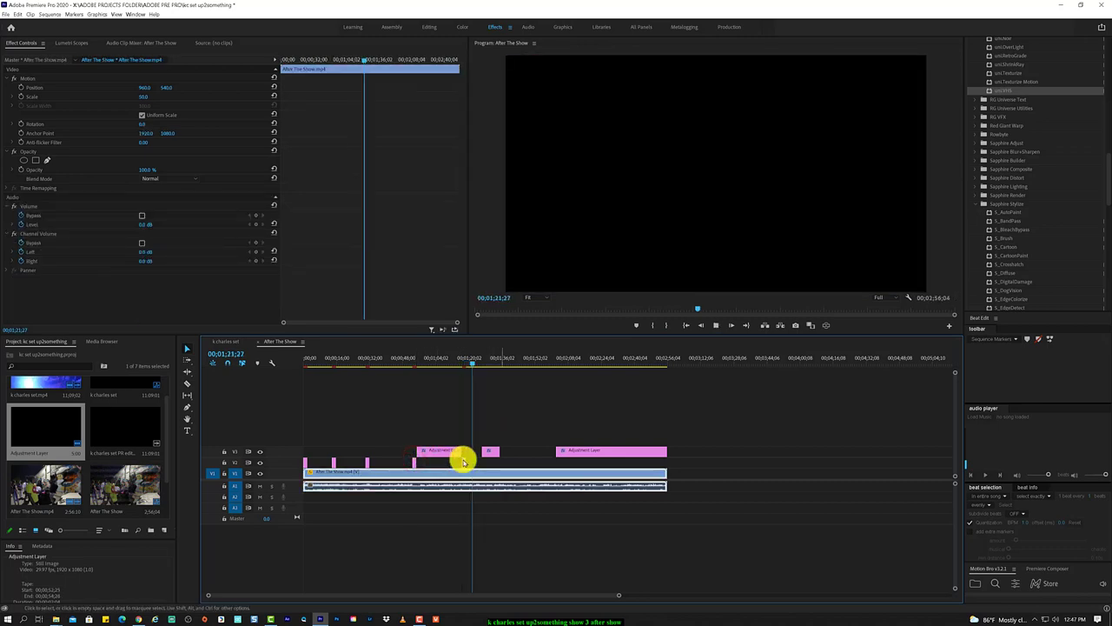
Preview the glitches, then delete the long VHS piece running to the sequence end
{"action": "key", "text": "space"}
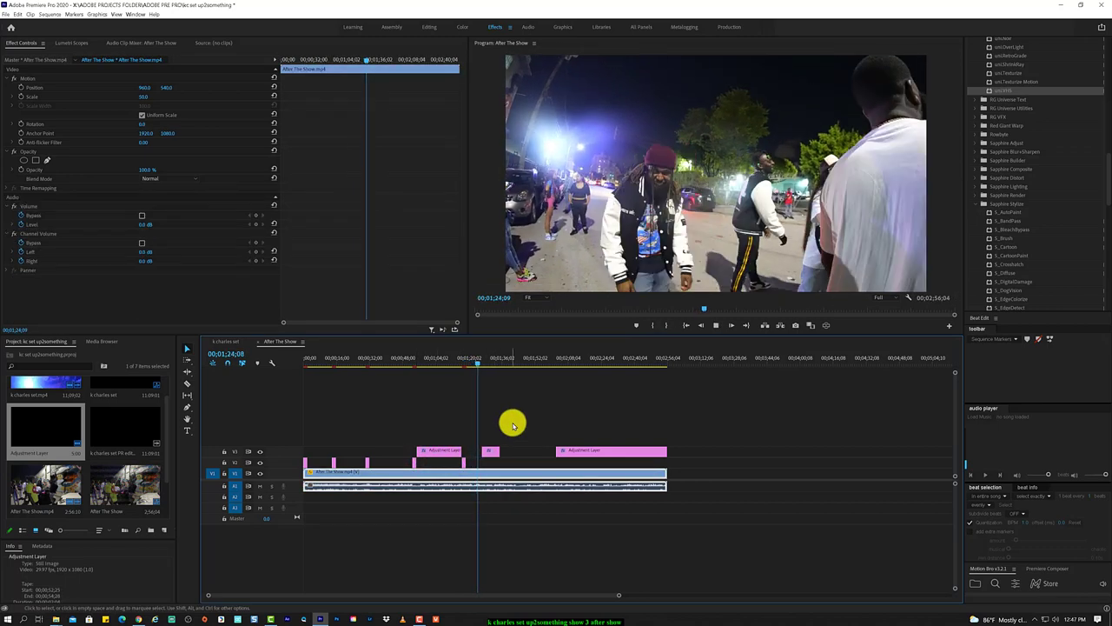
{"action": "left_click", "coordinate": [463, 467]}
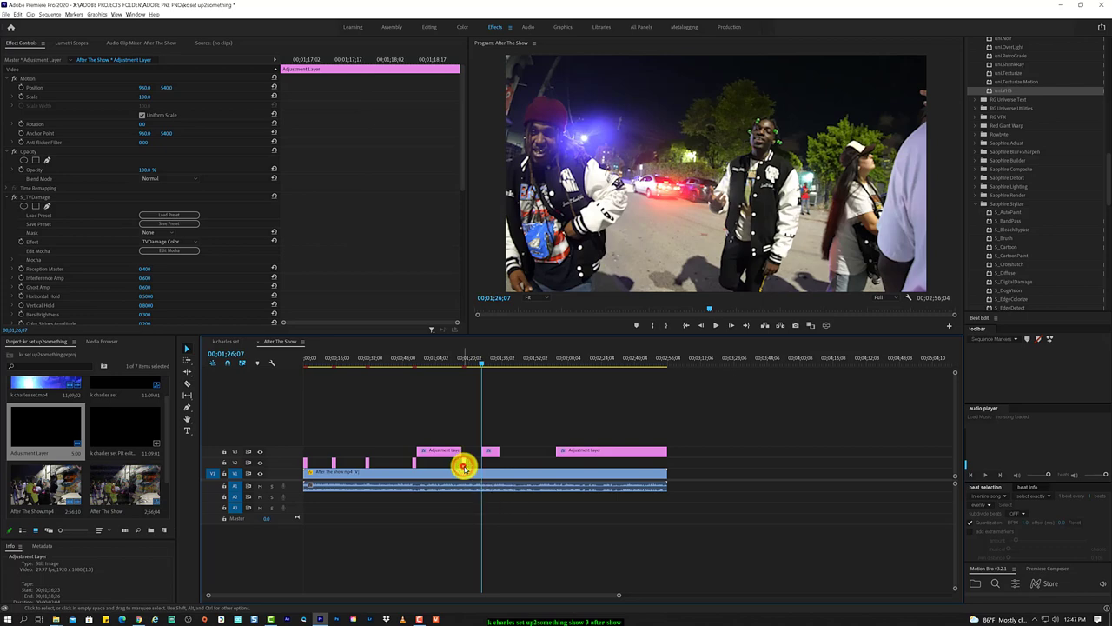
{"action": "left_click_drag", "start_coordinate": [464, 466], "coordinate": [478, 464]}
{"action": "left_click", "coordinate": [470, 365]}
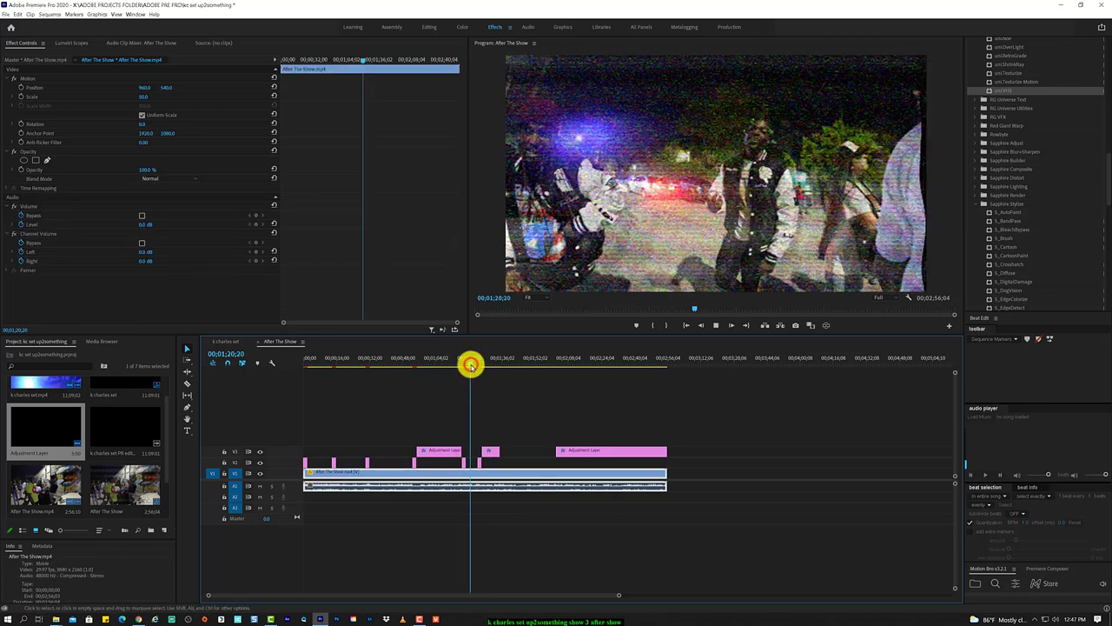
{"action": "key", "text": "space"}
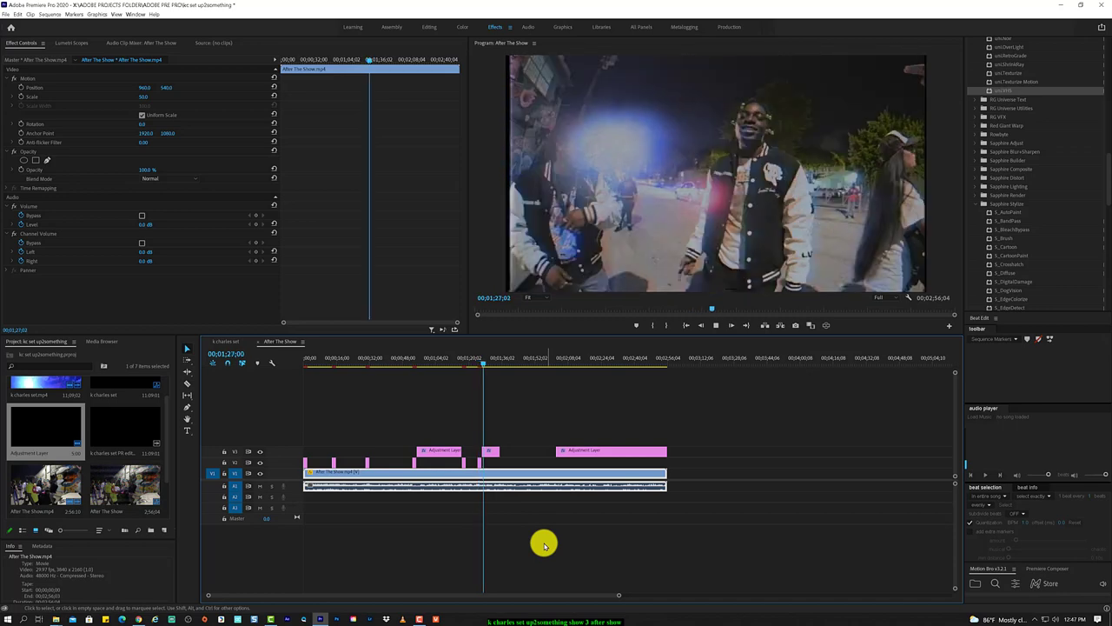
{"action": "left_click", "coordinate": [479, 464]}
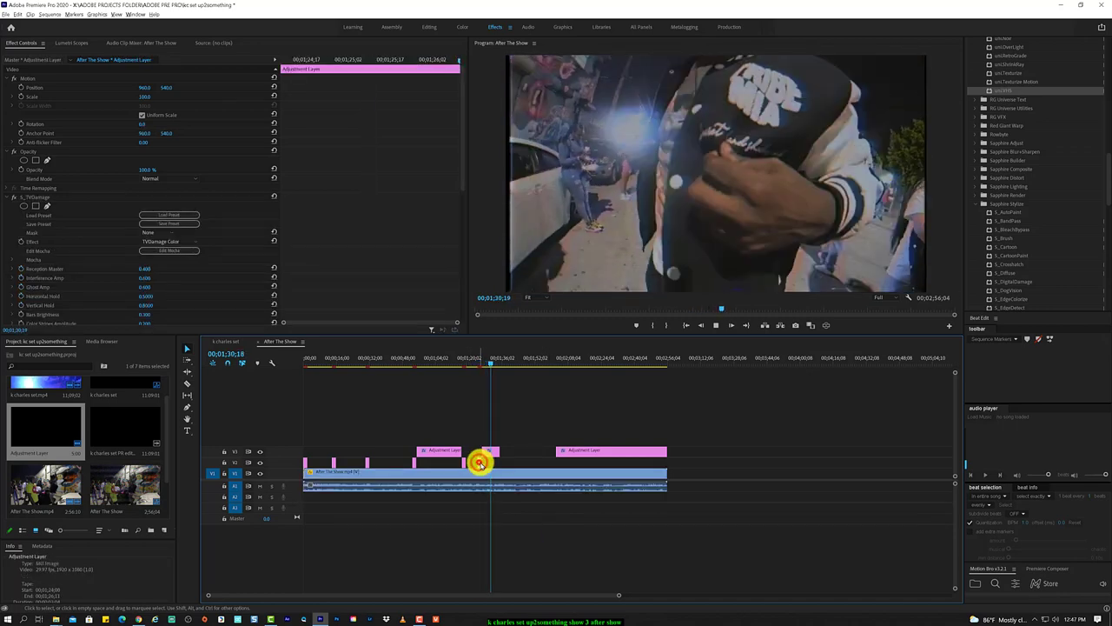
{"action": "left_click", "coordinate": [569, 450]}
{"action": "key", "text": "Delete"}
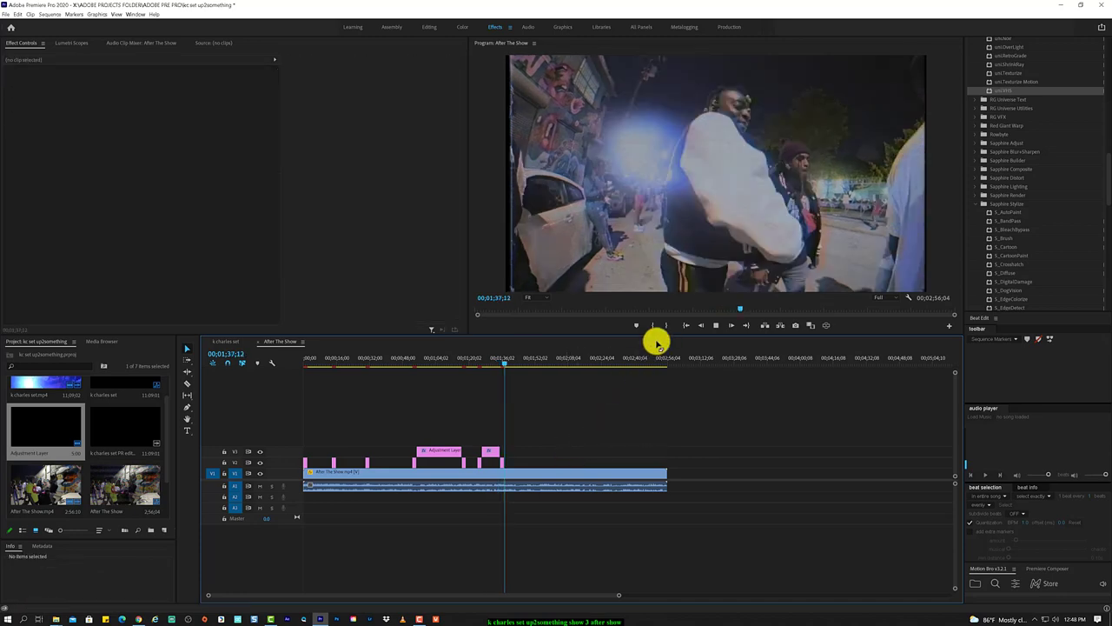
{"action": "left_click", "coordinate": [718, 328]}
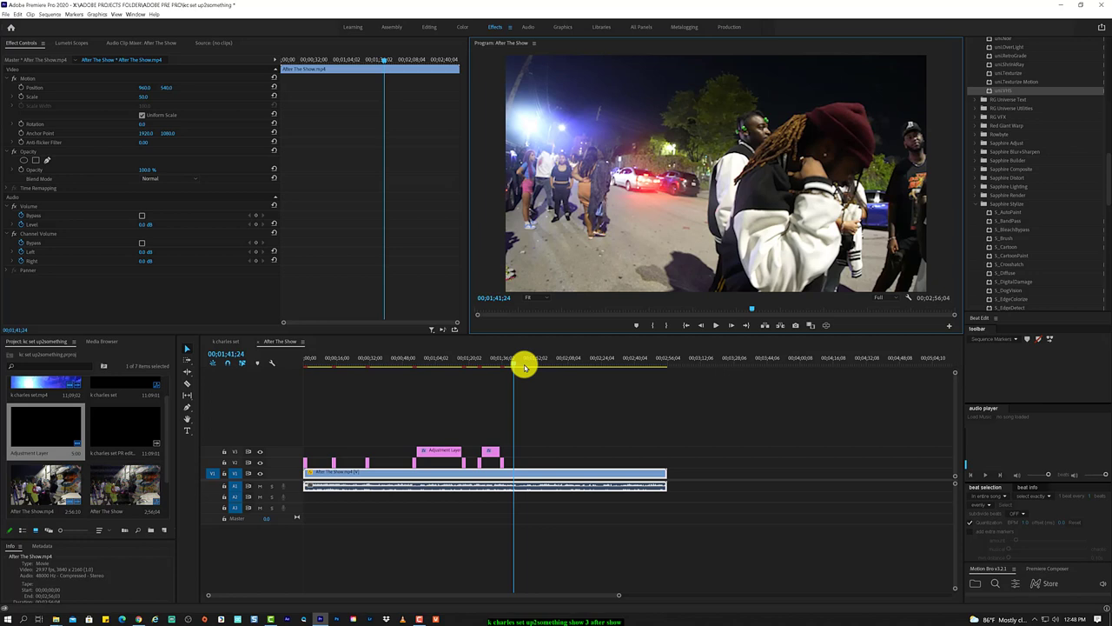
Open Export Media, name the output 'After The Show_PR edit.mp4' and tick Render at Maximum Depth
{"action": "left_click", "coordinate": [53, 15]}
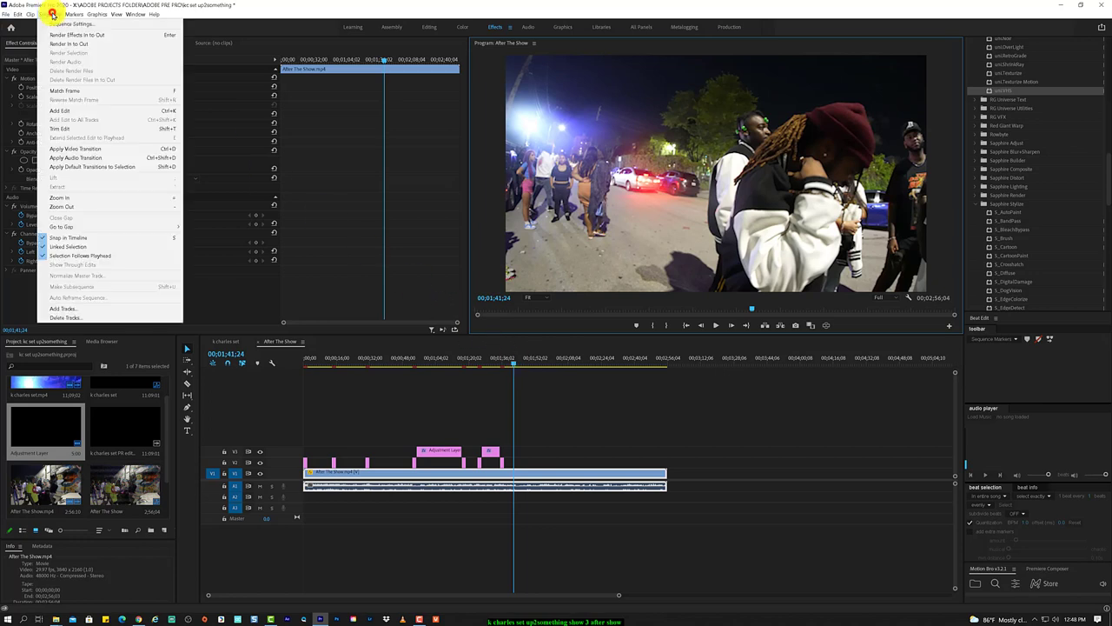
{"action": "left_click", "coordinate": [18, 16]}
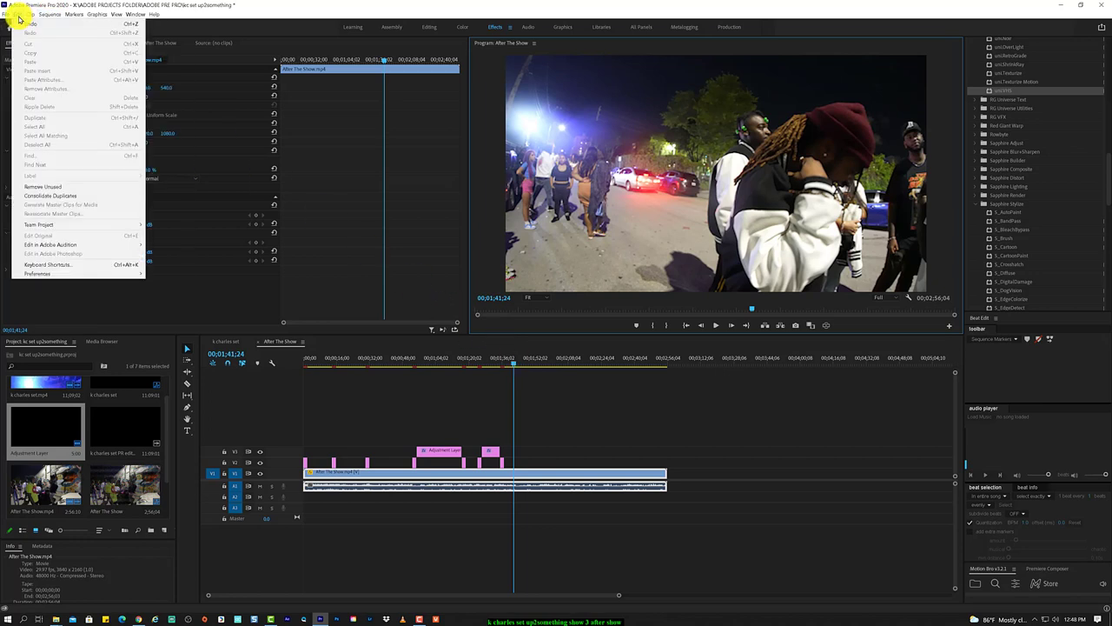
{"action": "key", "text": "Left"}
{"action": "key", "text": "e"}
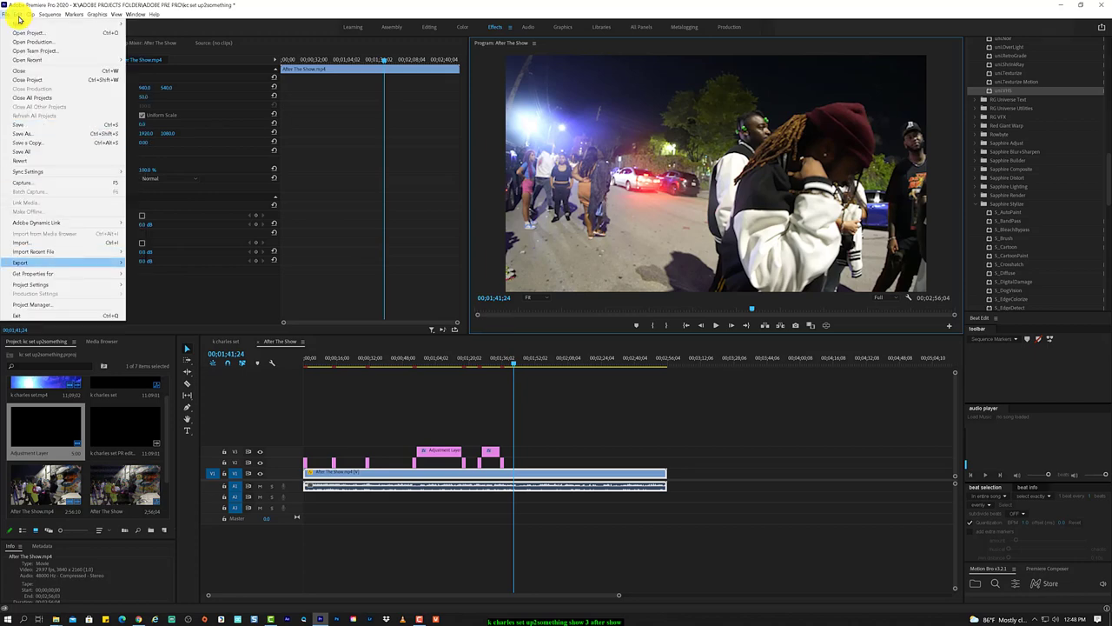
{"action": "key", "text": "Right"}
{"action": "left_click", "coordinate": [223, 262]}
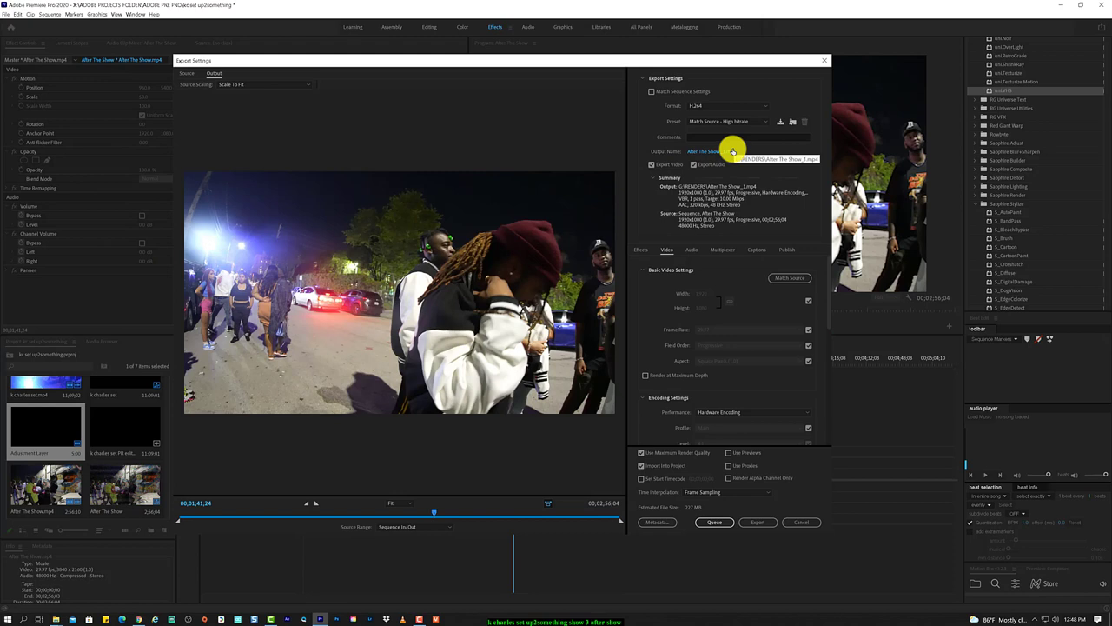
{"action": "left_click", "coordinate": [732, 150]}
{"action": "type", "text": "After The Show PR edit"}
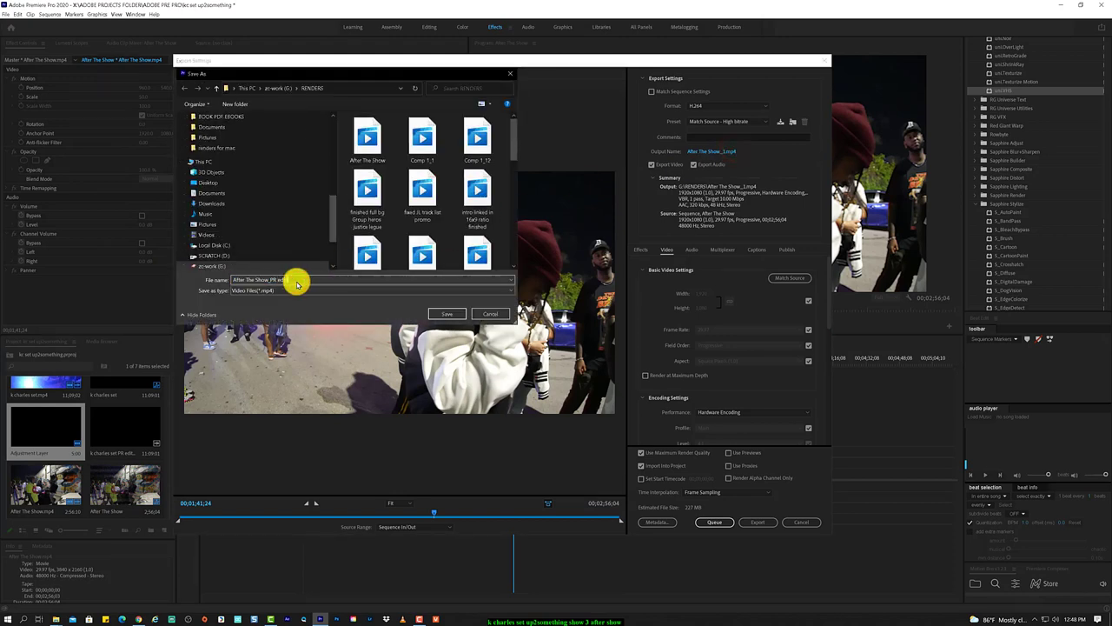
{"action": "left_click", "coordinate": [458, 317]}
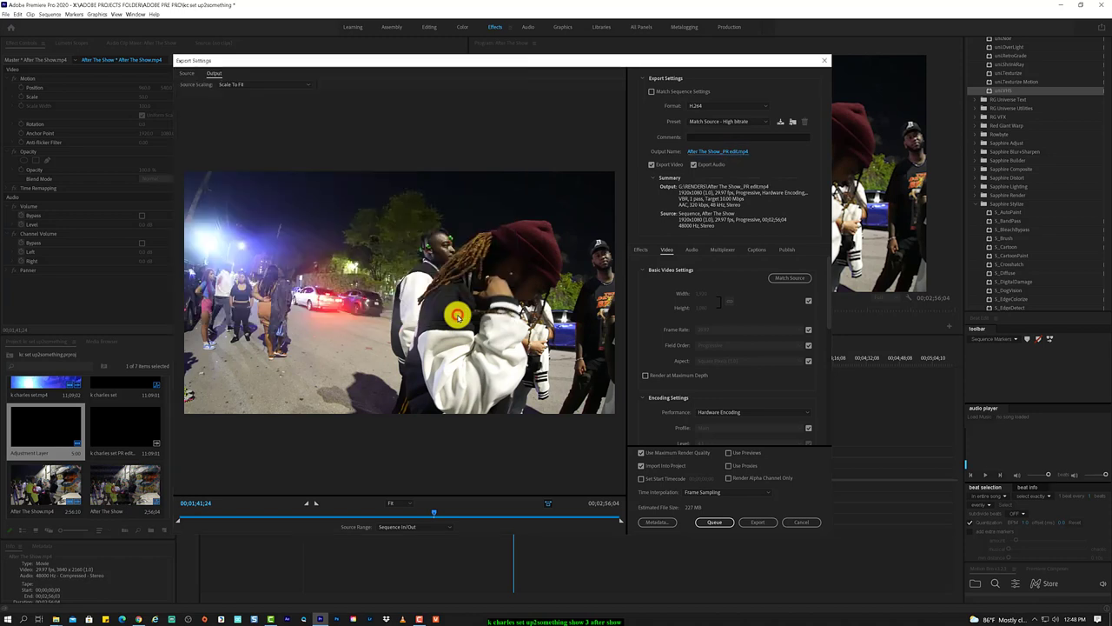
{"action": "left_click", "coordinate": [674, 376]}
{"action": "scroll", "coordinate": [674, 378], "scroll_direction": "down", "scroll_amount": 3}
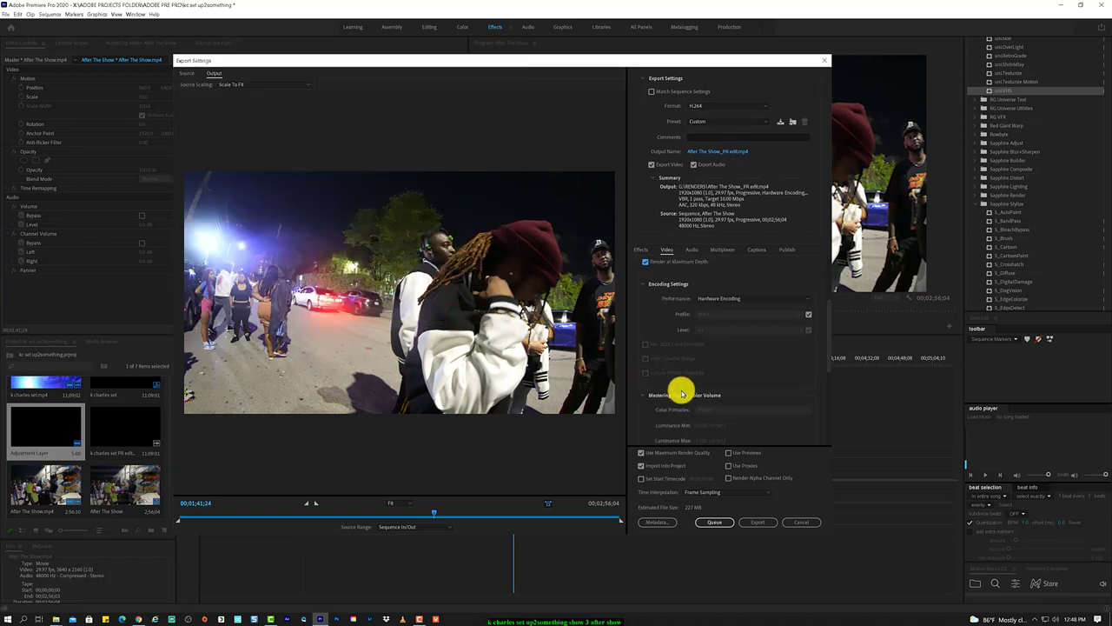
Export the After The Show sequence to 'After The Show_PR edit.mp4'
{"action": "left_click", "coordinate": [759, 533]}
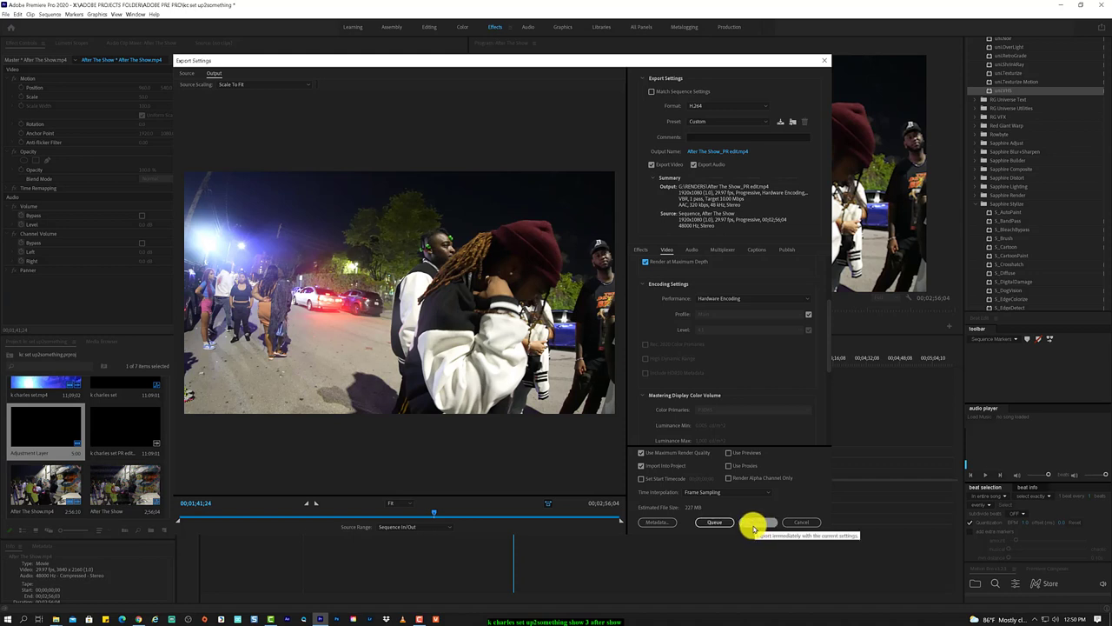
{"action": "left_click", "coordinate": [754, 527]}
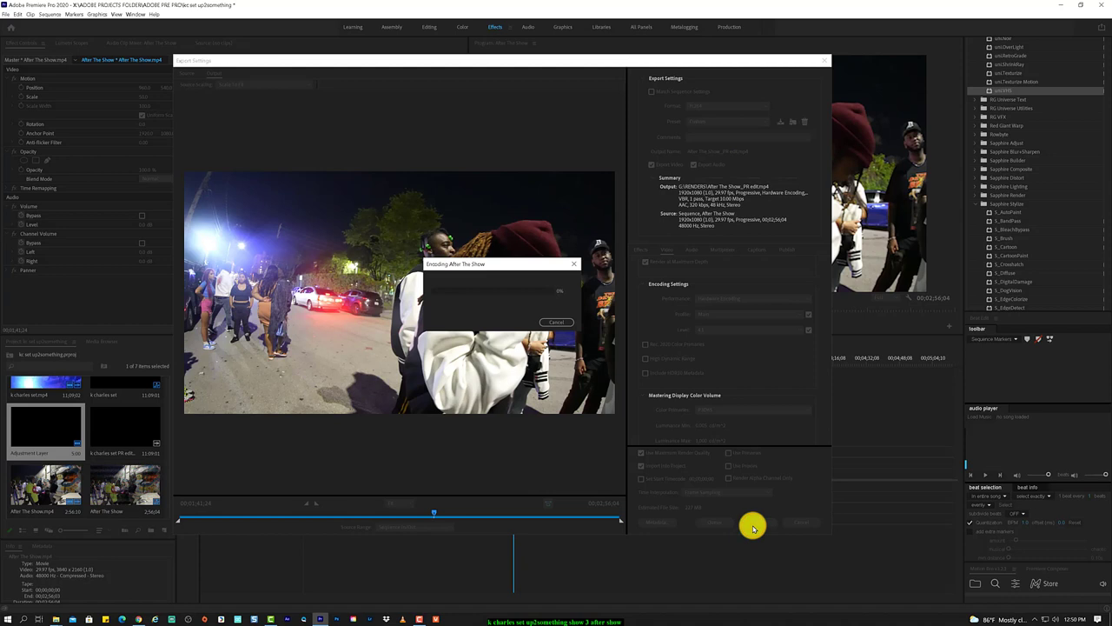
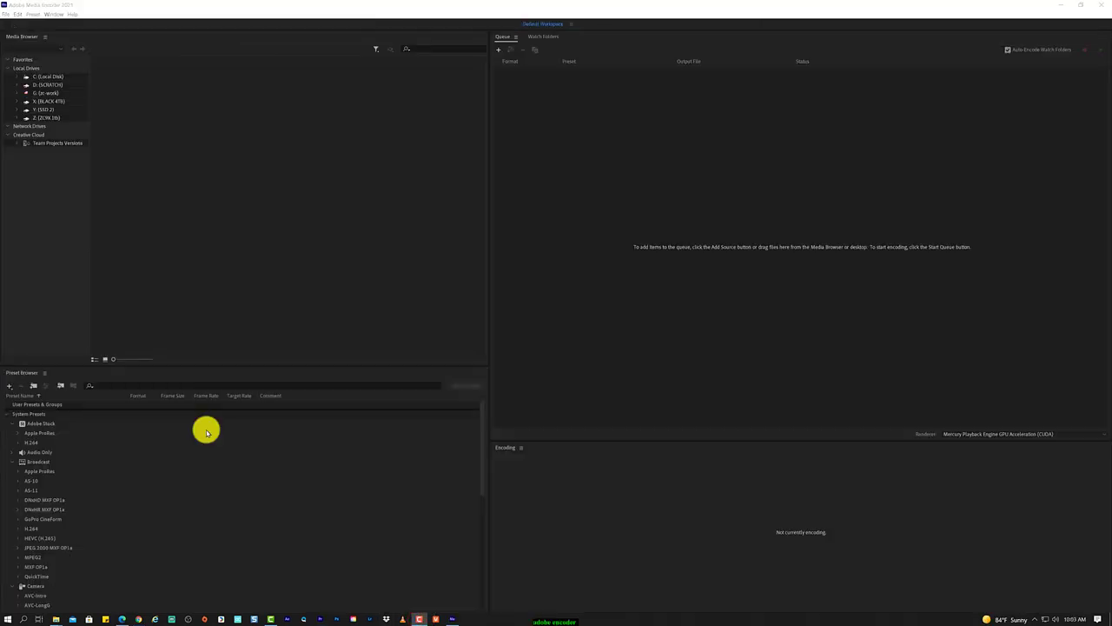
Expand Local Drives, select G: (zc-work) and open its RENDERS folder in Media Browser
{"action": "left_click", "coordinate": [7, 68]}
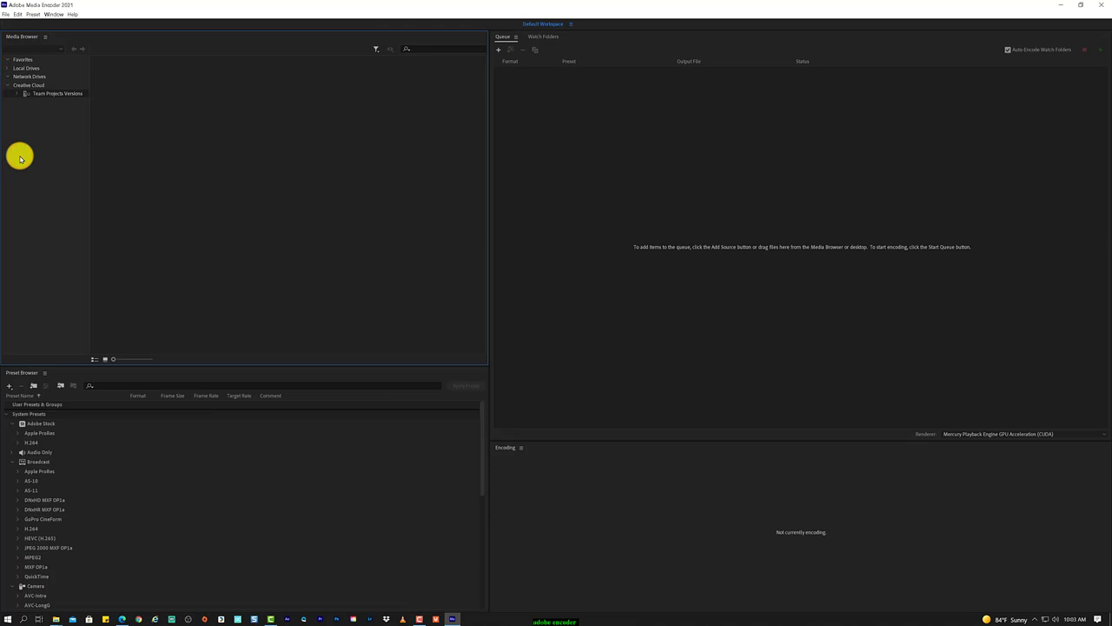
{"action": "left_click", "coordinate": [6, 67]}
{"action": "right_click", "coordinate": [15, 73]}
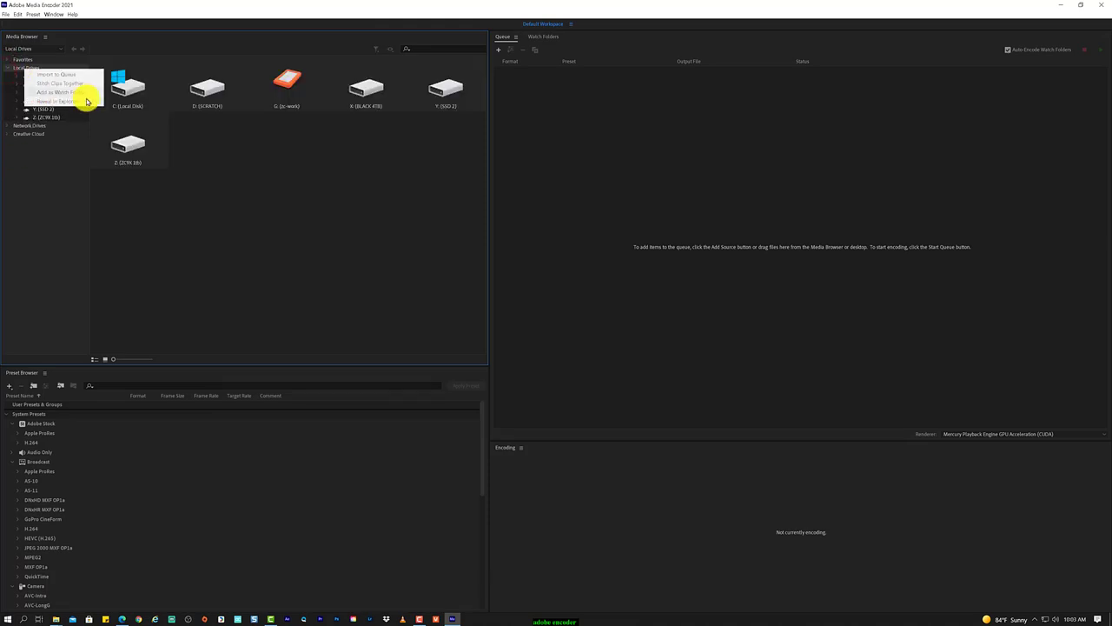
{"action": "left_click", "coordinate": [241, 179]}
{"action": "right_click", "coordinate": [50, 90]}
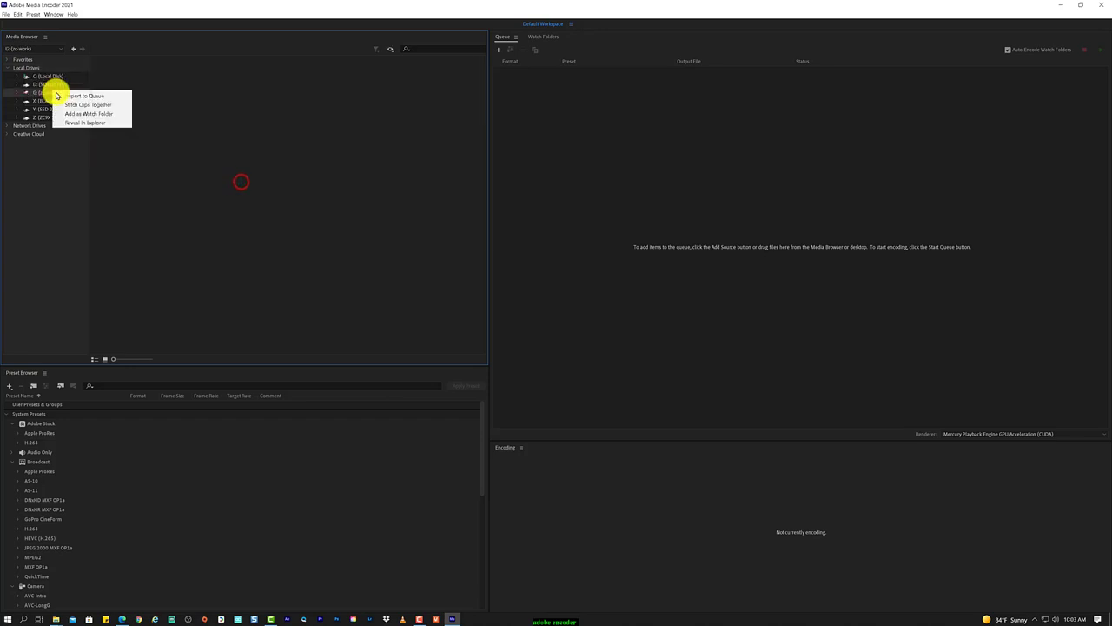
{"action": "left_click", "coordinate": [110, 113]}
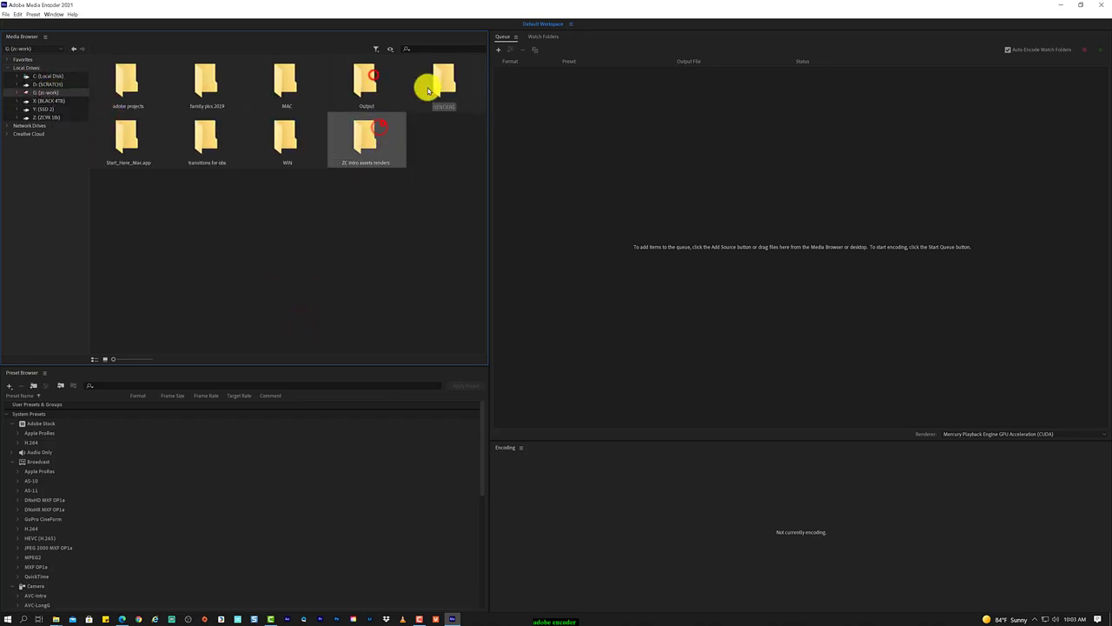
{"action": "left_click_drag", "start_coordinate": [299, 325], "coordinate": [447, 144]}
{"action": "double_click", "coordinate": [443, 82]}
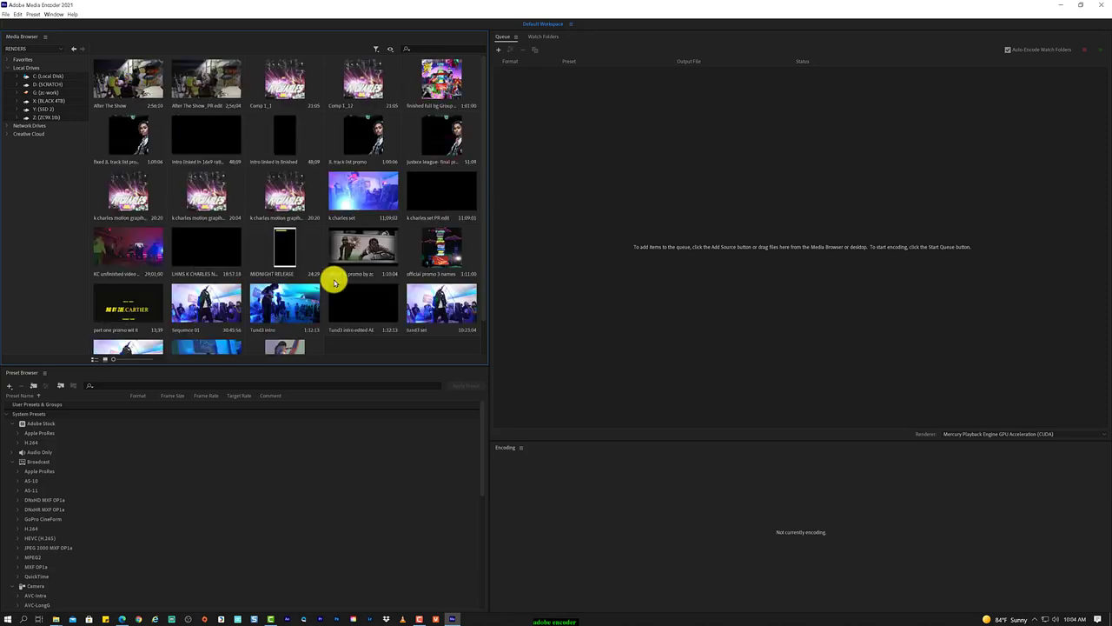
Scroll the RENDERS grid and inspect the Up2something and Up2something ending clips
{"action": "scroll", "coordinate": [332, 279], "scroll_direction": "down", "scroll_amount": 1}
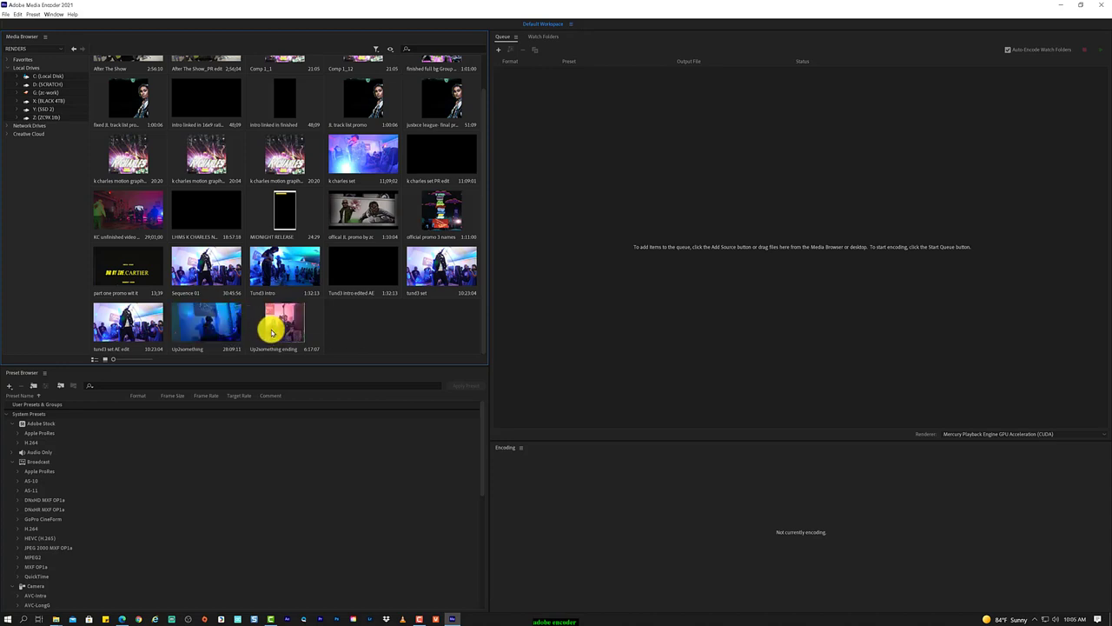
{"action": "right_click", "coordinate": [238, 326]}
{"action": "left_click", "coordinate": [387, 306]}
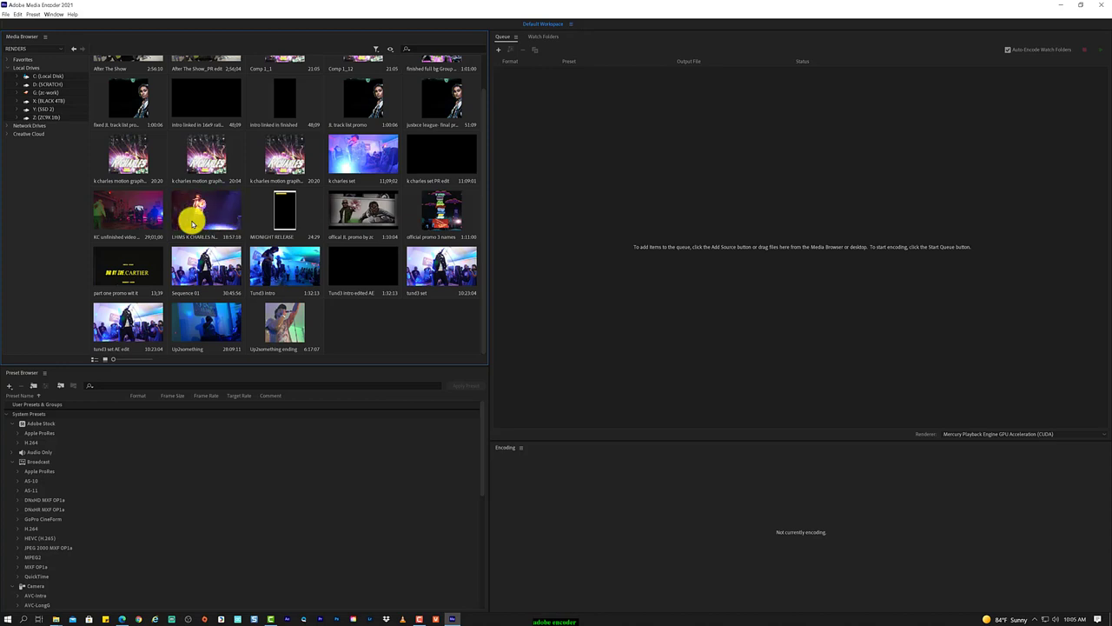
{"action": "right_click", "coordinate": [287, 329]}
{"action": "left_click", "coordinate": [345, 316]}
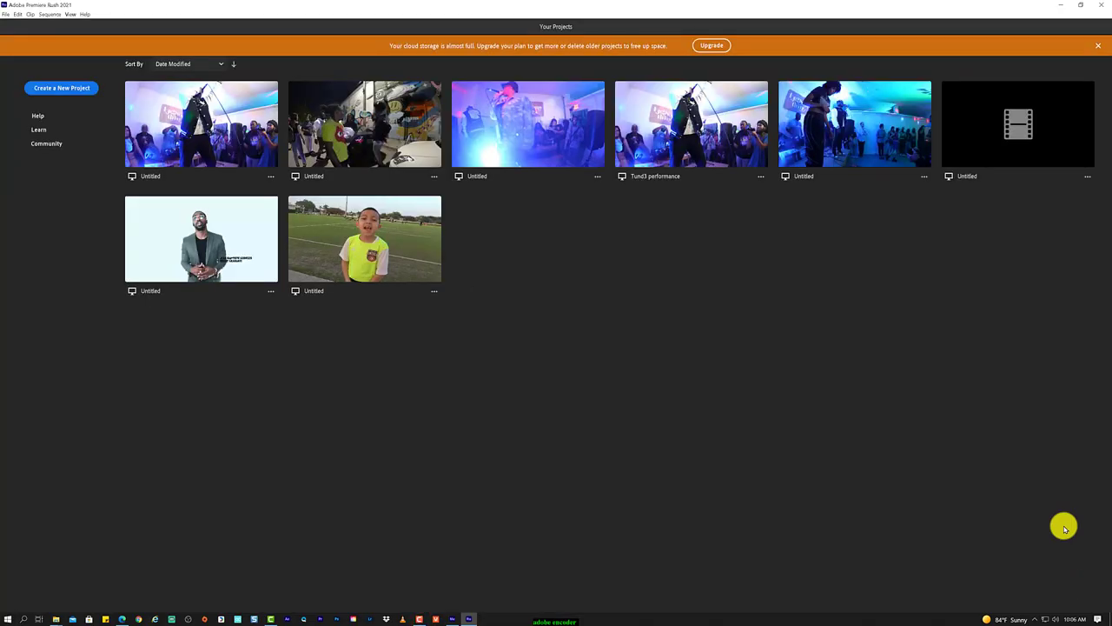
Open the last Untitled project and set its aspect ratio to 16:9
{"action": "left_click", "coordinate": [367, 133]}
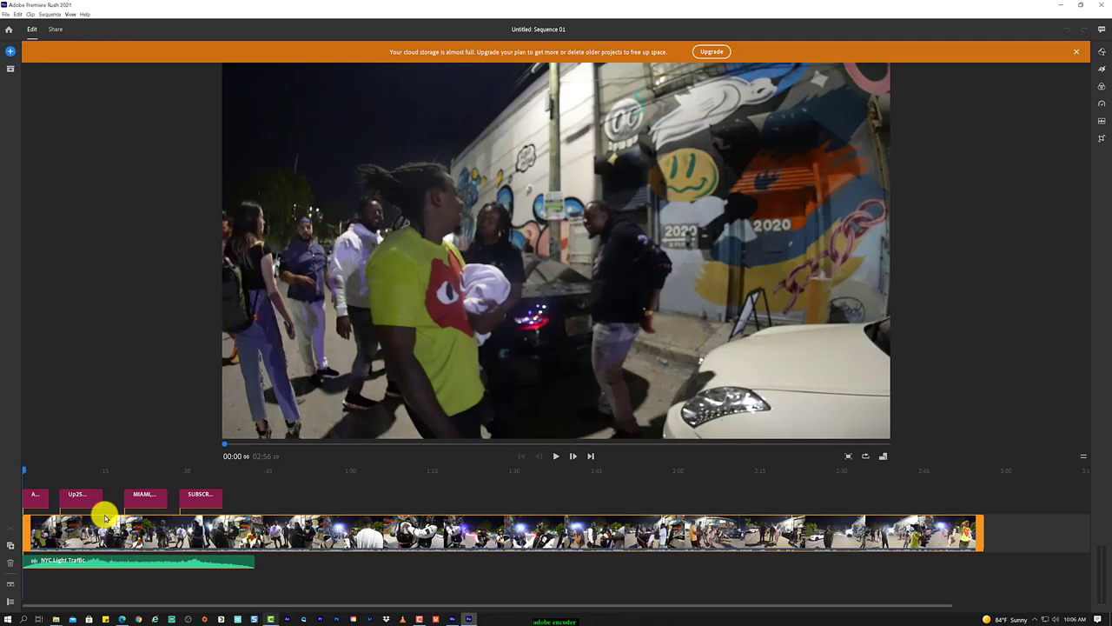
{"action": "left_click", "coordinate": [10, 29]}
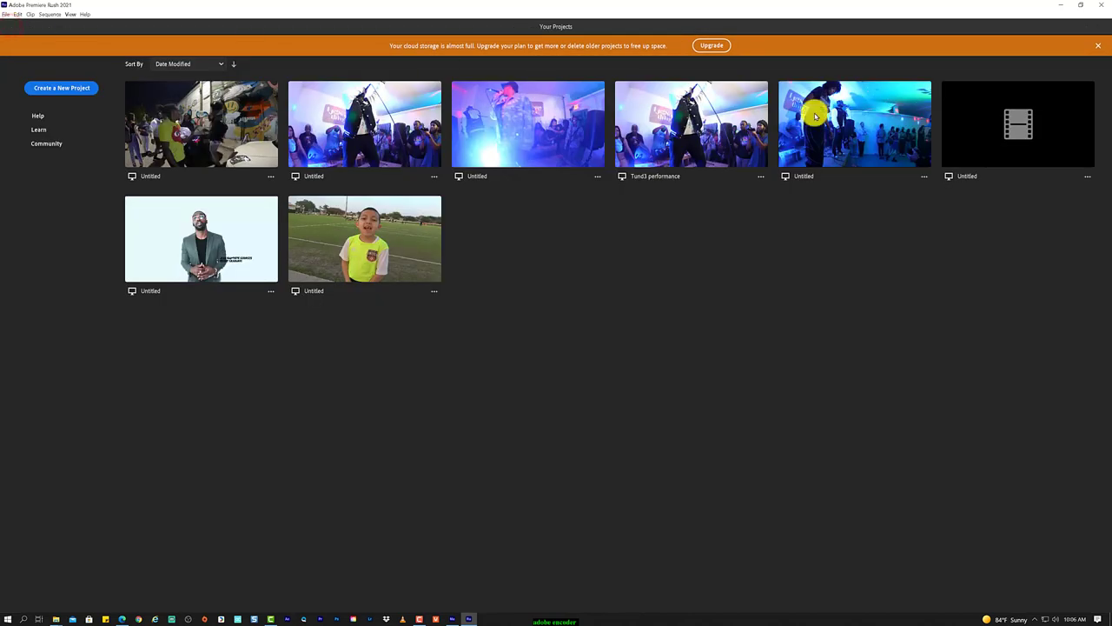
{"action": "left_click", "coordinate": [995, 133]}
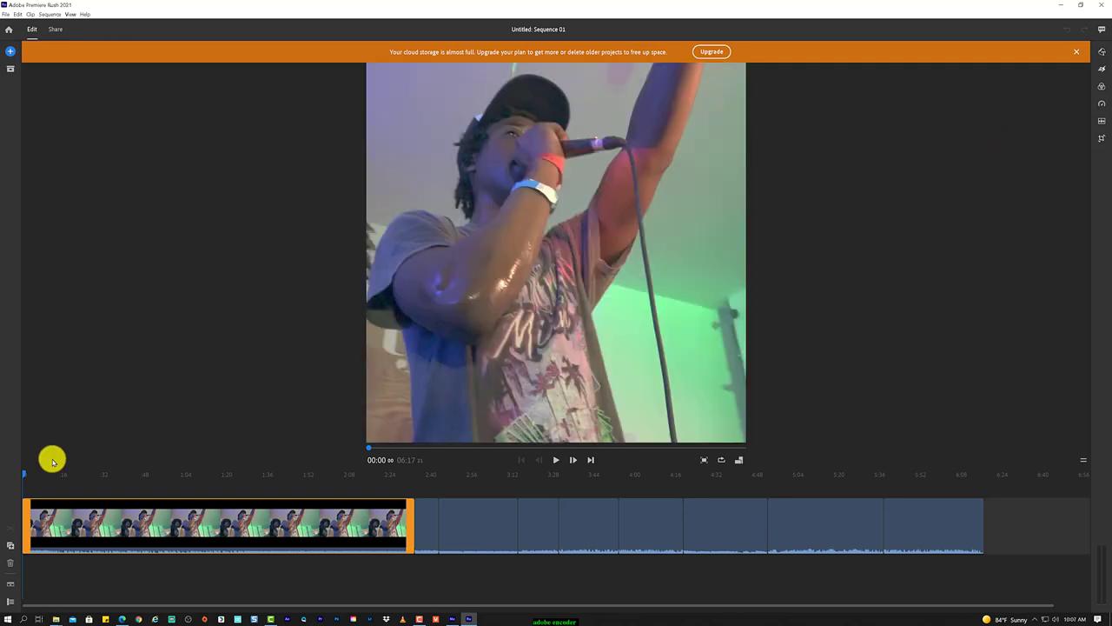
{"action": "left_click", "coordinate": [739, 460]}
{"action": "left_click", "coordinate": [677, 426]}
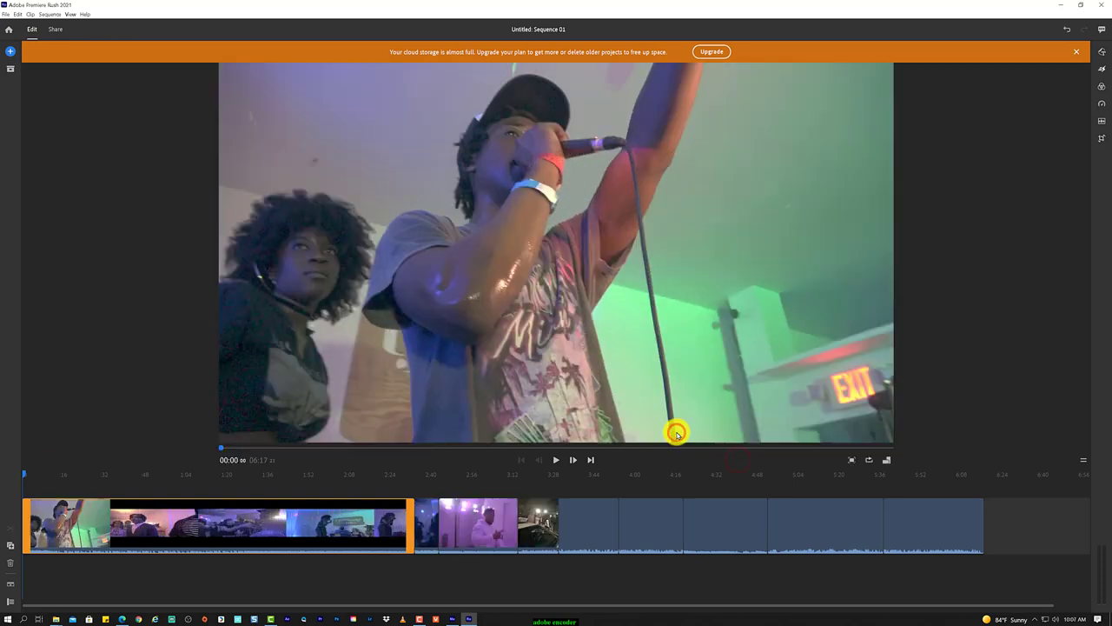
Start adding media and browse to the RENDERS folder on the G: (zc-work) drive
{"action": "left_click", "coordinate": [10, 52]}
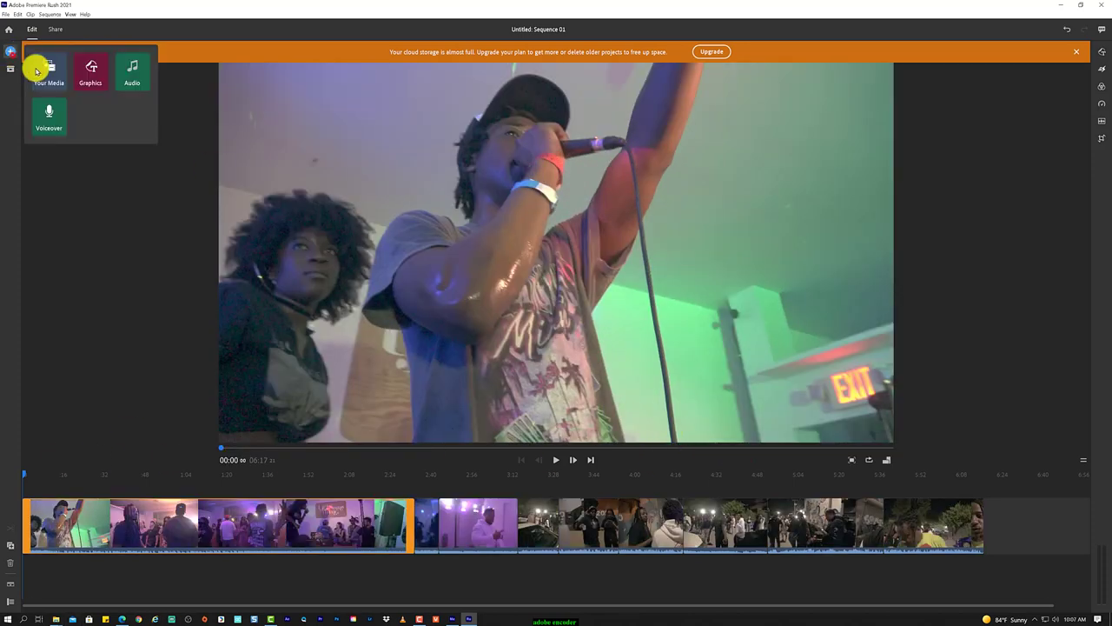
{"action": "left_click", "coordinate": [43, 67]}
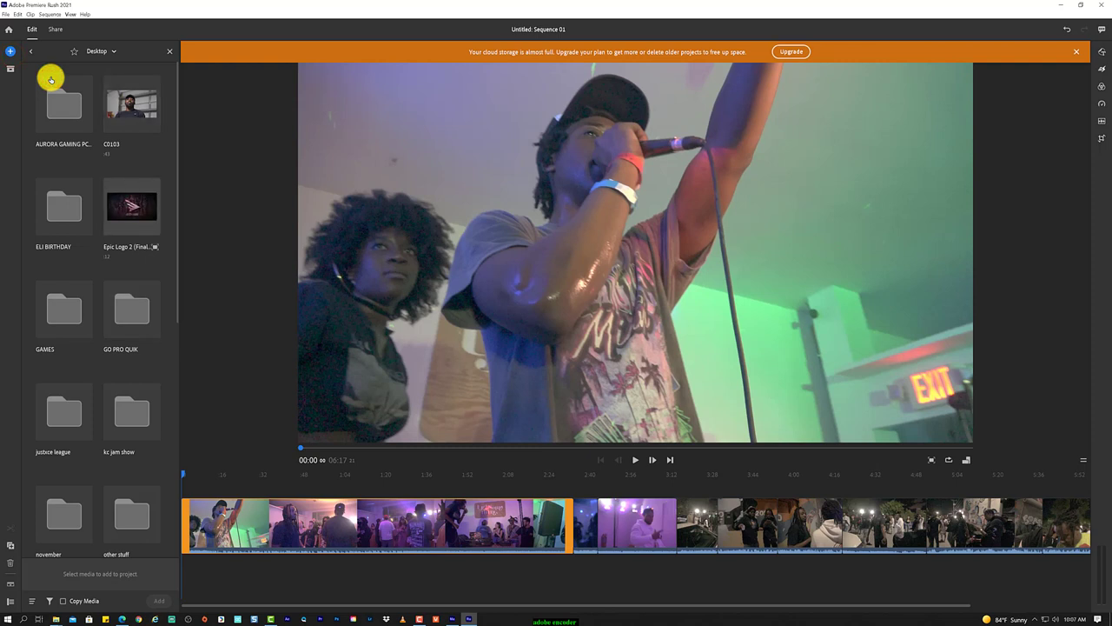
{"action": "left_click", "coordinate": [102, 52]}
{"action": "left_click", "coordinate": [114, 70]}
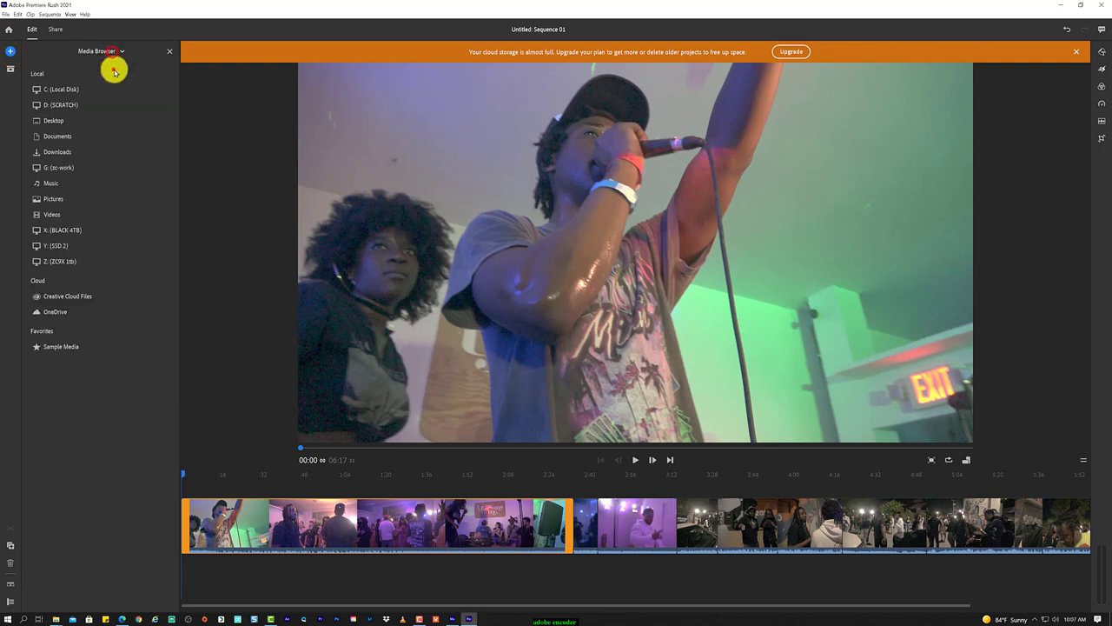
{"action": "left_click", "coordinate": [69, 166]}
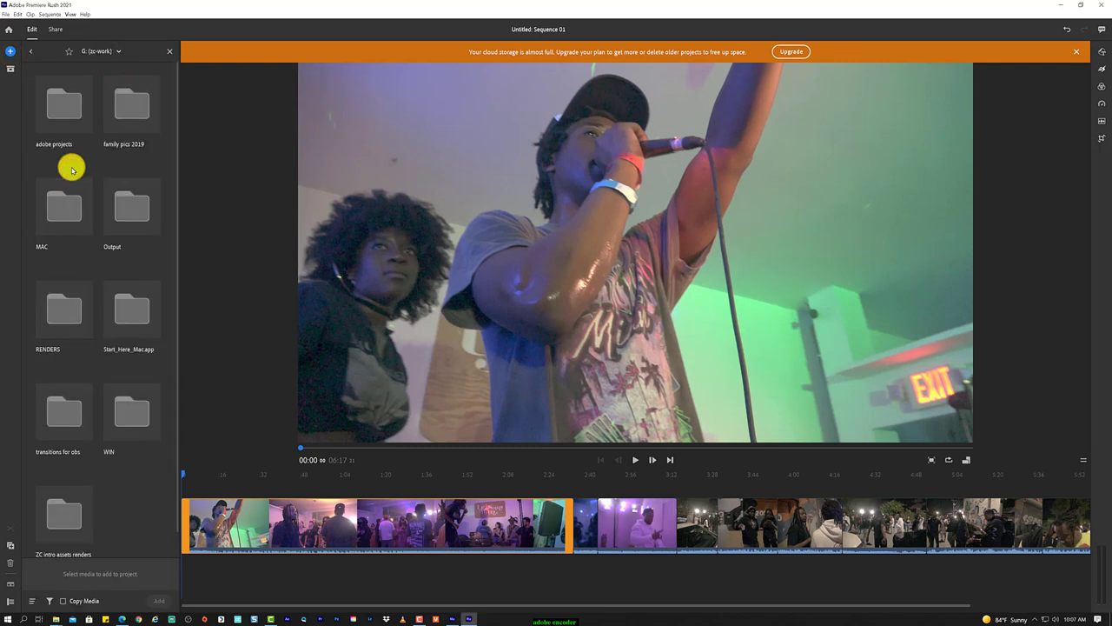
{"action": "double_click", "coordinate": [63, 308]}
{"action": "scroll", "coordinate": [176, 288], "scroll_direction": "down", "scroll_amount": 1}
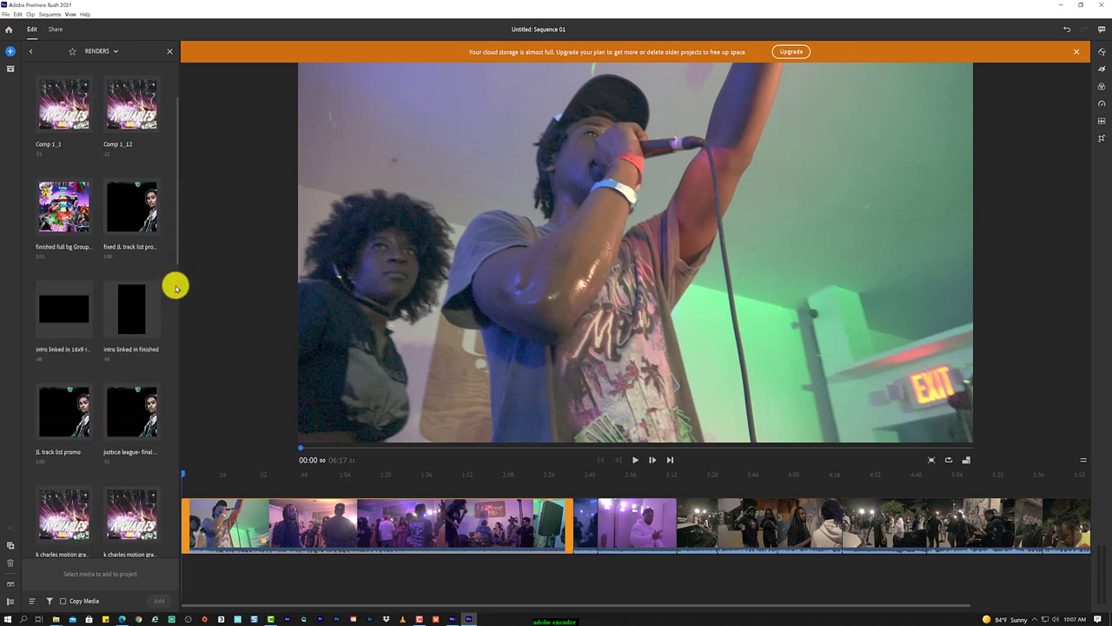
Look through the ZC intro assets renders, WIN and adobe projects folders on G:
{"action": "left_click", "coordinate": [31, 51]}
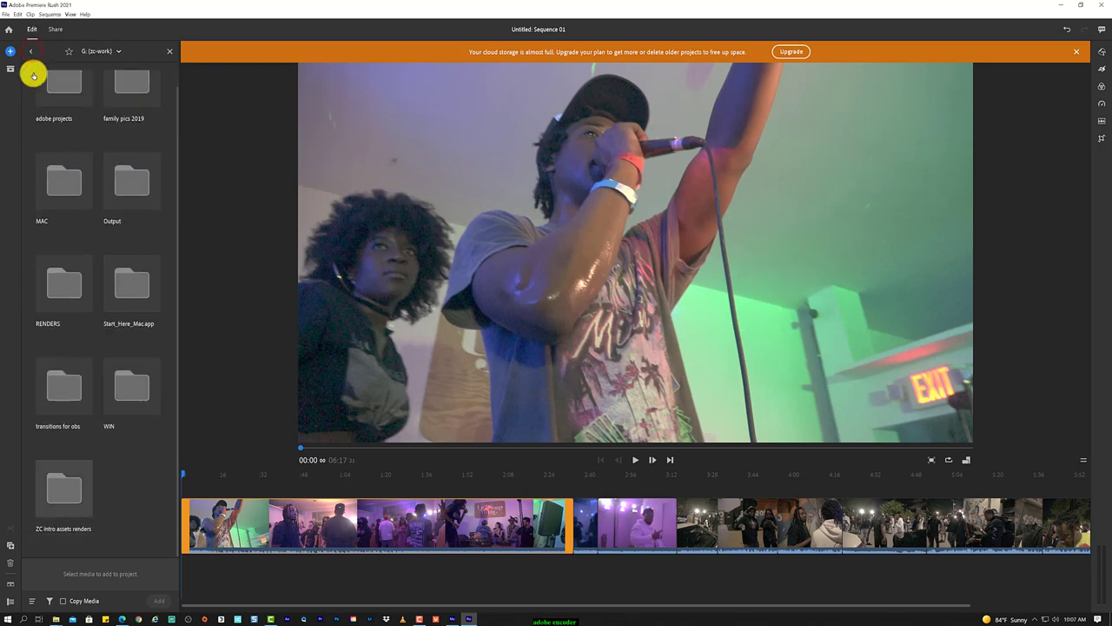
{"action": "double_click", "coordinate": [64, 483]}
{"action": "left_click", "coordinate": [30, 51]}
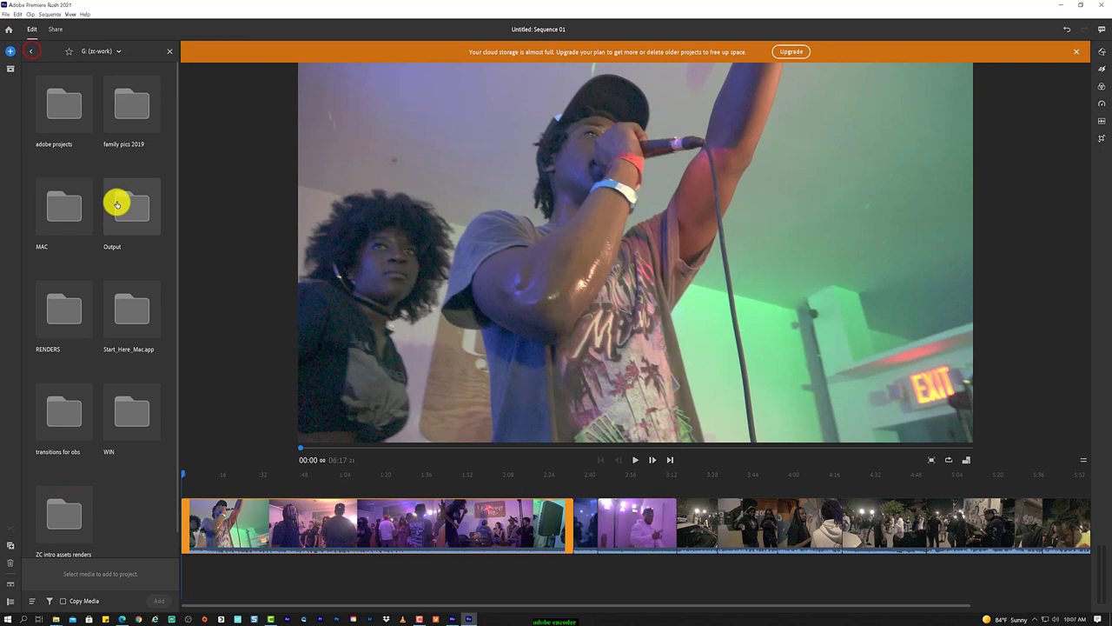
{"action": "double_click", "coordinate": [130, 411]}
{"action": "left_click", "coordinate": [30, 51]}
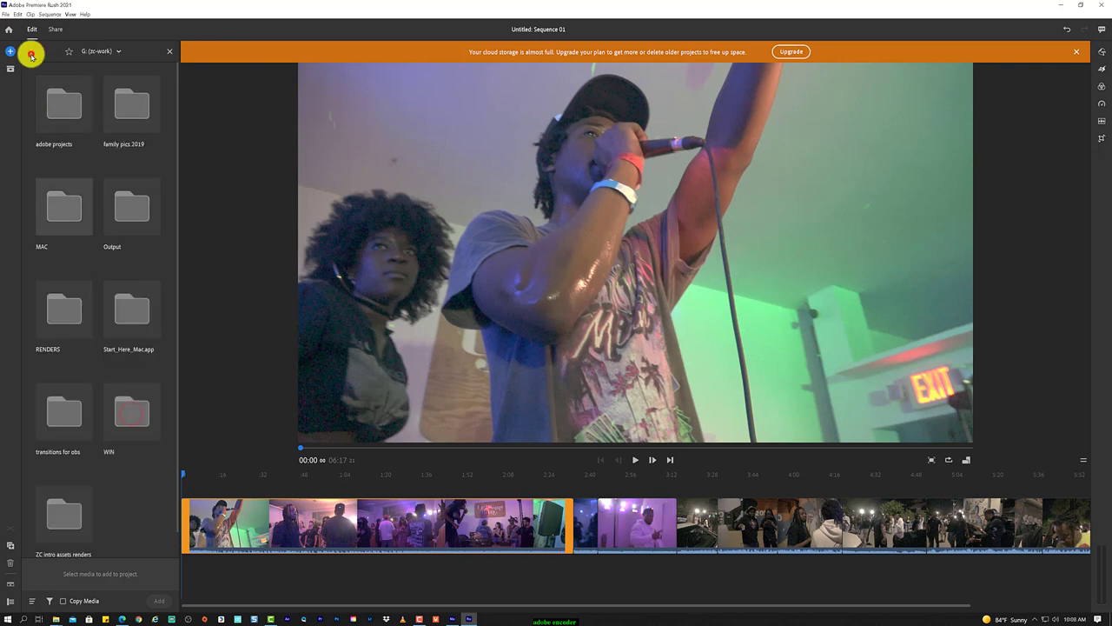
{"action": "double_click", "coordinate": [64, 105]}
{"action": "left_click", "coordinate": [31, 51]}
{"action": "scroll", "coordinate": [61, 487], "scroll_direction": "down", "scroll_amount": 1}
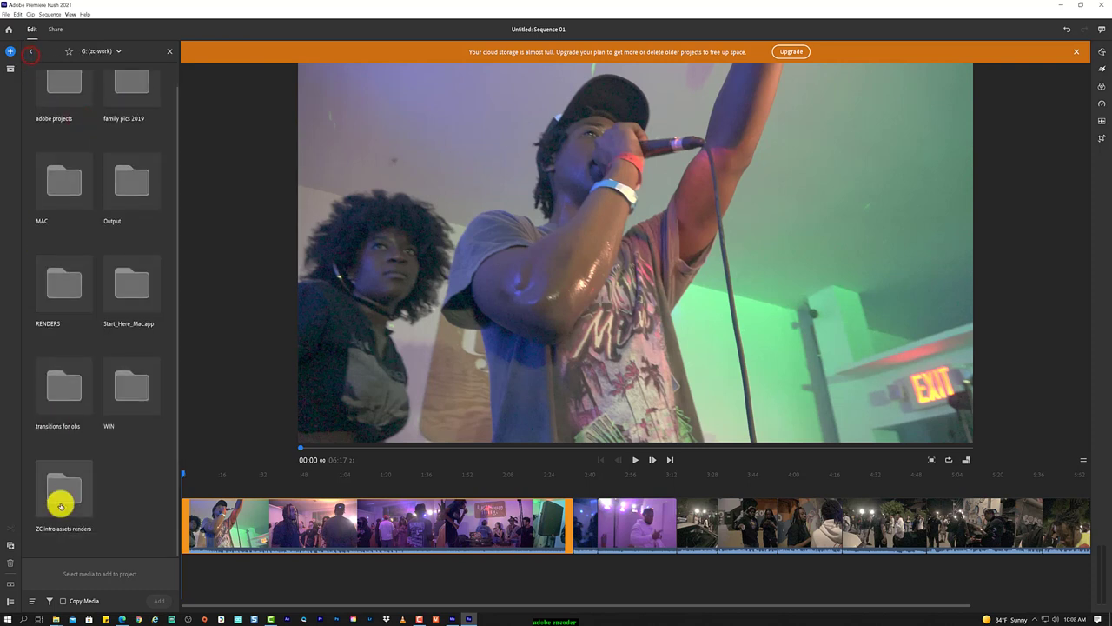
{"action": "double_click", "coordinate": [61, 506]}
{"action": "left_click", "coordinate": [33, 53]}
Check the RENDERS FROM PC folder under MAC, then return to the drives list
{"action": "scroll", "coordinate": [141, 342], "scroll_direction": "down", "scroll_amount": 3}
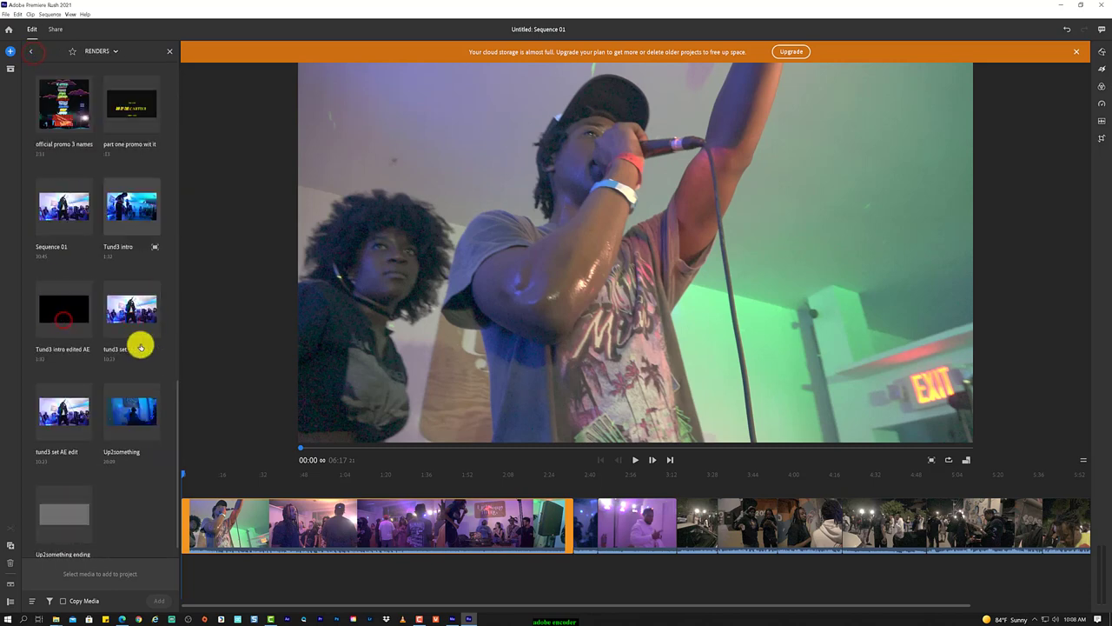
{"action": "scroll", "coordinate": [141, 344], "scroll_direction": "down", "scroll_amount": 2}
{"action": "scroll", "coordinate": [114, 297], "scroll_direction": "down", "scroll_amount": 2}
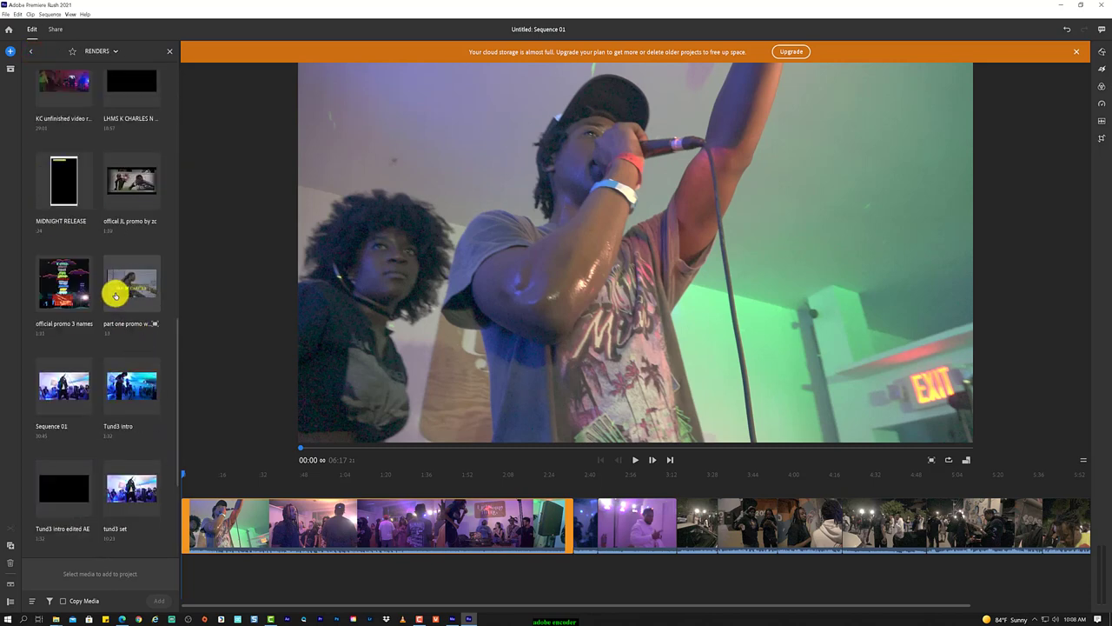
{"action": "scroll", "coordinate": [142, 296], "scroll_direction": "up", "scroll_amount": 2}
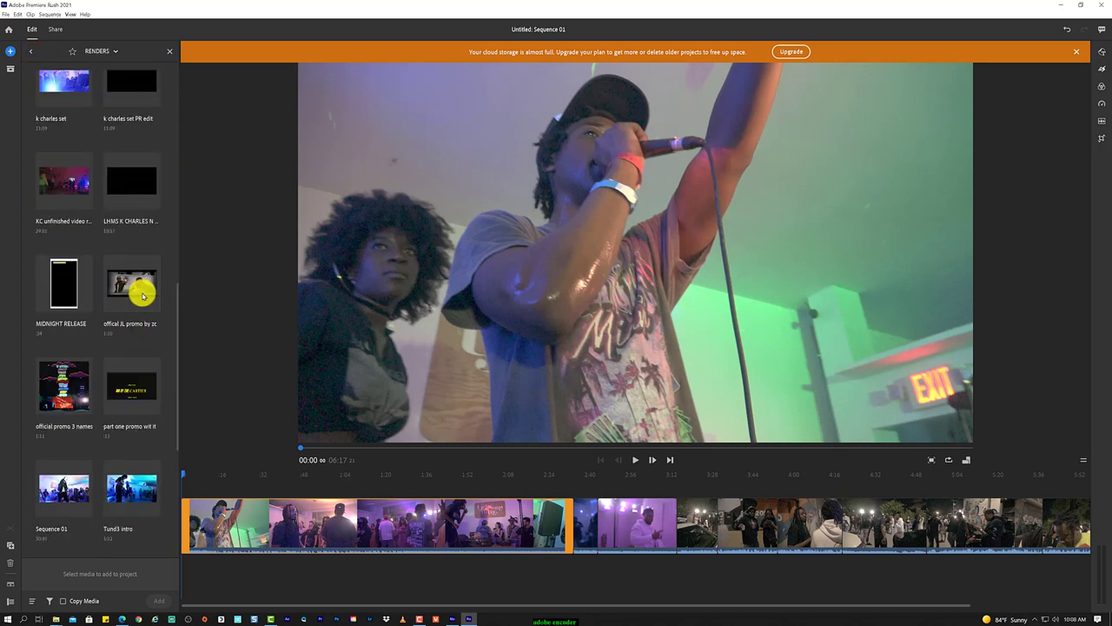
{"action": "scroll", "coordinate": [142, 295], "scroll_direction": "up", "scroll_amount": 3}
{"action": "scroll", "coordinate": [142, 293], "scroll_direction": "up", "scroll_amount": 2}
{"action": "scroll", "coordinate": [121, 252], "scroll_direction": "up", "scroll_amount": 2}
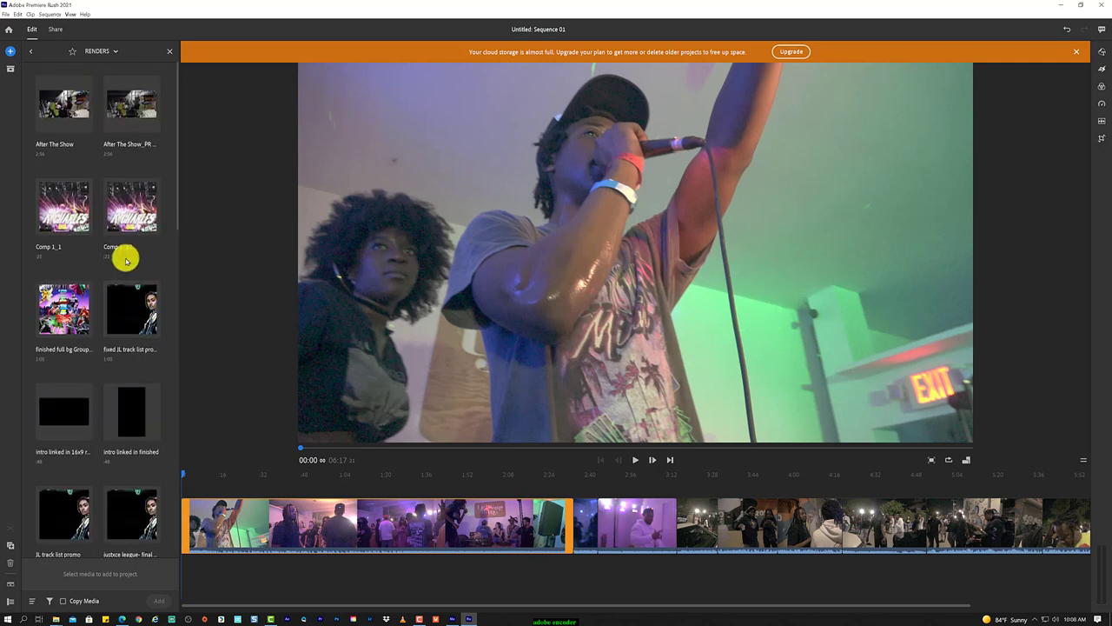
{"action": "left_click", "coordinate": [30, 53]}
{"action": "double_click", "coordinate": [68, 192]}
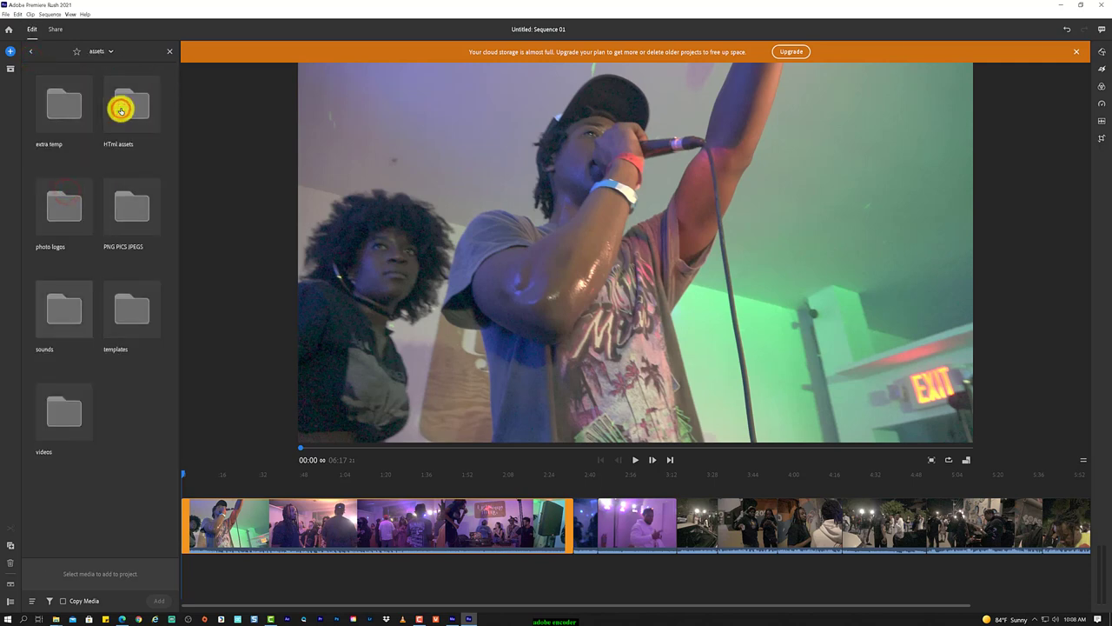
{"action": "left_click", "coordinate": [31, 51]}
{"action": "left_click", "coordinate": [31, 51]}
{"action": "left_click", "coordinate": [30, 50]}
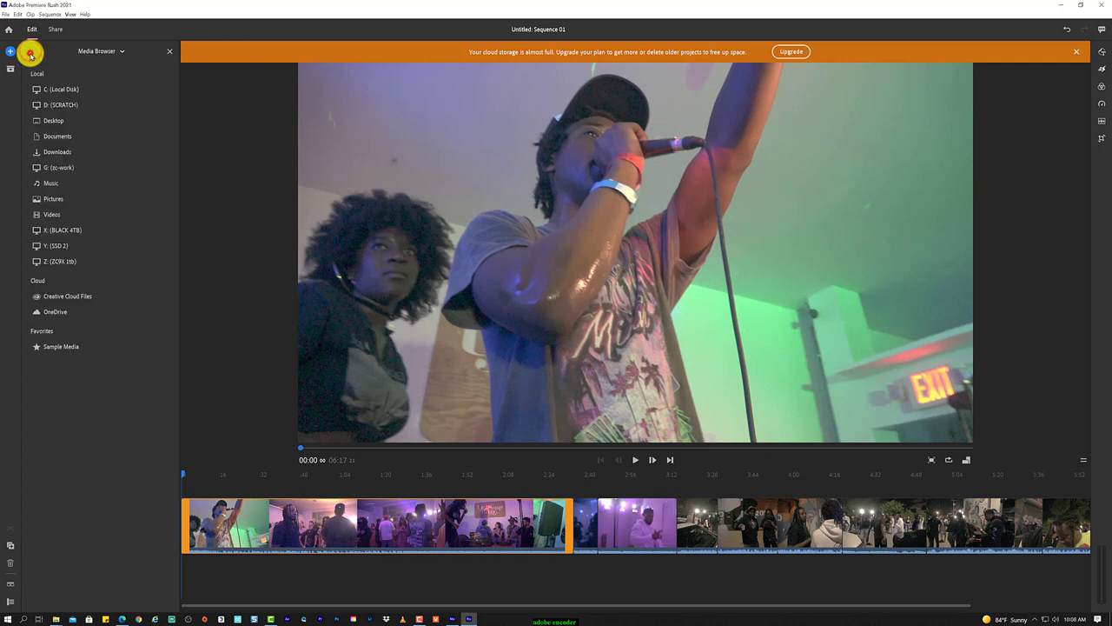
Browse the FILES RENDERED and VIDEOS folders on the X: (BLACK 4TB) drive
{"action": "left_click", "coordinate": [116, 236]}
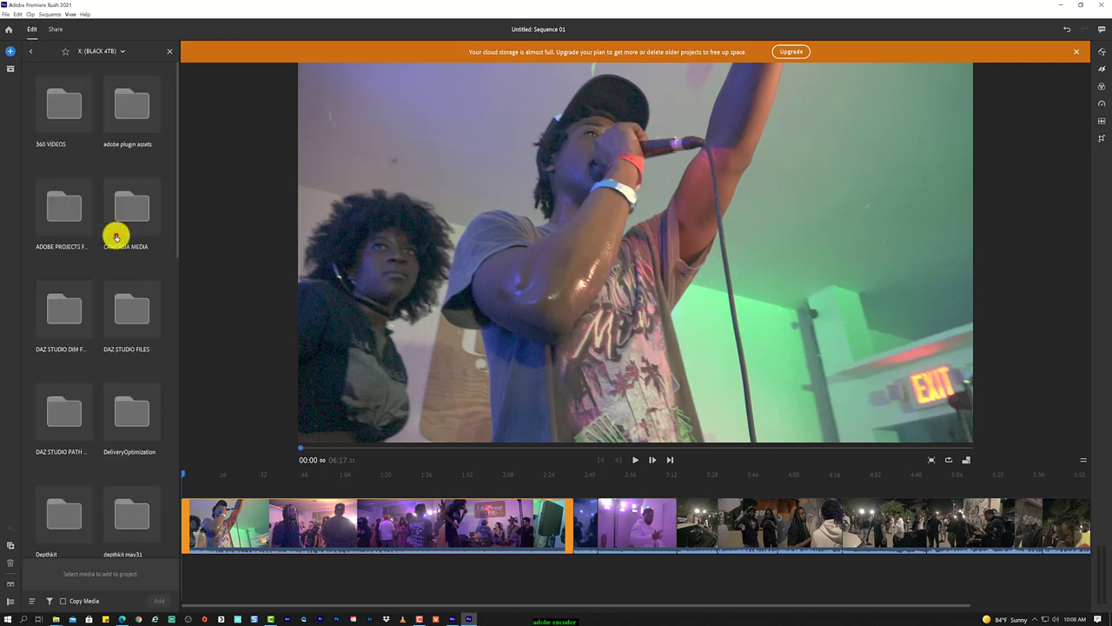
{"action": "double_click", "coordinate": [109, 325]}
{"action": "double_click", "coordinate": [133, 218]}
{"action": "double_click", "coordinate": [133, 220]}
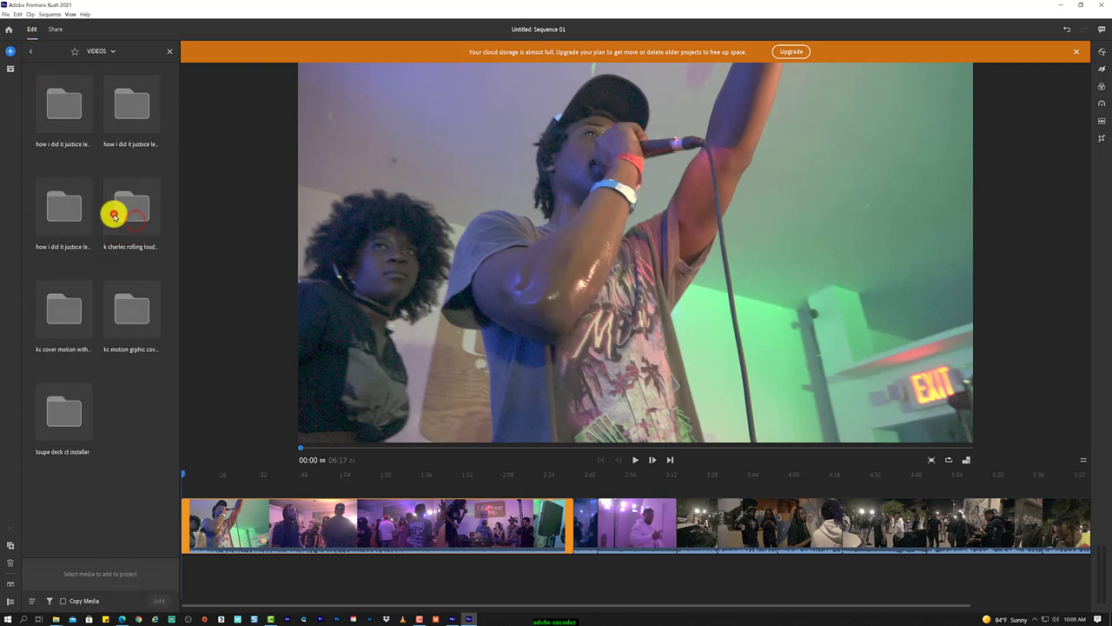
{"action": "left_click", "coordinate": [30, 56]}
{"action": "left_click", "coordinate": [32, 58]}
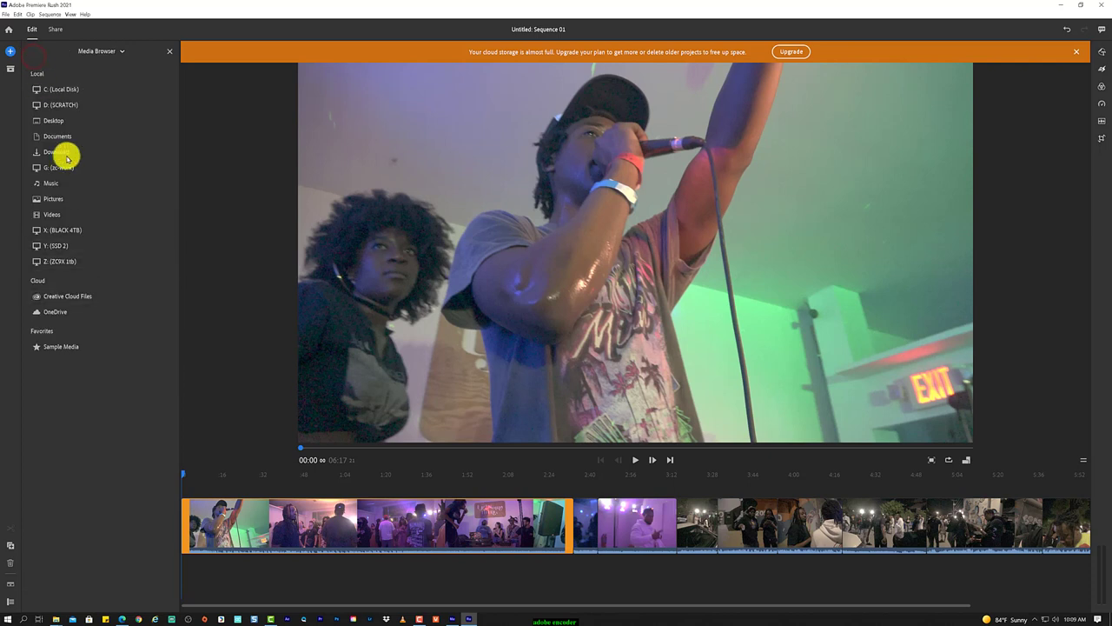
Open Z: (ZC9X 1tb) > zoeca > _FINISHED RENDERS and scroll to the end of its clips
{"action": "left_click", "coordinate": [100, 256]}
{"action": "double_click", "coordinate": [42, 407]}
{"action": "double_click", "coordinate": [69, 118]}
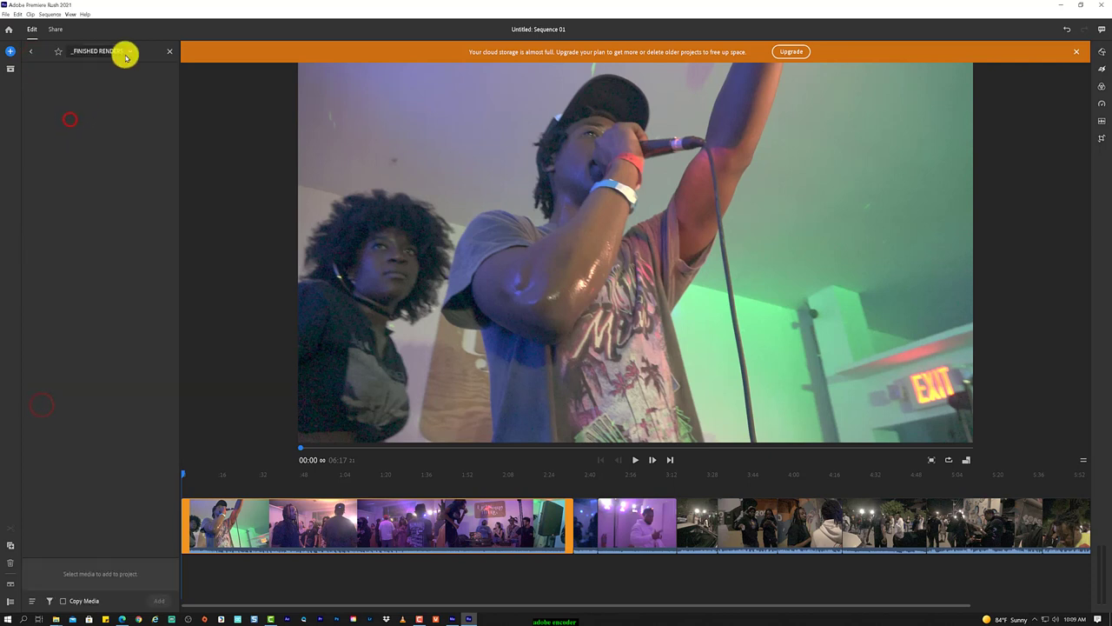
{"action": "scroll", "coordinate": [99, 356], "scroll_direction": "down", "scroll_amount": 3}
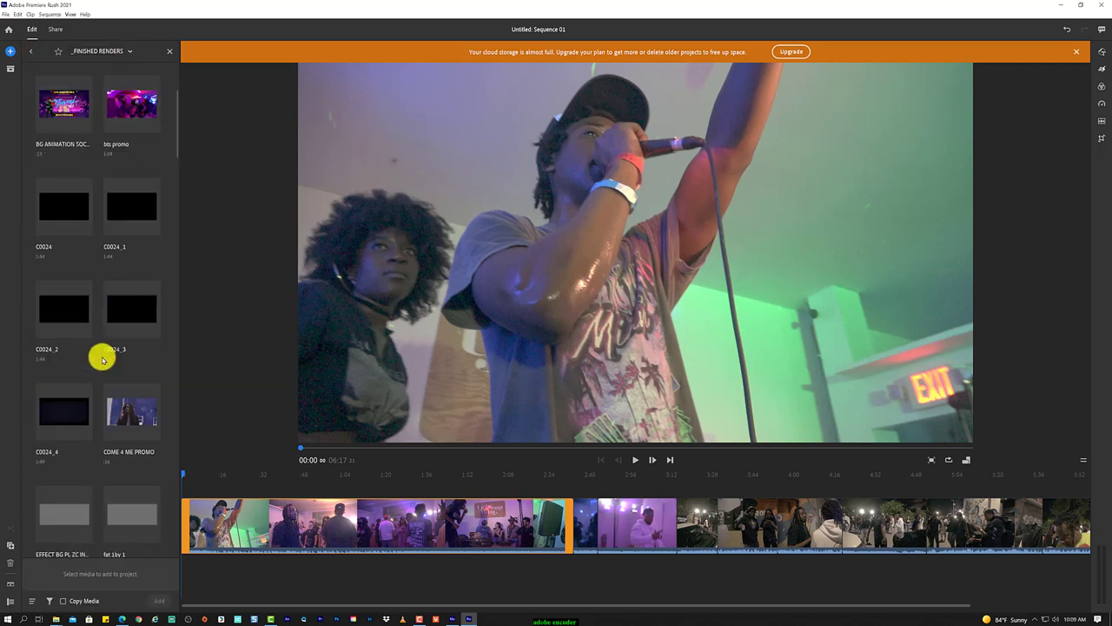
{"action": "scroll", "coordinate": [101, 359], "scroll_direction": "down", "scroll_amount": 3}
{"action": "scroll", "coordinate": [102, 359], "scroll_direction": "down", "scroll_amount": 3}
{"action": "scroll", "coordinate": [102, 359], "scroll_direction": "down", "scroll_amount": 3}
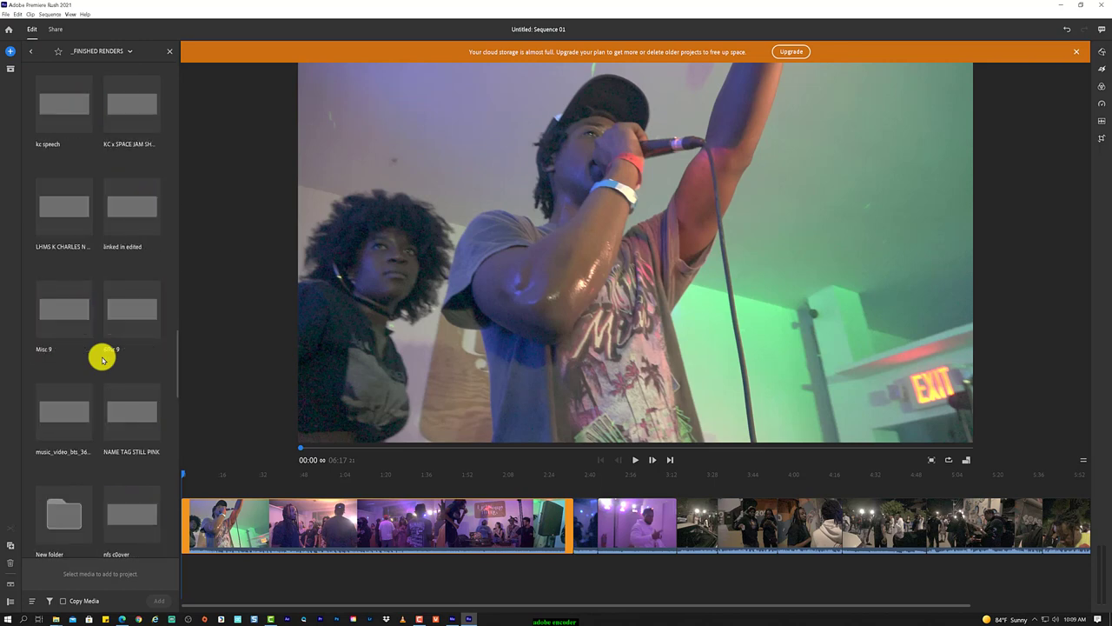
{"action": "scroll", "coordinate": [102, 359], "scroll_direction": "down", "scroll_amount": 3}
{"action": "scroll", "coordinate": [102, 359], "scroll_direction": "down", "scroll_amount": 5}
{"action": "scroll", "coordinate": [99, 356], "scroll_direction": "down", "scroll_amount": 5}
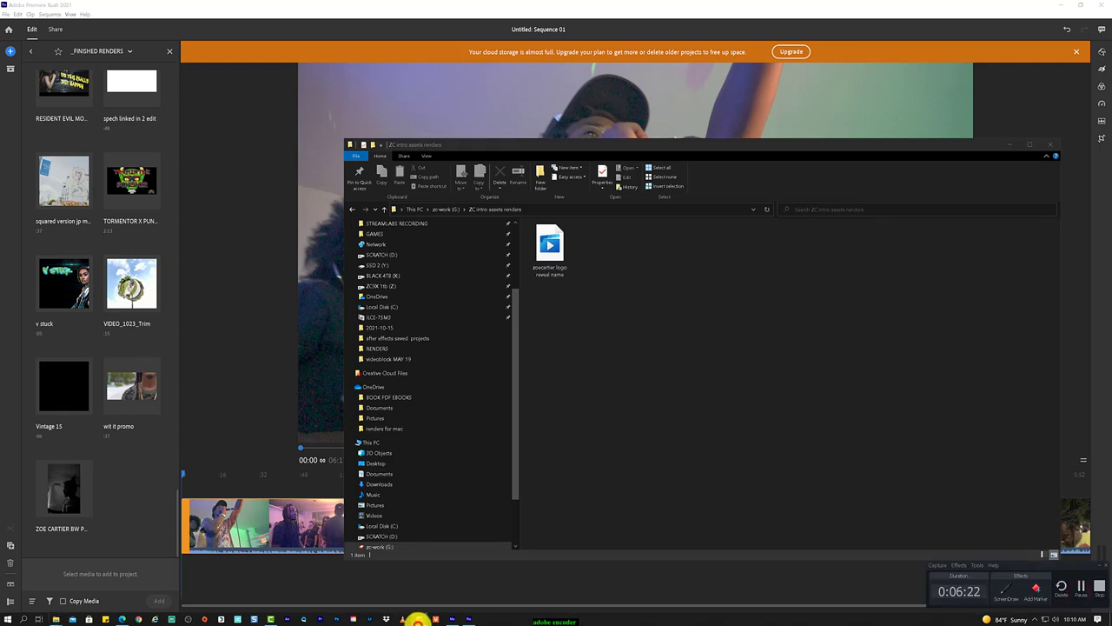
{"action": "left_click", "coordinate": [583, 269]}
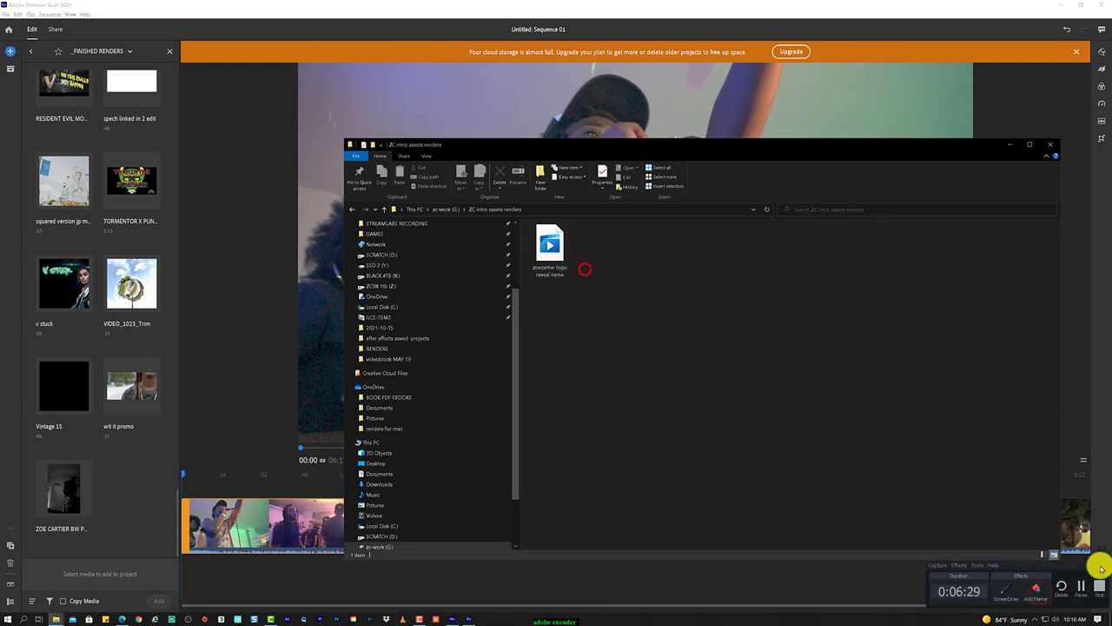
{"action": "left_click", "coordinate": [1102, 565]}
{"action": "left_click", "coordinate": [956, 565]}
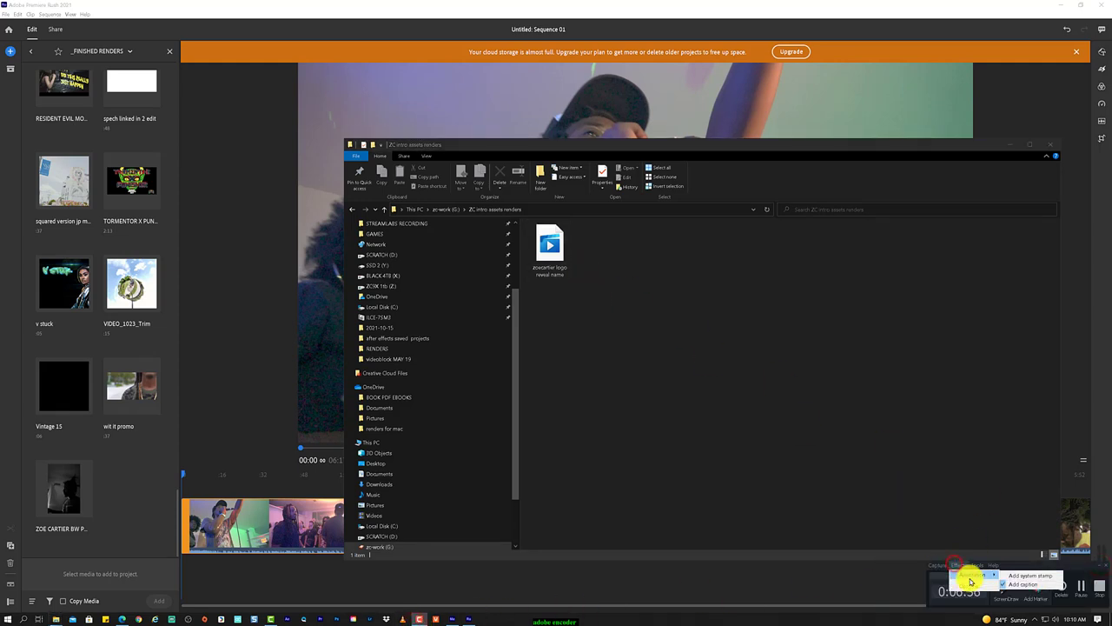
Queue the logo reveal clip from ZC intro assets renders in Media Encoder and start encoding
{"action": "left_click", "coordinate": [454, 619]}
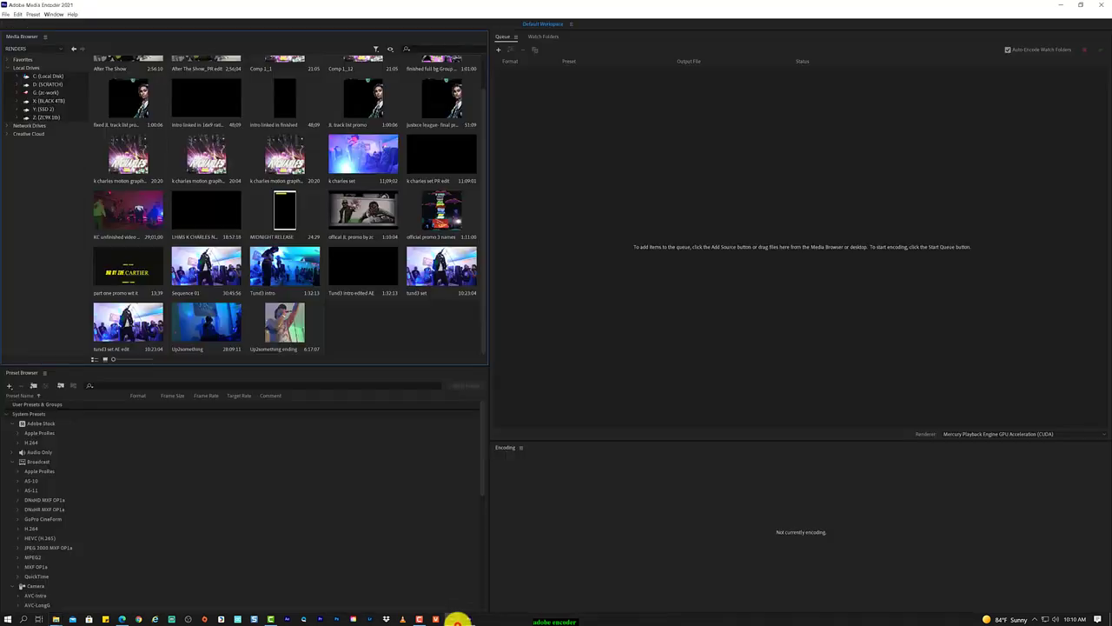
{"action": "double_click", "coordinate": [373, 142]}
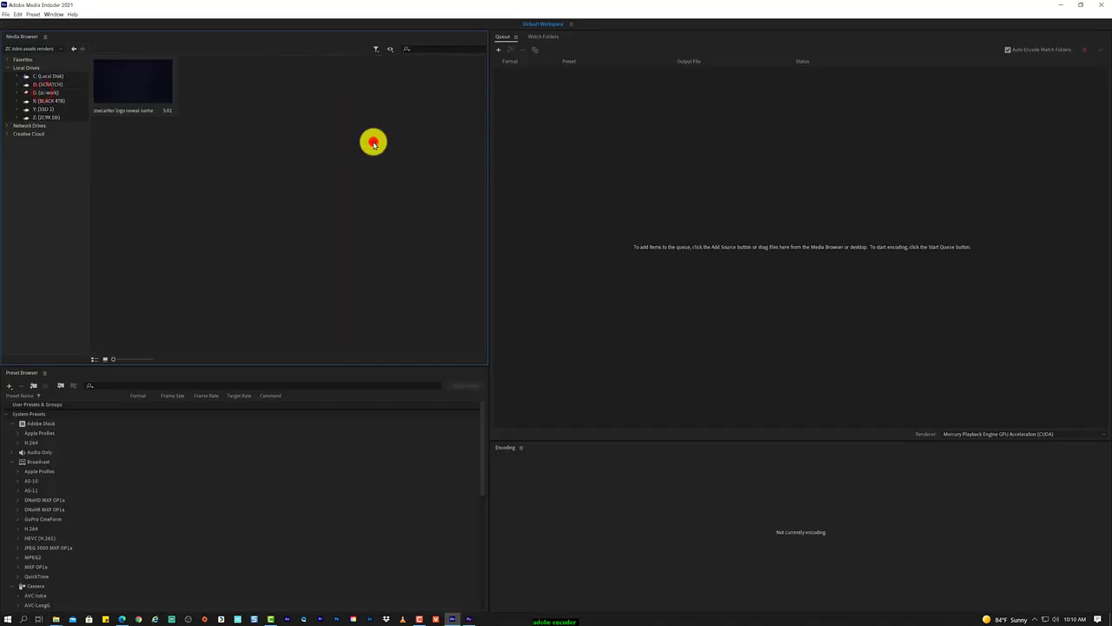
{"action": "right_click", "coordinate": [167, 89]}
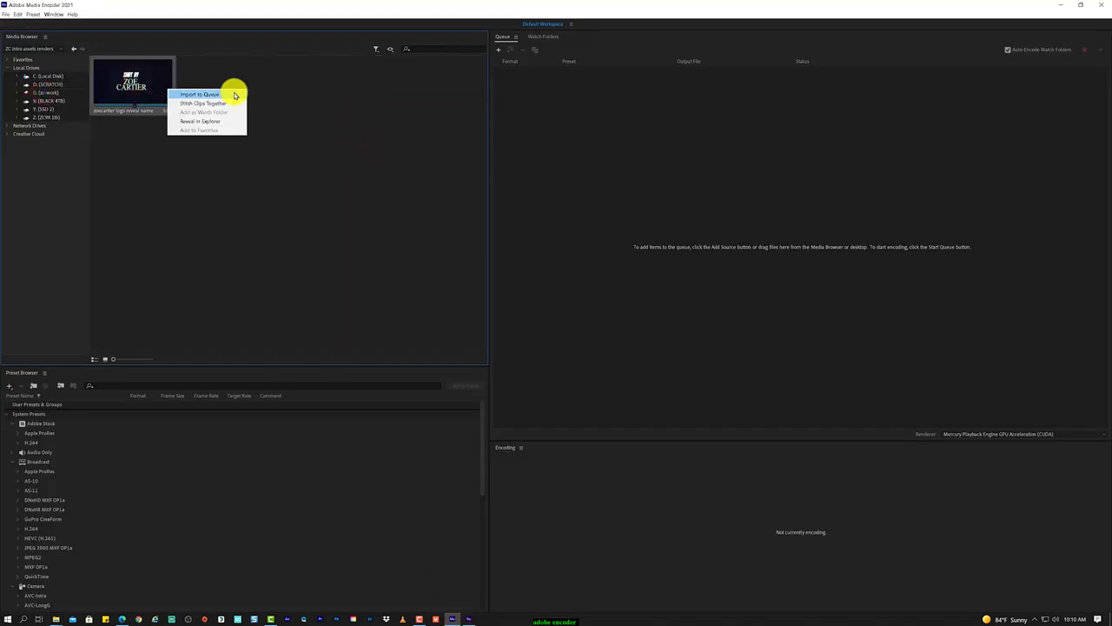
{"action": "left_click", "coordinate": [226, 95]}
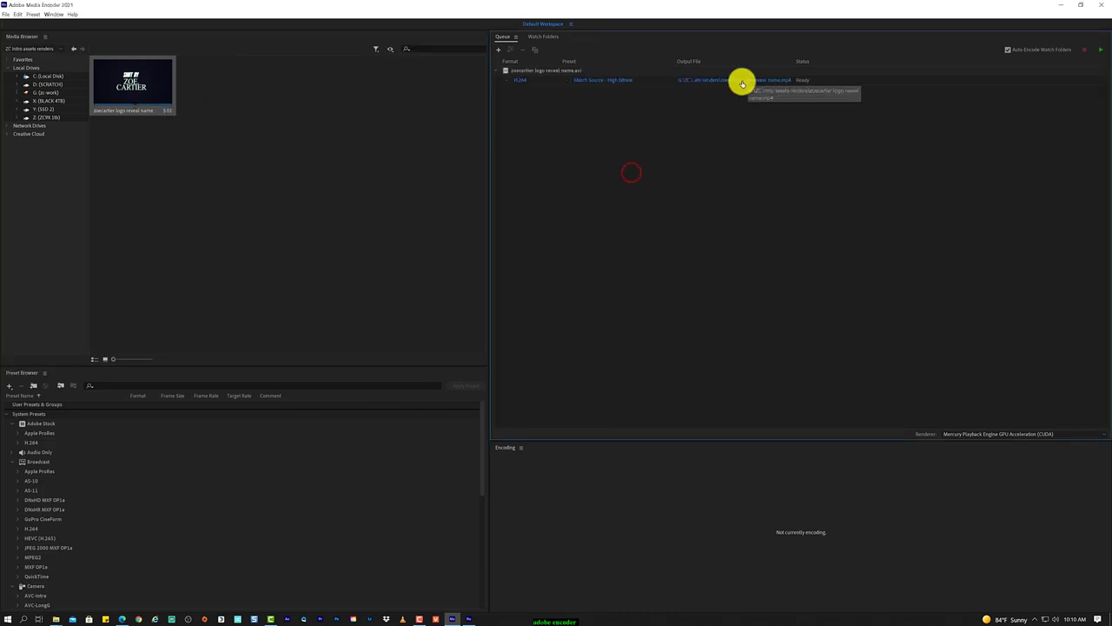
{"action": "left_click", "coordinate": [1102, 51]}
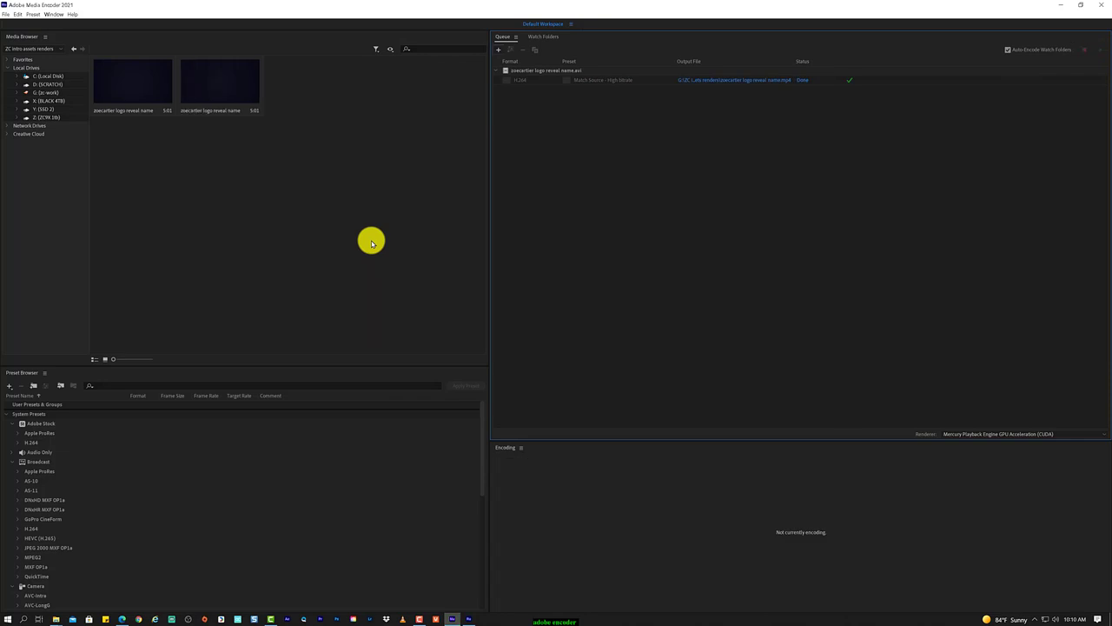
Reveal the encoded MP4 in File Explorer and arrange it over Premiere Rush
{"action": "left_click", "coordinate": [279, 155]}
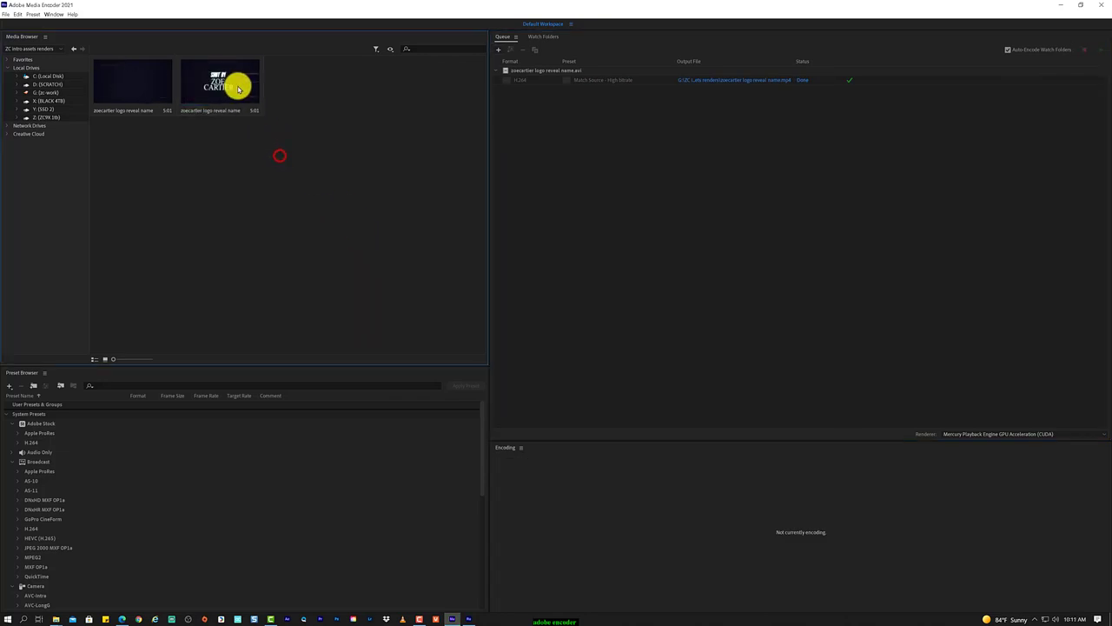
{"action": "right_click", "coordinate": [261, 96]}
{"action": "left_click", "coordinate": [324, 128]}
{"action": "mouse_move", "coordinate": [55, 619]}
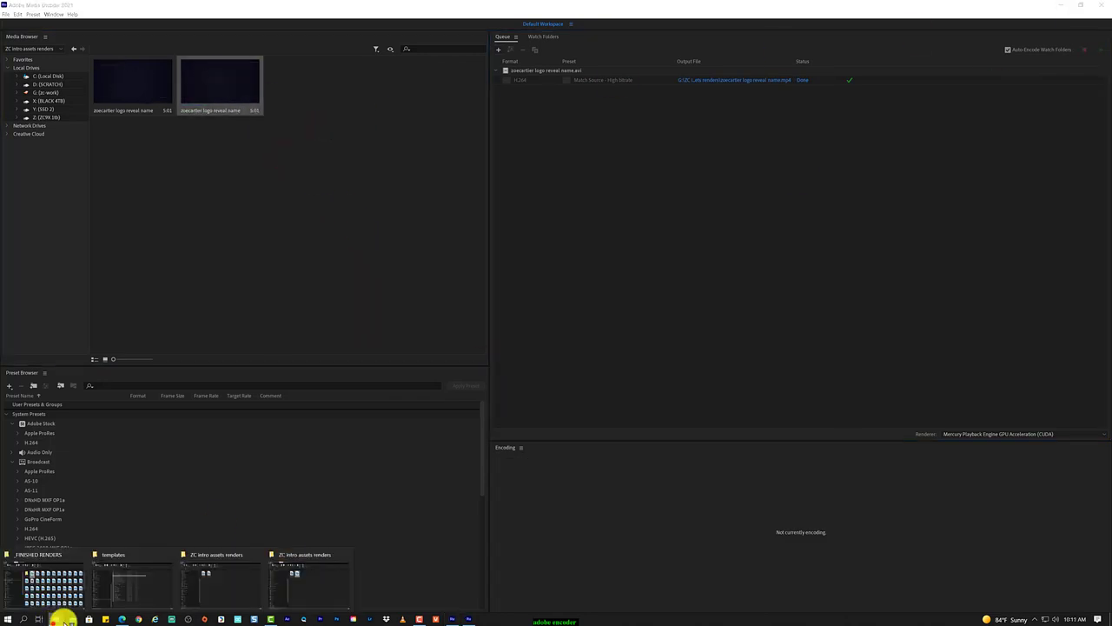
{"action": "left_click", "coordinate": [307, 578]}
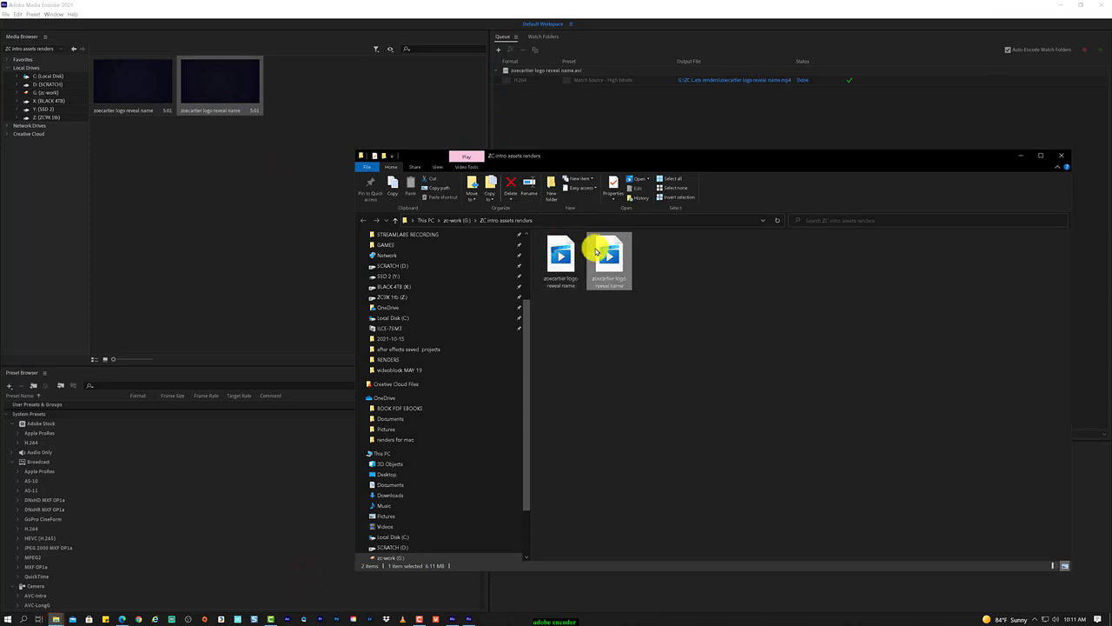
{"action": "left_click_drag", "start_coordinate": [688, 157], "coordinate": [186, 534]}
{"action": "left_click", "coordinate": [1062, 7]}
{"action": "left_click", "coordinate": [494, 153]}
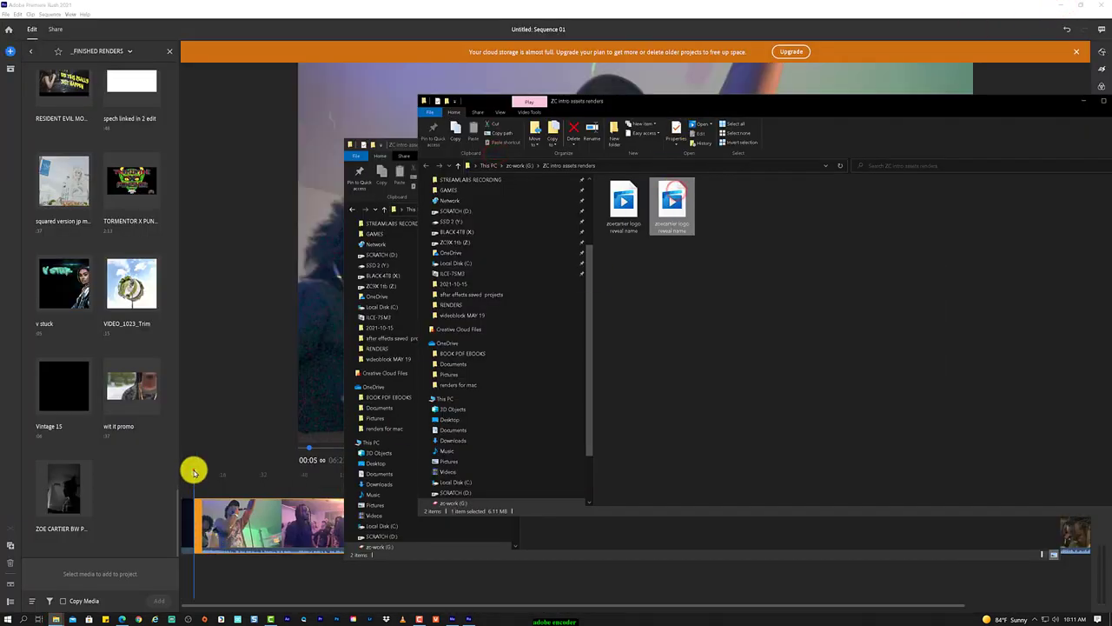
Place the encoded logo reveal clip into the sequence and preview the opening
{"action": "left_click", "coordinate": [195, 469]}
{"action": "left_click", "coordinate": [635, 459]}
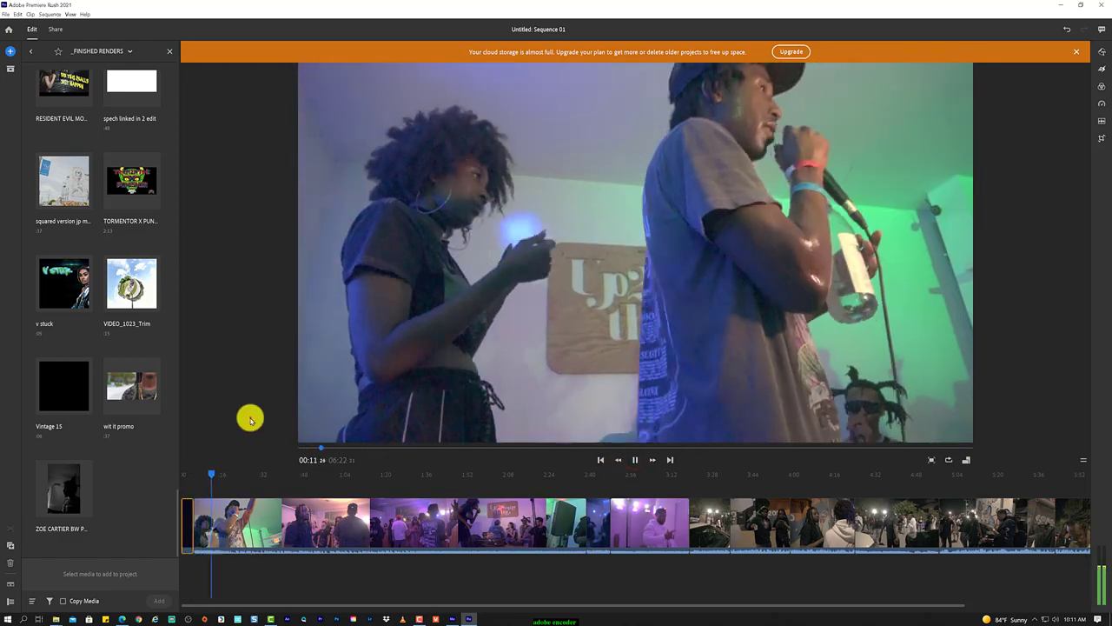
{"action": "left_click", "coordinate": [233, 416]}
{"action": "left_click", "coordinate": [637, 460]}
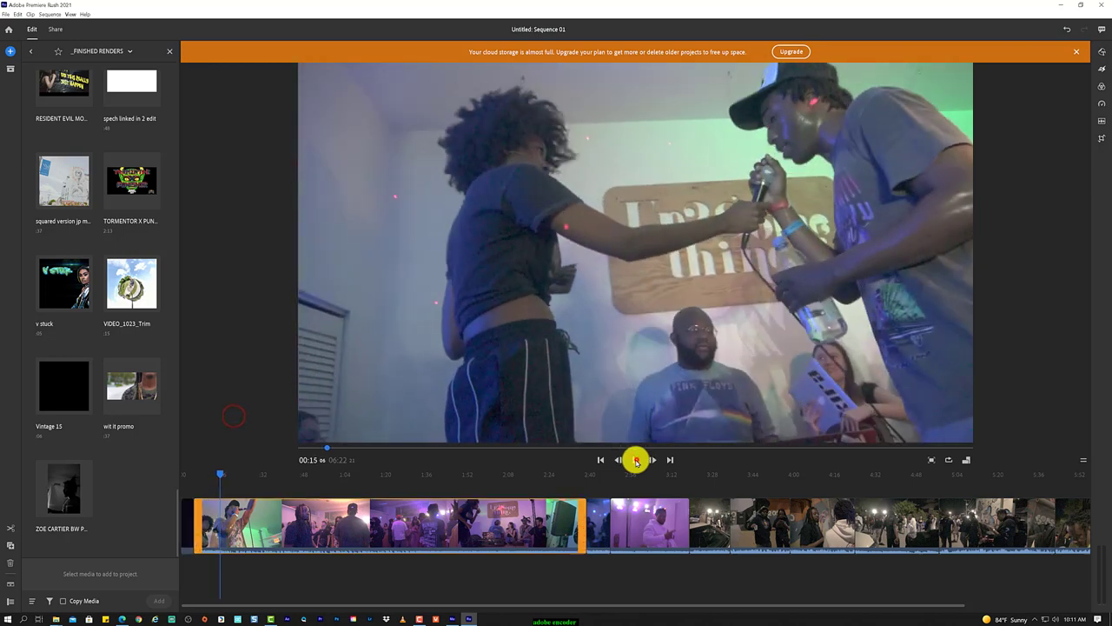
{"action": "left_click", "coordinate": [221, 472]}
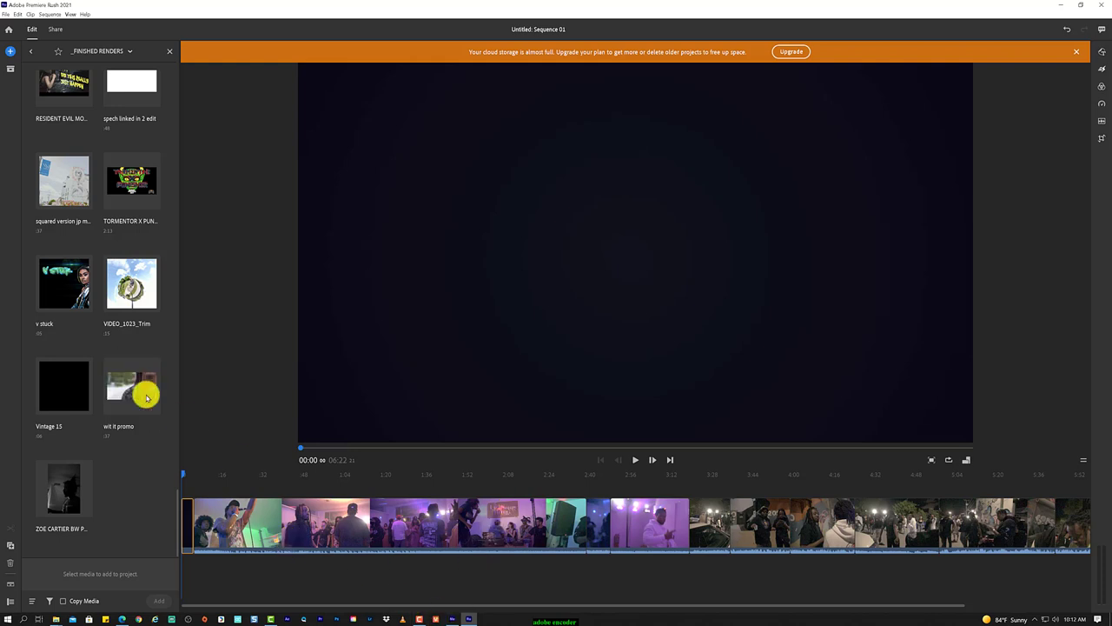
{"action": "left_click", "coordinate": [213, 583]}
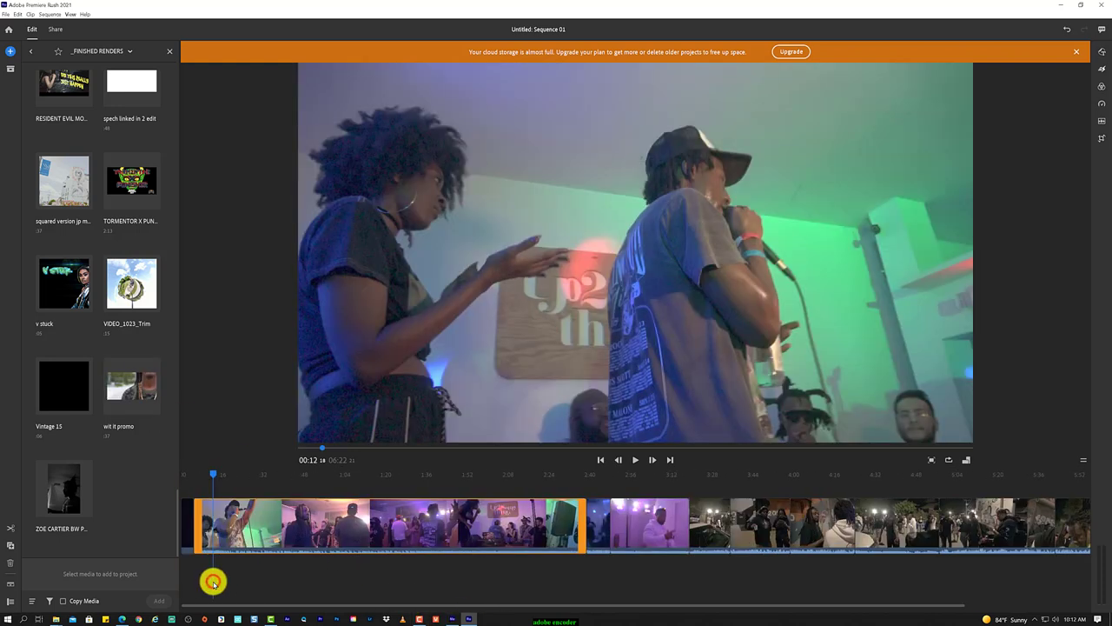
{"action": "mouse_move", "coordinate": [196, 474]}
{"action": "left_mouse_down"}
{"action": "mouse_move", "coordinate": [831, 453]}
{"action": "mouse_move", "coordinate": [882, 477]}
{"action": "mouse_move", "coordinate": [919, 474]}
{"action": "left_mouse_up"}
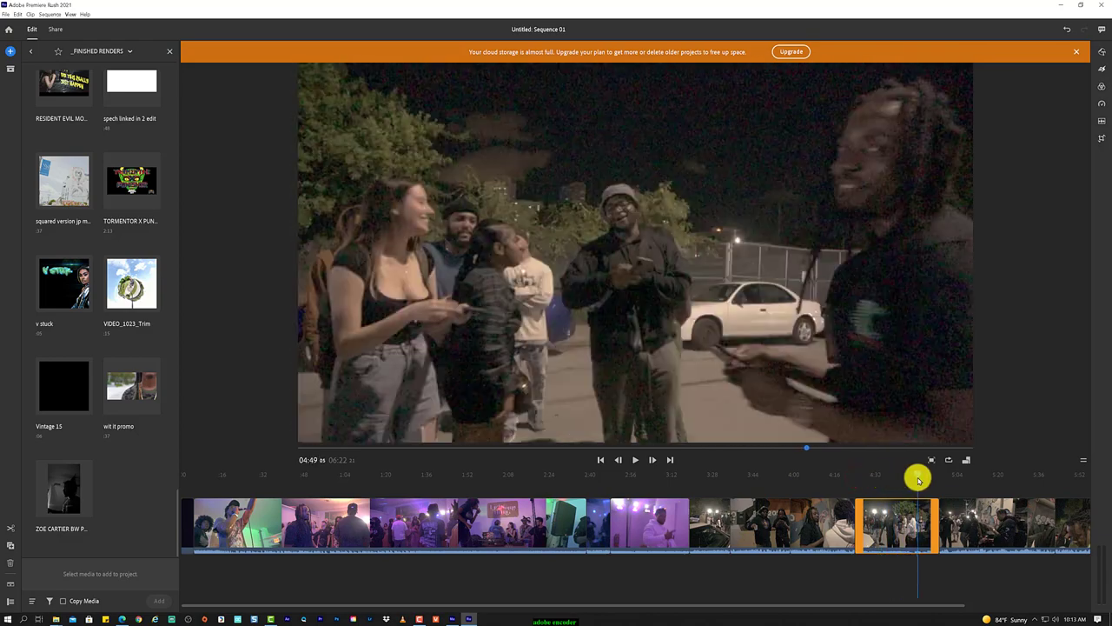
Dismiss the cloud-storage warning banner and check the open File Explorer windows
{"action": "right_click", "coordinate": [886, 532]}
{"action": "left_click", "coordinate": [1077, 51]}
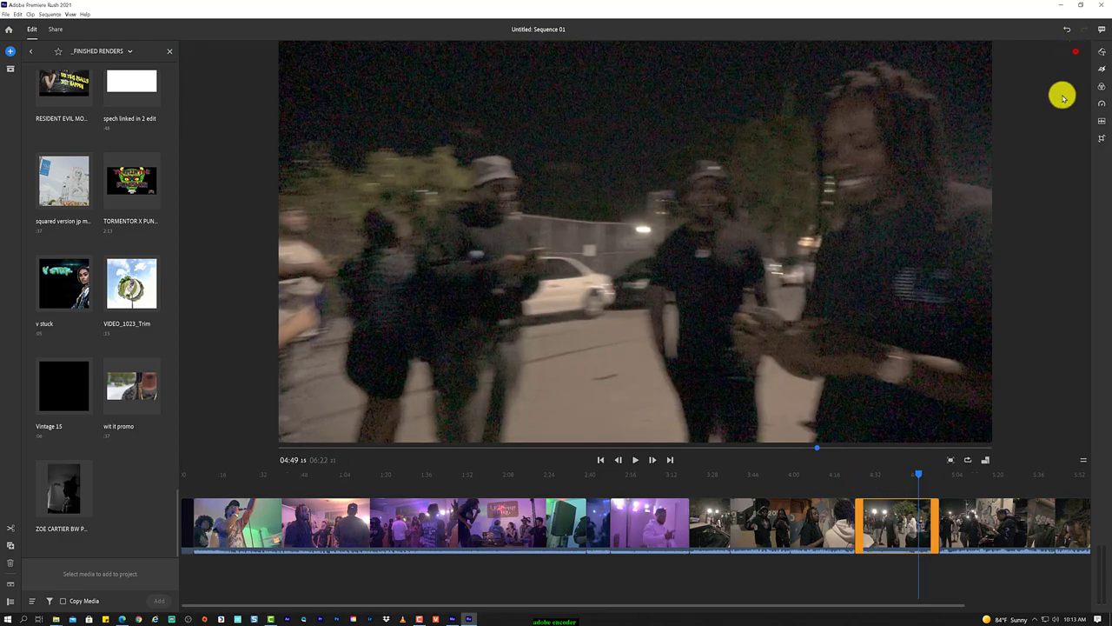
{"action": "scroll", "coordinate": [932, 512], "scroll_direction": "down", "scroll_amount": 3}
{"action": "scroll", "coordinate": [936, 514], "scroll_direction": "up", "scroll_amount": 1}
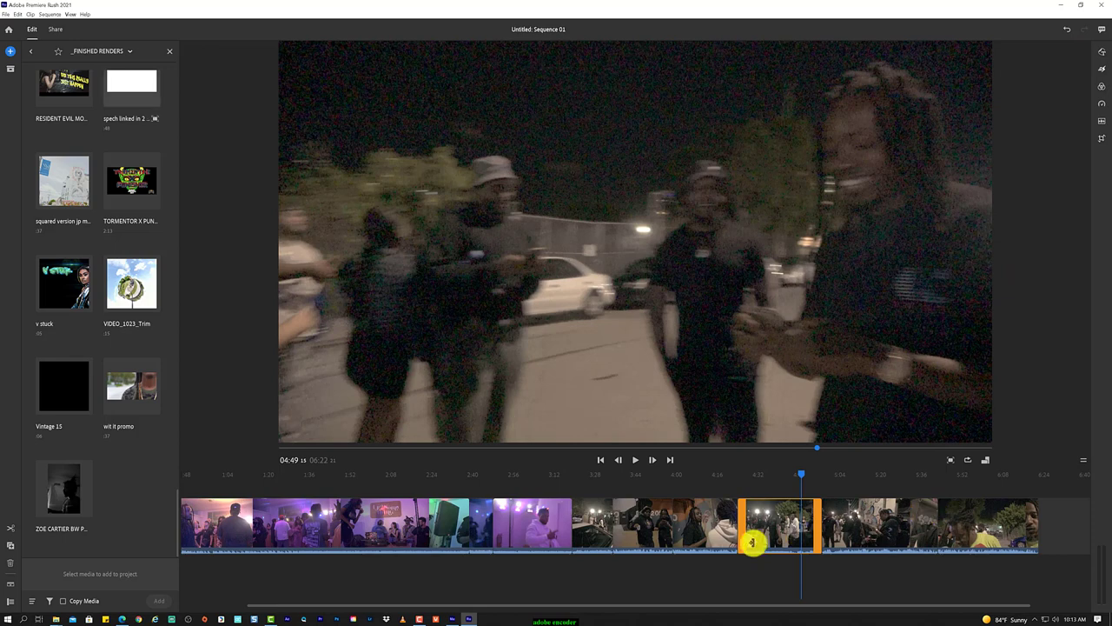
{"action": "scroll", "coordinate": [250, 502], "scroll_direction": "up", "scroll_amount": 2}
{"action": "scroll", "coordinate": [250, 502], "scroll_direction": "down", "scroll_amount": 2}
{"action": "scroll", "coordinate": [250, 502], "scroll_direction": "down", "scroll_amount": 3}
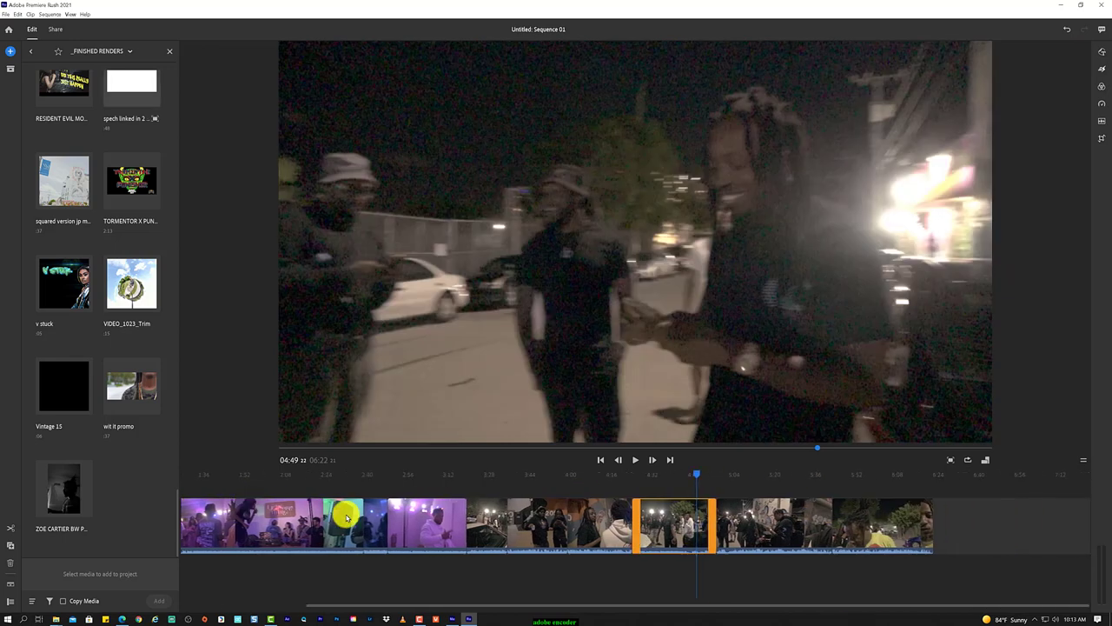
{"action": "left_click", "coordinate": [39, 619]}
{"action": "left_click", "coordinate": [38, 619]}
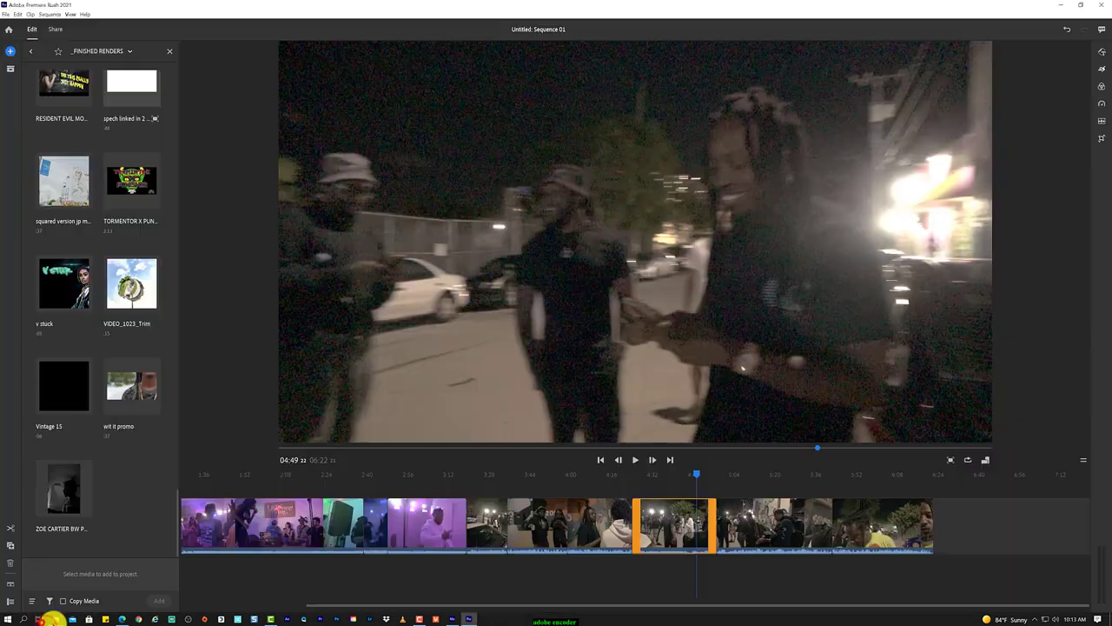
{"action": "mouse_move", "coordinate": [55, 619]}
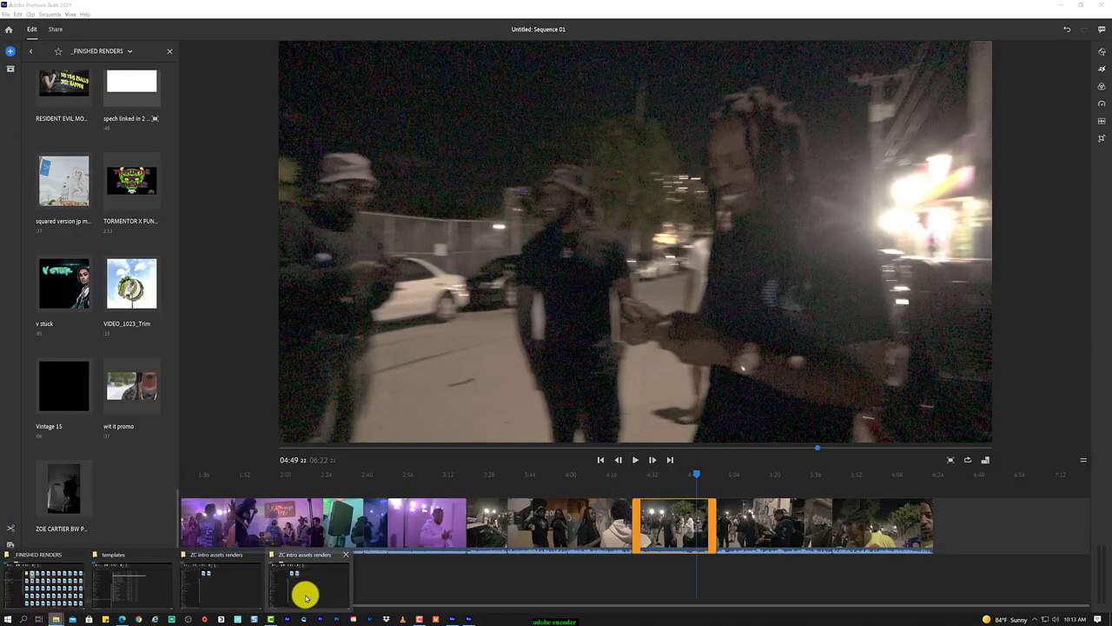
Move the logo reveal title to the end of the sequence, after the event footage
{"action": "left_click", "coordinate": [629, 572]}
{"action": "left_click_drag", "start_coordinate": [628, 478], "coordinate": [77, 577]}
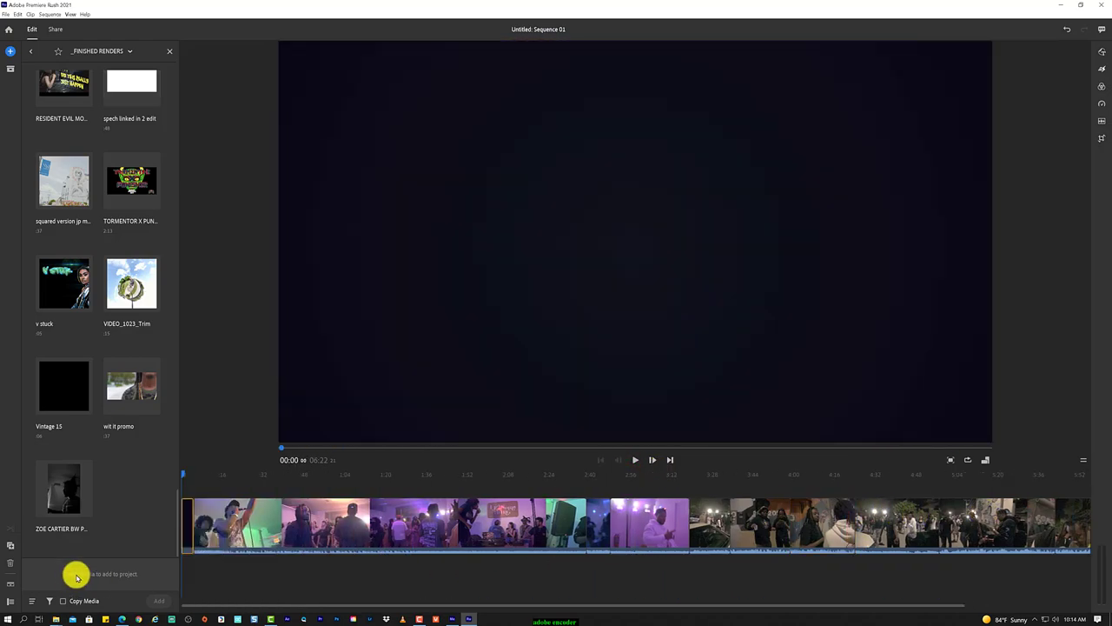
{"action": "mouse_move", "coordinate": [196, 519]}
{"action": "left_mouse_down"}
{"action": "mouse_move", "coordinate": [1084, 558]}
{"action": "mouse_move", "coordinate": [1050, 516]}
{"action": "left_mouse_up"}
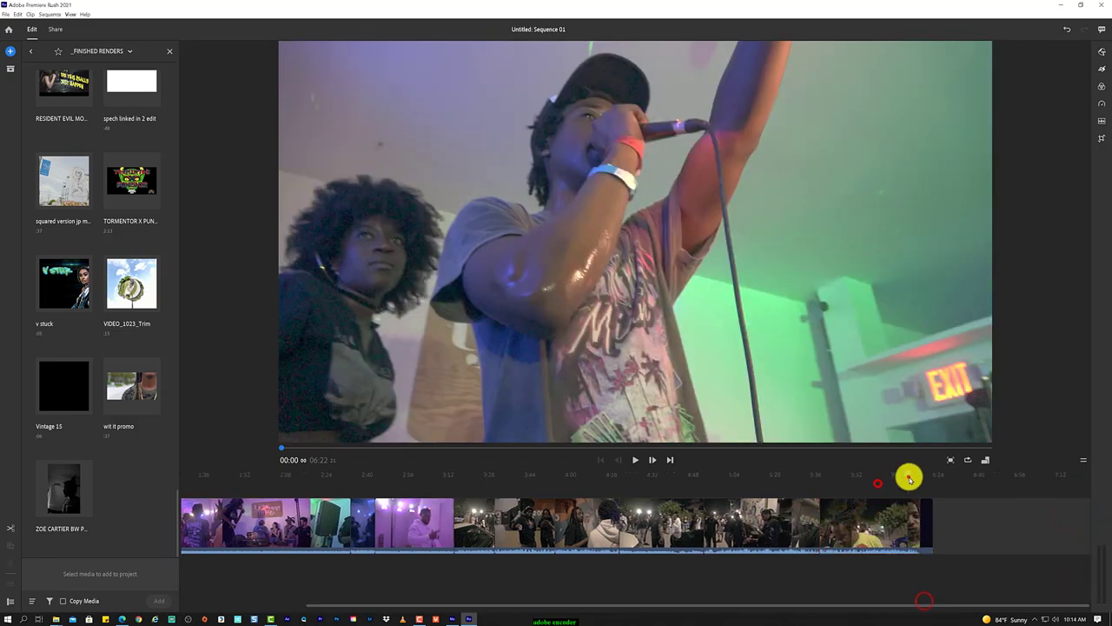
{"action": "left_click", "coordinate": [909, 474]}
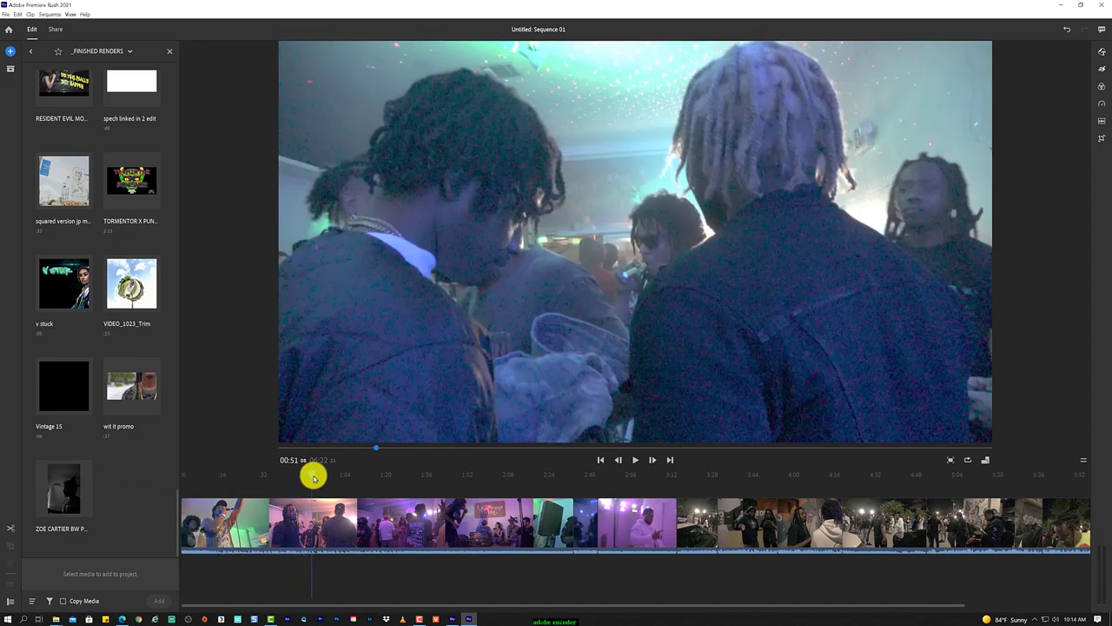
{"action": "left_click_drag", "start_coordinate": [315, 478], "coordinate": [159, 481]}
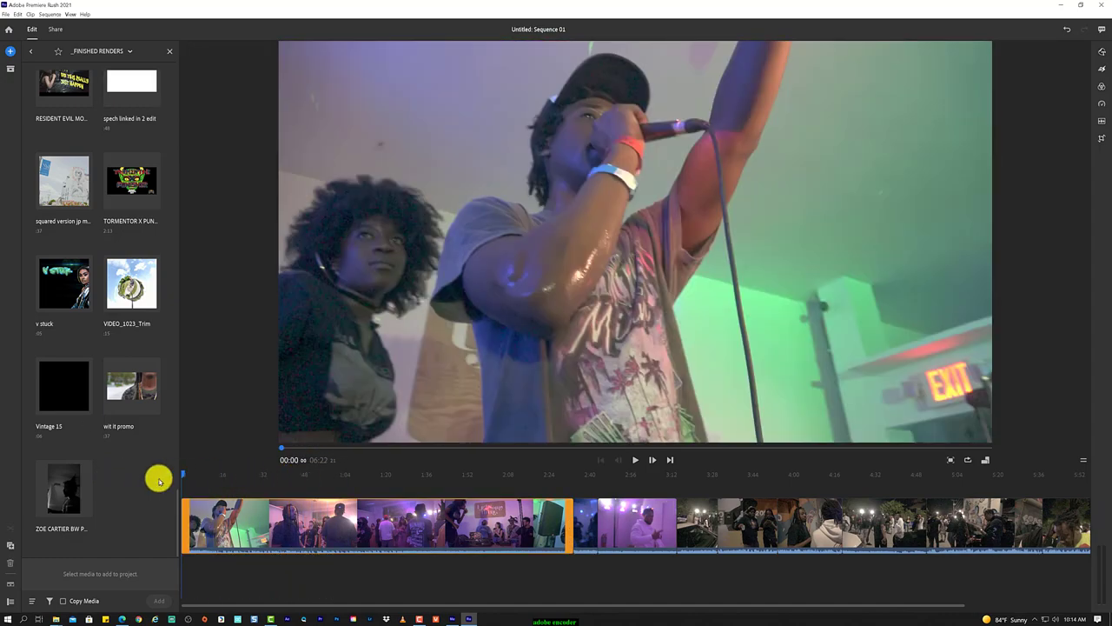
Navigate the media panel from _FINISHED RENDERS to the G: (zc-work) RENDERS folder
{"action": "left_click", "coordinate": [1103, 54]}
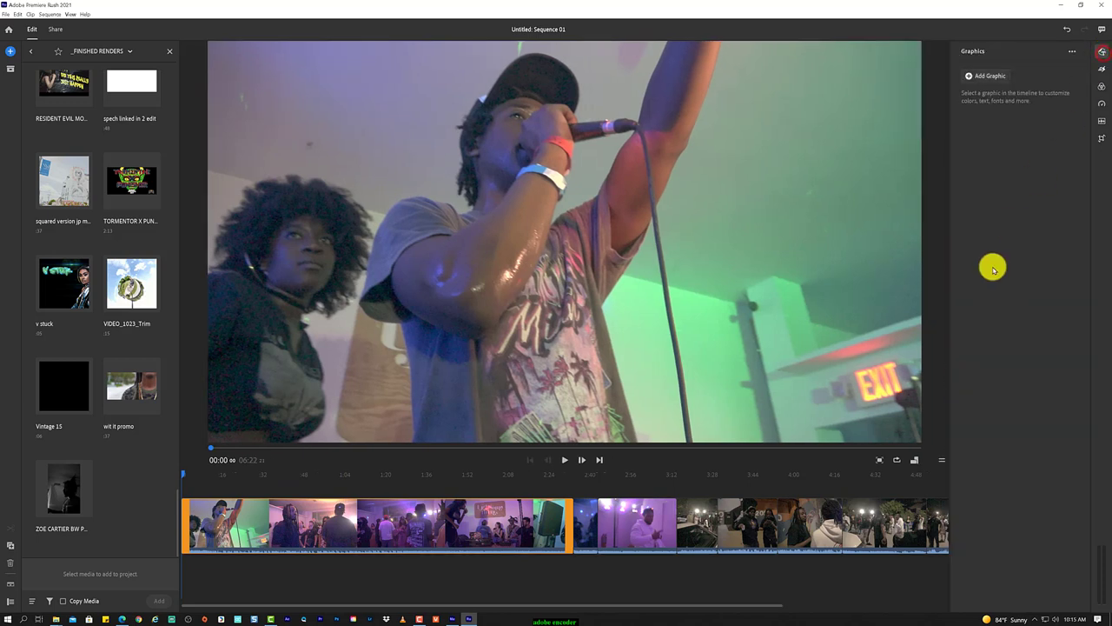
{"action": "left_click", "coordinate": [974, 304]}
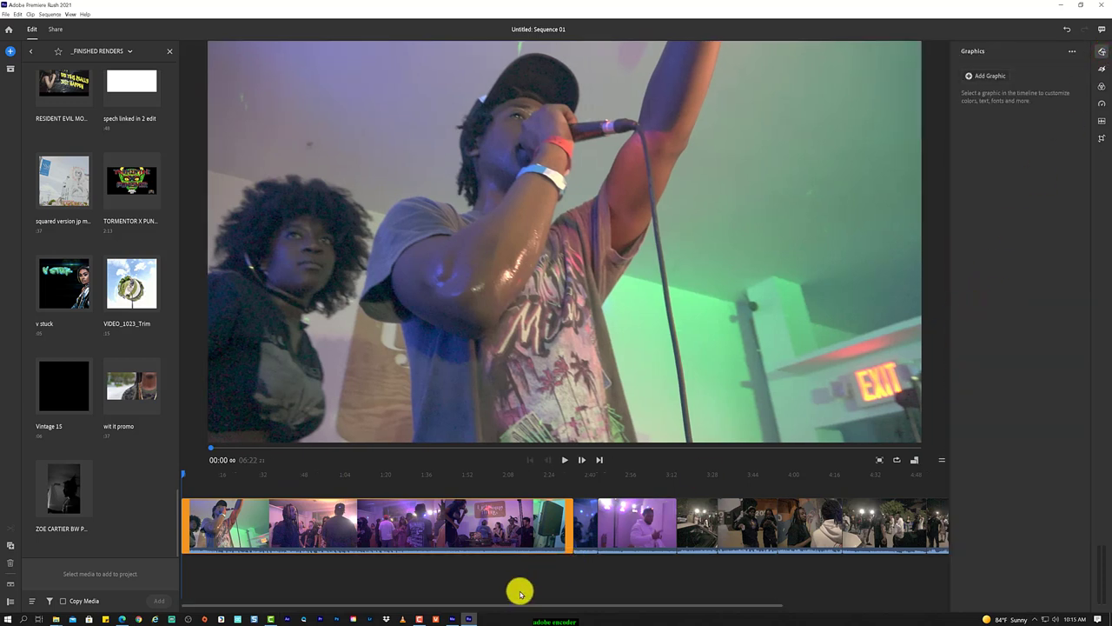
{"action": "left_click", "coordinate": [33, 52]}
{"action": "left_click", "coordinate": [31, 51]}
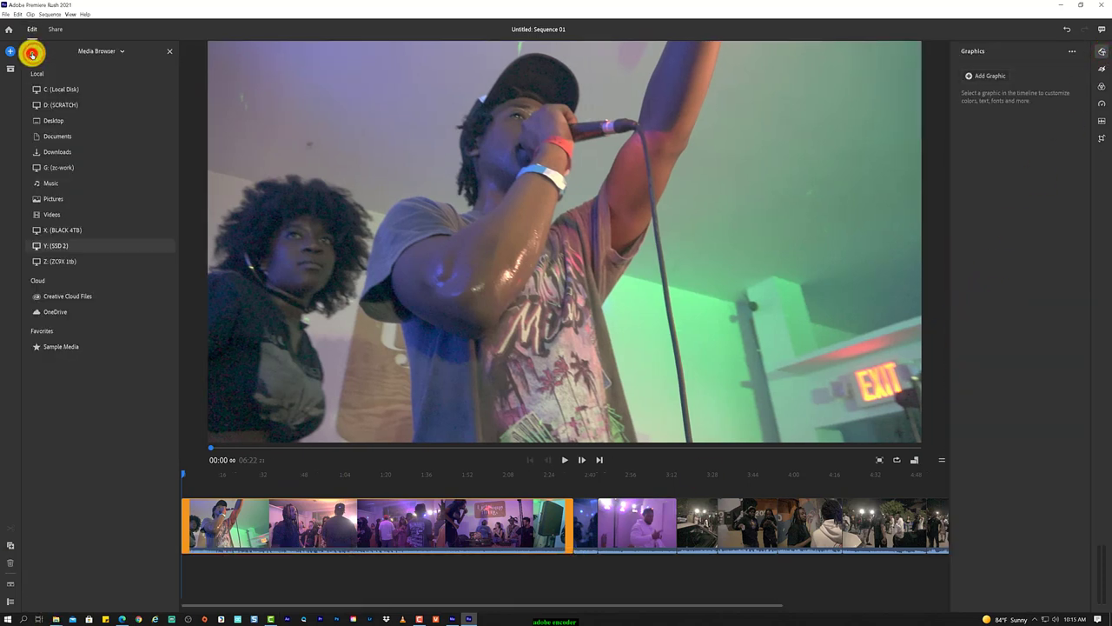
{"action": "left_click", "coordinate": [72, 168]}
{"action": "left_click", "coordinate": [69, 204]}
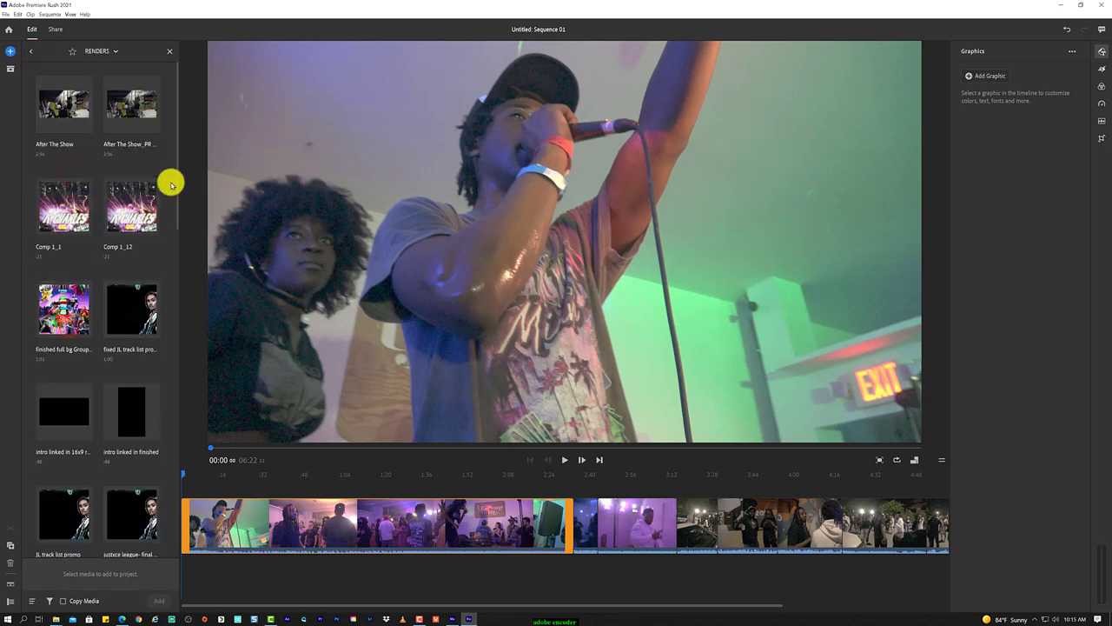
{"action": "scroll", "coordinate": [168, 179], "scroll_direction": "down", "scroll_amount": 2}
{"action": "scroll", "coordinate": [169, 179], "scroll_direction": "down", "scroll_amount": 5}
Scroll back to the top of the RENDERS clips to find After The Show
{"action": "left_click", "coordinate": [103, 52]}
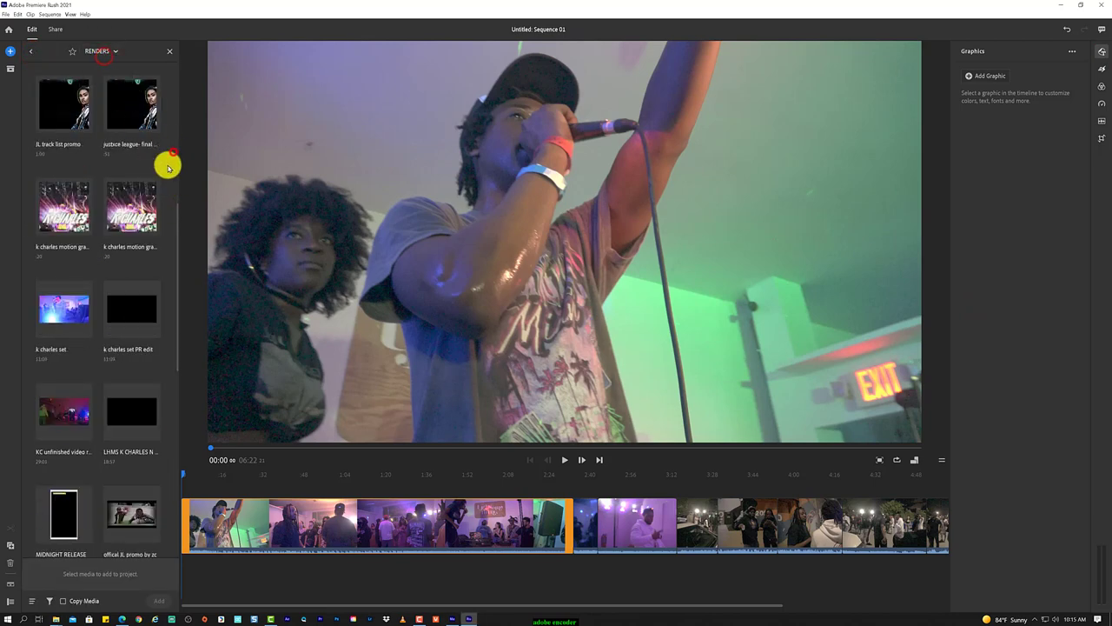
{"action": "scroll", "coordinate": [166, 164], "scroll_direction": "down", "scroll_amount": 5}
{"action": "scroll", "coordinate": [149, 520], "scroll_direction": "up", "scroll_amount": 2}
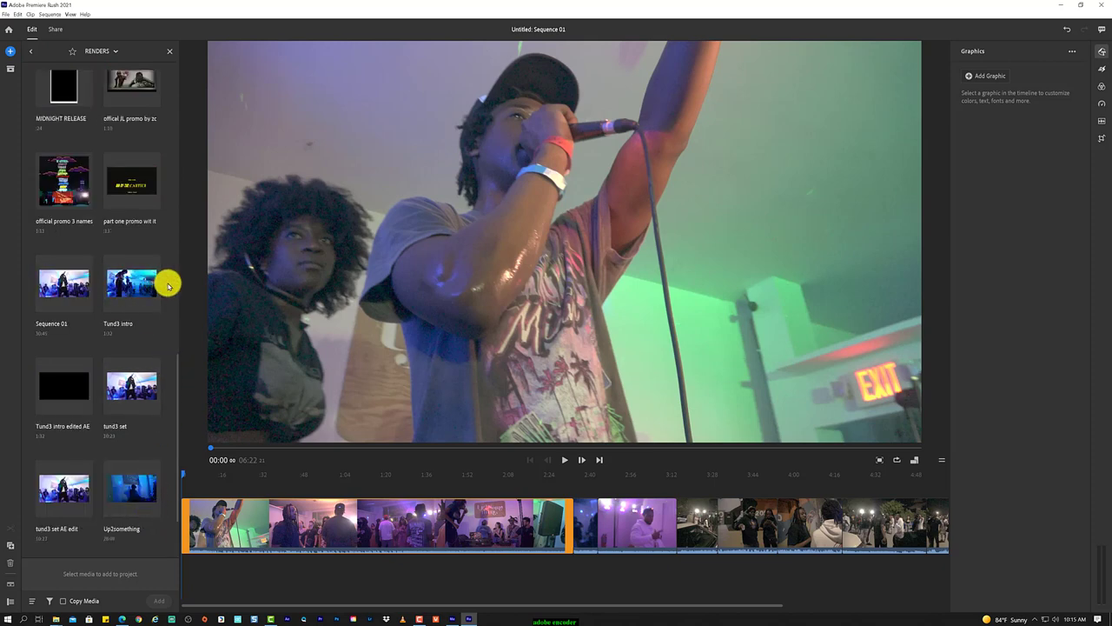
{"action": "scroll", "coordinate": [166, 287], "scroll_direction": "up", "scroll_amount": 2}
{"action": "scroll", "coordinate": [170, 295], "scroll_direction": "up", "scroll_amount": 2}
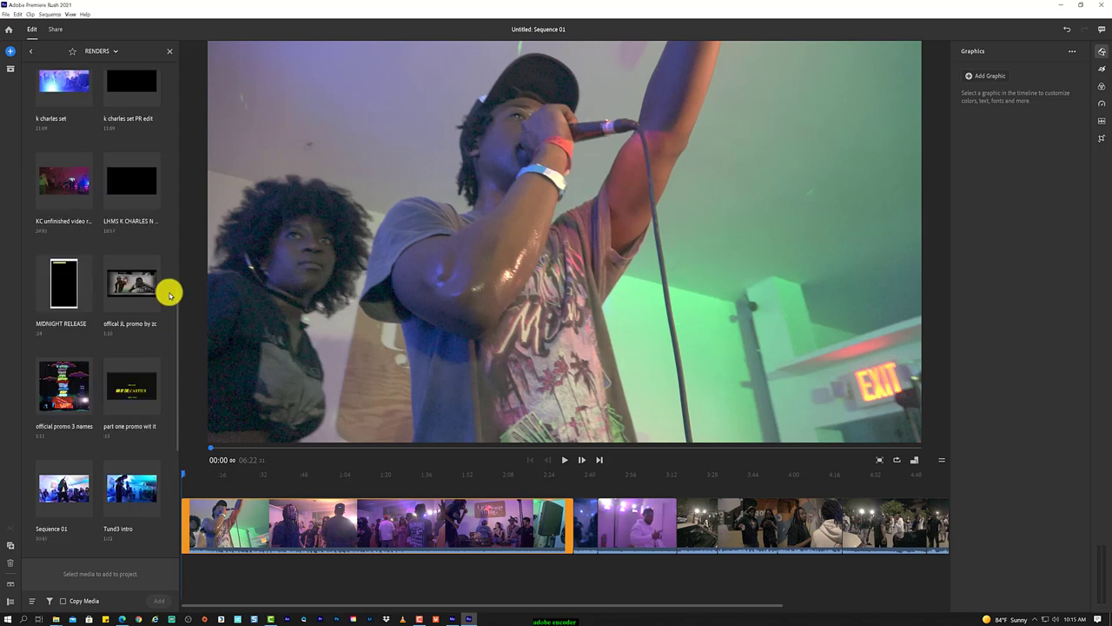
{"action": "scroll", "coordinate": [170, 296], "scroll_direction": "up", "scroll_amount": 4}
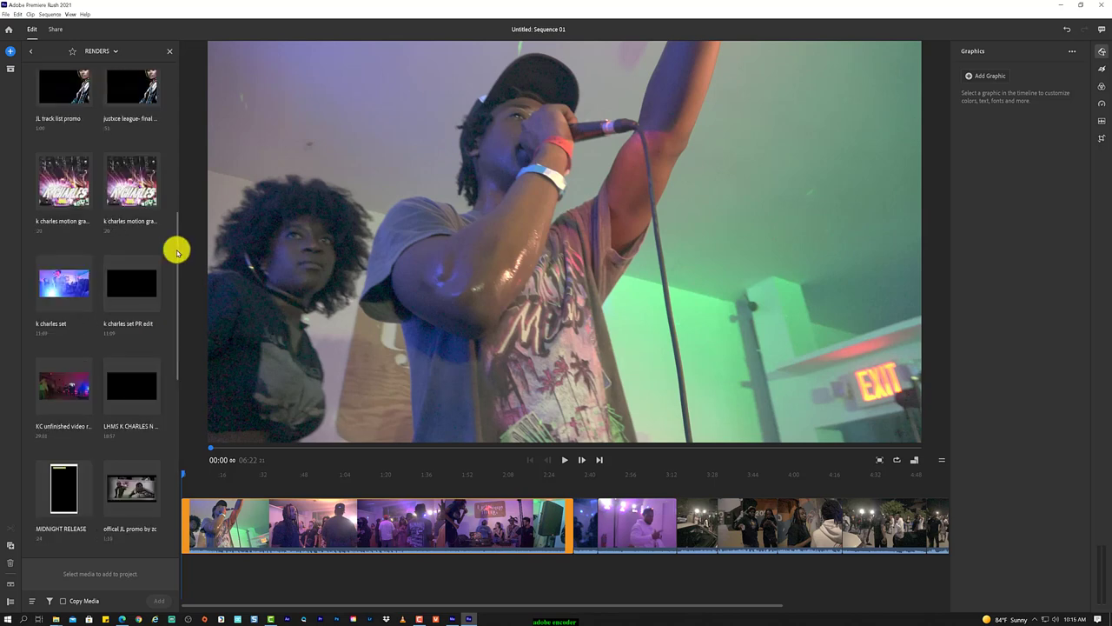
{"action": "scroll", "coordinate": [177, 250], "scroll_direction": "up", "scroll_amount": 4}
{"action": "scroll", "coordinate": [178, 251], "scroll_direction": "up", "scroll_amount": 4}
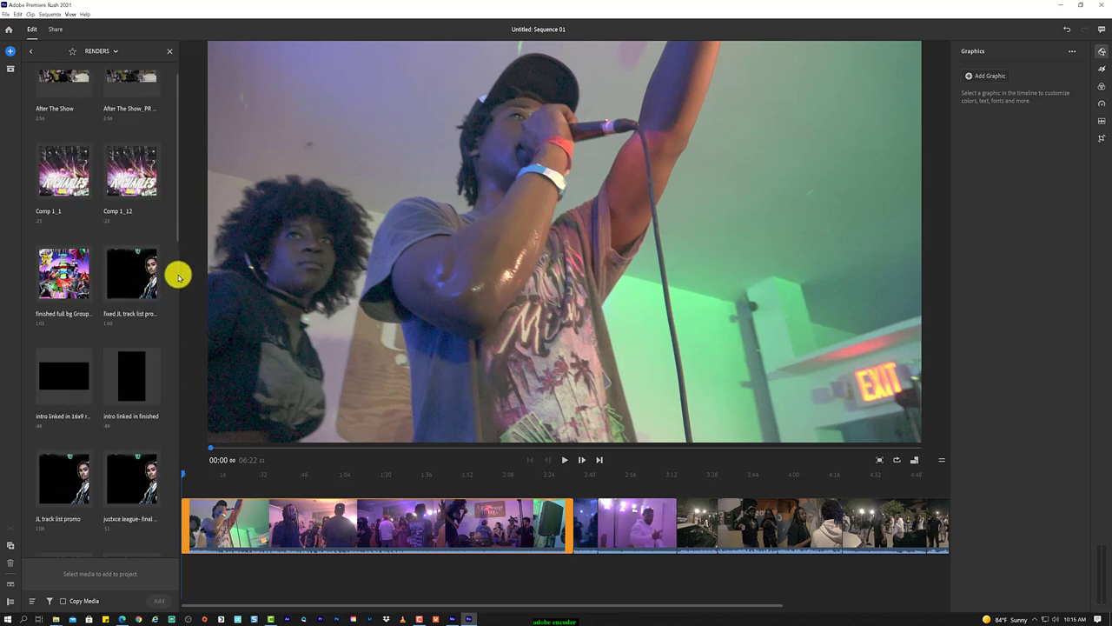
{"action": "scroll", "coordinate": [179, 272], "scroll_direction": "up", "scroll_amount": 1}
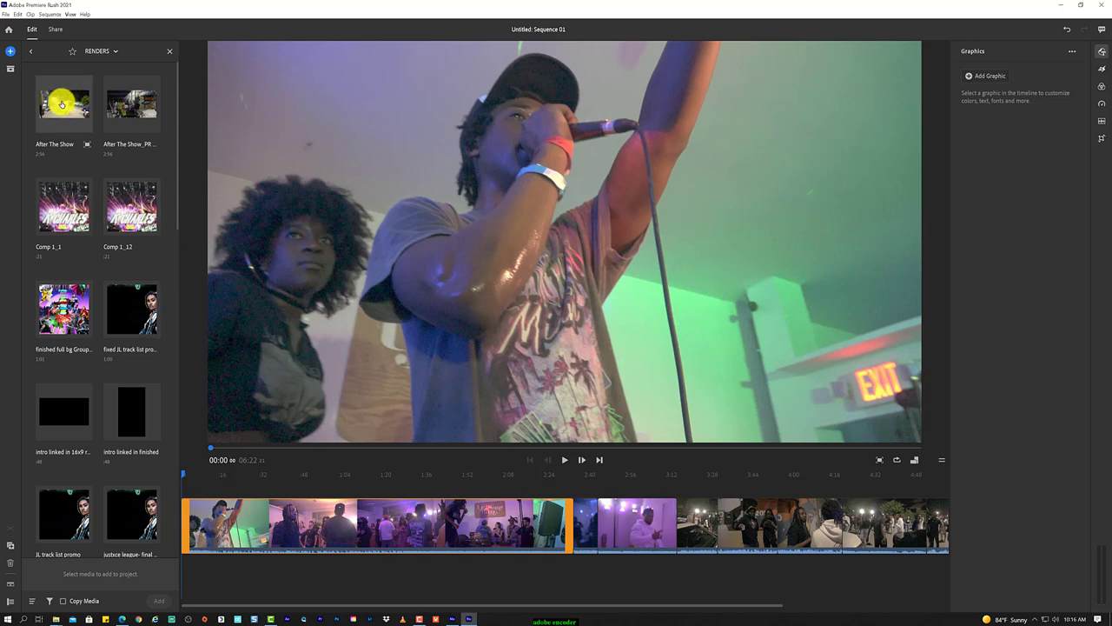
Add the 2:56 After The Show clip to the sequence and scrub through it
{"action": "left_click", "coordinate": [69, 105]}
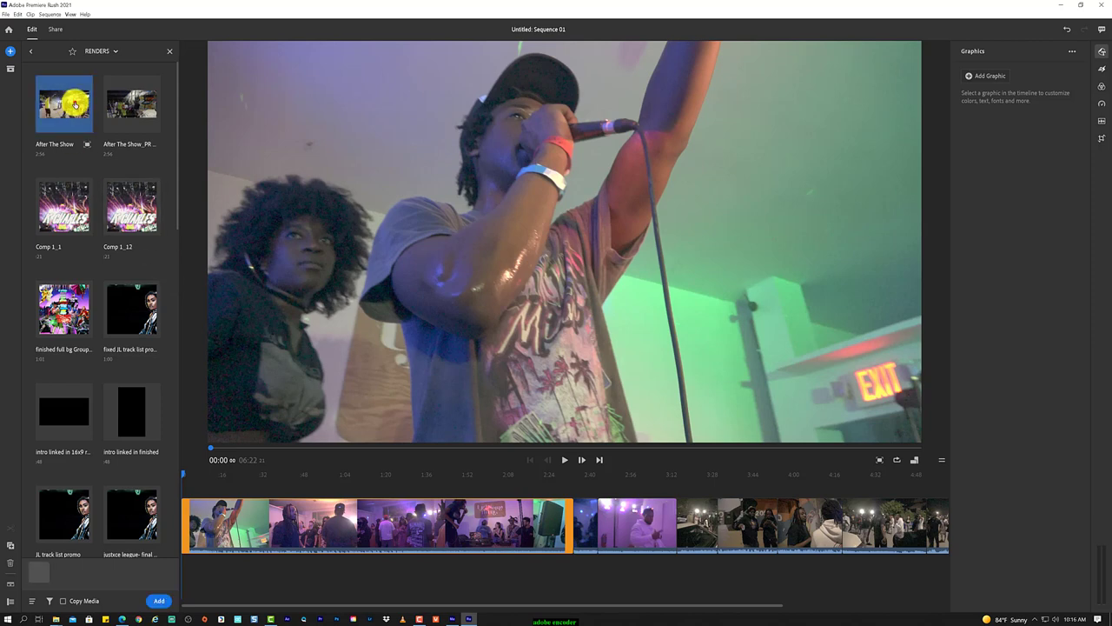
{"action": "left_click", "coordinate": [74, 156]}
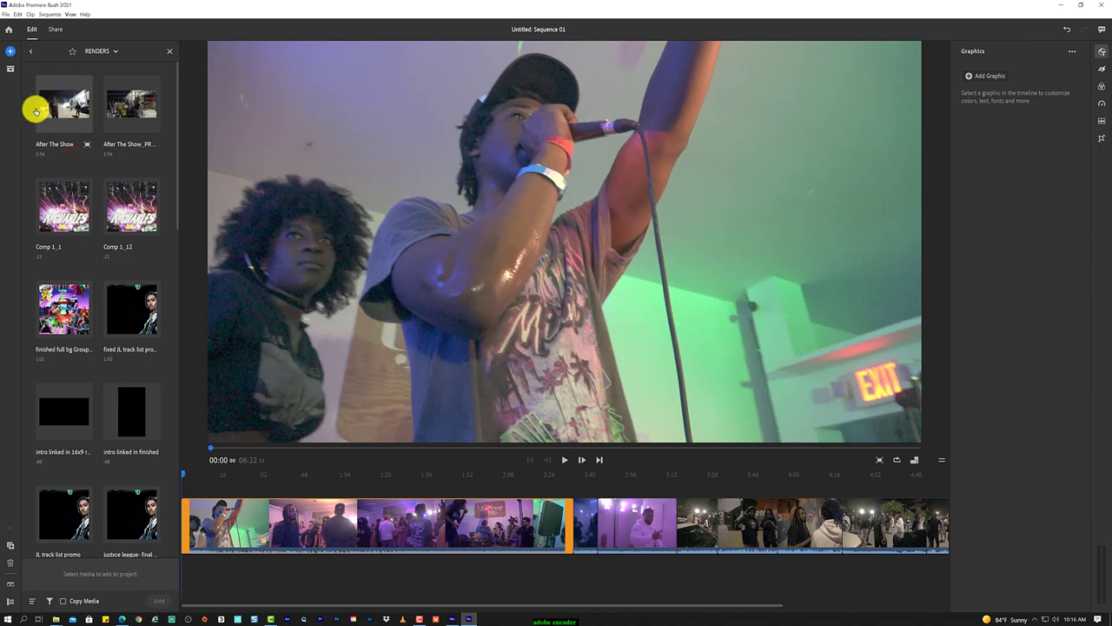
{"action": "left_click", "coordinate": [36, 111]}
{"action": "left_click", "coordinate": [159, 601]}
{"action": "left_click", "coordinate": [473, 569]}
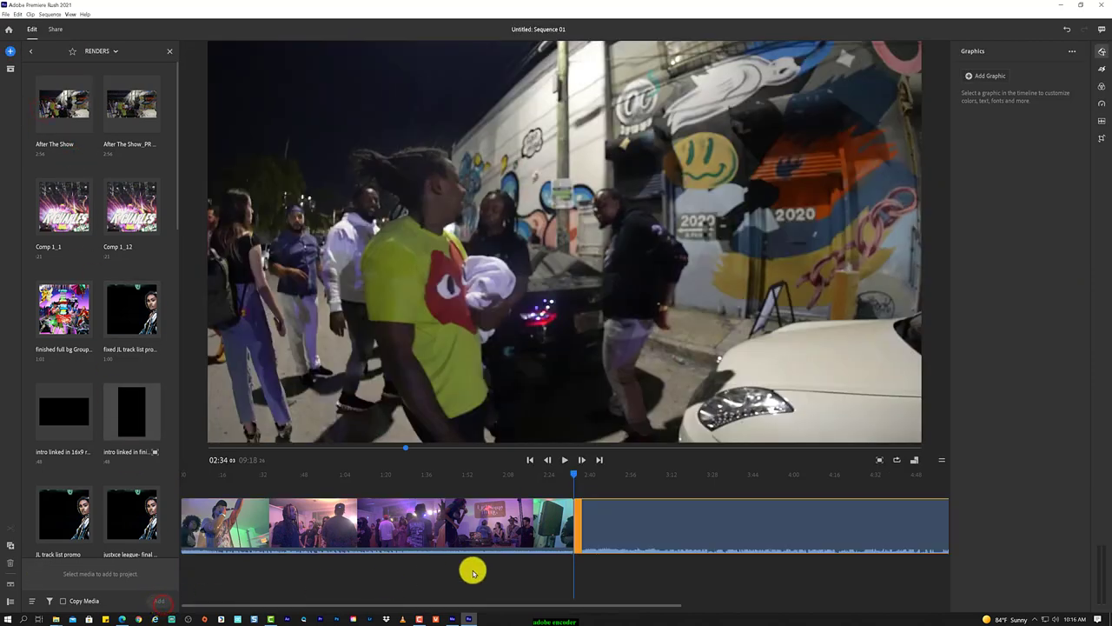
{"action": "left_click_drag", "start_coordinate": [525, 473], "coordinate": [762, 472]}
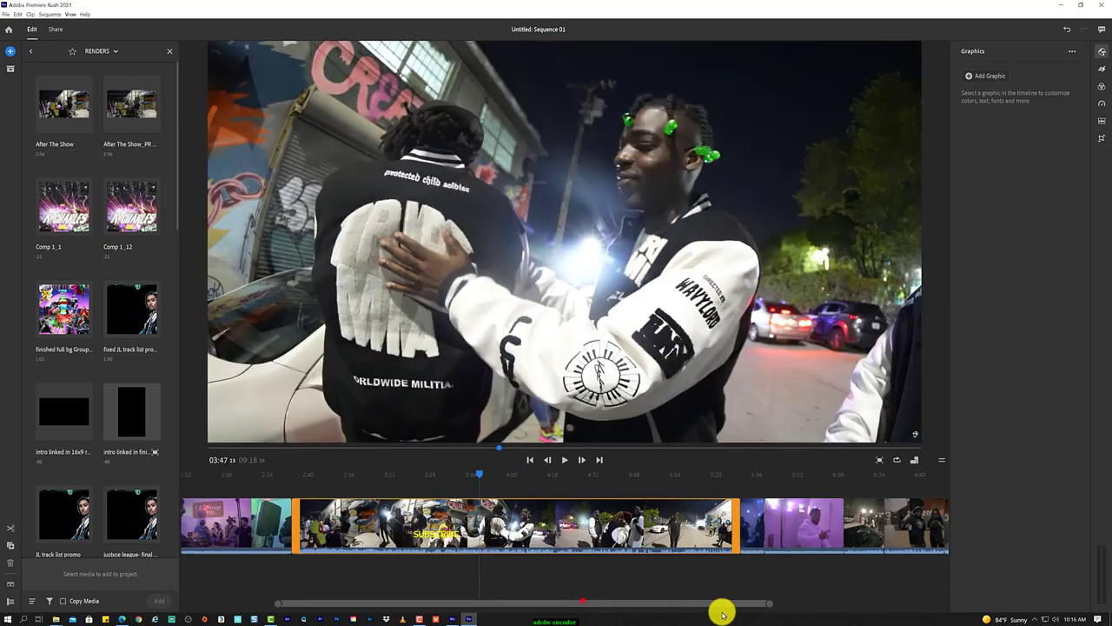
{"action": "left_click_drag", "start_coordinate": [720, 608], "coordinate": [814, 611]}
{"action": "left_click_drag", "start_coordinate": [230, 526], "coordinate": [802, 536]}
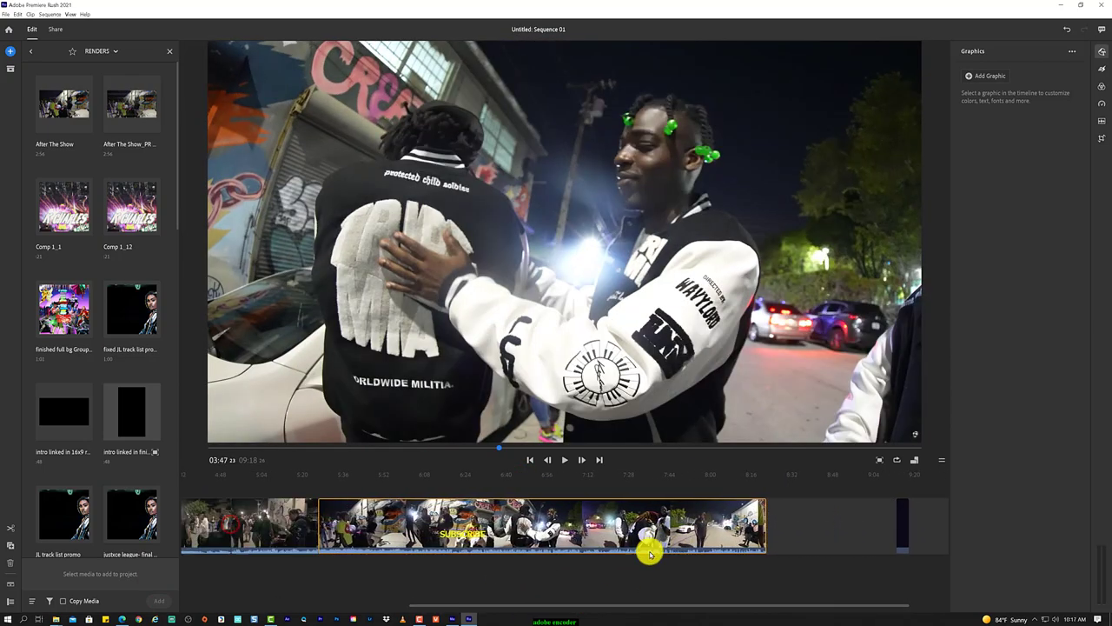
{"action": "mouse_move", "coordinate": [704, 602]}
{"action": "left_mouse_down"}
{"action": "mouse_move", "coordinate": [415, 591]}
{"action": "mouse_move", "coordinate": [705, 579]}
{"action": "mouse_move", "coordinate": [506, 588]}
{"action": "mouse_move", "coordinate": [355, 614]}
{"action": "left_mouse_up"}
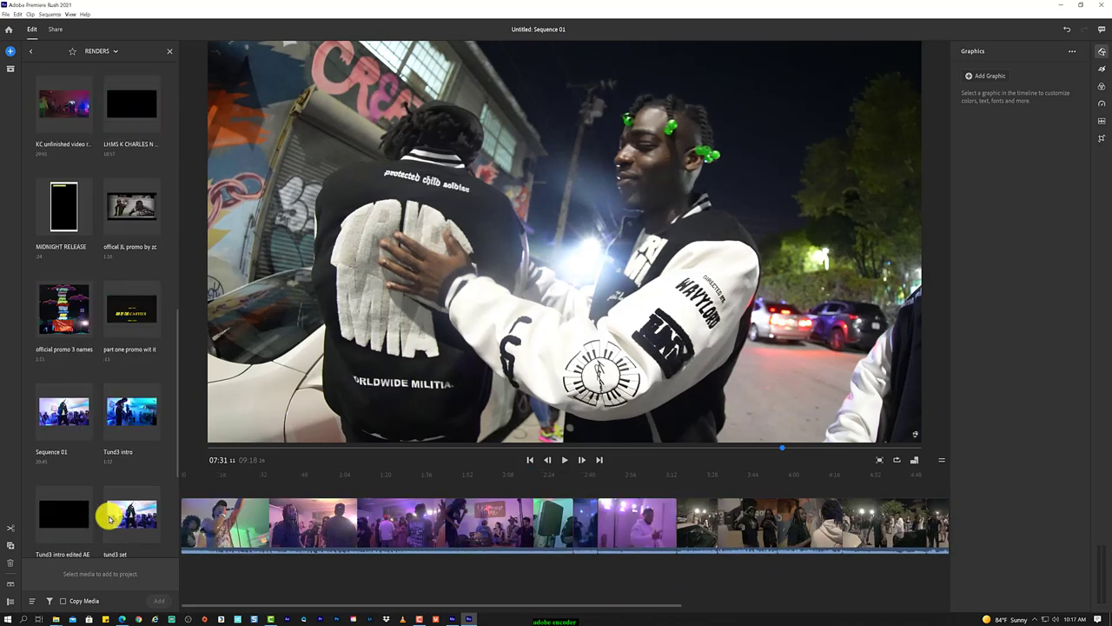
Open the media browser and look through X: (BLACK 4TB) folders: OBS recordings, zoeca, Videos
{"action": "left_click", "coordinate": [11, 51]}
{"action": "left_click", "coordinate": [47, 71]}
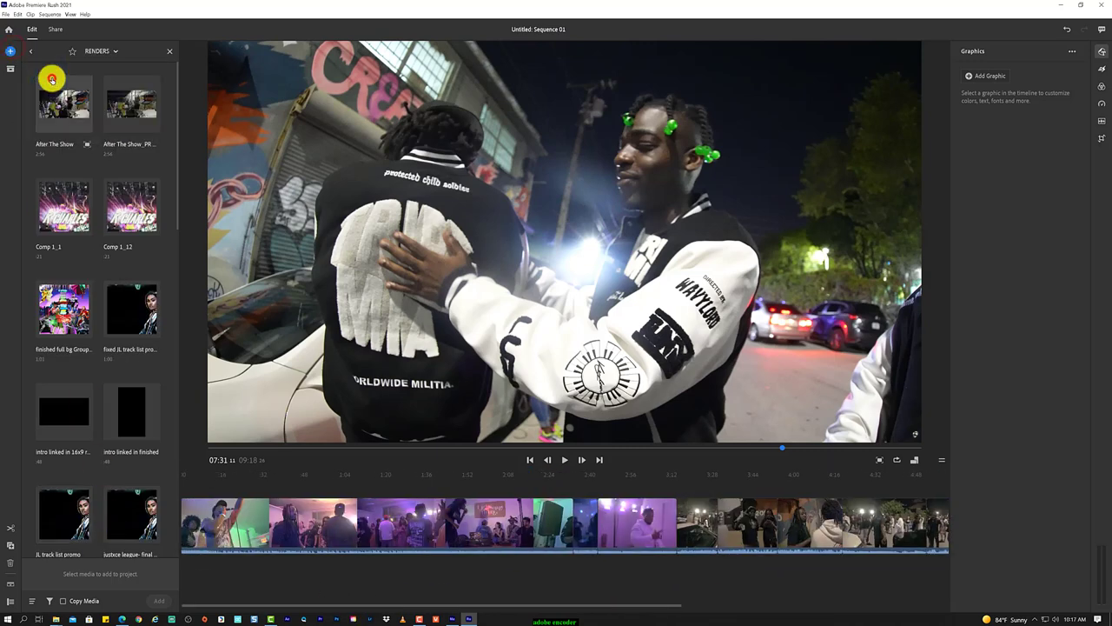
{"action": "left_click", "coordinate": [33, 54]}
{"action": "left_click", "coordinate": [32, 54]}
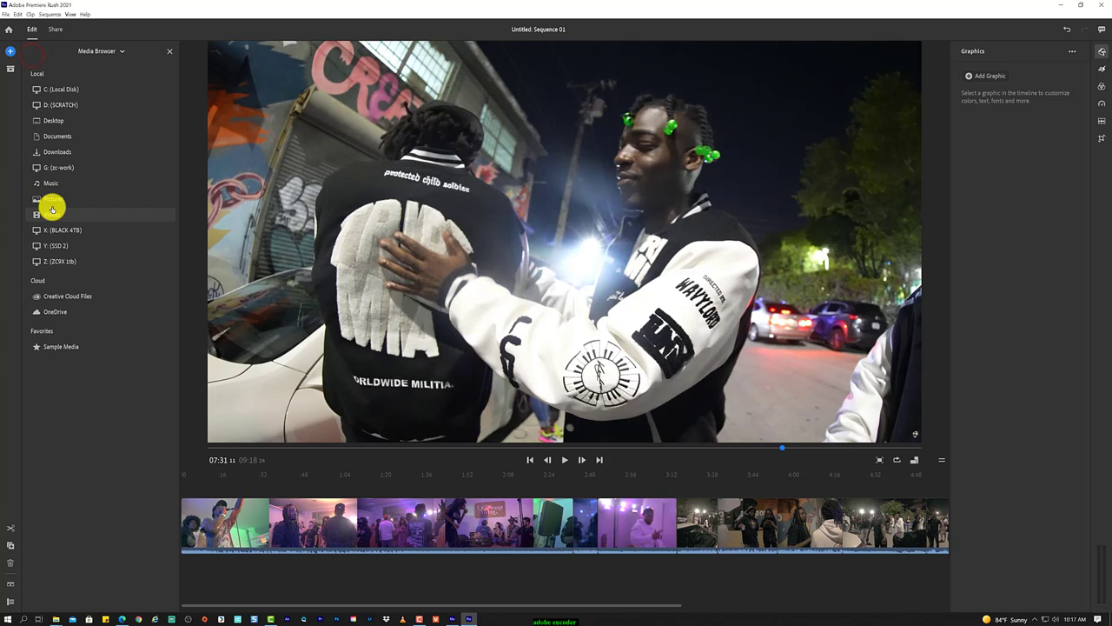
{"action": "left_click", "coordinate": [65, 229]}
{"action": "scroll", "coordinate": [137, 310], "scroll_direction": "down", "scroll_amount": 3}
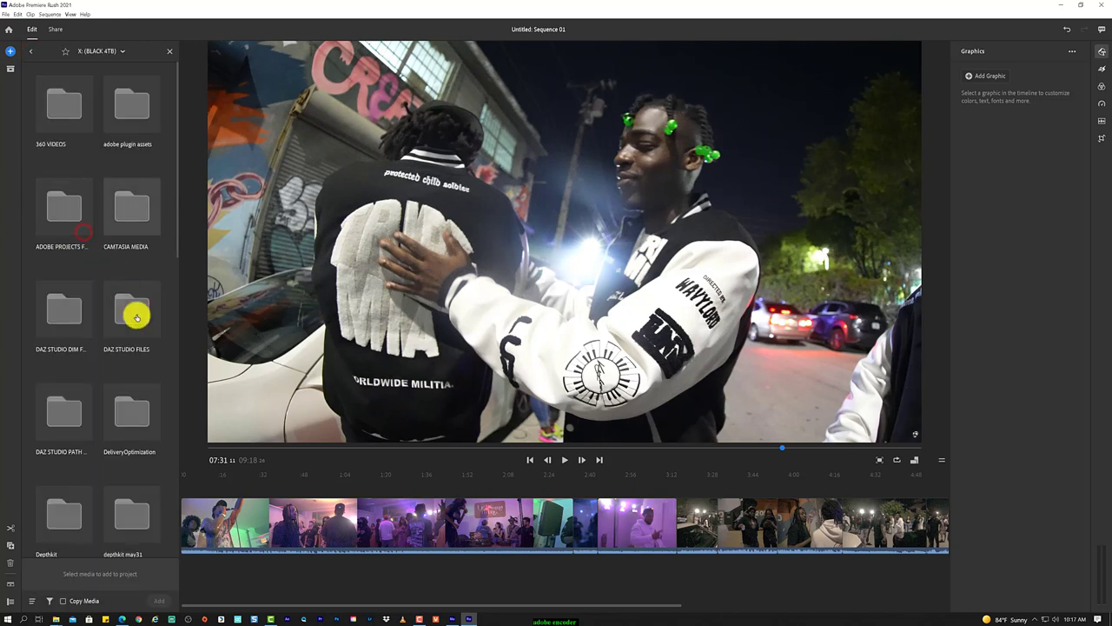
{"action": "scroll", "coordinate": [149, 336], "scroll_direction": "down", "scroll_amount": 3}
{"action": "left_click", "coordinate": [135, 183]}
{"action": "left_click", "coordinate": [31, 51]}
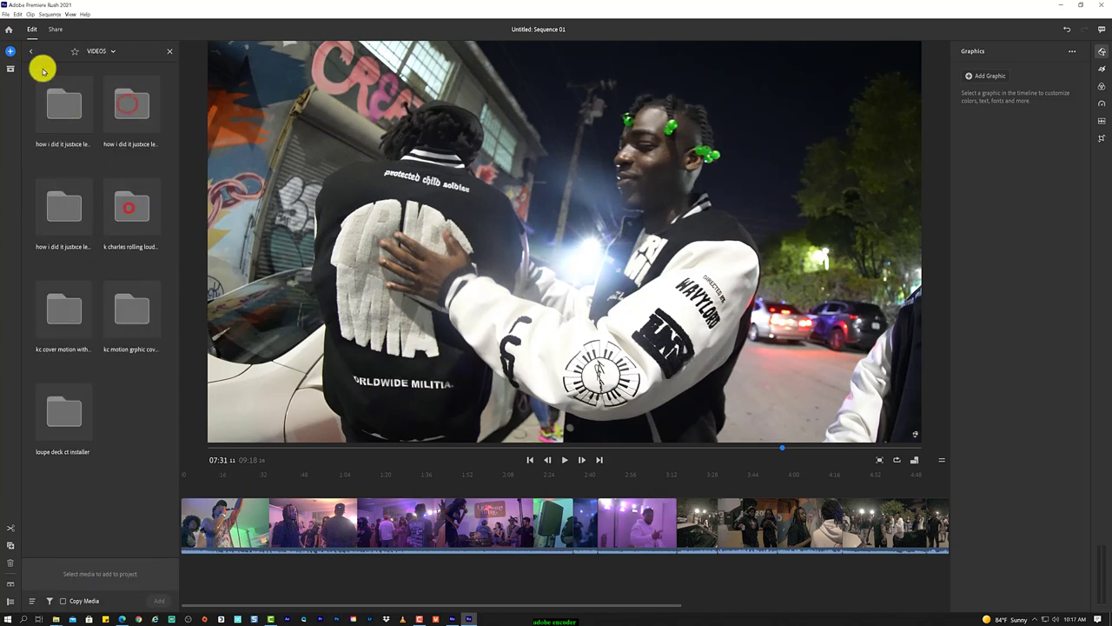
{"action": "scroll", "coordinate": [88, 360], "scroll_direction": "down", "scroll_amount": 3}
{"action": "scroll", "coordinate": [92, 423], "scroll_direction": "down", "scroll_amount": 3}
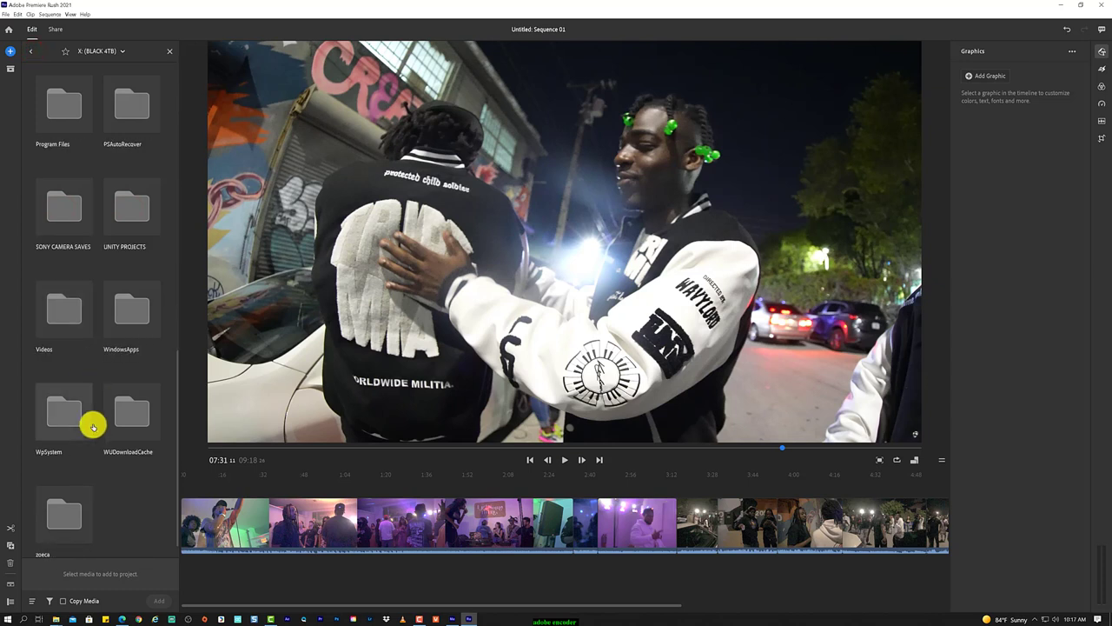
{"action": "scroll", "coordinate": [92, 422], "scroll_direction": "down", "scroll_amount": 3}
{"action": "left_click", "coordinate": [67, 486]}
{"action": "left_click", "coordinate": [69, 310]}
{"action": "left_click", "coordinate": [31, 51]}
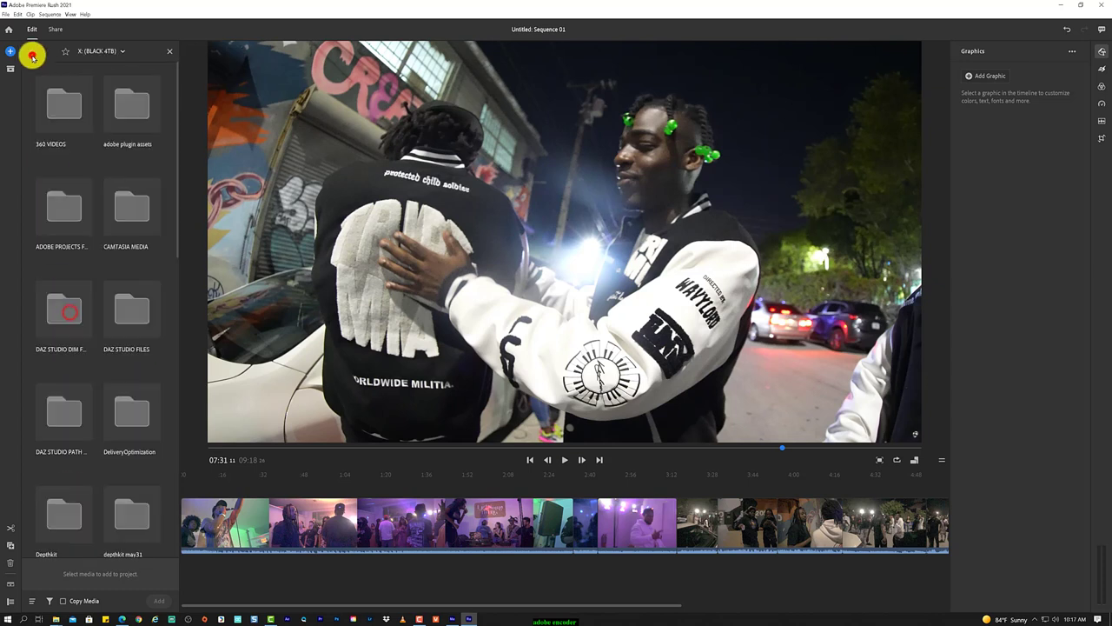
{"action": "left_click", "coordinate": [30, 51]}
Check the G: (zc-work) and X: drives, then open the Downloads folder
{"action": "left_click", "coordinate": [81, 167]}
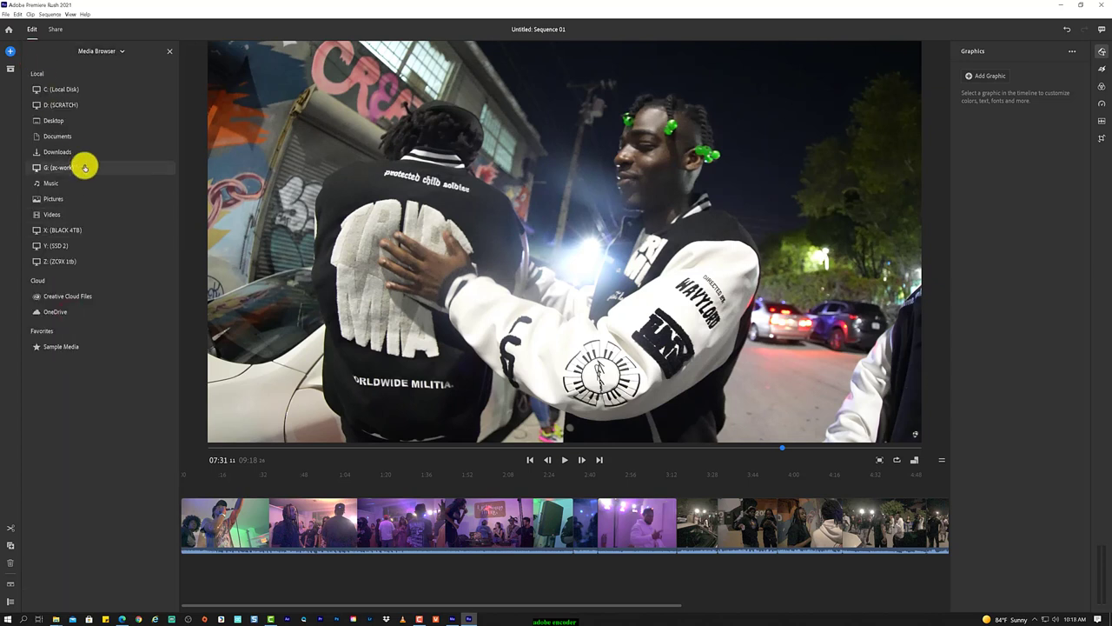
{"action": "scroll", "coordinate": [82, 166], "scroll_direction": "down", "scroll_amount": 1}
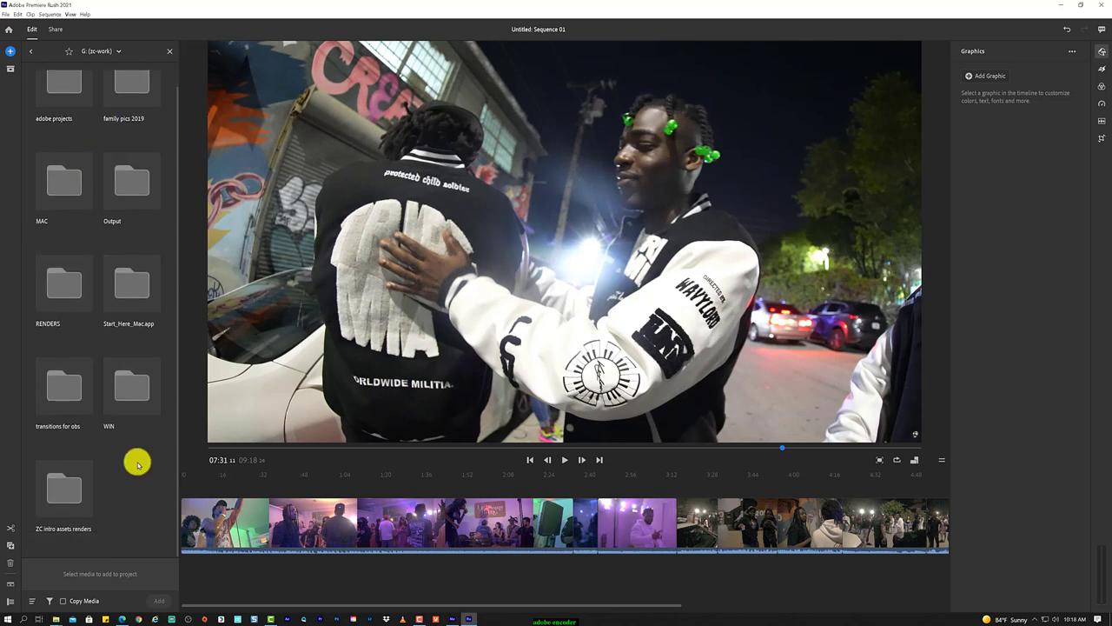
{"action": "scroll", "coordinate": [99, 316], "scroll_direction": "up", "scroll_amount": 1}
{"action": "left_click", "coordinate": [31, 51]}
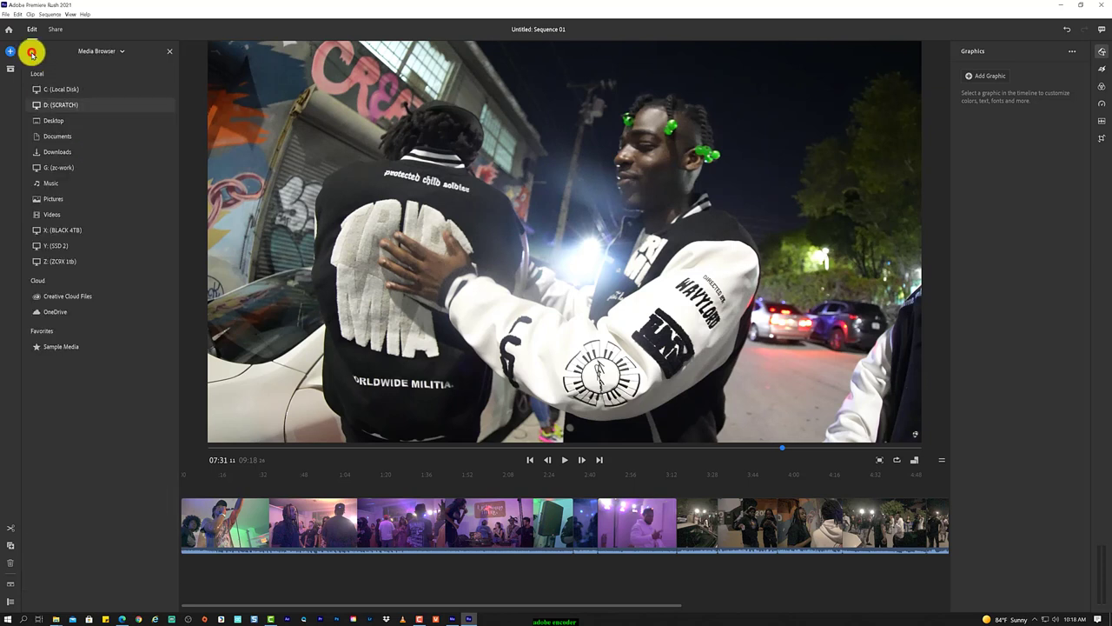
{"action": "left_click", "coordinate": [89, 231]}
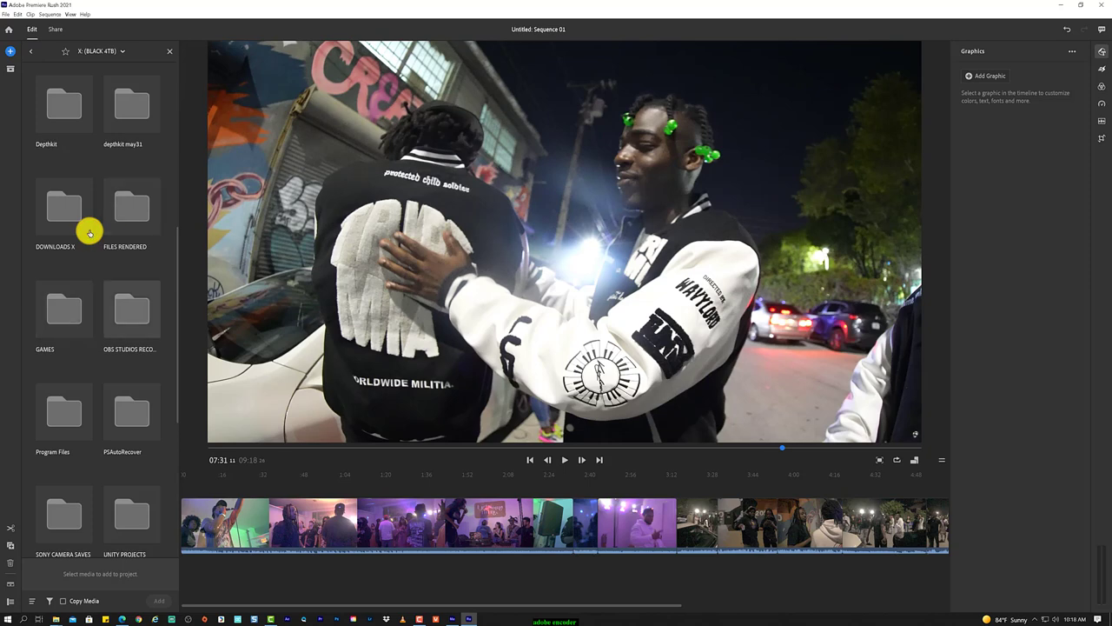
{"action": "scroll", "coordinate": [112, 441], "scroll_direction": "down", "scroll_amount": 1}
{"action": "scroll", "coordinate": [110, 446], "scroll_direction": "up", "scroll_amount": 1}
{"action": "left_click", "coordinate": [31, 51]}
{"action": "left_click", "coordinate": [39, 87]}
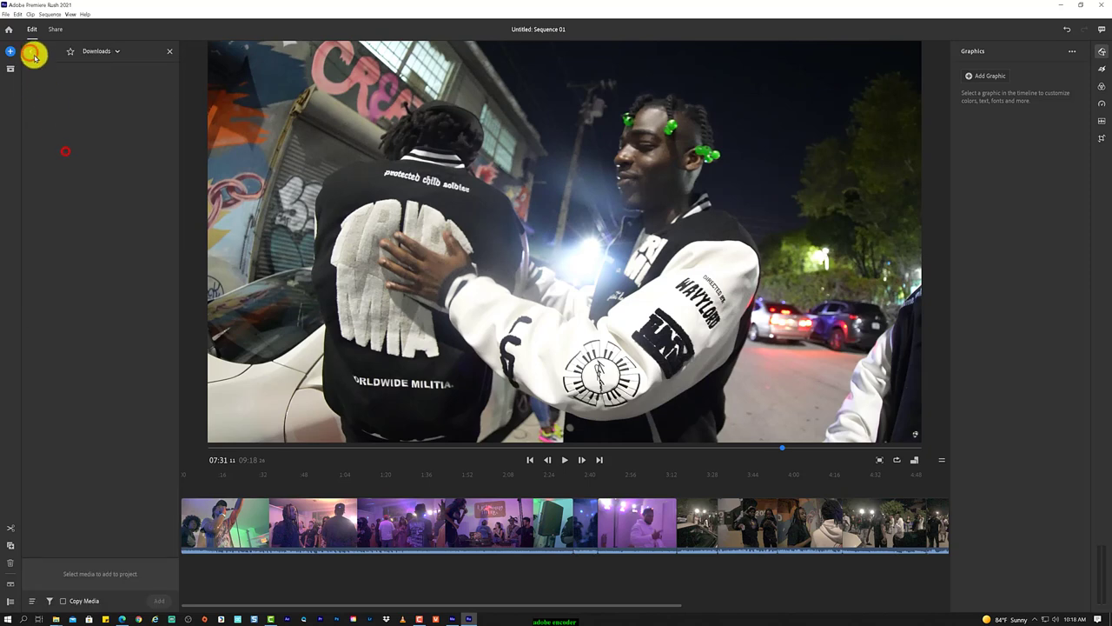
Move the playhead to 01:15 and scroll Downloads for the Essential Sound Effects V2 folder
{"action": "left_click", "coordinate": [373, 474]}
{"action": "scroll", "coordinate": [129, 394], "scroll_direction": "down", "scroll_amount": 3}
{"action": "scroll", "coordinate": [99, 415], "scroll_direction": "down", "scroll_amount": 3}
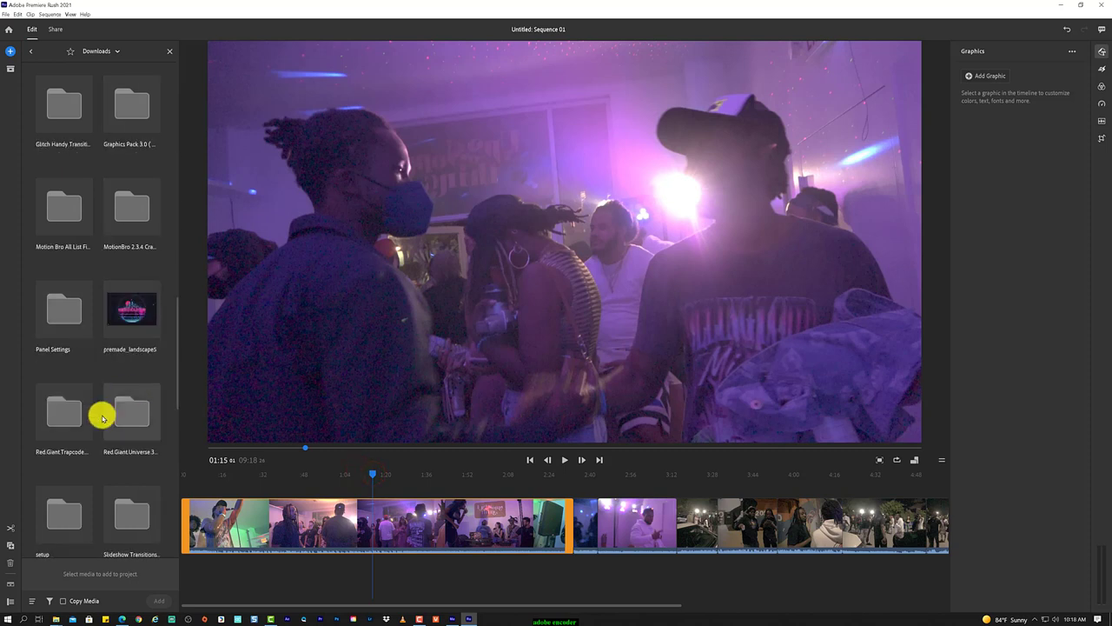
{"action": "scroll", "coordinate": [99, 415], "scroll_direction": "down", "scroll_amount": 3}
{"action": "scroll", "coordinate": [141, 500], "scroll_direction": "down", "scroll_amount": 1}
{"action": "scroll", "coordinate": [99, 226], "scroll_direction": "up", "scroll_amount": 1}
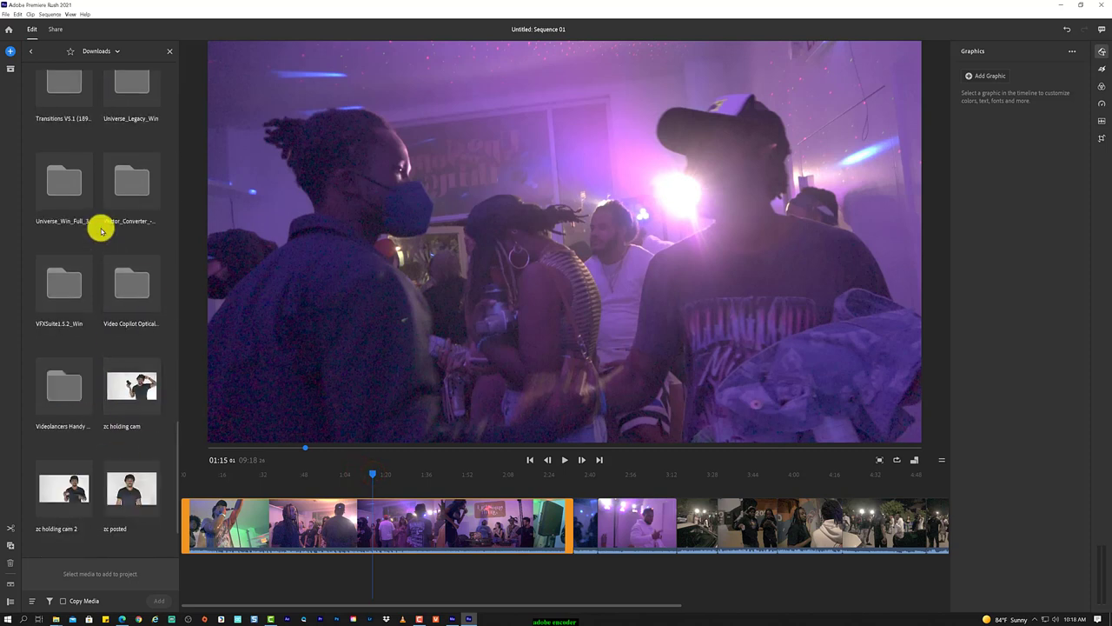
{"action": "scroll", "coordinate": [111, 352], "scroll_direction": "up", "scroll_amount": 2}
{"action": "scroll", "coordinate": [111, 353], "scroll_direction": "up", "scroll_amount": 2}
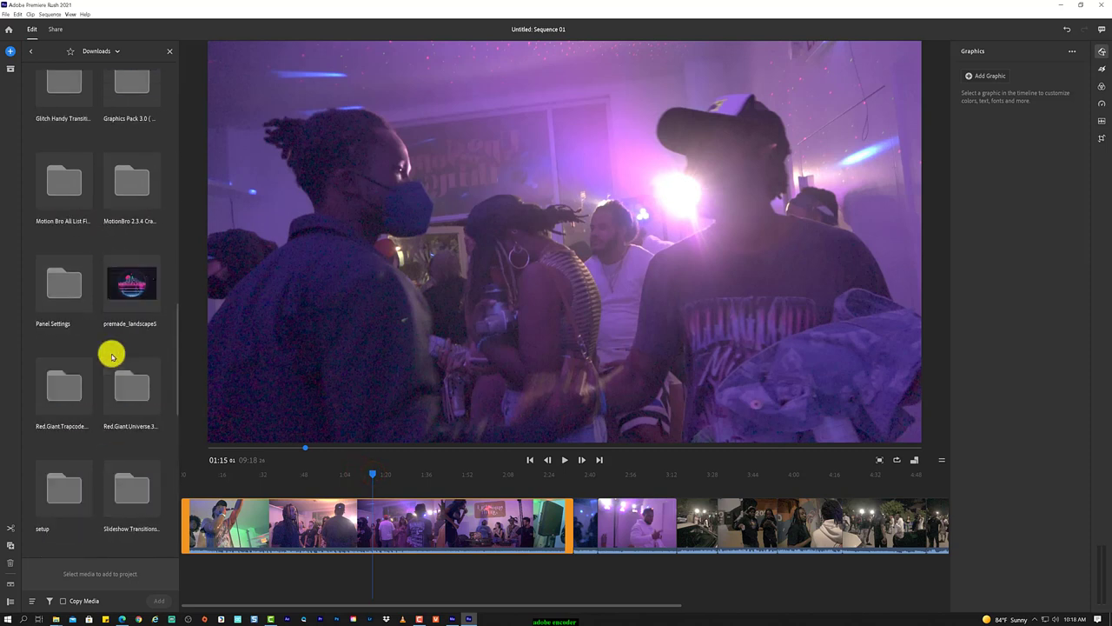
{"action": "scroll", "coordinate": [111, 353], "scroll_direction": "up", "scroll_amount": 2}
{"action": "scroll", "coordinate": [107, 322], "scroll_direction": "up", "scroll_amount": 2}
Browse Essential Sound Effects V2 > Atmosphere and try the Bright Atmosphere 03 sound
{"action": "left_click", "coordinate": [67, 283]}
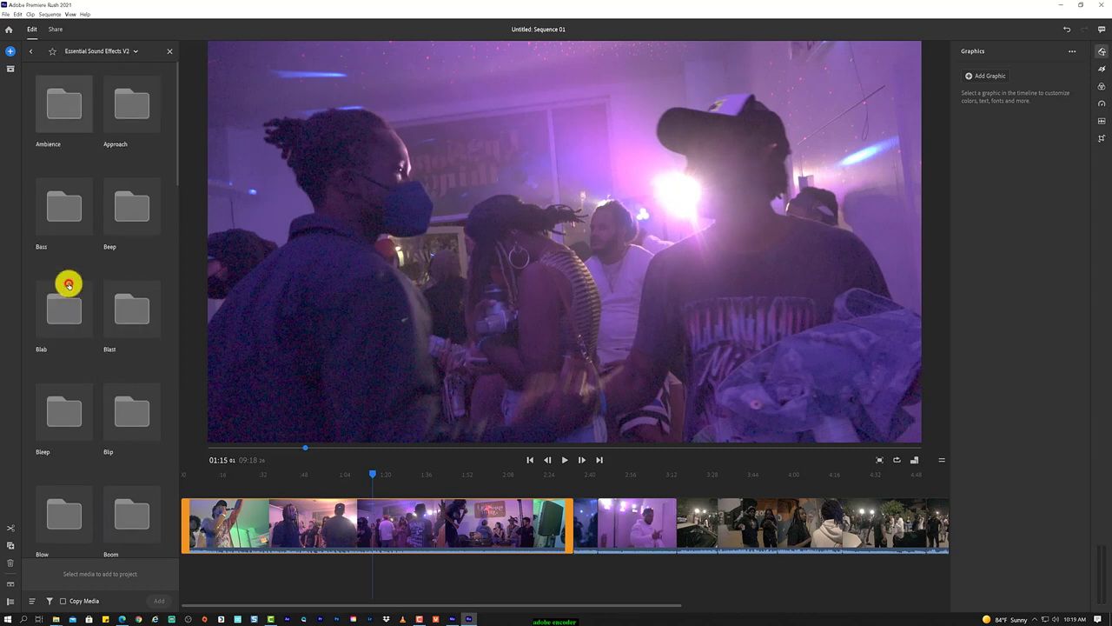
{"action": "left_click", "coordinate": [67, 103]}
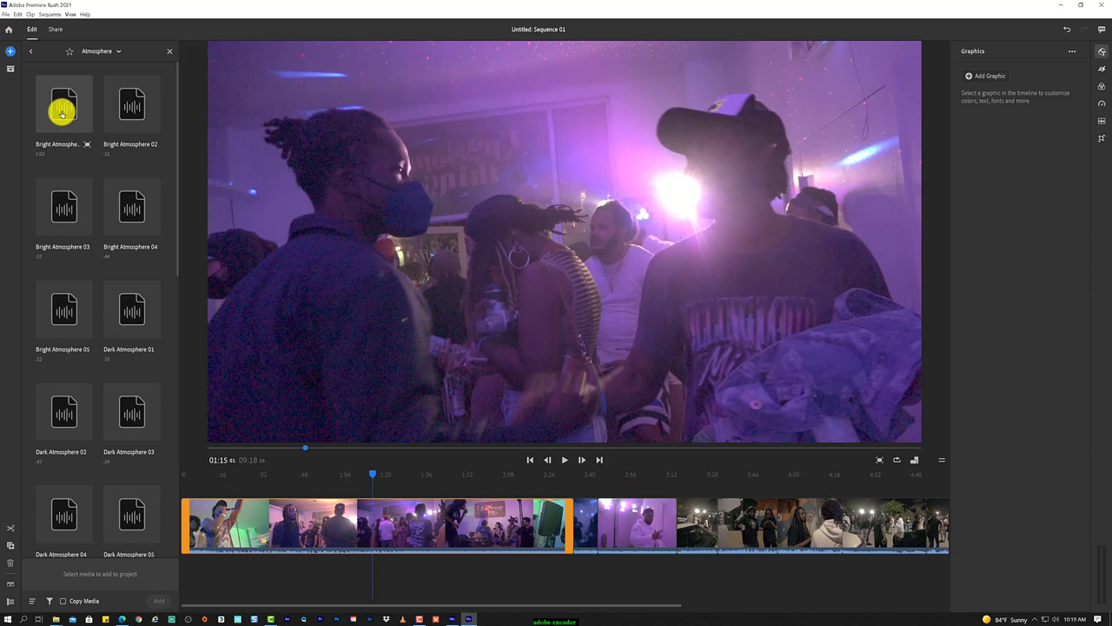
{"action": "left_click", "coordinate": [62, 204]}
{"action": "left_click", "coordinate": [64, 206]}
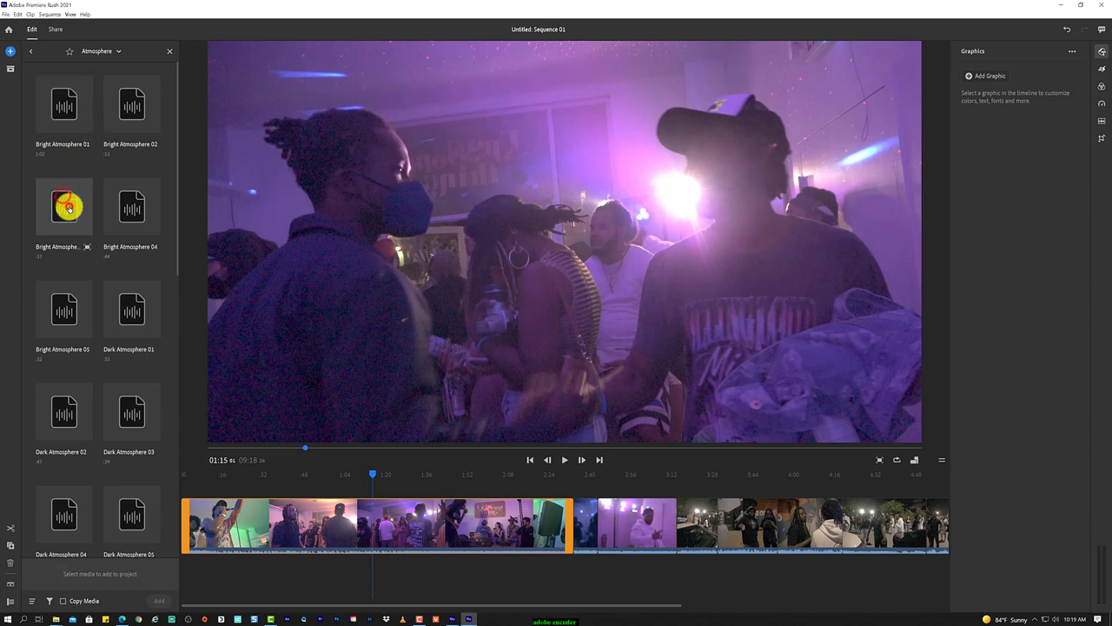
Play the sequence from the start, then stop playback
{"action": "left_click", "coordinate": [229, 475]}
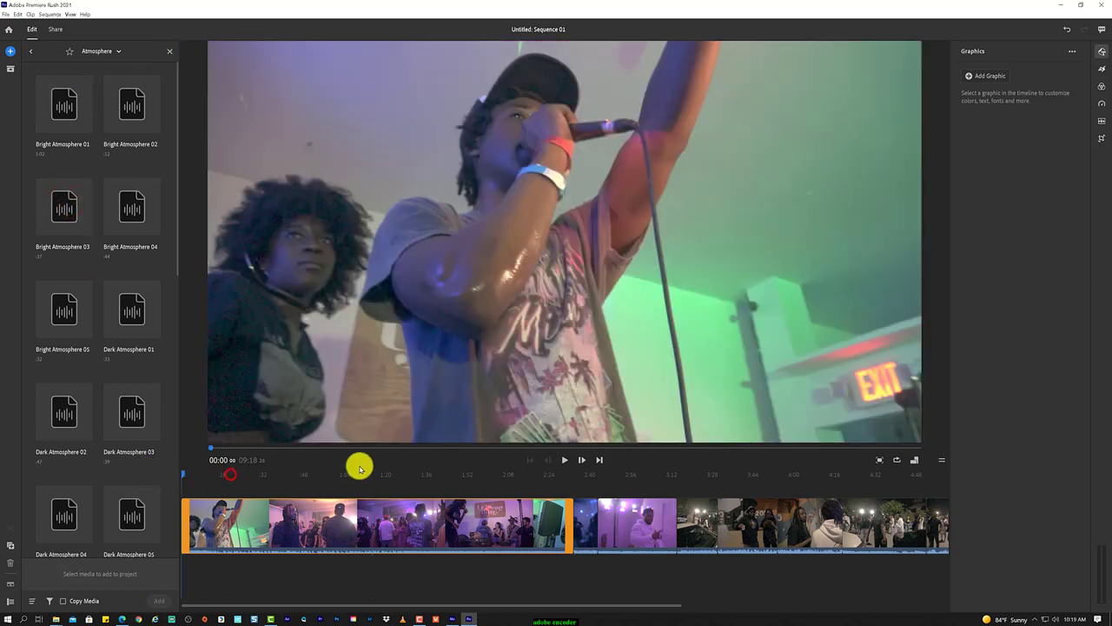
{"action": "left_click", "coordinate": [566, 460]}
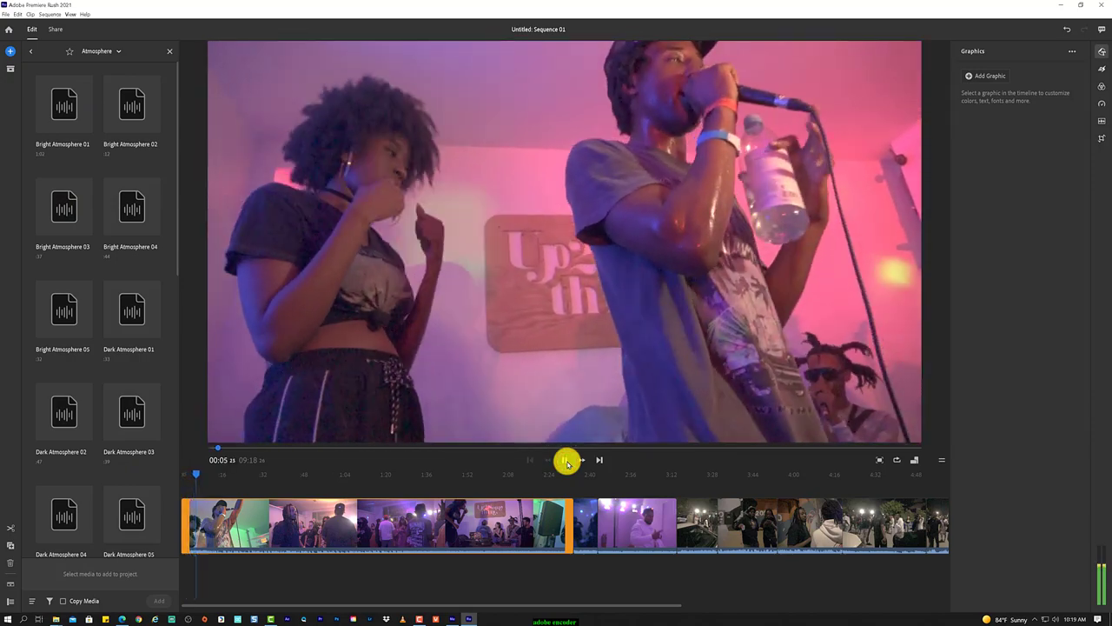
{"action": "left_click", "coordinate": [532, 516]}
Append 'final' to the Up2something ending export name and render it to G:\RENDERS
{"action": "left_click", "coordinate": [53, 29]}
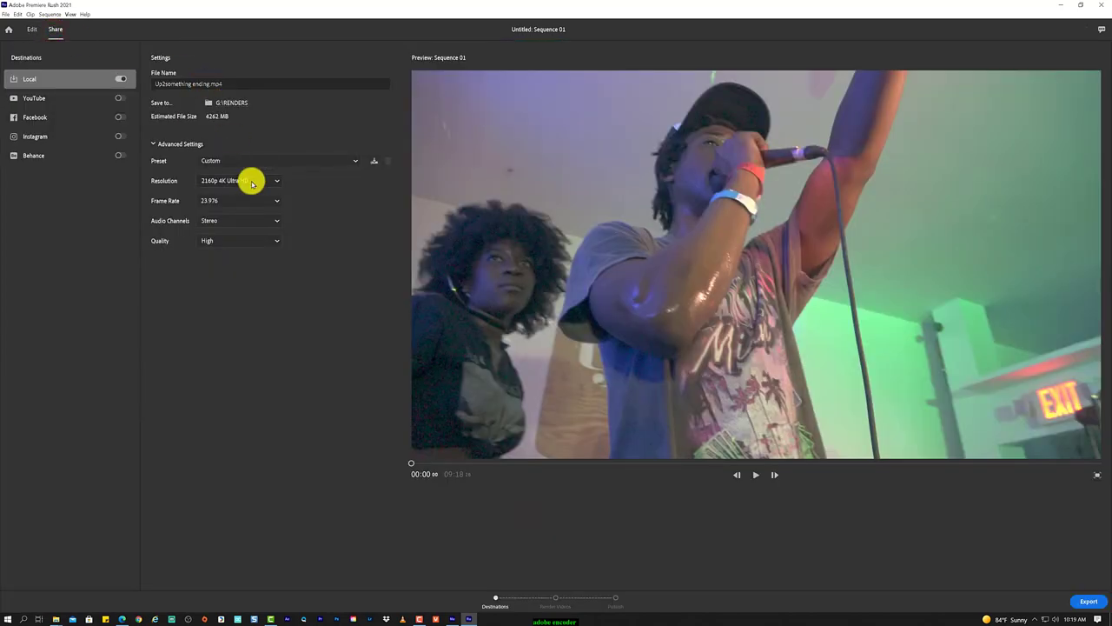
{"action": "left_click", "coordinate": [209, 86]}
{"action": "type", "text": "final"}
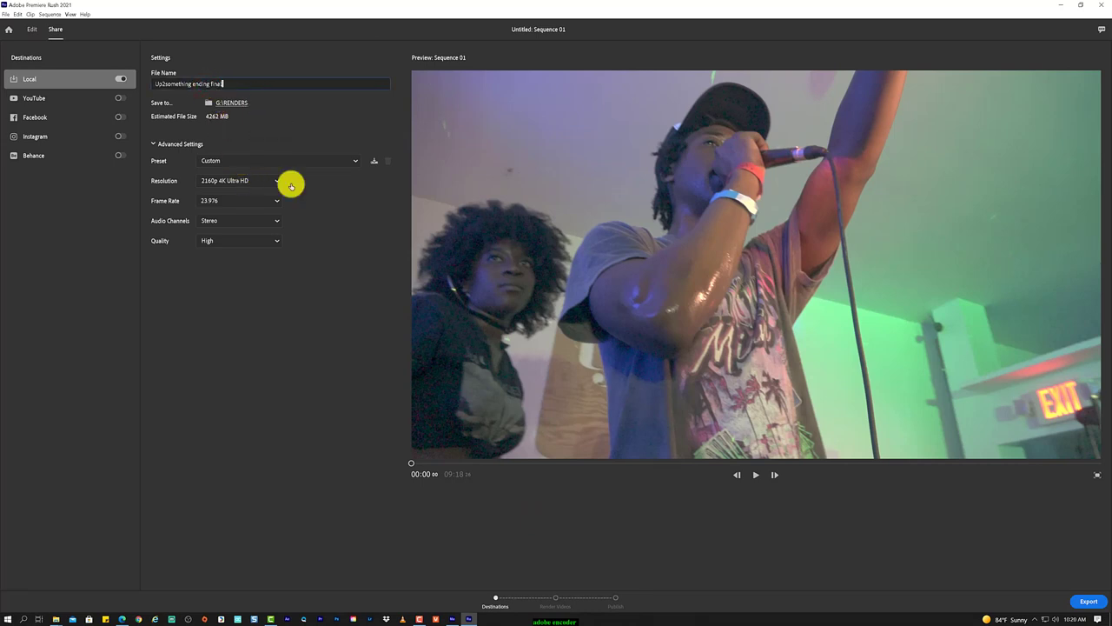
{"action": "left_click", "coordinate": [1083, 601]}
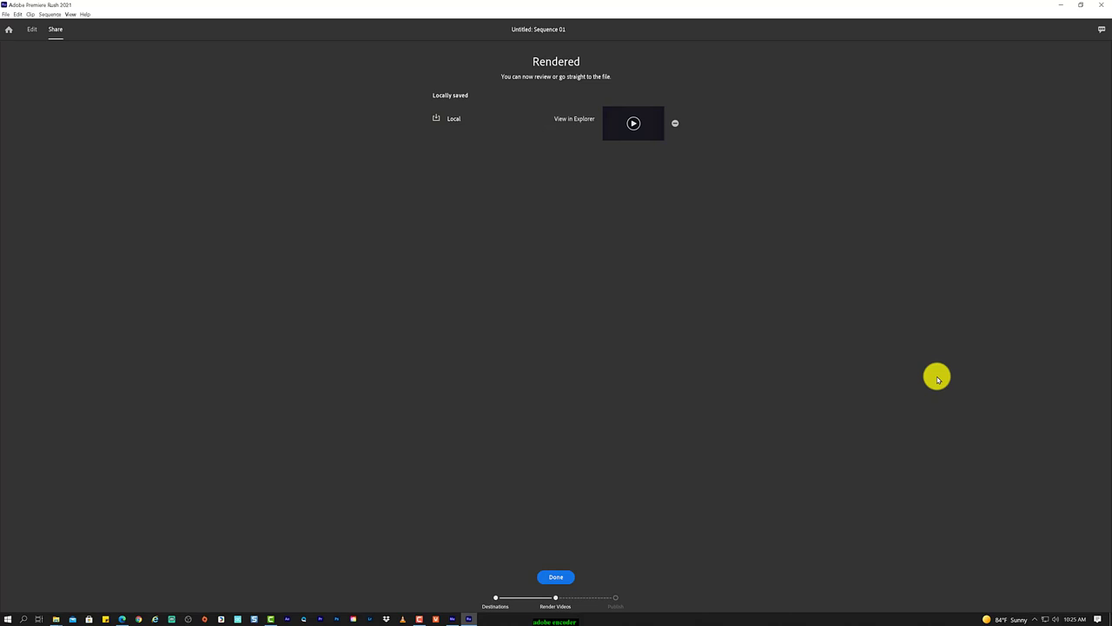
Open the rendered file's folder in Explorer and close the stray Imaging Edge and progress windows
{"action": "left_click", "coordinate": [577, 118]}
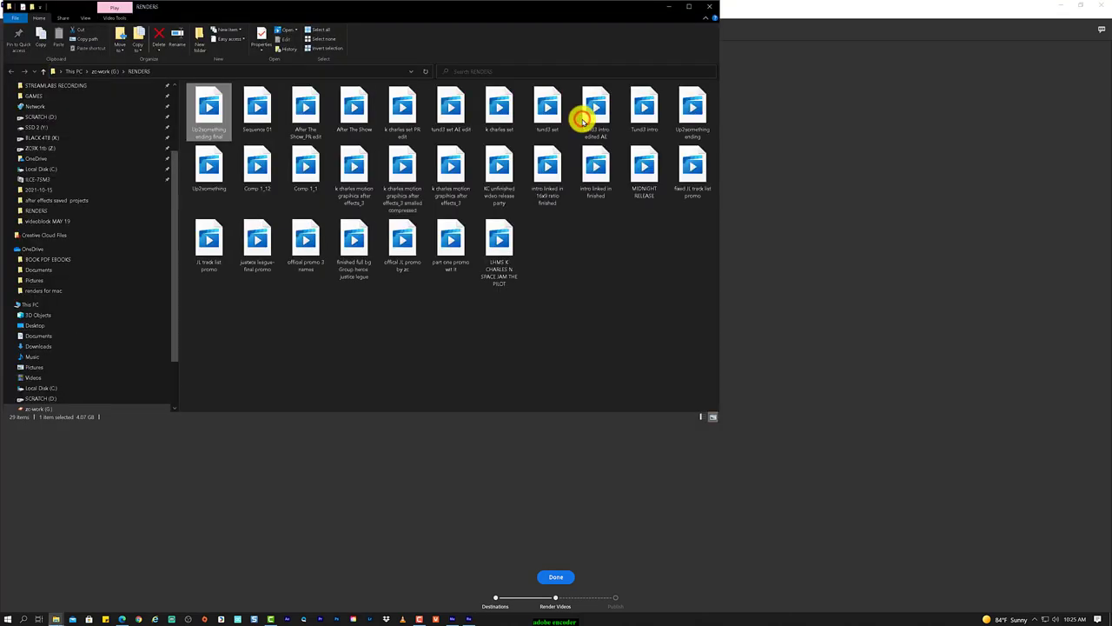
{"action": "left_click", "coordinate": [442, 619]}
{"action": "left_click", "coordinate": [690, 212]}
Switch to Media Encoder and browse drive G: (zc-work) in its Media Browser
{"action": "left_click", "coordinate": [445, 599]}
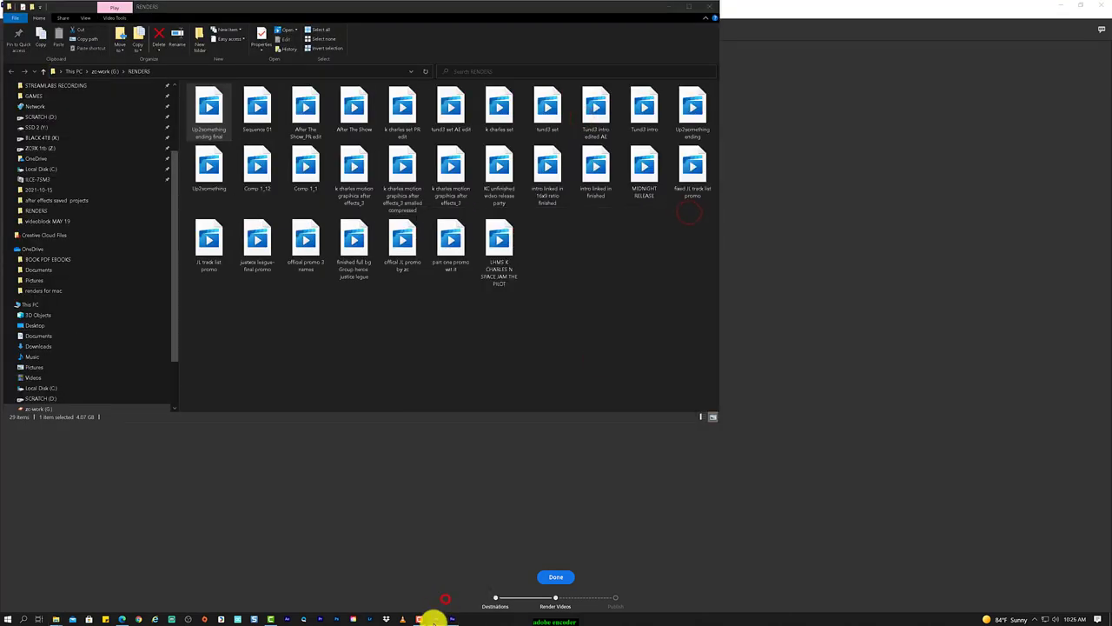
{"action": "left_click", "coordinate": [434, 619]}
{"action": "left_click", "coordinate": [48, 92]}
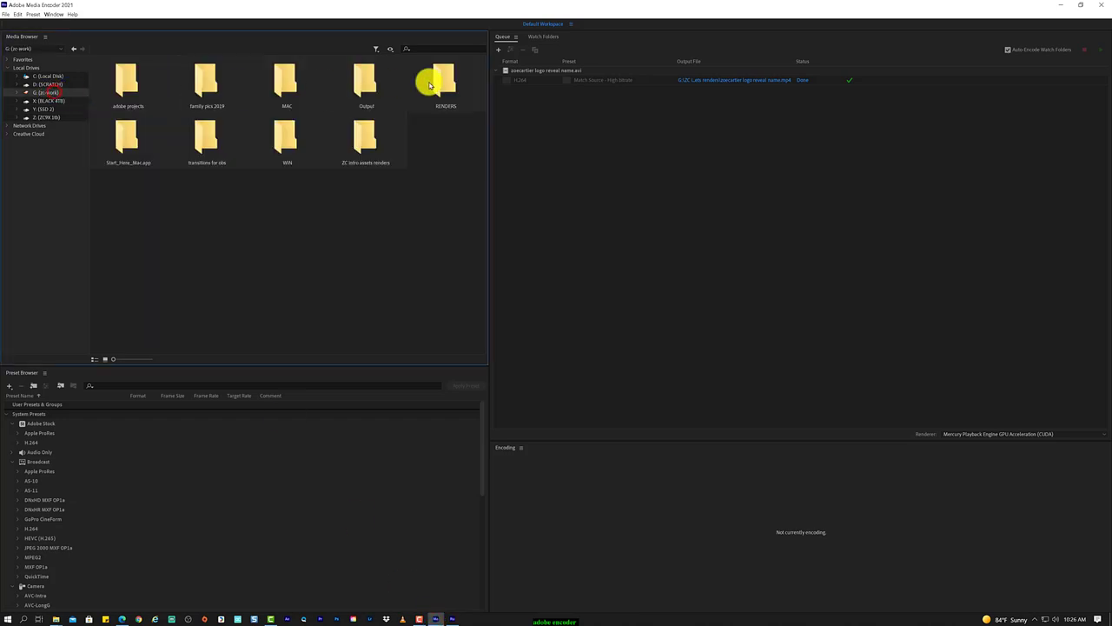
Add the Up2something ending final clip from the RENDERS folder to the encode queue
{"action": "double_click", "coordinate": [430, 84]}
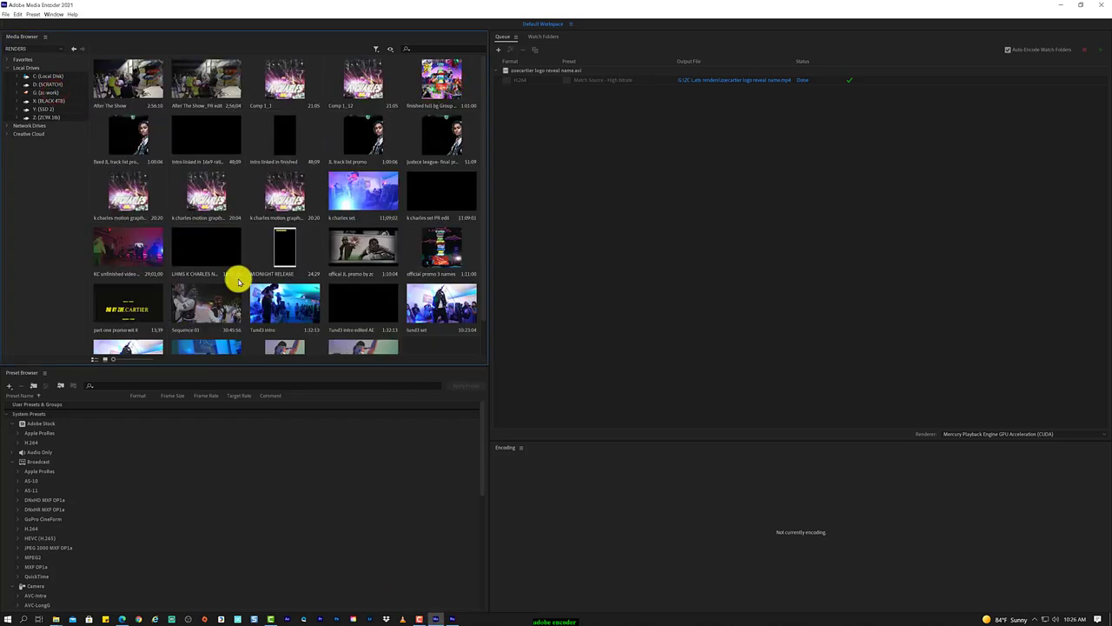
{"action": "scroll", "coordinate": [239, 280], "scroll_direction": "down", "scroll_amount": 1}
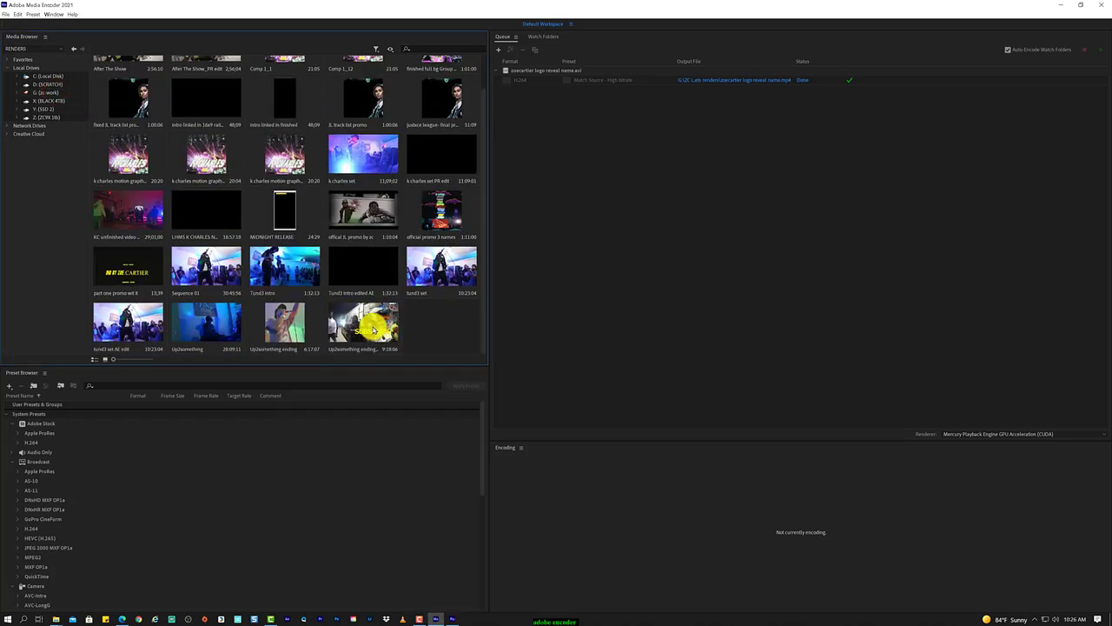
{"action": "left_click_drag", "start_coordinate": [376, 322], "coordinate": [648, 228]}
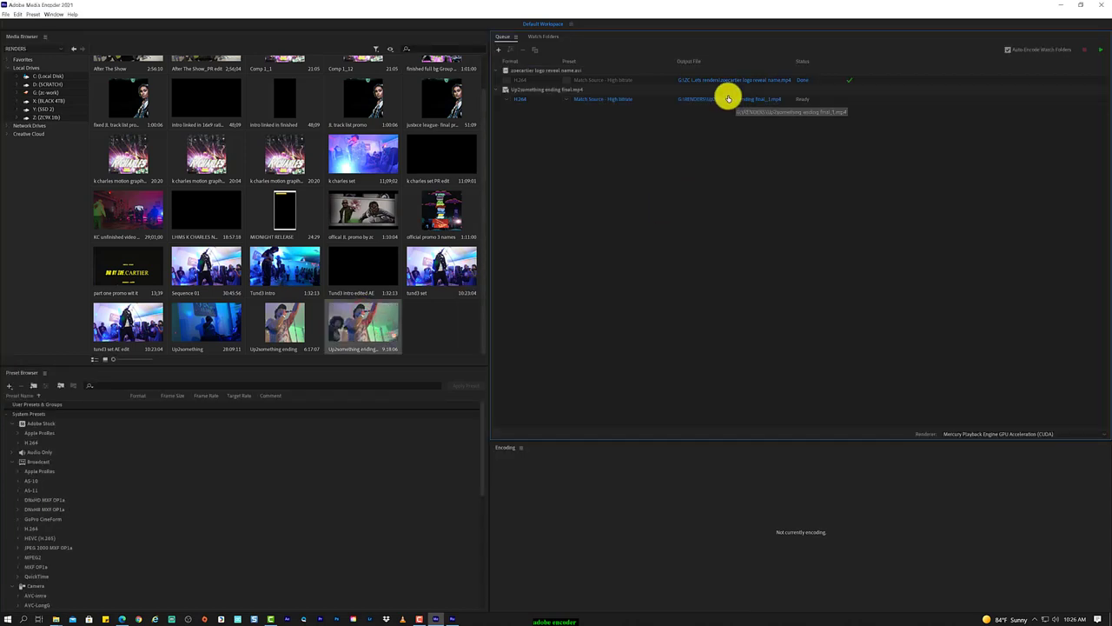
Rename the queued output file to Up2something Studios… and save the new name
{"action": "left_click", "coordinate": [759, 102]}
{"action": "left_click", "coordinate": [204, 230]}
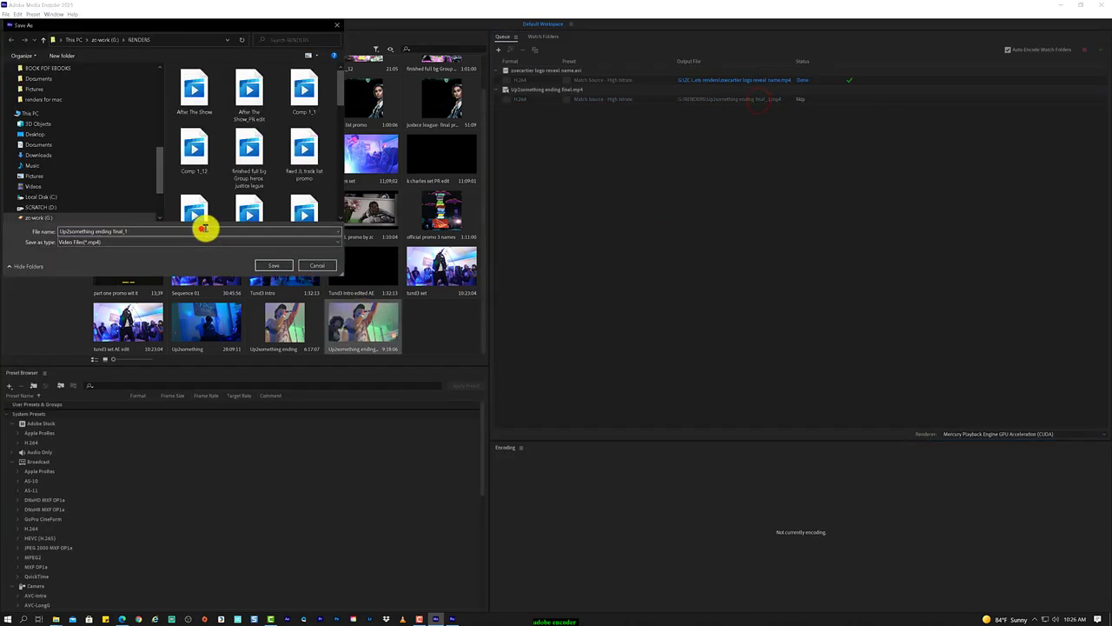
{"action": "left_click_drag", "start_coordinate": [152, 231], "coordinate": [99, 230]}
{"action": "type", "text": "Studios"}
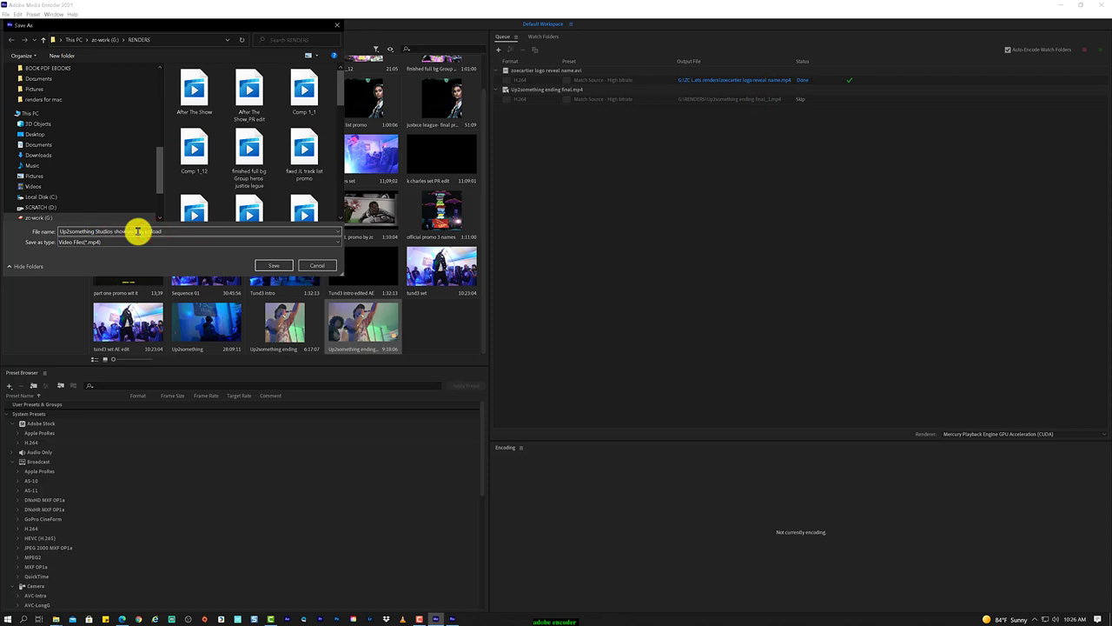
{"action": "left_click", "coordinate": [280, 264]}
{"action": "scroll", "coordinate": [280, 265], "scroll_direction": "up", "scroll_amount": 1}
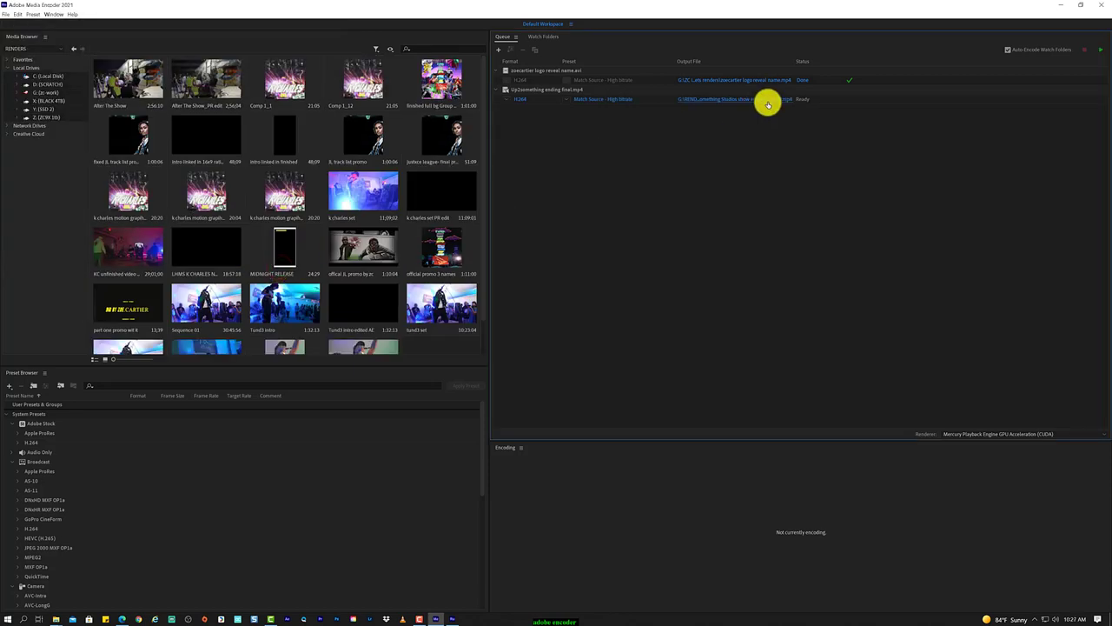
Apply custom 3840x2160 H.264 settings with a 20 Mbps target and encode the queue to Done
{"action": "left_click", "coordinate": [614, 99]}
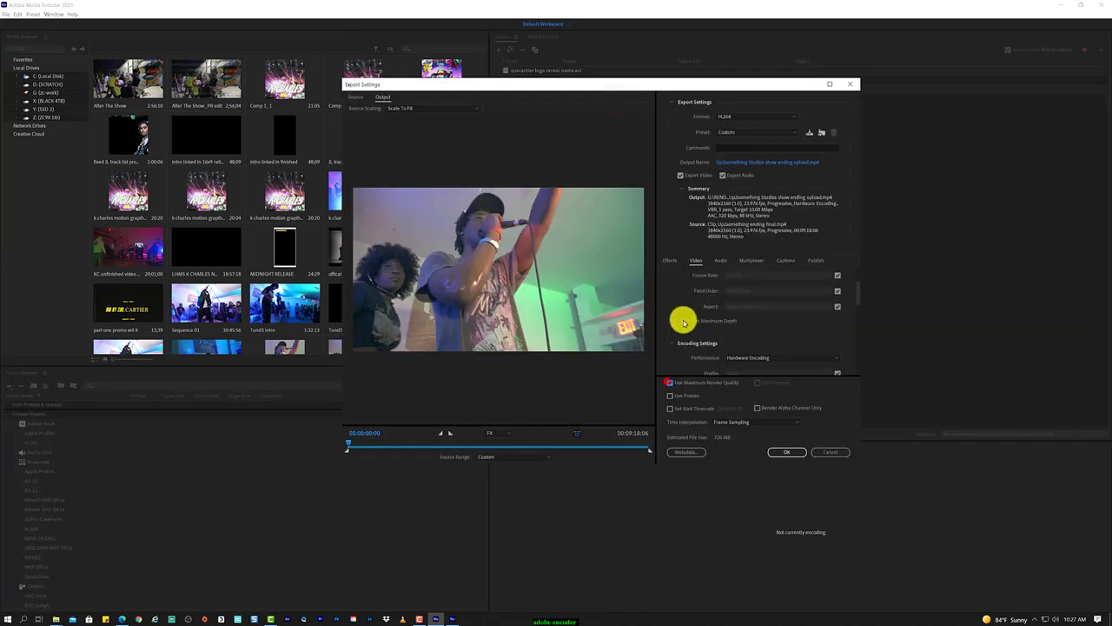
{"action": "left_click", "coordinate": [793, 451]}
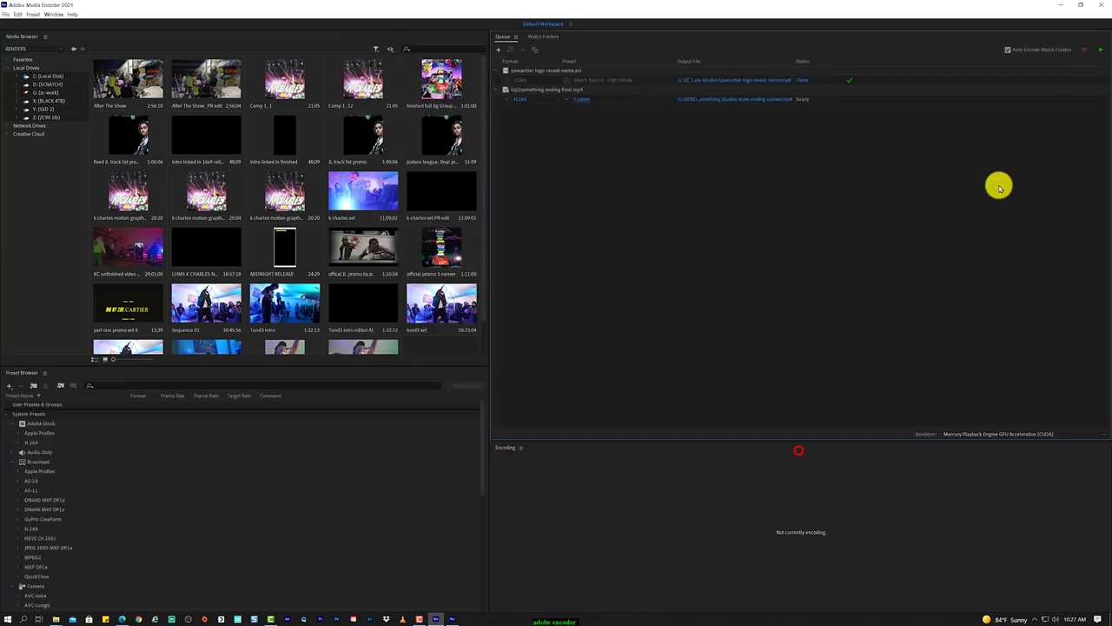
{"action": "left_click", "coordinate": [1100, 49]}
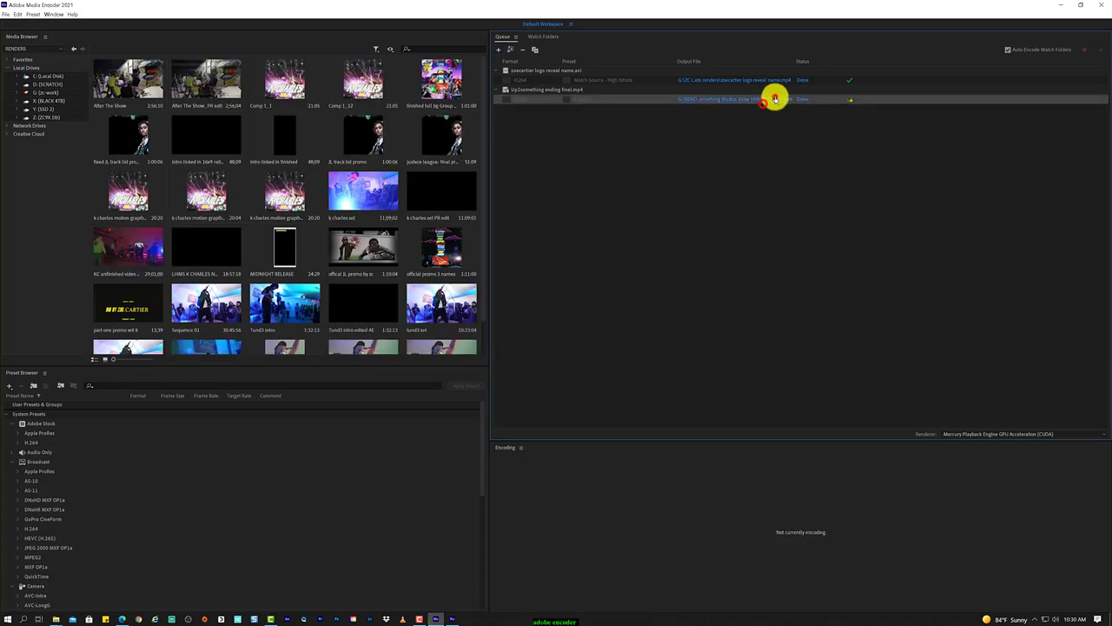
Inspect the encoded file in its RENDERS folder in Explorer, then close the window
{"action": "left_click", "coordinate": [769, 98]}
{"action": "left_click", "coordinate": [628, 305]}
{"action": "left_click", "coordinate": [709, 6]}
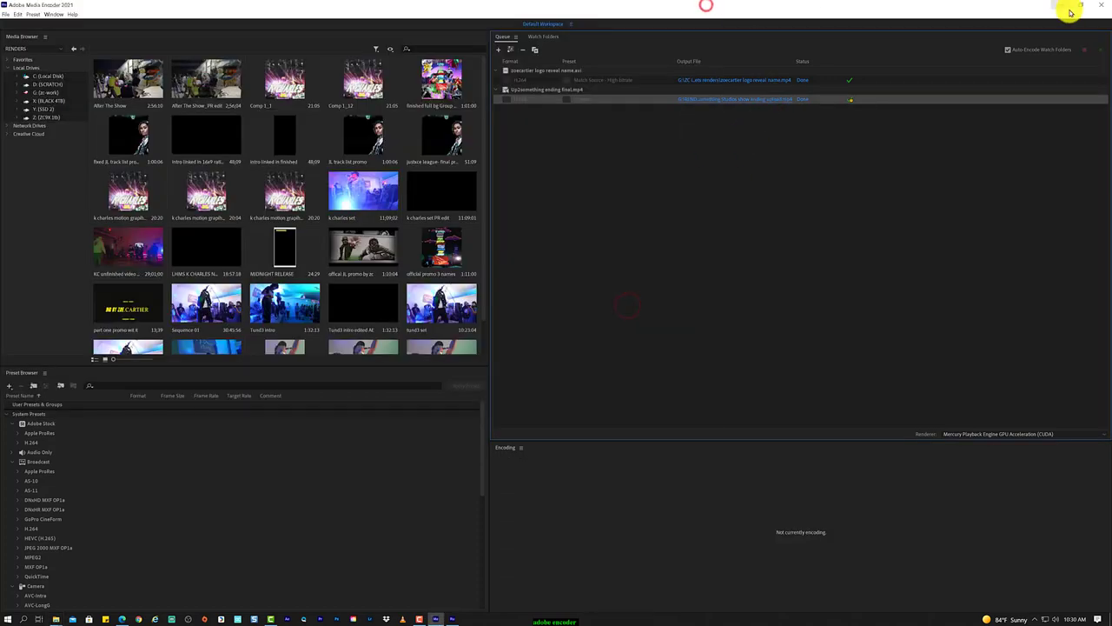
Back in Premiere Rush, dismiss the finished export and move the Edit timeline playhead to about 04:26
{"action": "left_click", "coordinate": [451, 617]}
{"action": "left_click", "coordinate": [551, 578]}
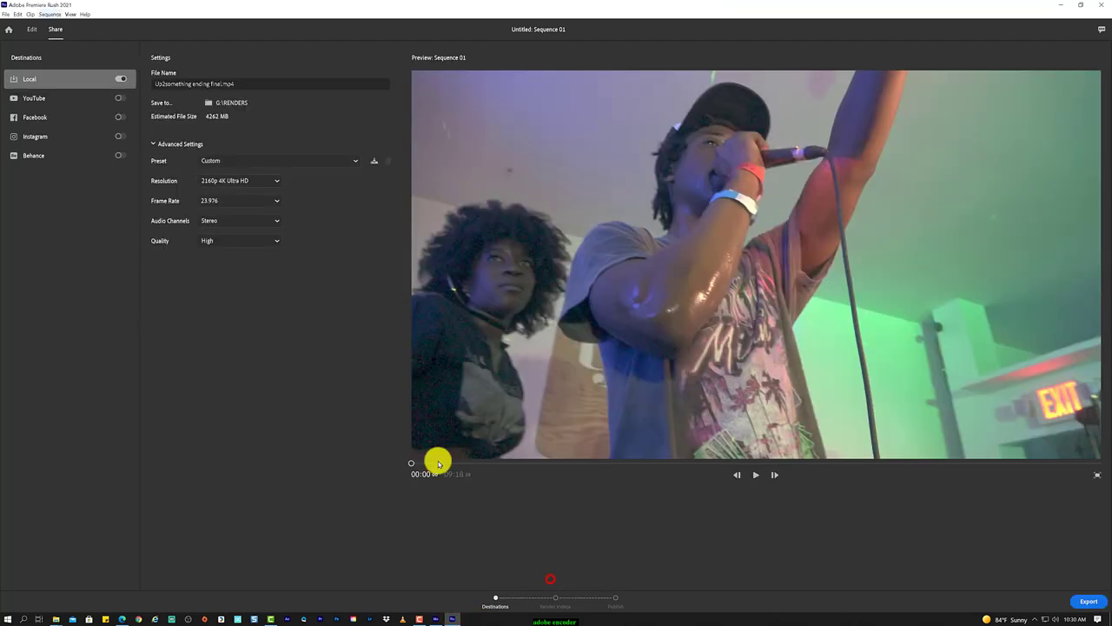
{"action": "left_click", "coordinate": [29, 29]}
{"action": "mouse_move", "coordinate": [806, 473]}
{"action": "left_mouse_down"}
{"action": "mouse_move", "coordinate": [863, 476]}
{"action": "mouse_move", "coordinate": [827, 477]}
{"action": "left_mouse_up"}
{"action": "mouse_move", "coordinate": [600, 601]}
{"action": "left_mouse_down"}
{"action": "mouse_move", "coordinate": [726, 615]}
{"action": "mouse_move", "coordinate": [593, 608]}
{"action": "left_mouse_up"}
Duplicate, delete and marquee-remove clips until one 00:32 performance clip remains
{"action": "right_click", "coordinate": [618, 528]}
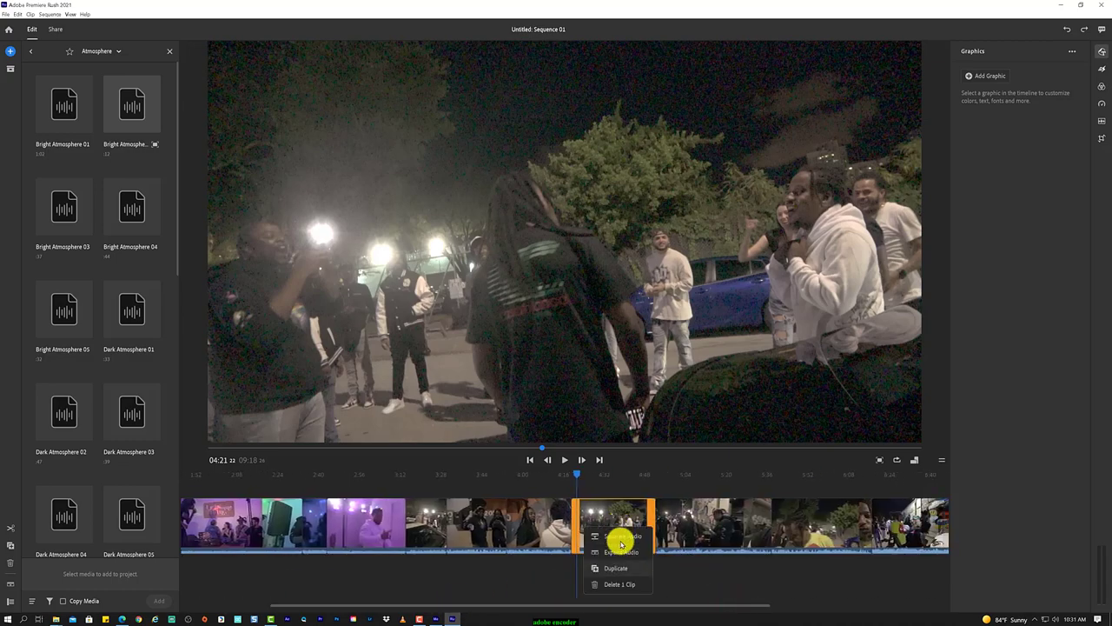
{"action": "left_click", "coordinate": [624, 568]}
{"action": "key", "text": "Delete"}
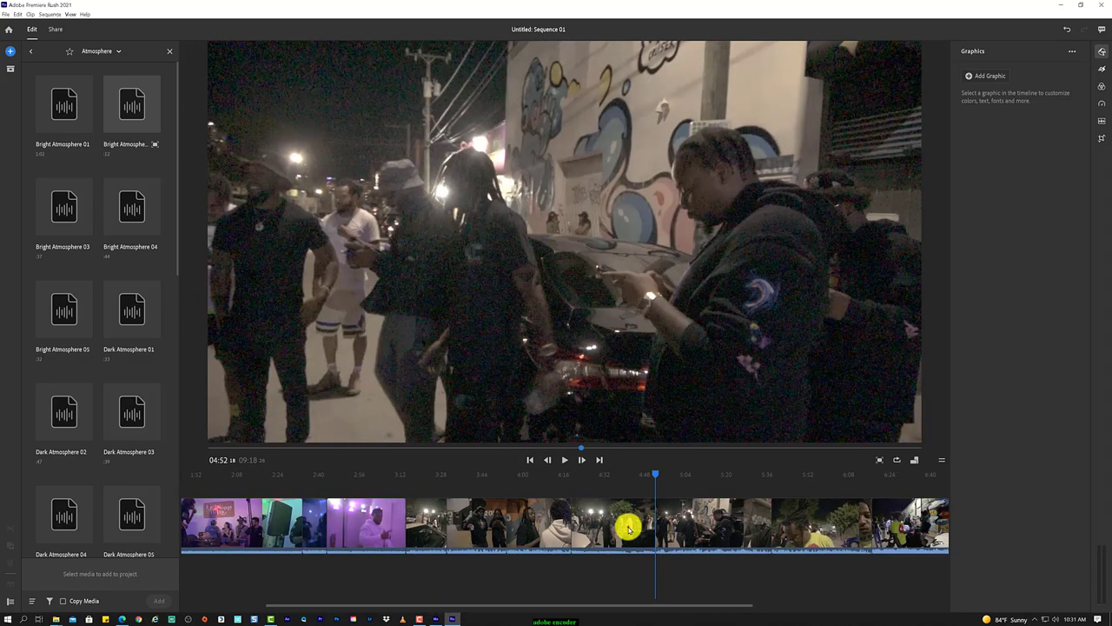
{"action": "left_click", "coordinate": [628, 526]}
{"action": "left_click_drag", "start_coordinate": [709, 573], "coordinate": [845, 572]}
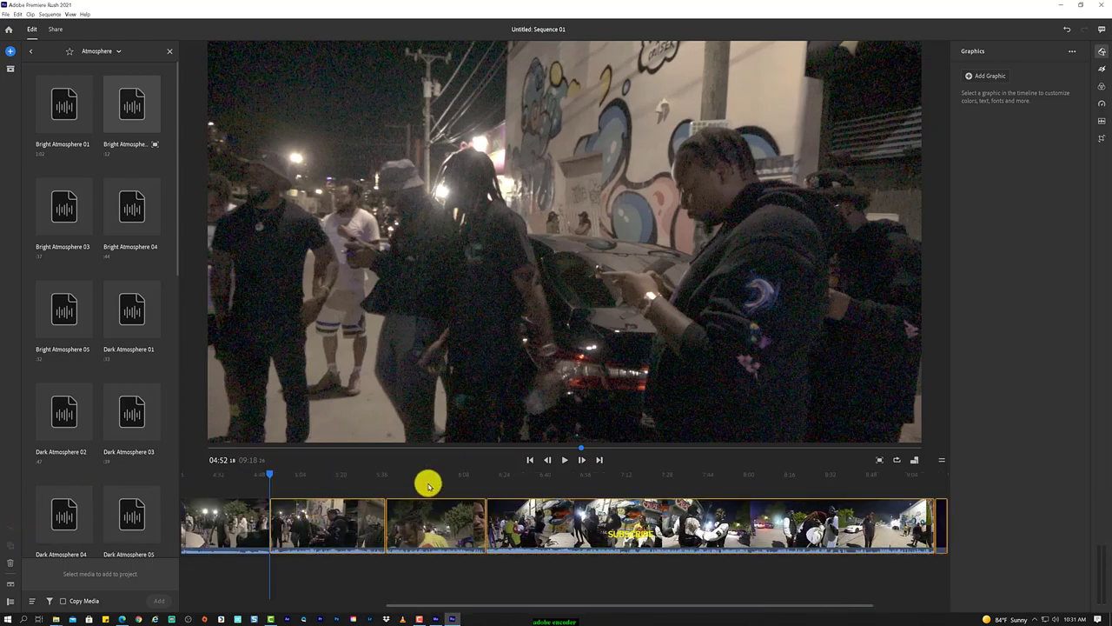
{"action": "left_click", "coordinate": [563, 460]}
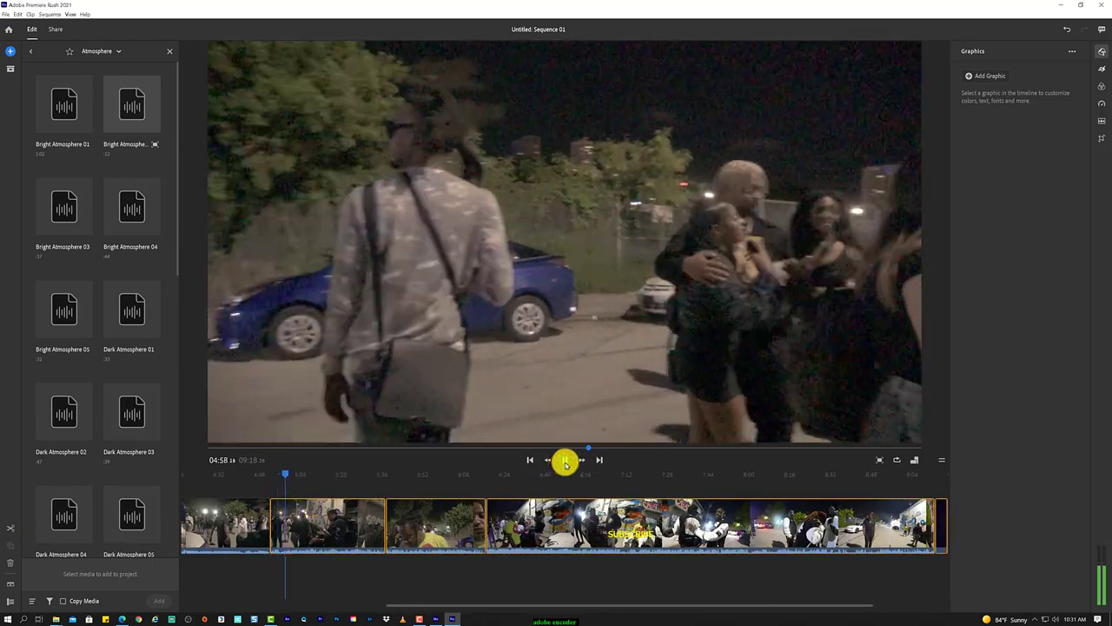
{"action": "left_click", "coordinate": [442, 584]}
{"action": "left_click", "coordinate": [323, 574]}
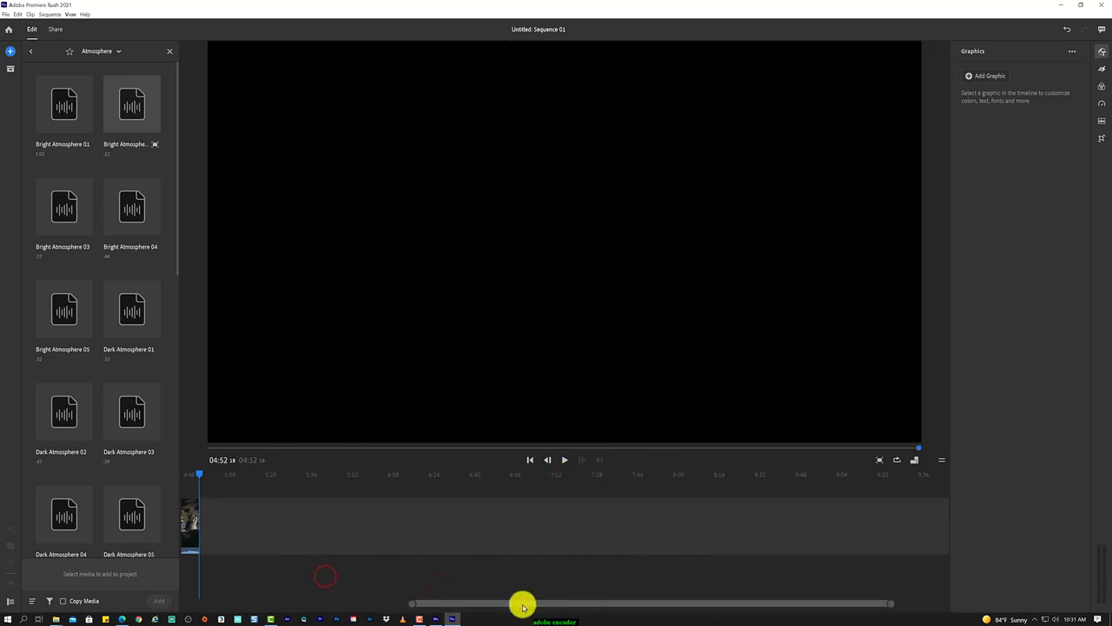
{"action": "left_click", "coordinate": [522, 604]}
Play the 00:32 clip in a vertical 9:16 frame, then switch back to 16:9
{"action": "left_click", "coordinate": [265, 472]}
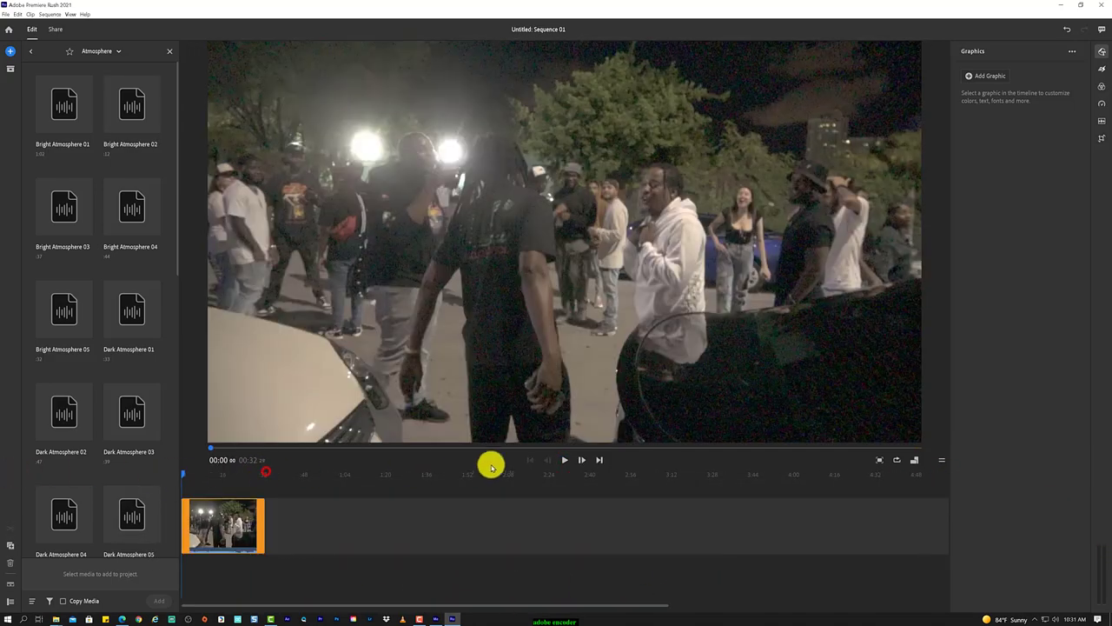
{"action": "left_click", "coordinate": [564, 460]}
{"action": "left_click", "coordinate": [915, 460]}
{"action": "left_click", "coordinate": [899, 414]}
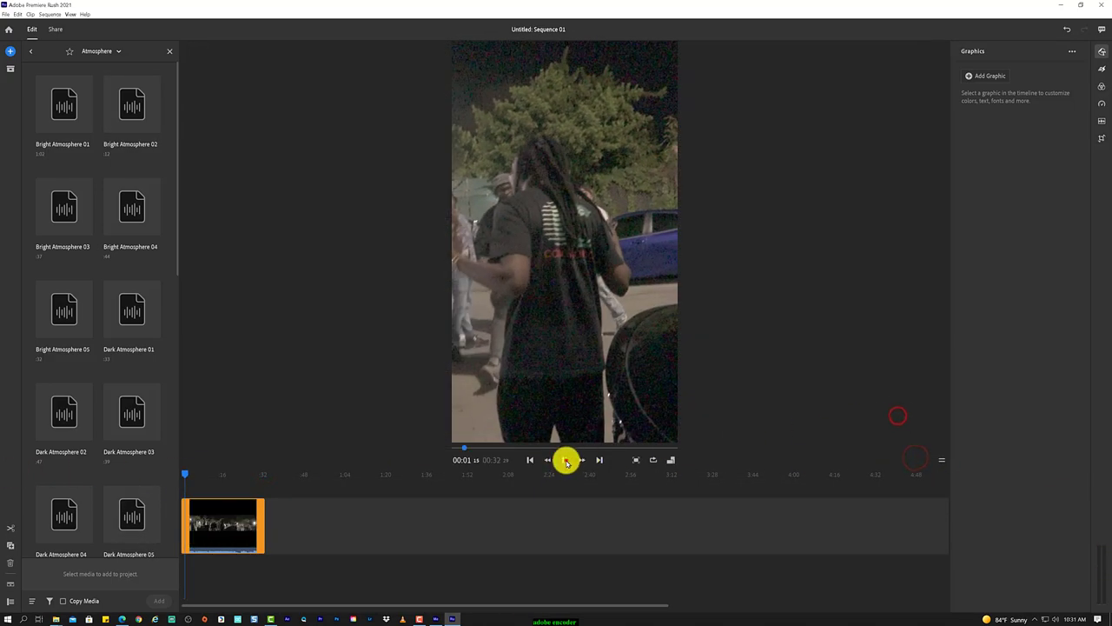
{"action": "left_click", "coordinate": [566, 460]}
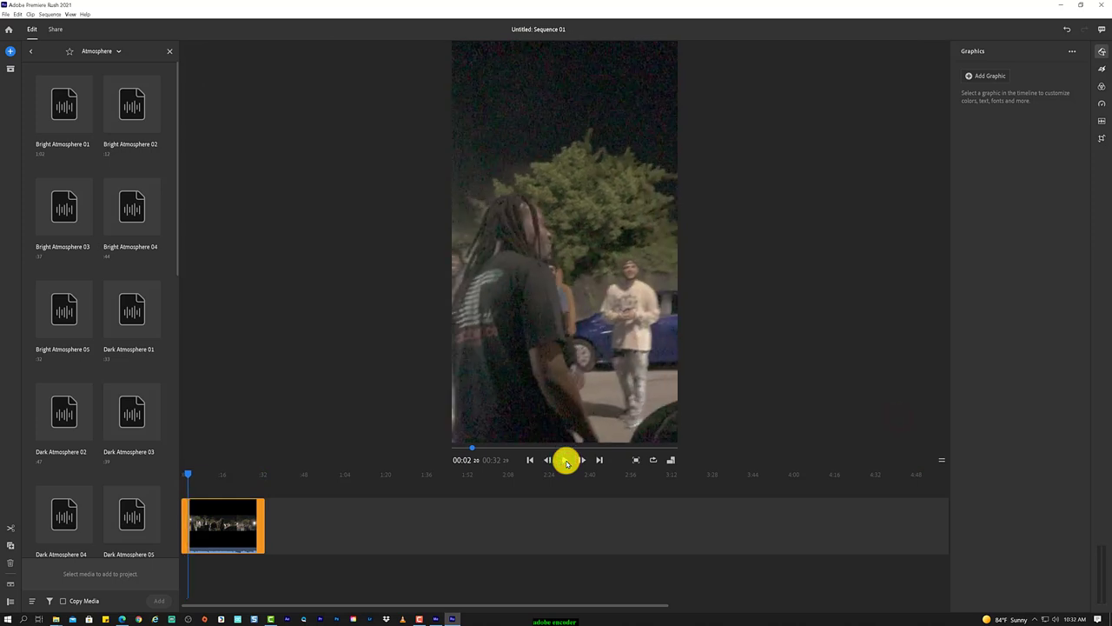
{"action": "left_click", "coordinate": [671, 460]}
{"action": "left_click", "coordinate": [616, 416]}
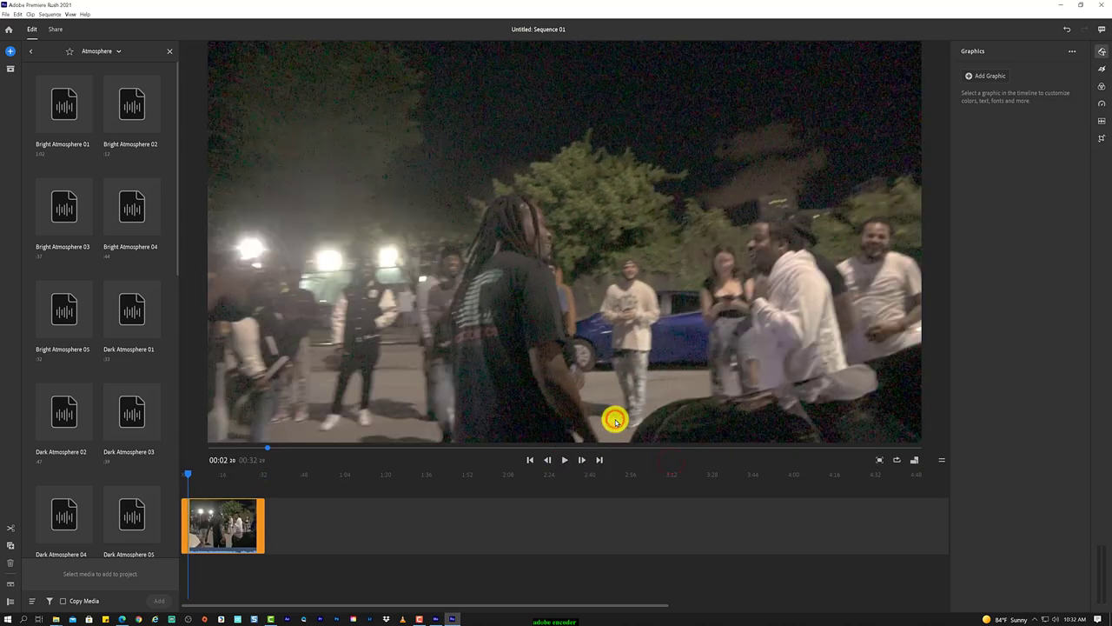
Export the clip locally as Head Bday chant.mp4 at 2160p 4K Ultra HD to G:\RENDERS
{"action": "left_click", "coordinate": [55, 29]}
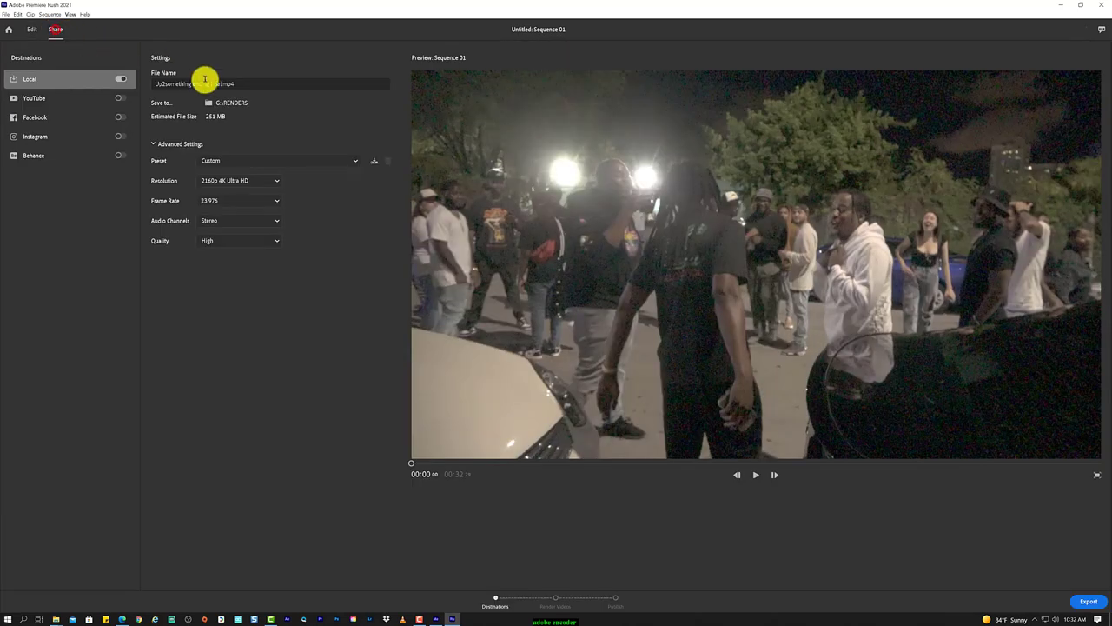
{"action": "type", "text": "Hel"}
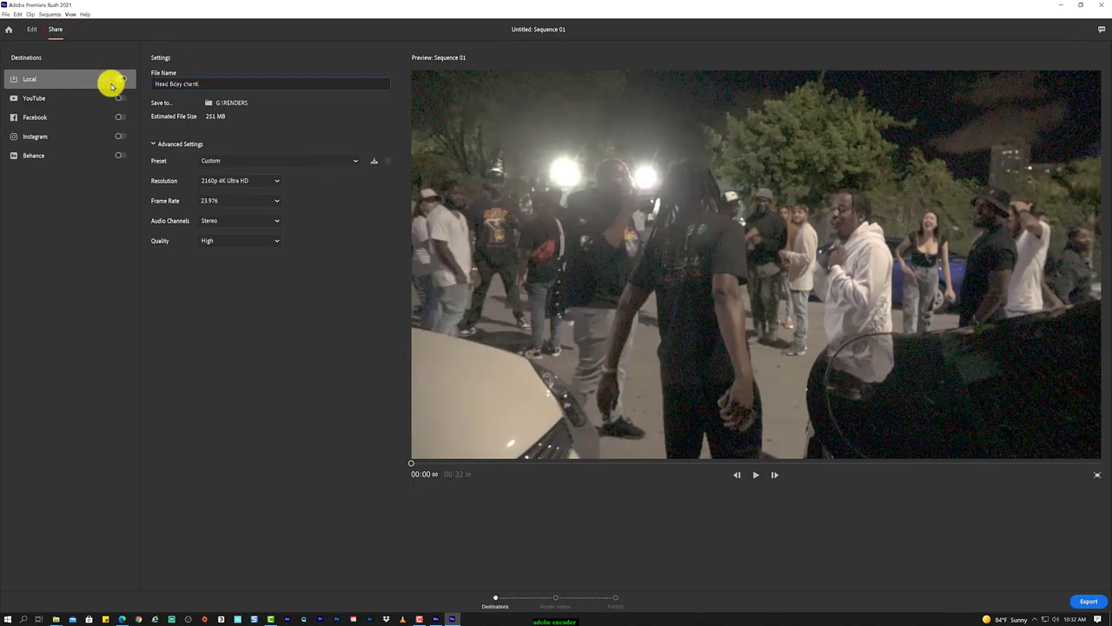
{"action": "left_click", "coordinate": [122, 80]}
{"action": "left_click", "coordinate": [265, 184]}
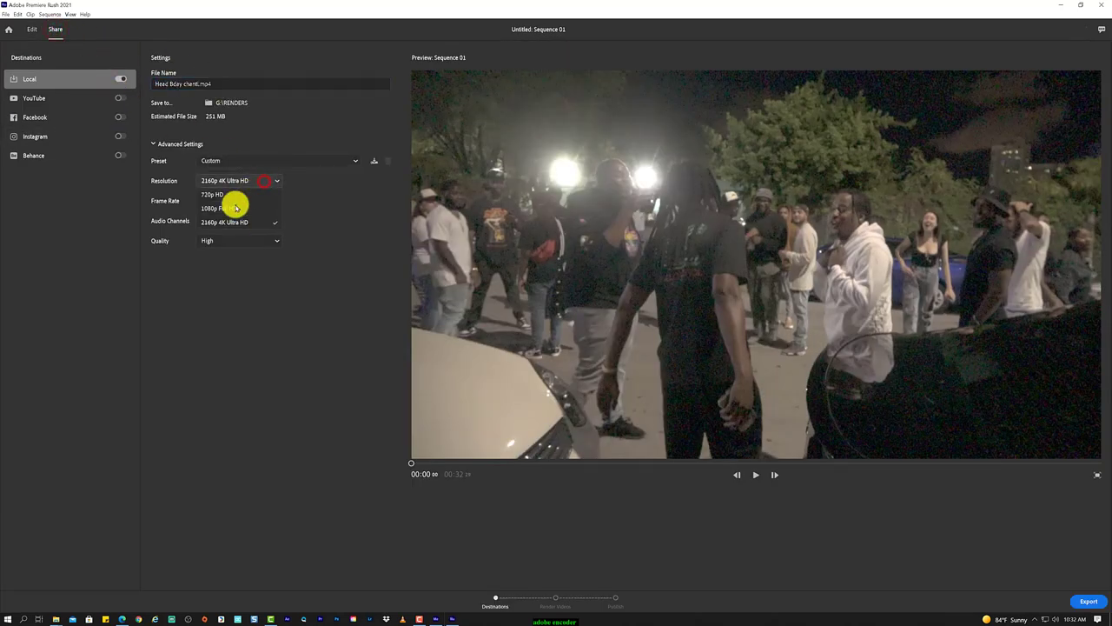
{"action": "left_click", "coordinate": [233, 205]}
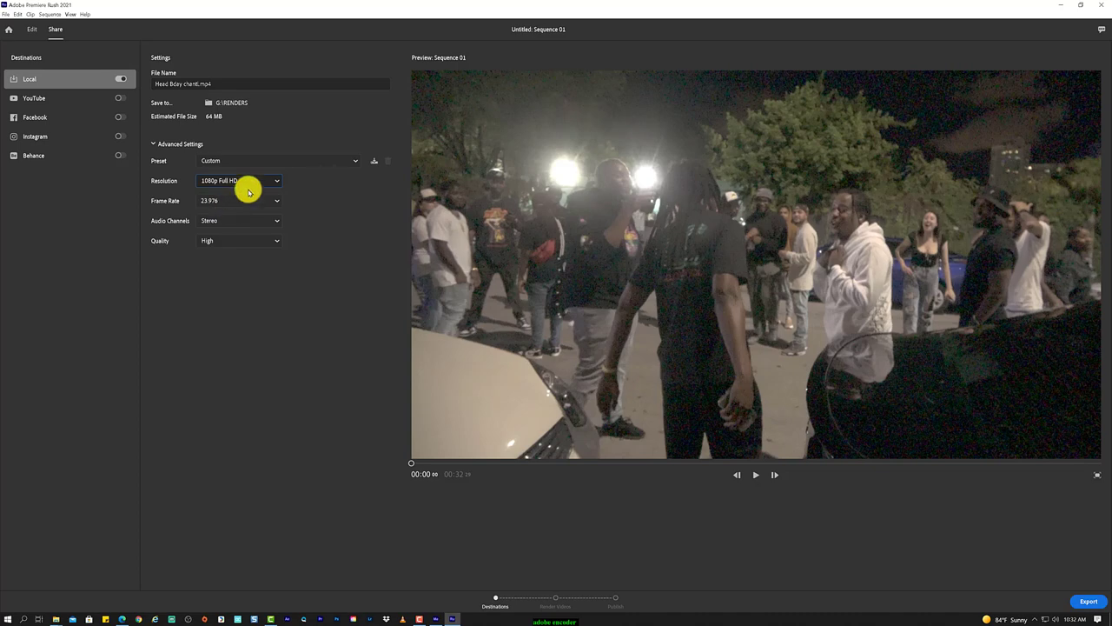
{"action": "left_click", "coordinate": [252, 183]}
{"action": "left_click", "coordinate": [248, 218]}
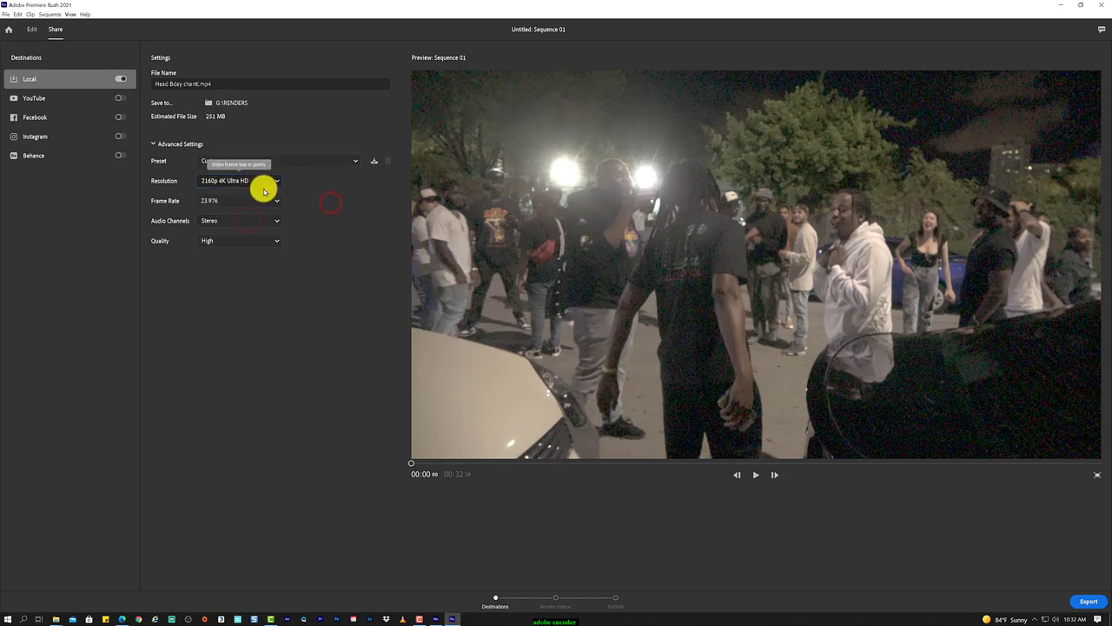
{"action": "left_click", "coordinate": [1089, 601]}
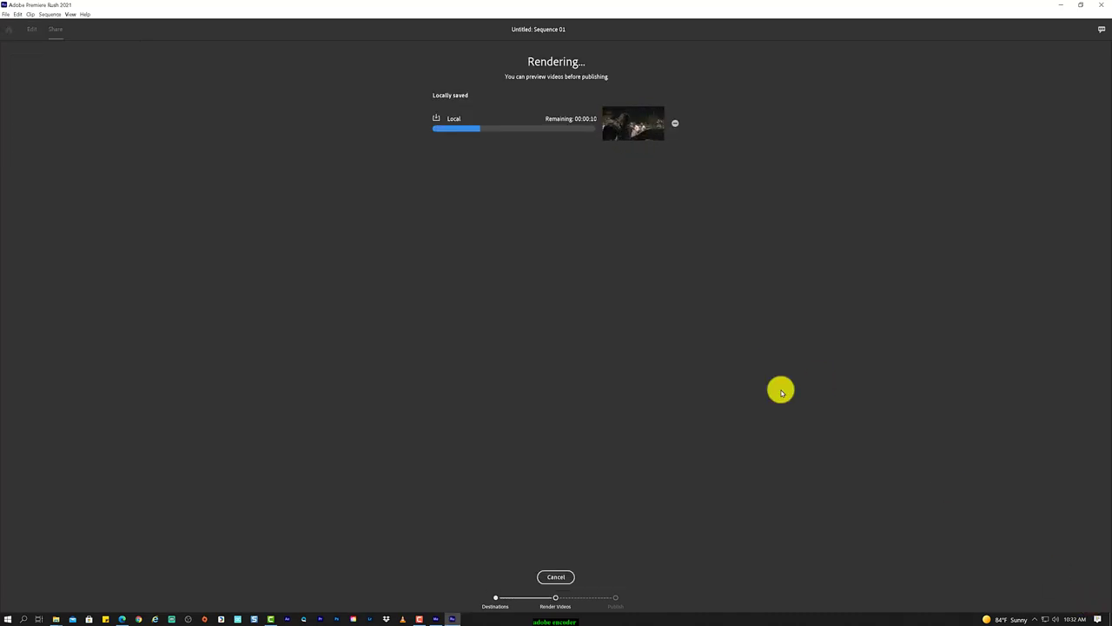